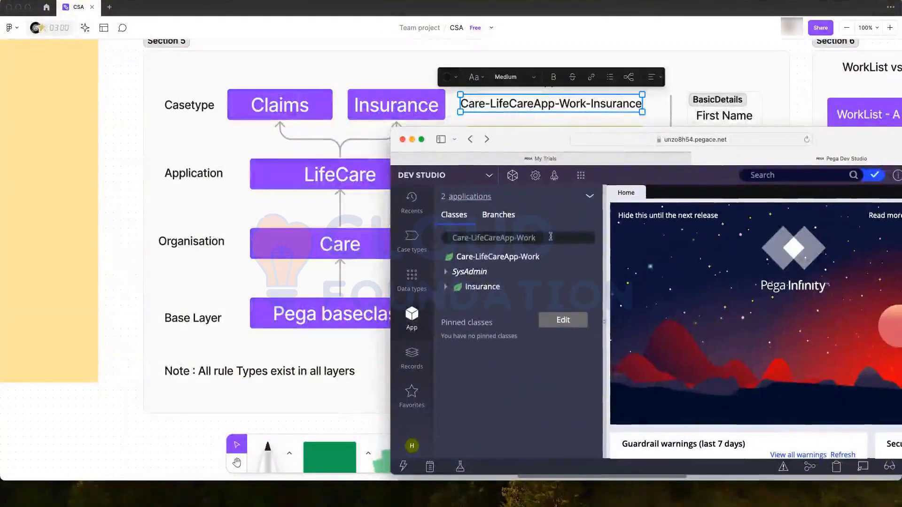
- Filter the class explorer for 'Insurance' and open Care-LifeCareApp-Work-Insurance under SysAdmin > Class
left_click(530, 237)
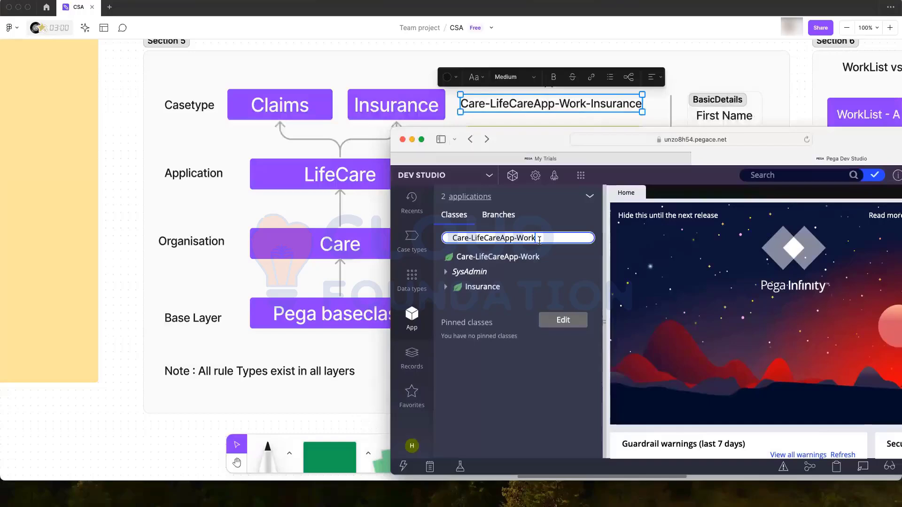
type("-Insurance")
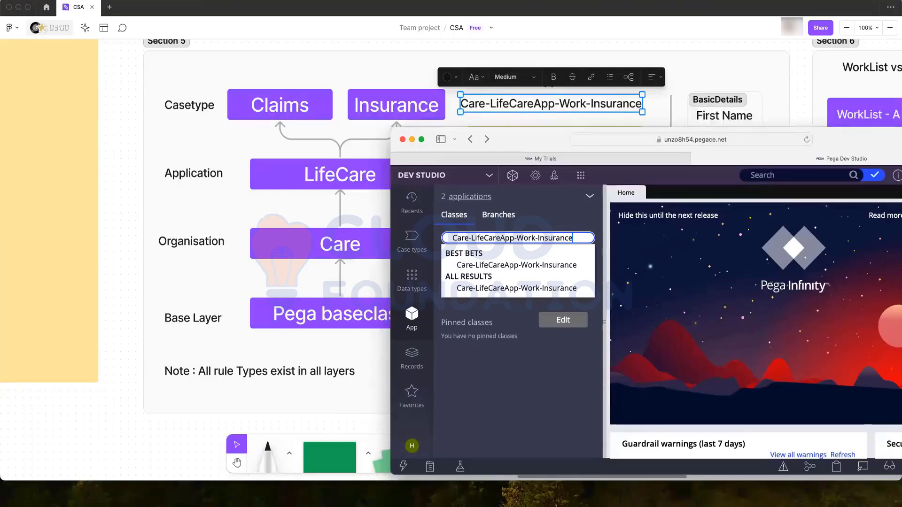
key("Return")
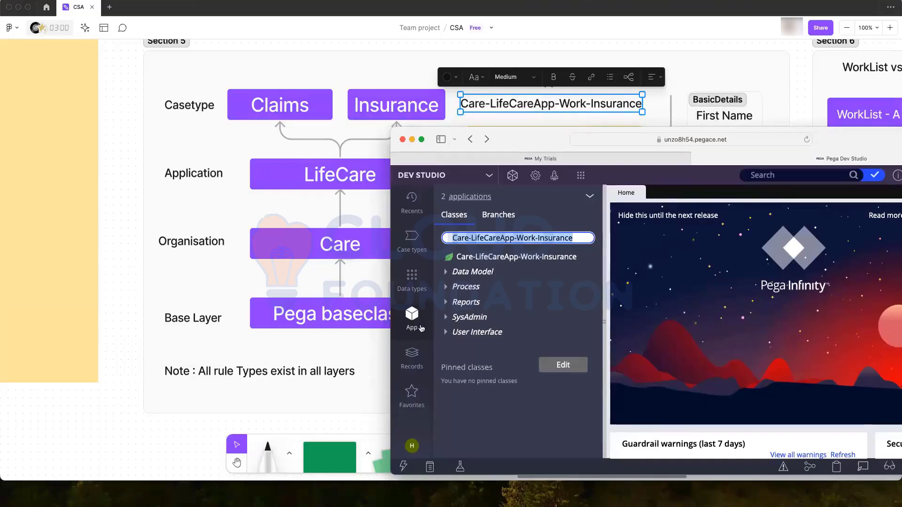
left_click(447, 320)
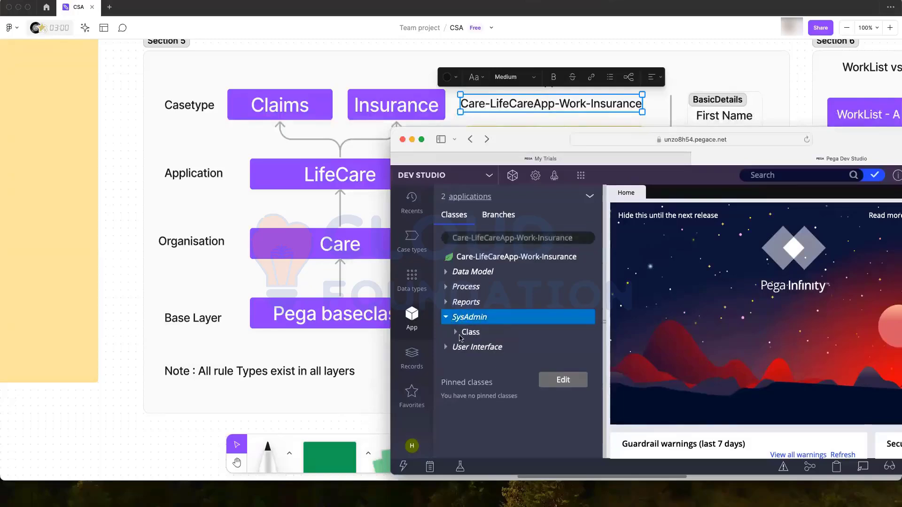
left_click(456, 332)
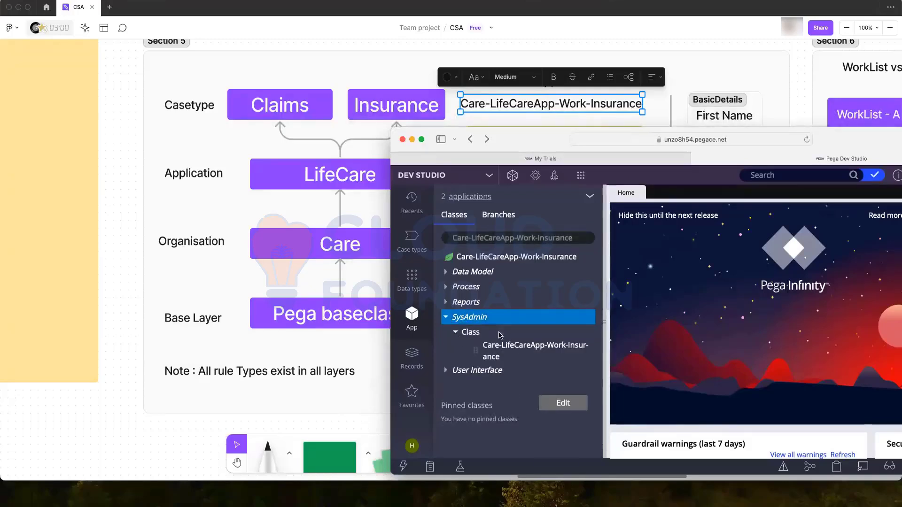
left_click(498, 347)
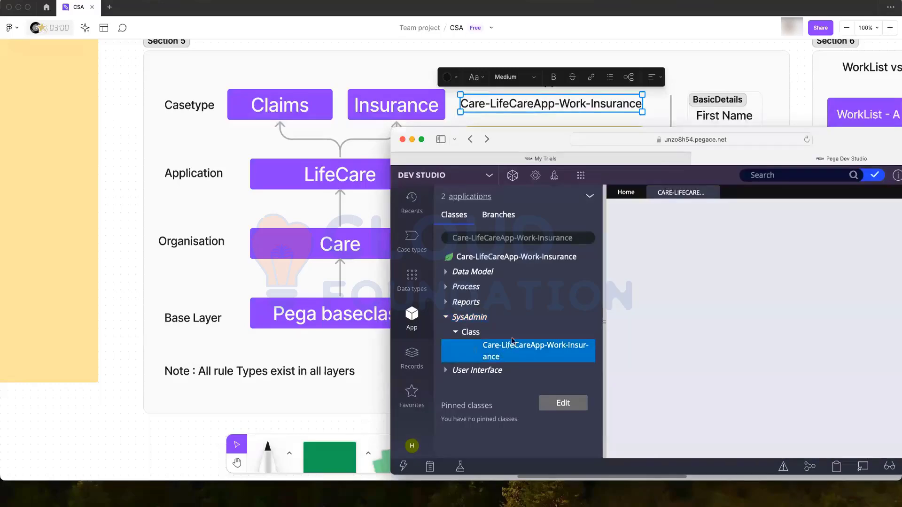
left_click_drag(852, 141, 642, 74)
scroll(482, 306, "down", 5)
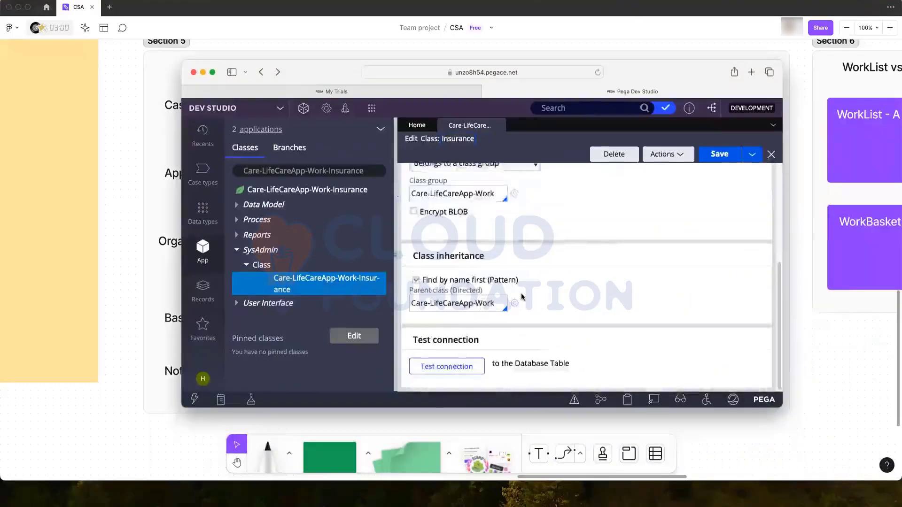
scroll(493, 291, "up", 5)
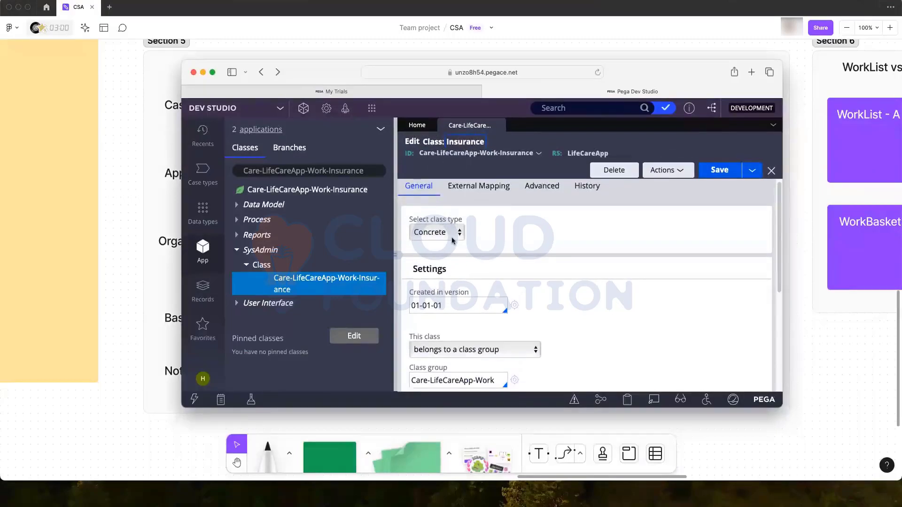
scroll(453, 240, "down", 5)
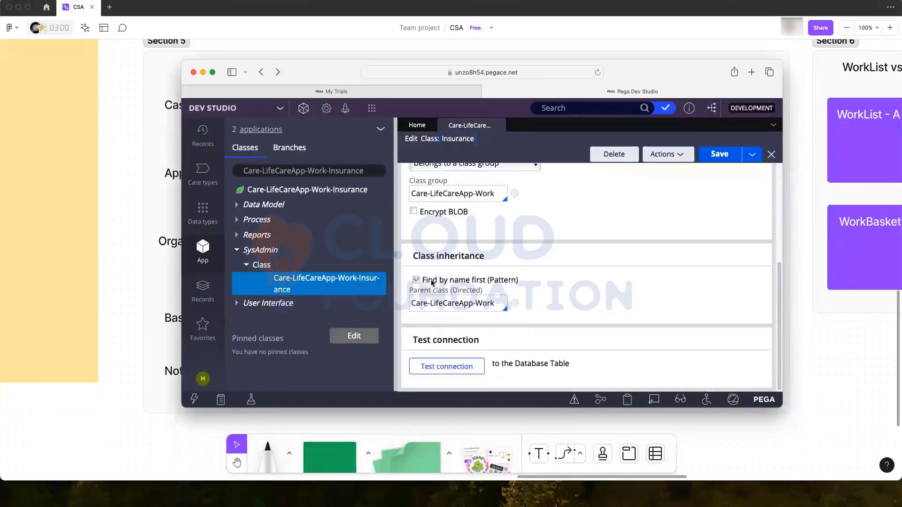
left_click_drag(413, 256, 484, 257)
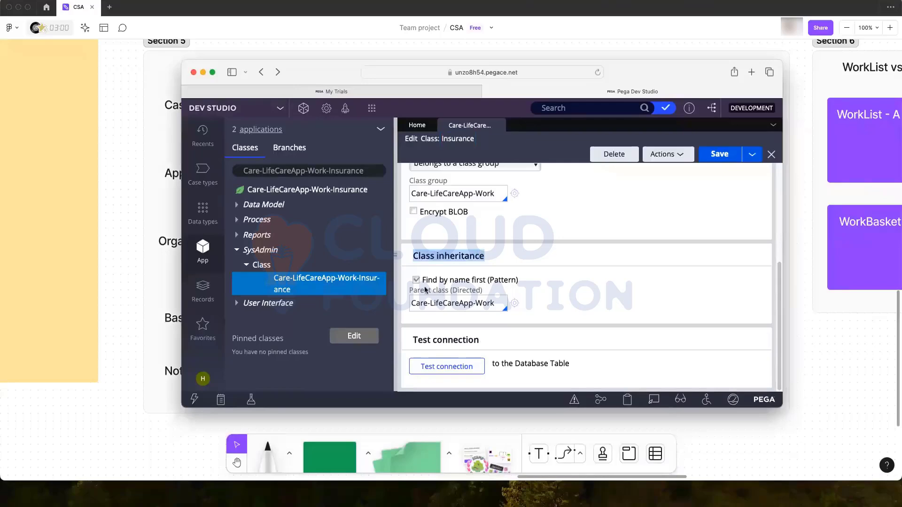
double_click(498, 280)
scroll(551, 269, "up", 5)
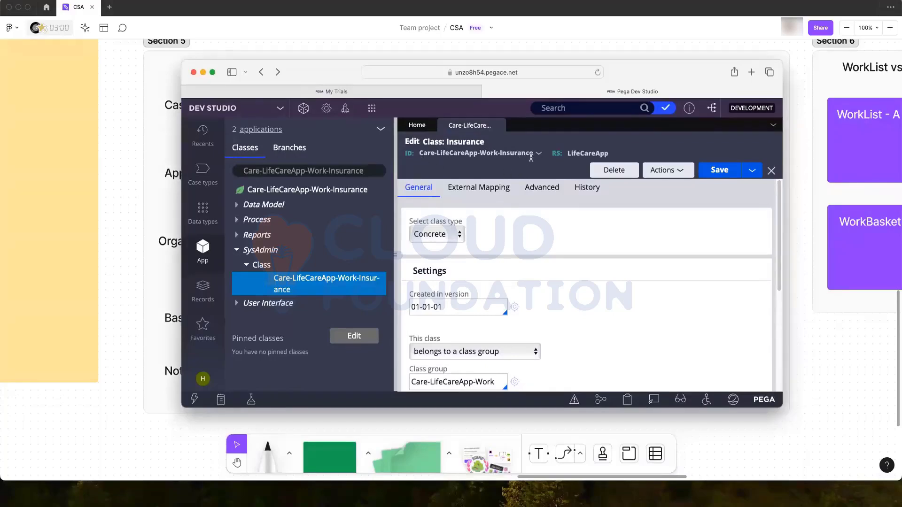
left_click_drag(533, 153, 418, 154)
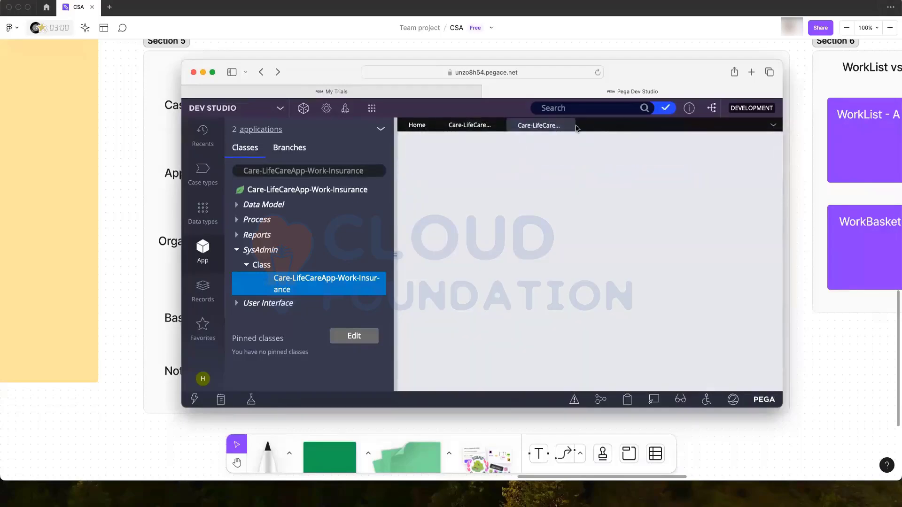
left_click(567, 126)
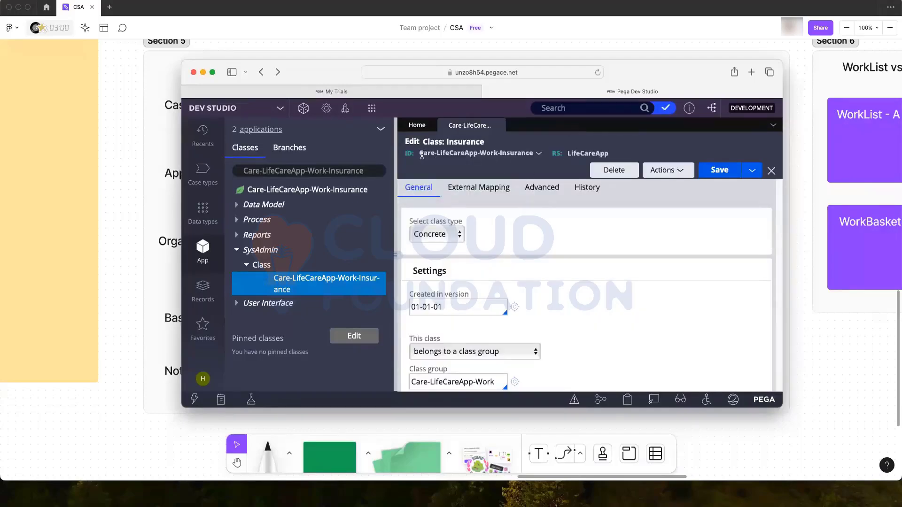
left_click_drag(420, 154, 498, 155)
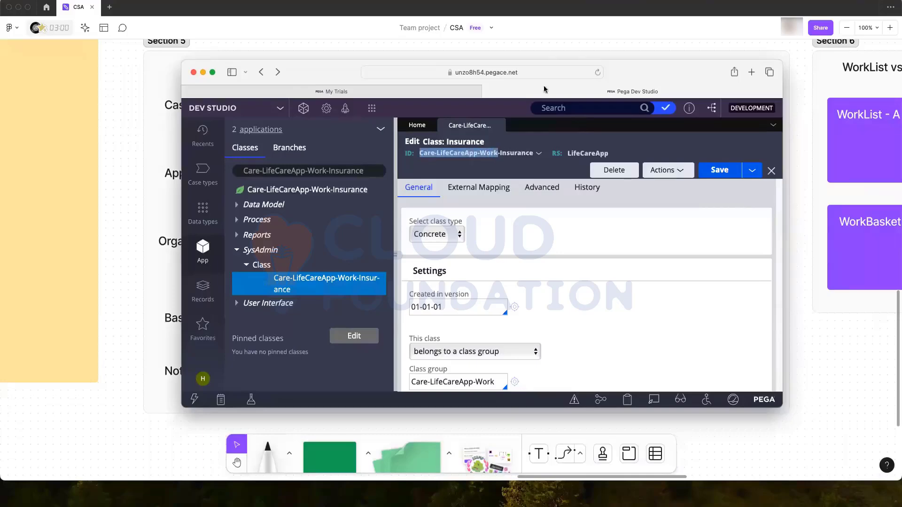
left_click_drag(638, 73, 638, 80)
left_click_drag(662, 206, 687, 318)
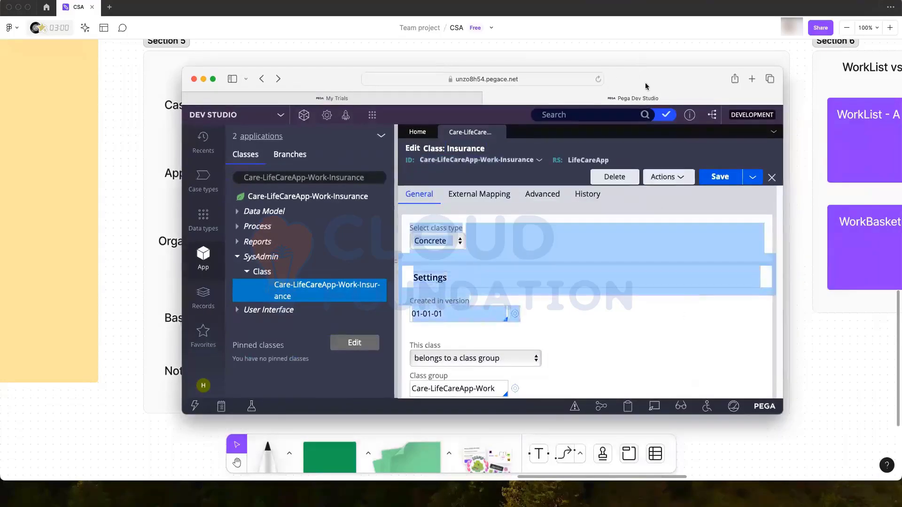
left_click_drag(643, 76, 693, 41)
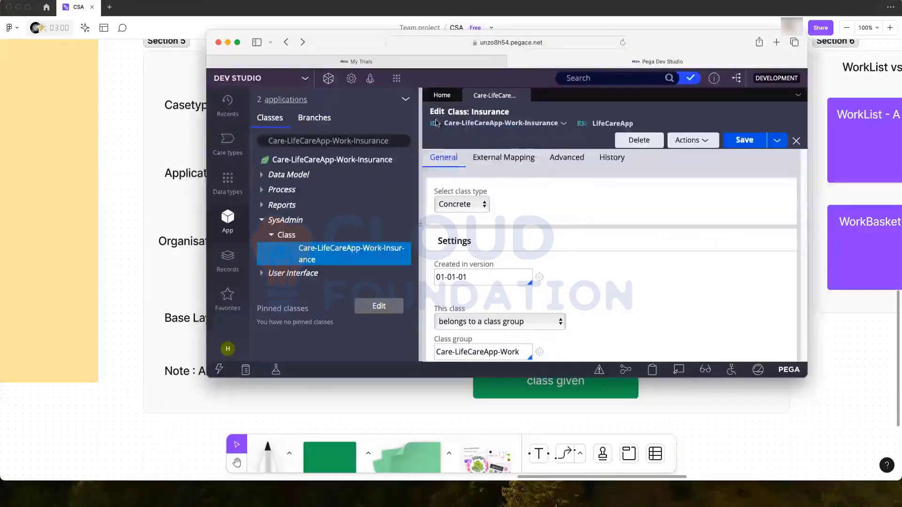
left_click_drag(444, 123, 503, 128)
left_click(570, 137)
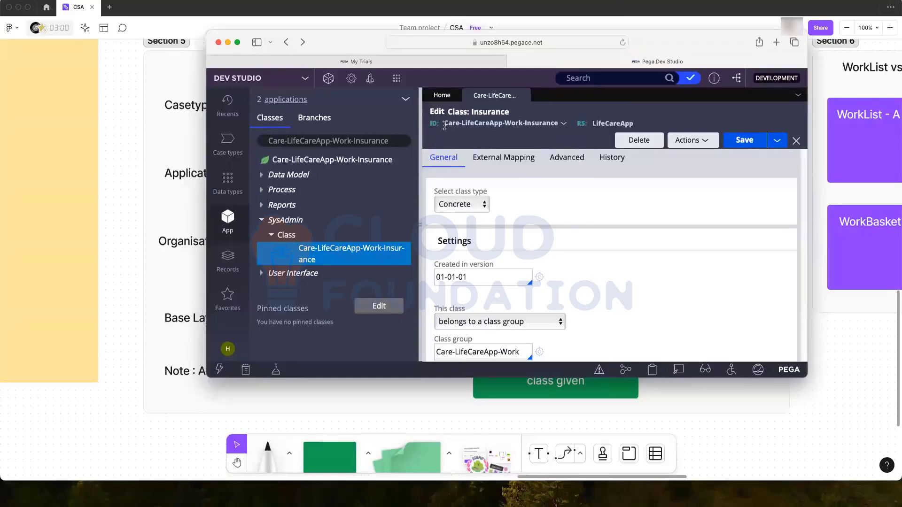
left_click_drag(445, 126, 458, 128)
left_click_drag(659, 45, 710, 13)
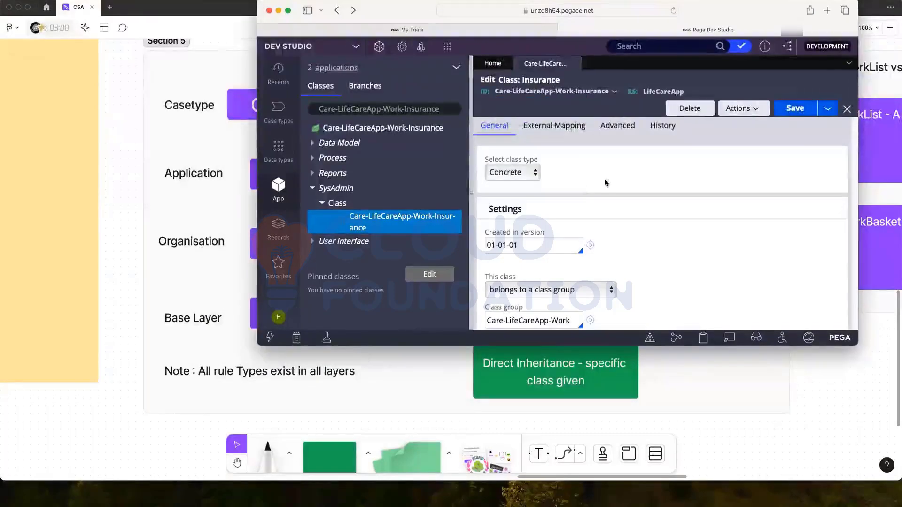
scroll(490, 152, "down", 4)
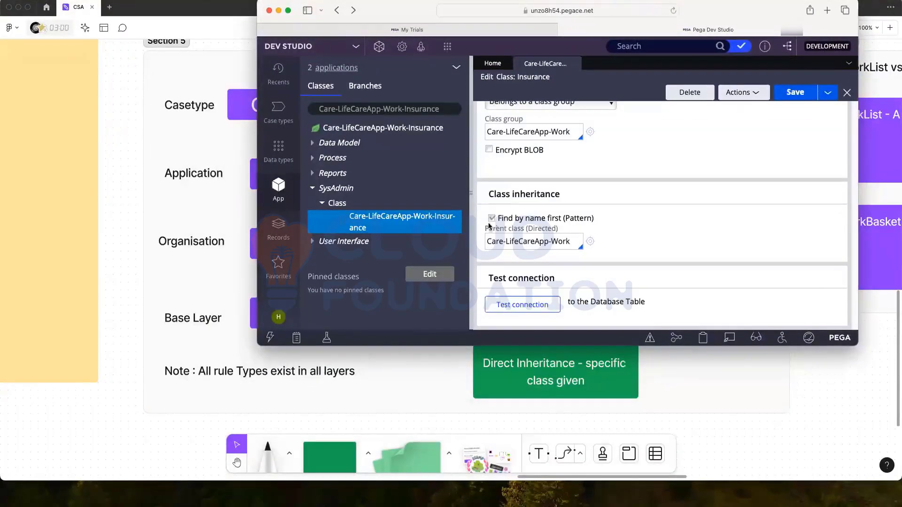
left_click(527, 230)
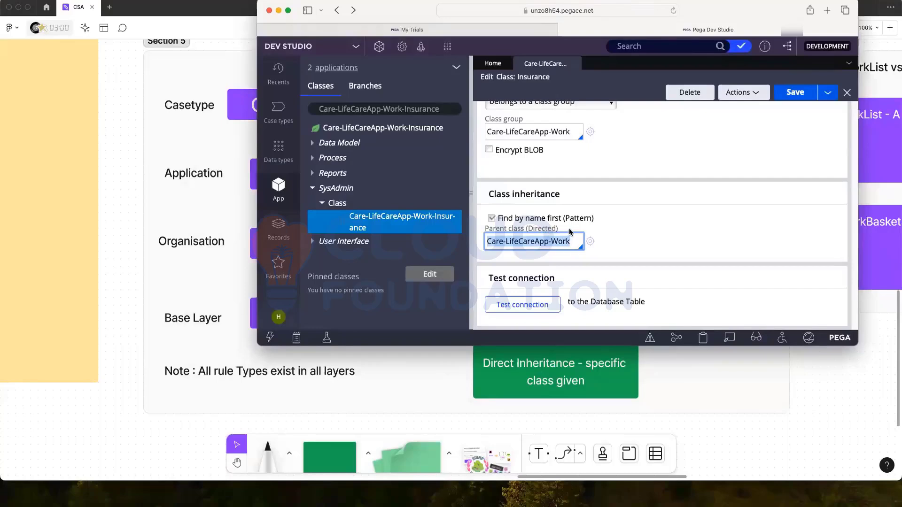
left_click(573, 253)
left_click_drag(571, 241, 486, 242)
key("BackSpace")
type("@")
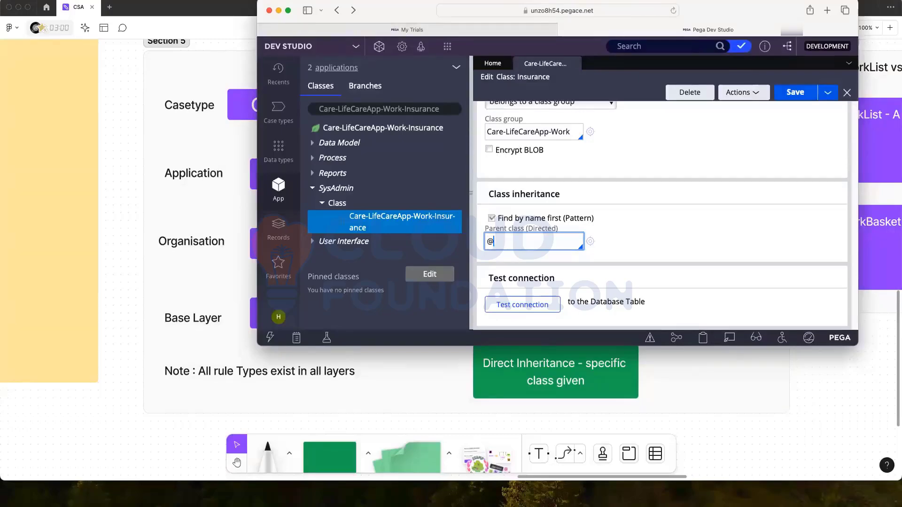
type("basclass")
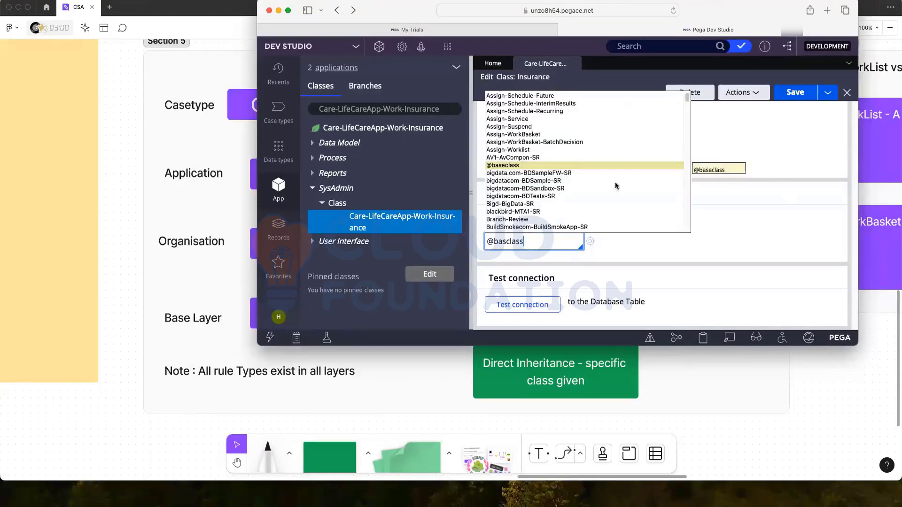
left_click(509, 167)
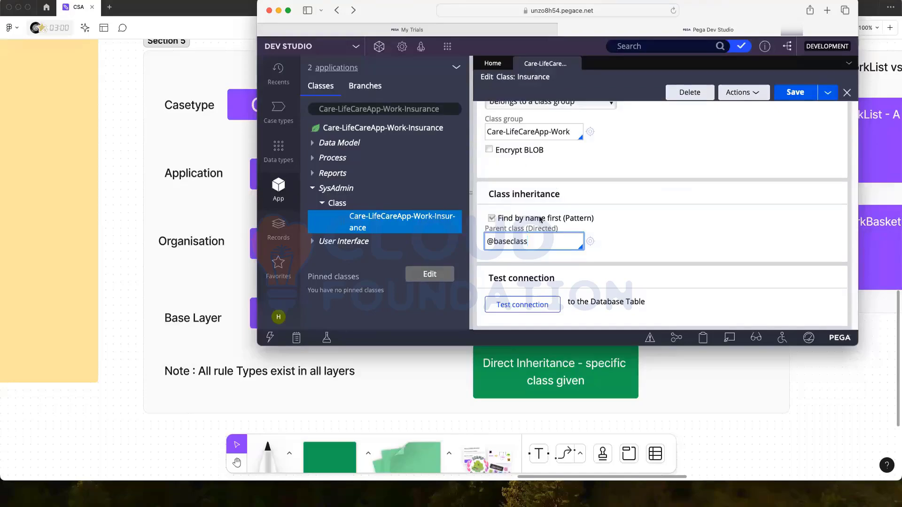
scroll(630, 191, "up", 1)
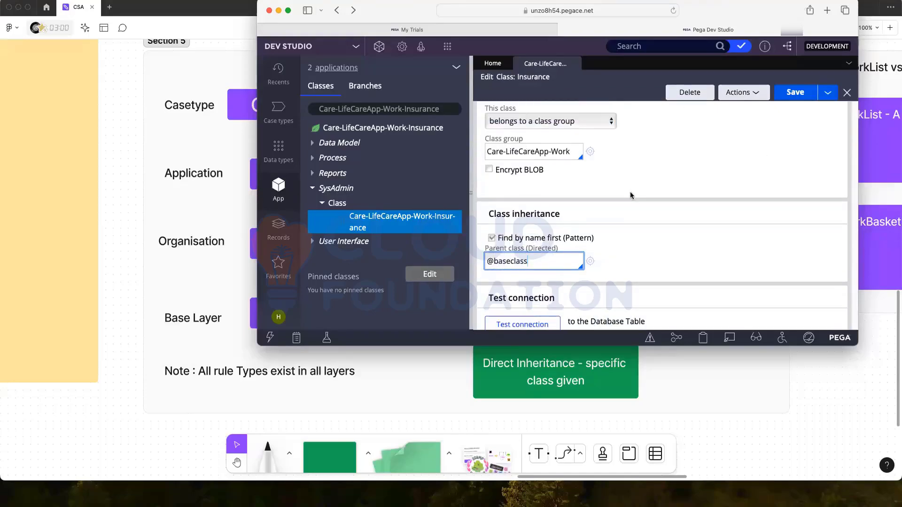
left_click(278, 10)
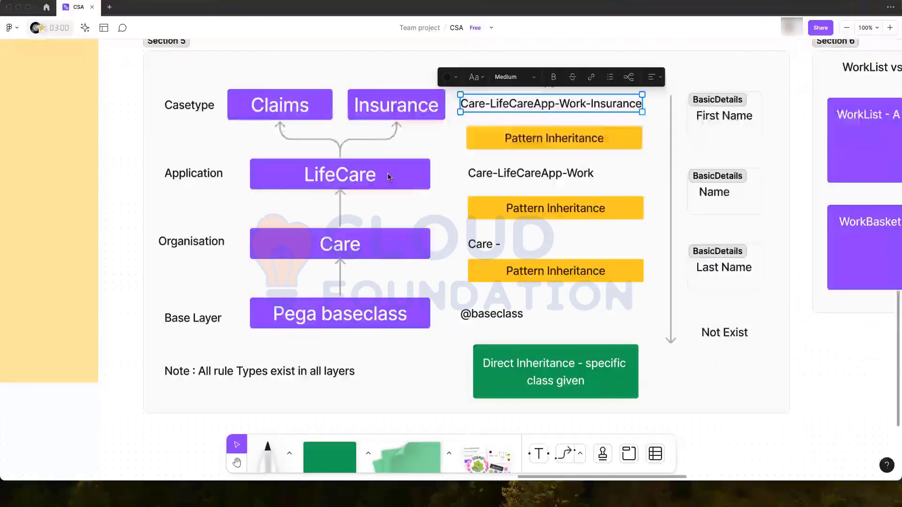
- Select the Direct Inheritance box, then refresh the Insurance class form twice in Dev Studio
left_click(494, 369)
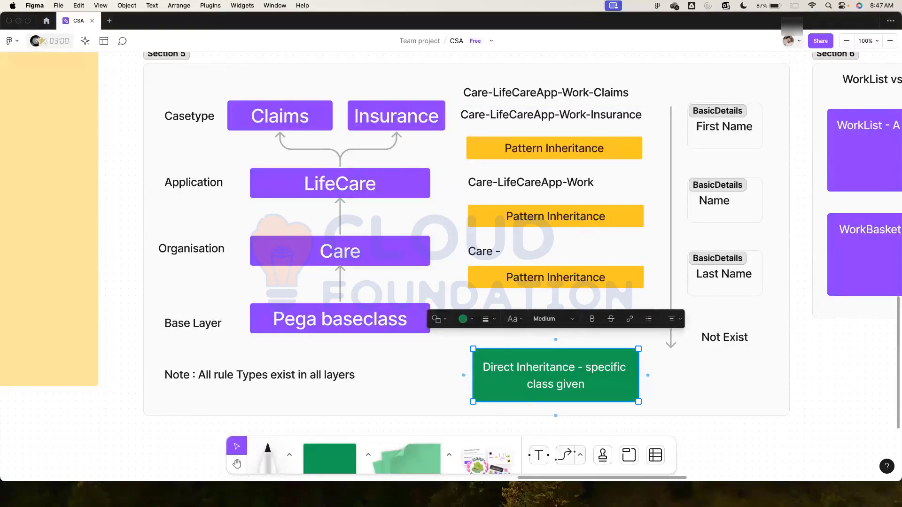
left_click(896, 231)
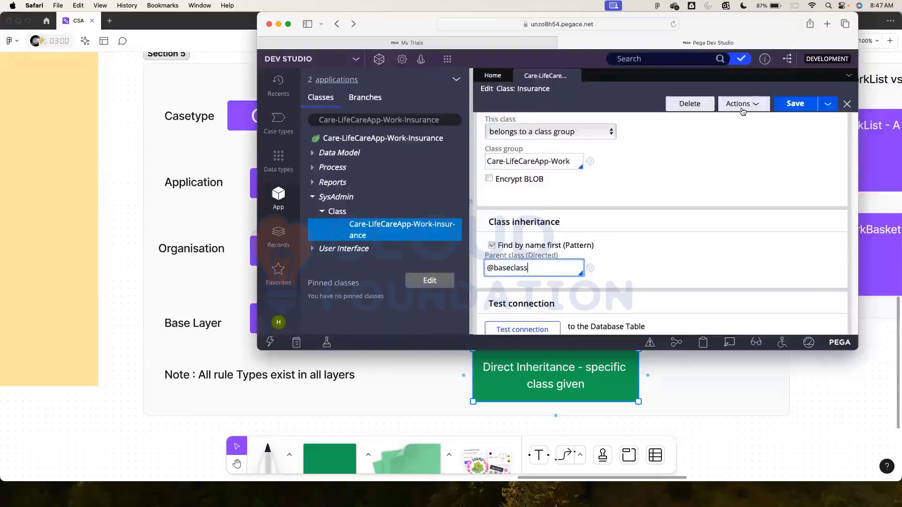
left_click(742, 105)
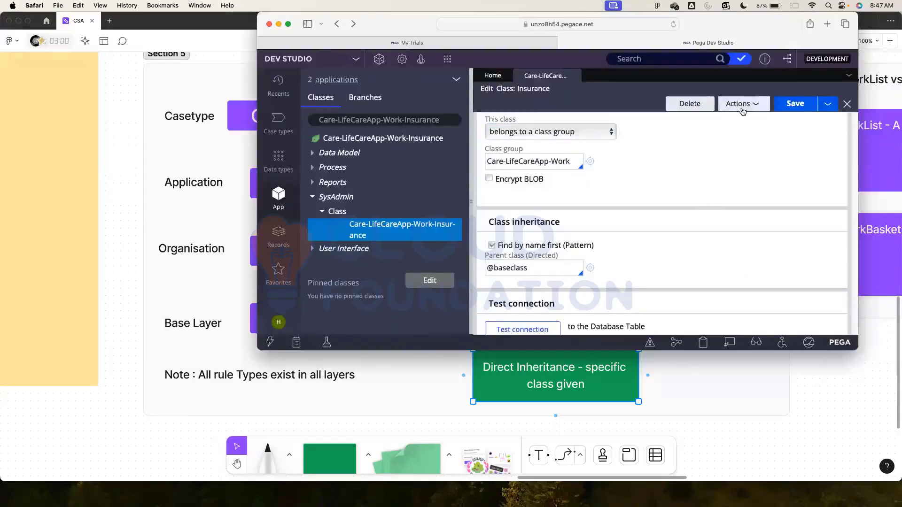
left_click(735, 118)
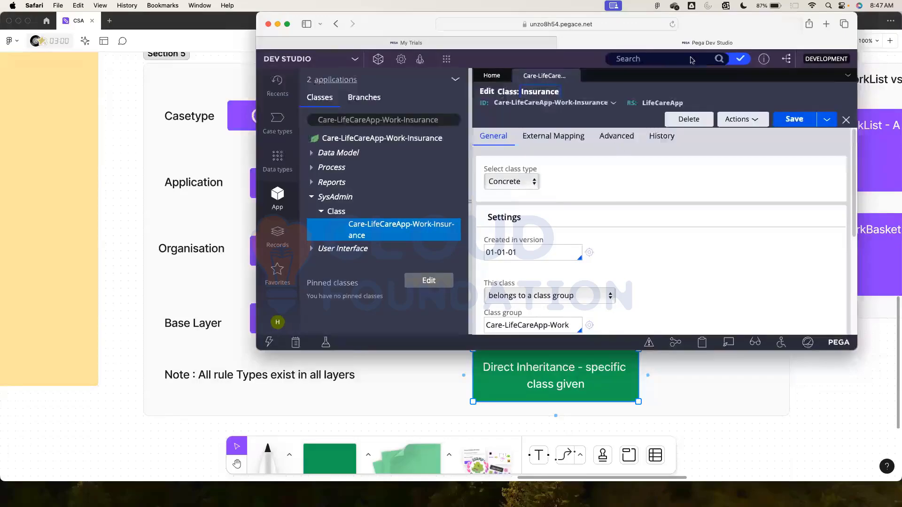
- Close the Insurance class tab, leaving only Home, and hide Dev Studio
left_click_drag(700, 29, 576, 130)
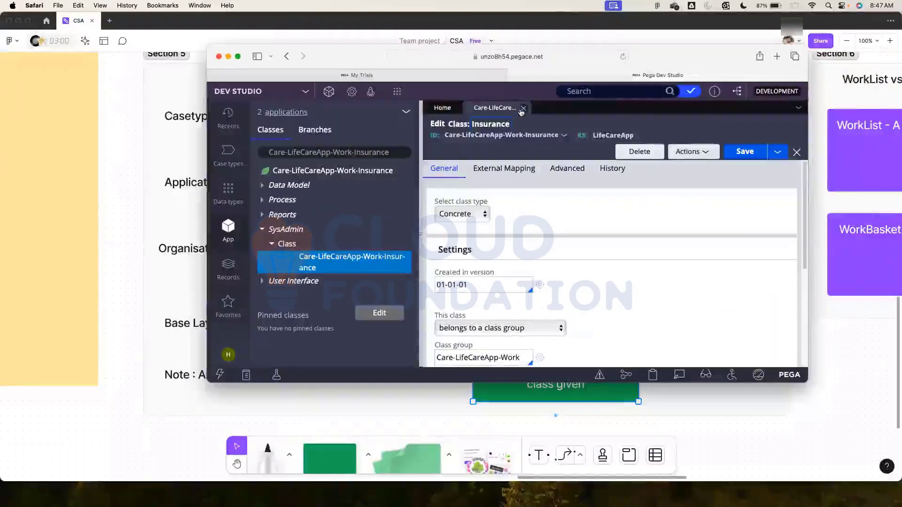
left_click(523, 109)
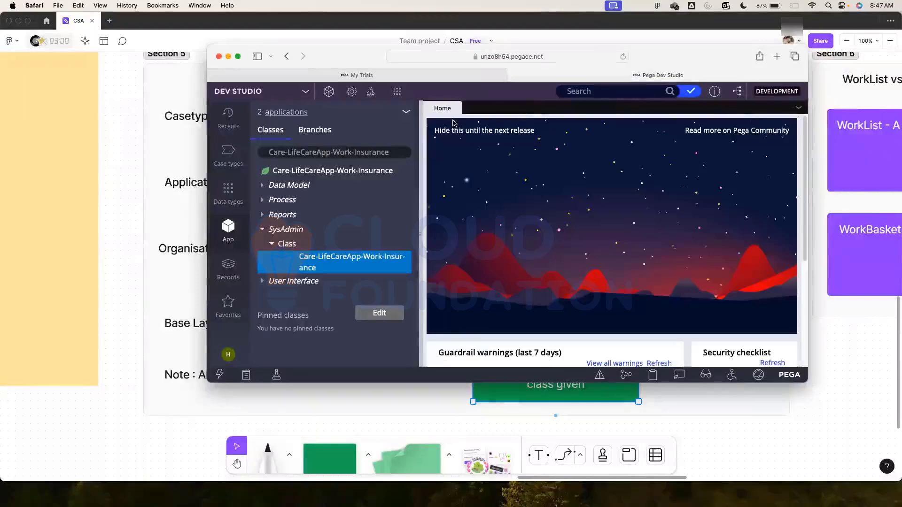
left_click(228, 57)
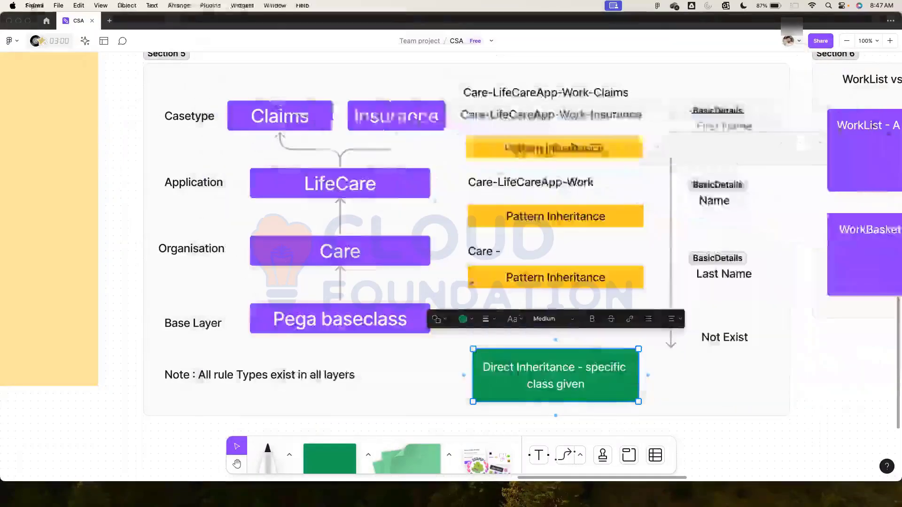
left_click(753, 380)
scroll(703, 463, "down", 2)
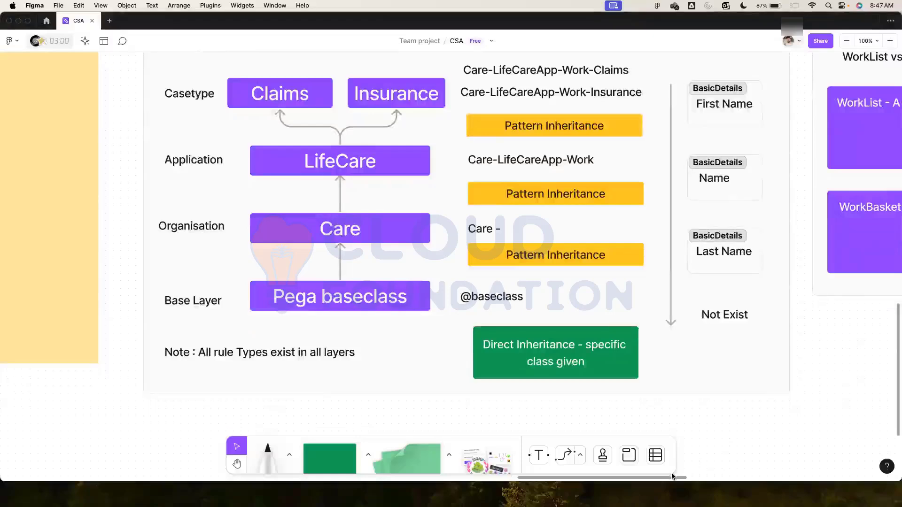
scroll(699, 470, "right", 10)
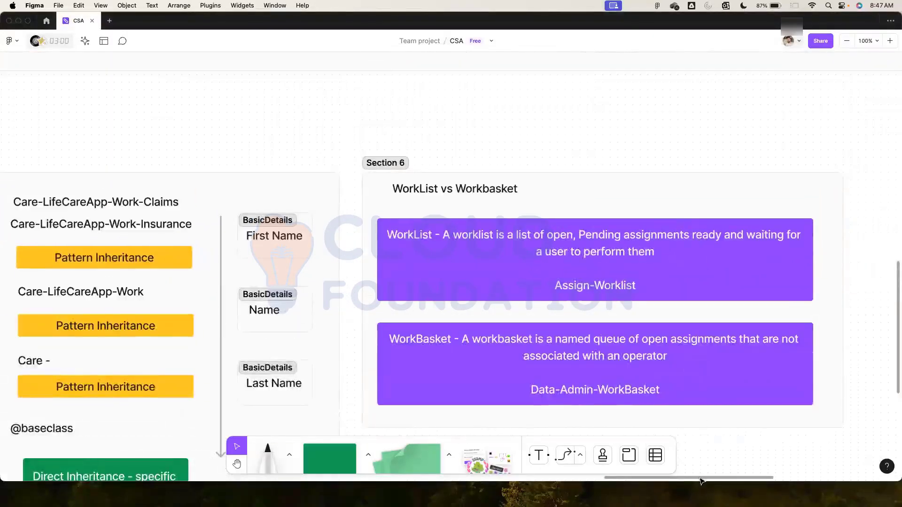
scroll(718, 470, "right", 3)
scroll(695, 252, "down", 3)
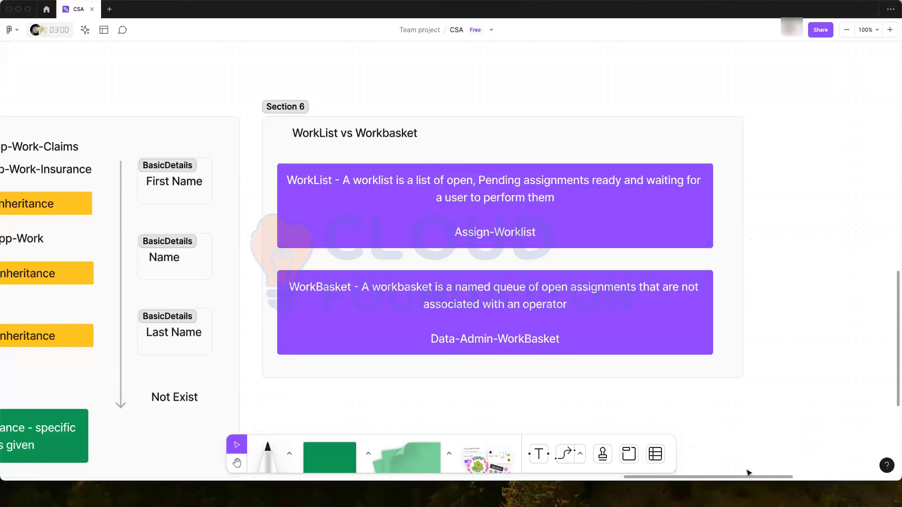
left_click_drag(722, 480, 597, 479)
scroll(572, 276, "down", 1)
scroll(572, 277, "left", 1)
scroll(572, 276, "down", 1)
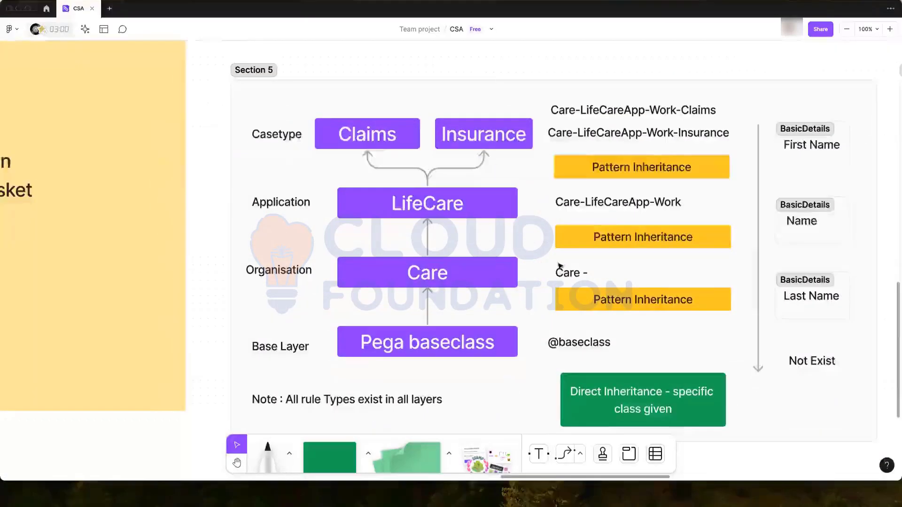
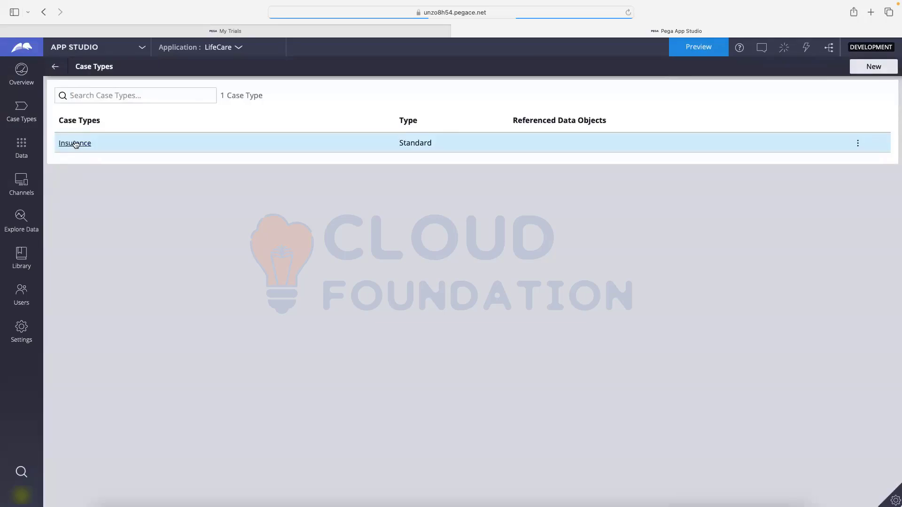
- From the Insurance case type's Data model, go to the application's Data objects page
left_click(76, 145)
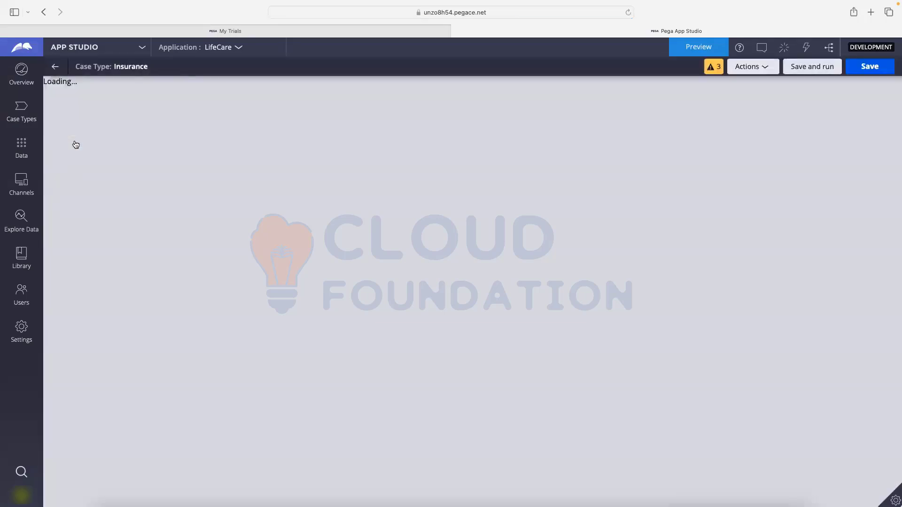
scroll(404, 218, "down", 1)
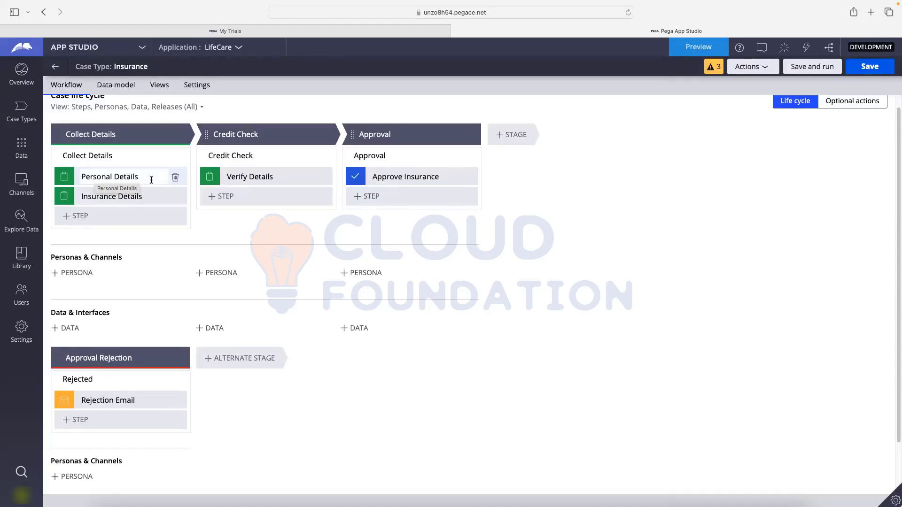
scroll(152, 180, "up", 1)
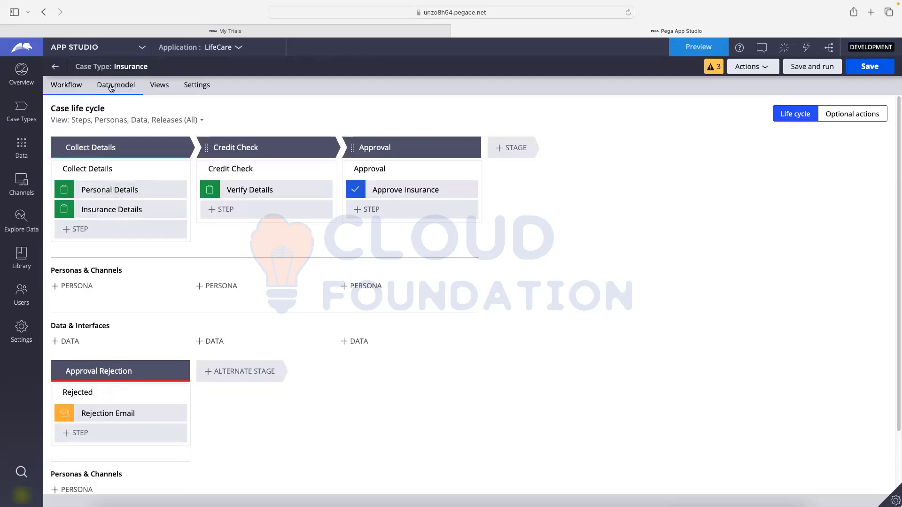
left_click(111, 88)
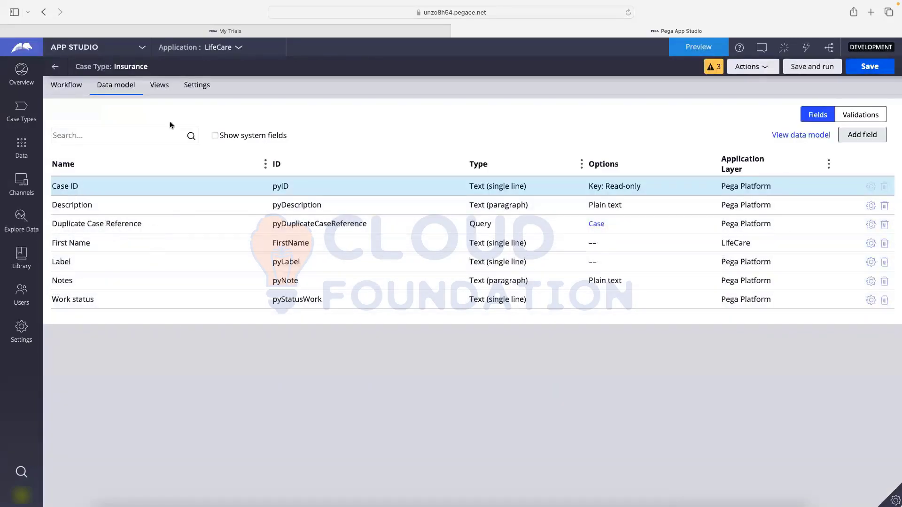
left_click(27, 153)
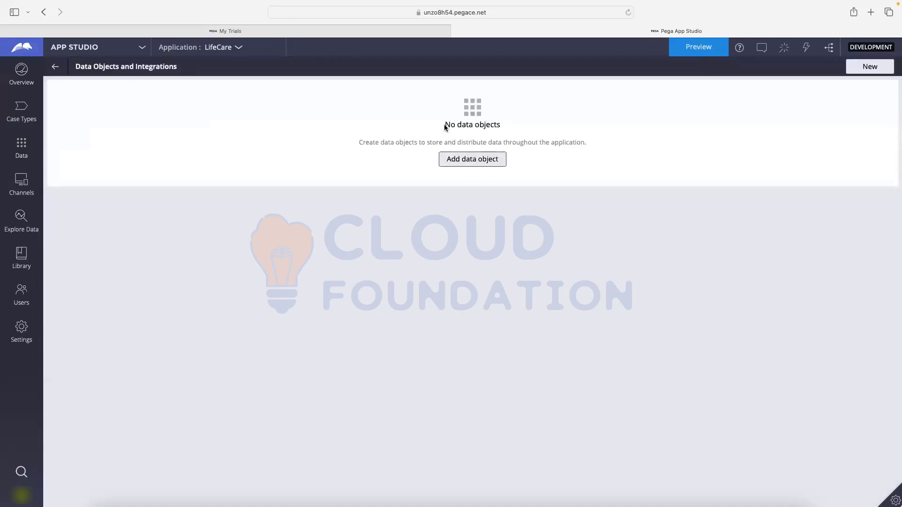
- Start a new data object from the Data Objects and Integrations page
left_click_drag(445, 125, 523, 122)
left_click(478, 188)
left_click(469, 161)
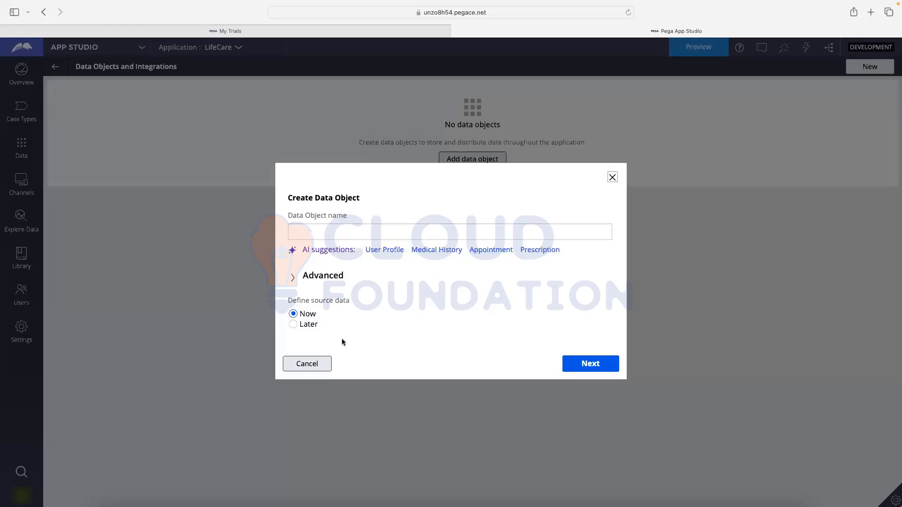
- Name the data object Person, reuse assets from the Implementation data class, and continue
left_click(322, 232)
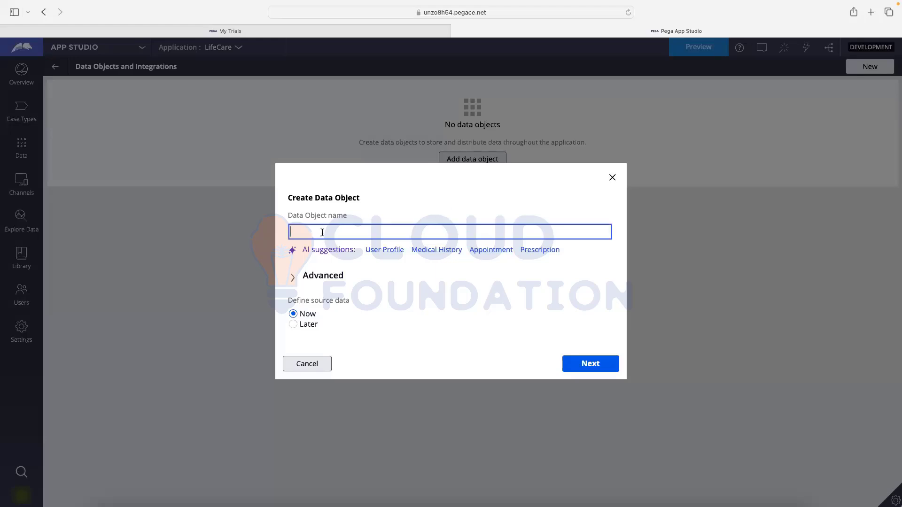
type("Person")
left_click(328, 283)
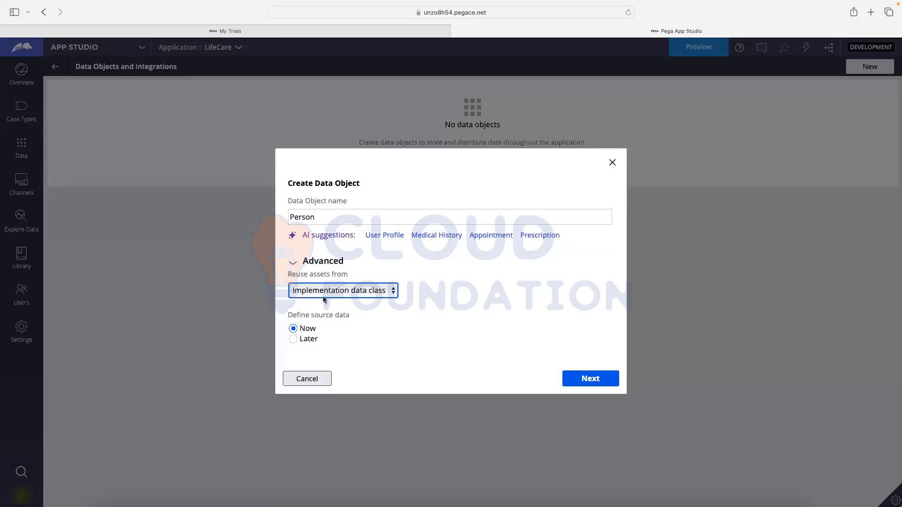
left_click(375, 290)
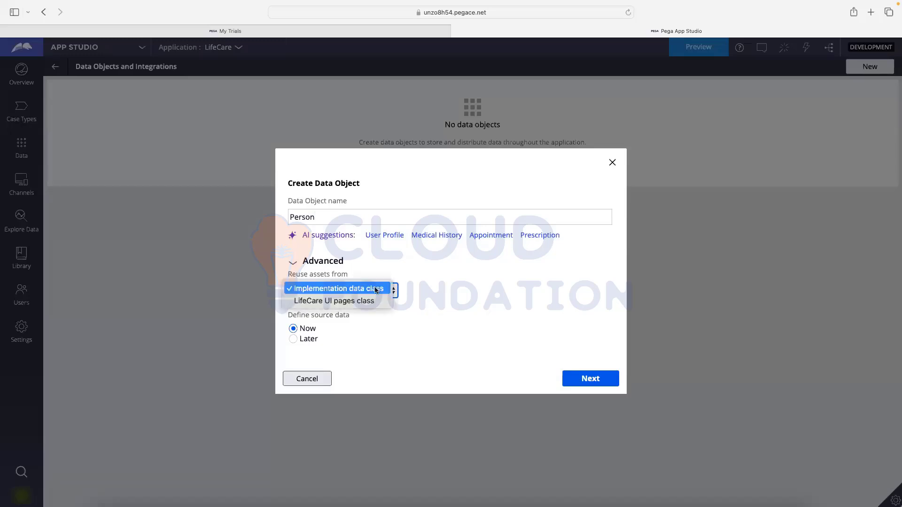
left_click(375, 288)
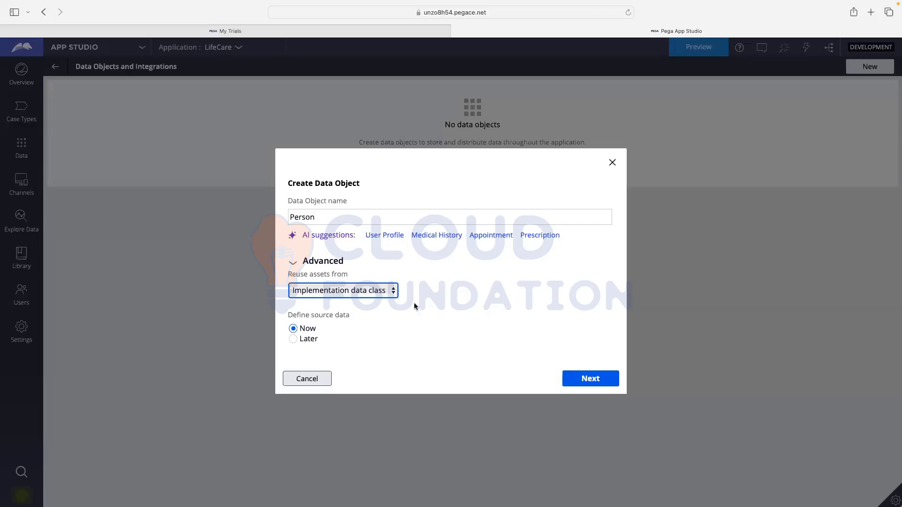
left_click(336, 214)
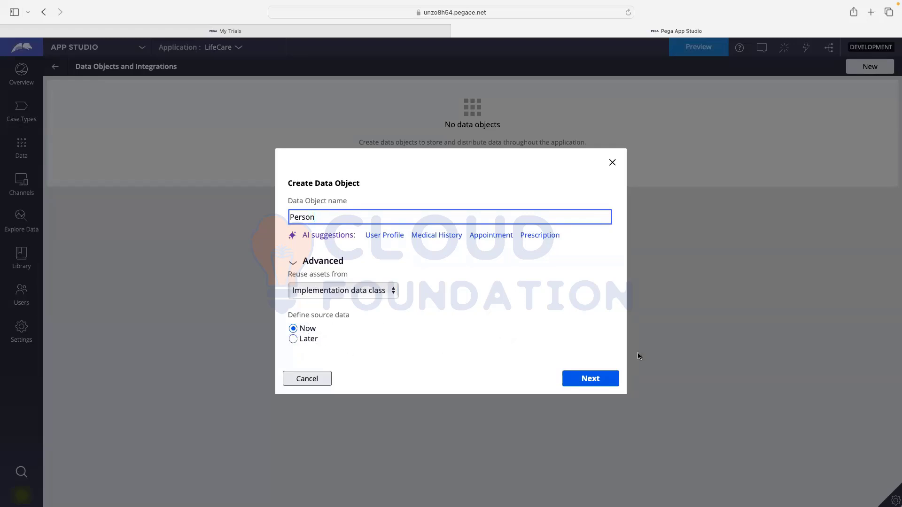
left_click(592, 379)
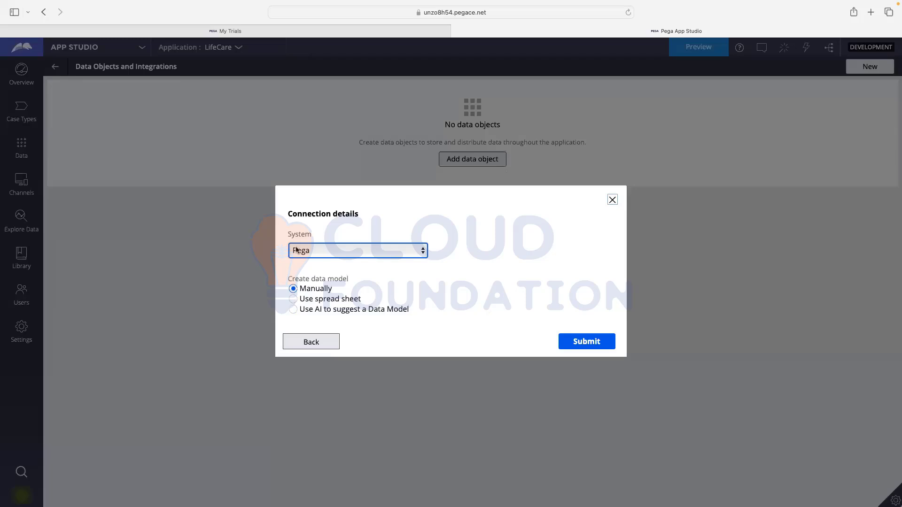
- Submit Person with system Pega and a manually created data model
left_click(317, 251)
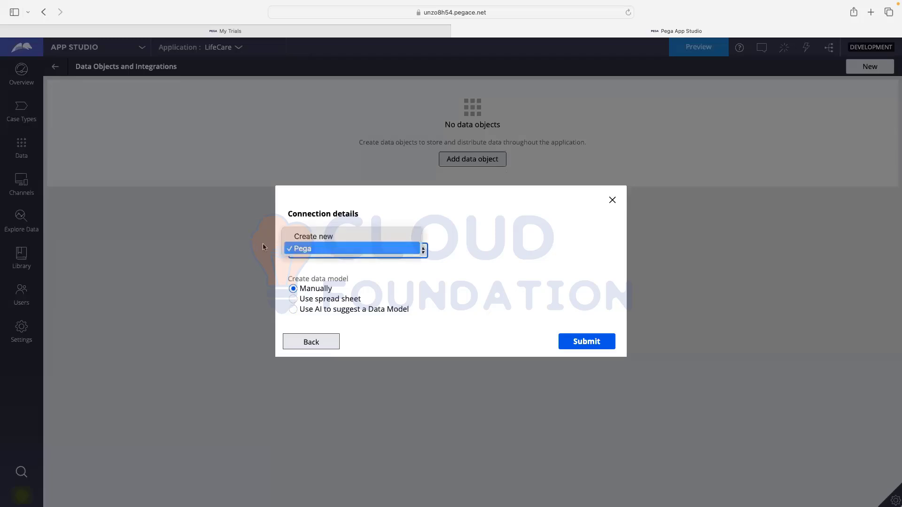
left_click(361, 249)
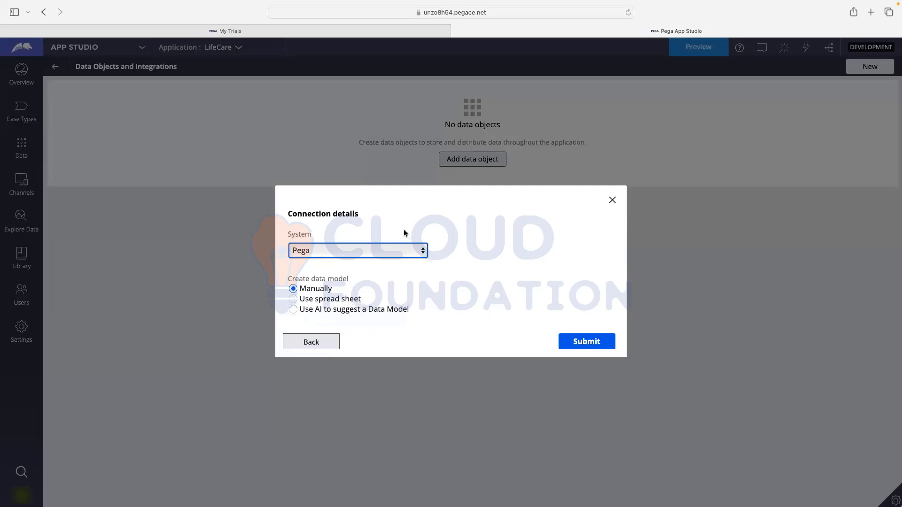
left_click(579, 343)
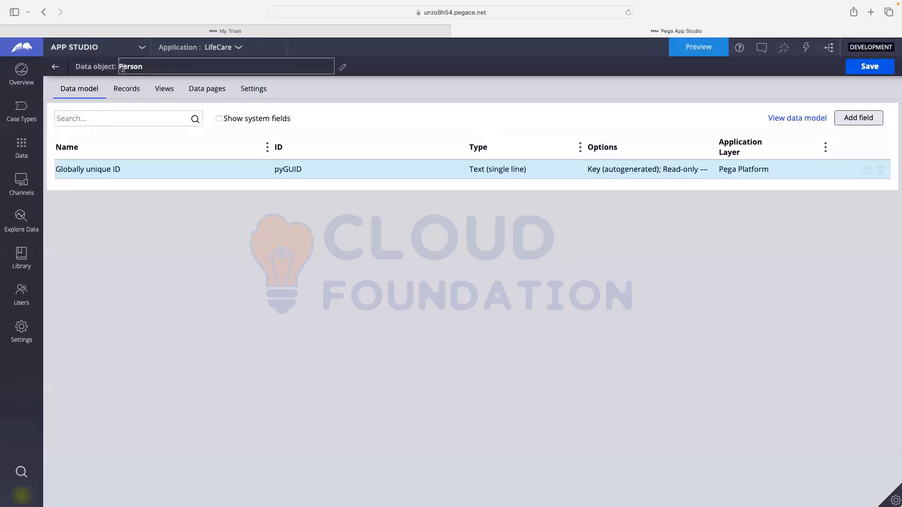
left_click_drag(122, 68, 136, 68)
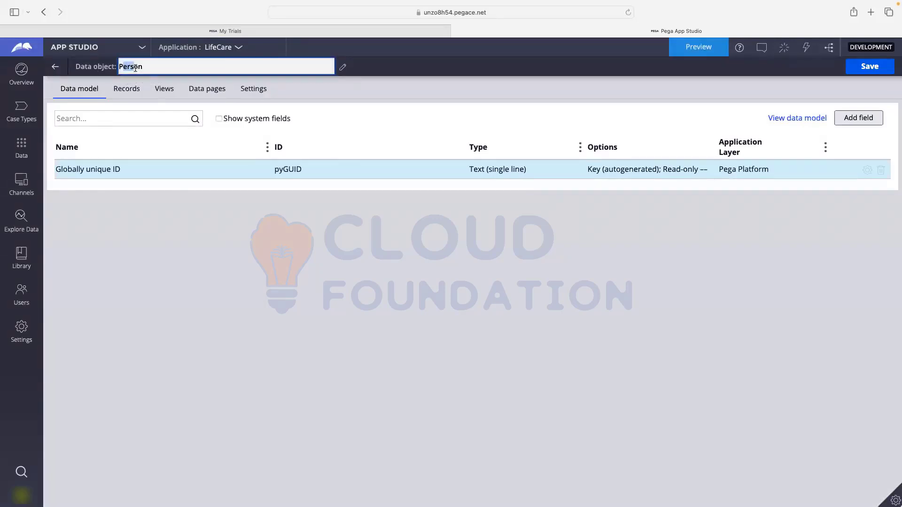
left_click(204, 242)
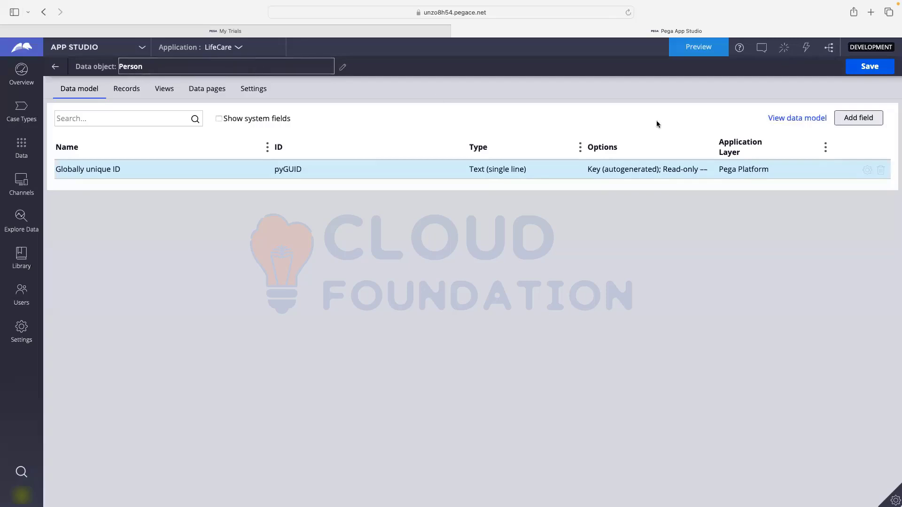
- Add First Name, Last Name and Address fields to Person
left_click(855, 117)
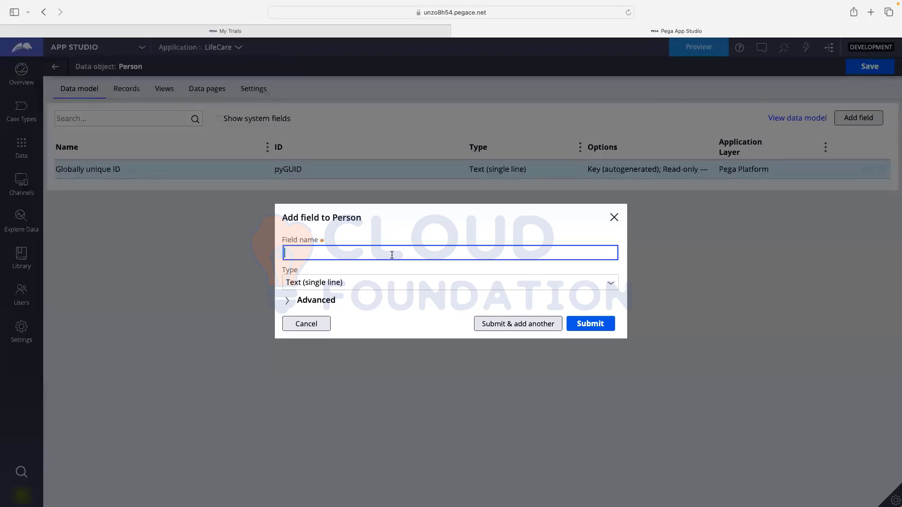
type("First Namr")
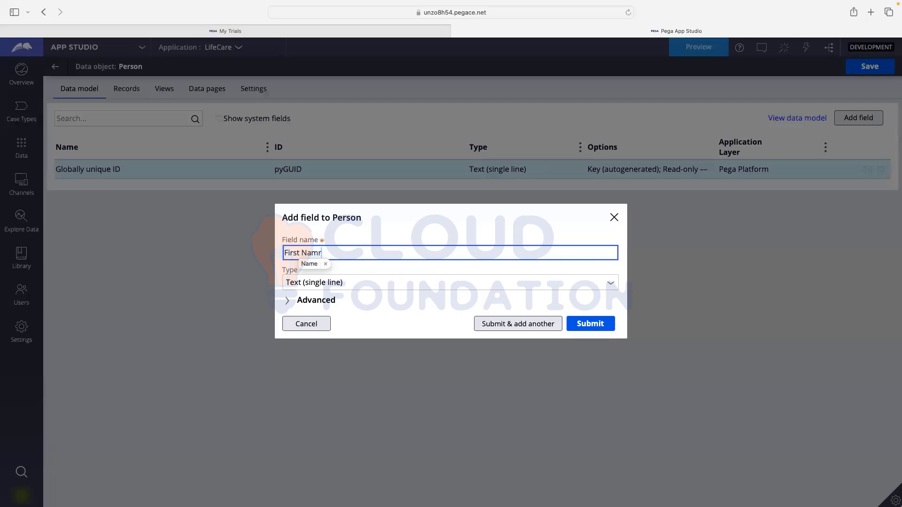
key("BackSpace")
type("e")
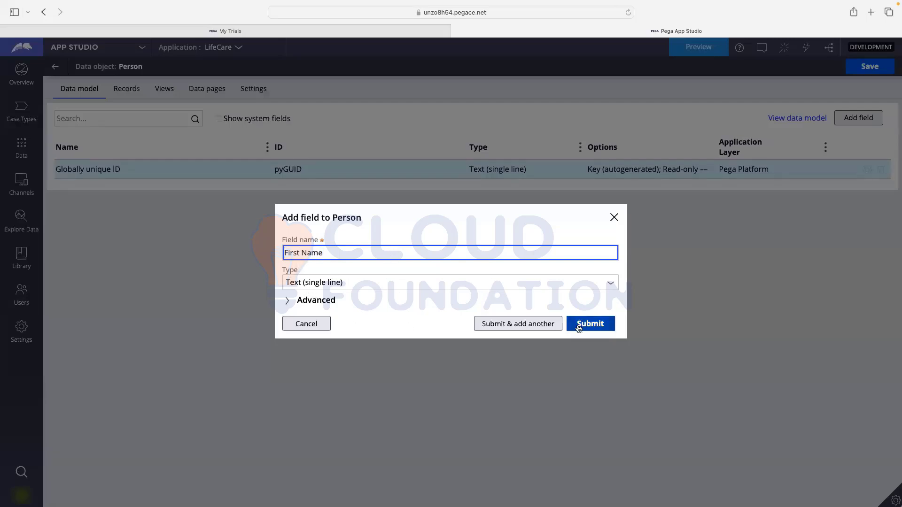
left_click(511, 328)
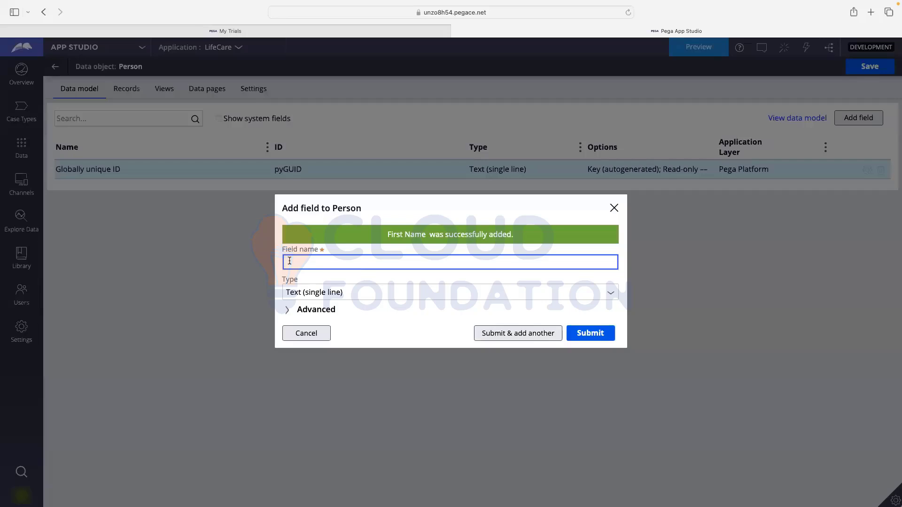
type("Last Name")
left_click(505, 335)
type("Address")
left_click(509, 335)
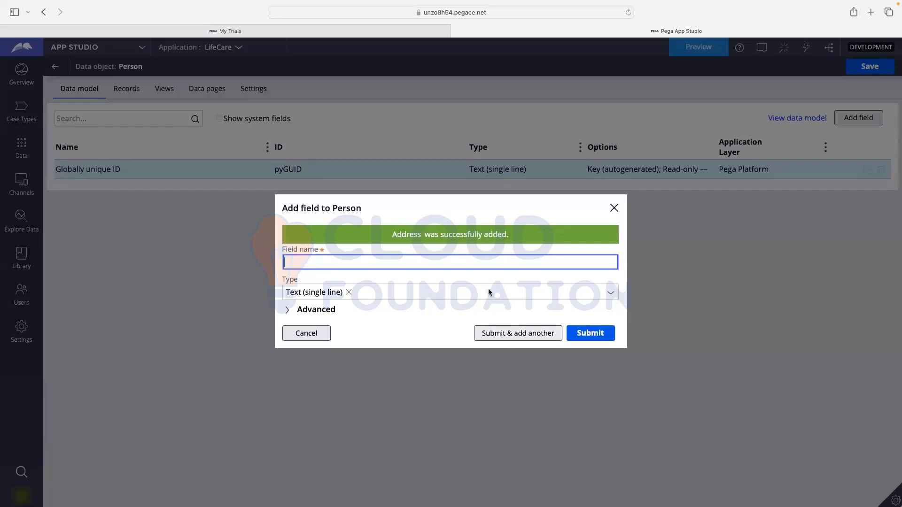
- Begin a field named Email and bring up its field type choices
type("Email")
left_click(613, 295)
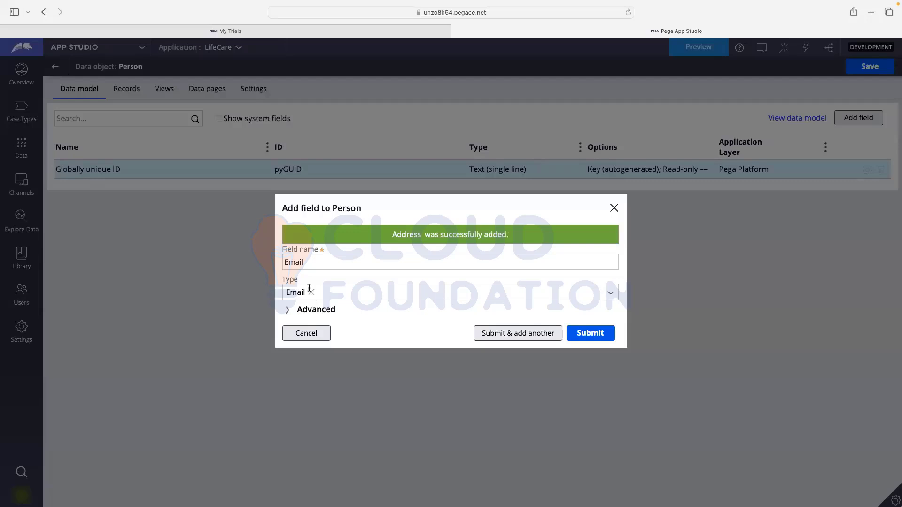
left_click(610, 296)
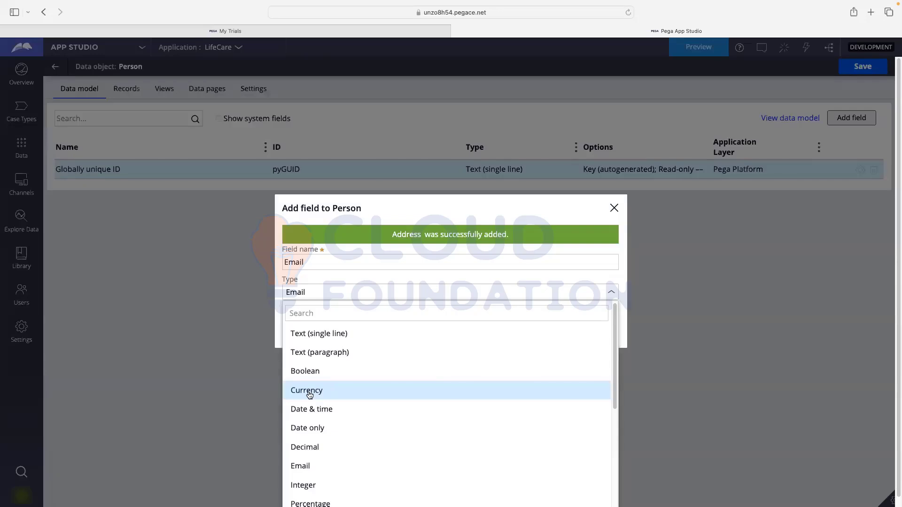
- Set the new Email field's type to Email
scroll(310, 395, "down", 1)
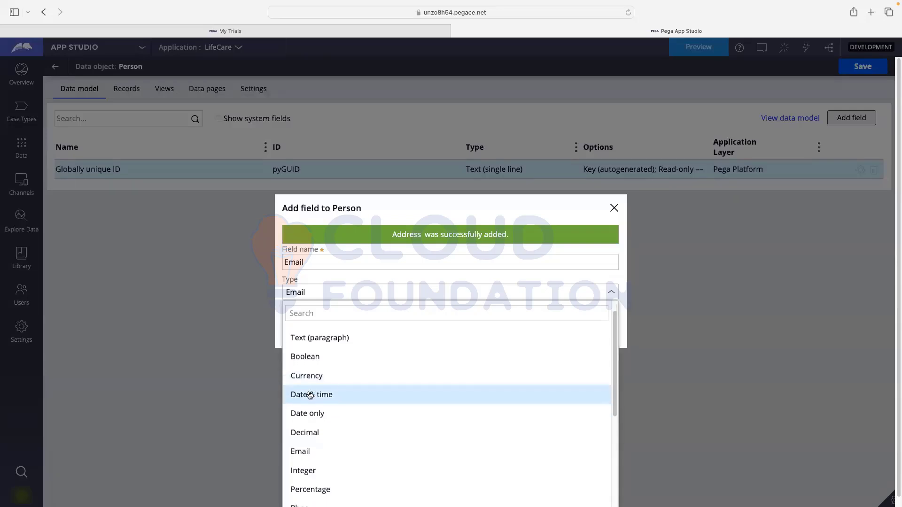
scroll(338, 395, "down", 1)
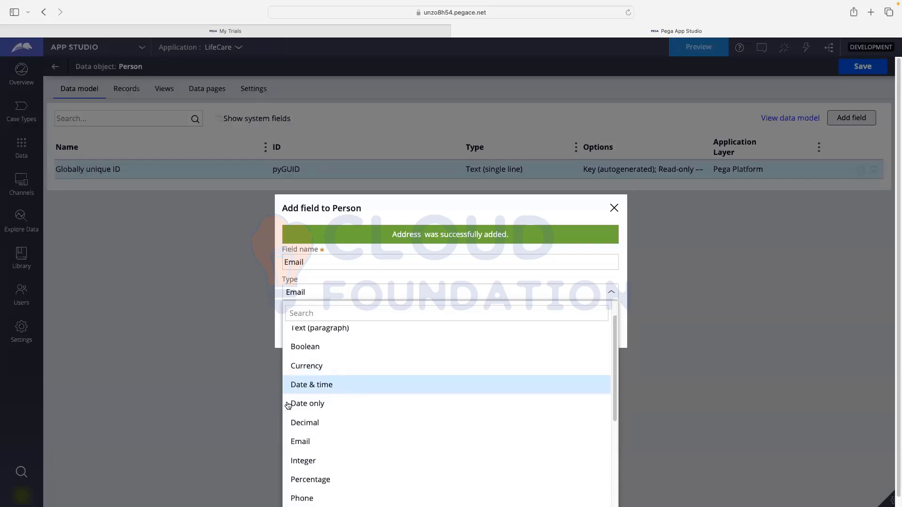
scroll(351, 406, "down", 1)
scroll(355, 404, "down", 1)
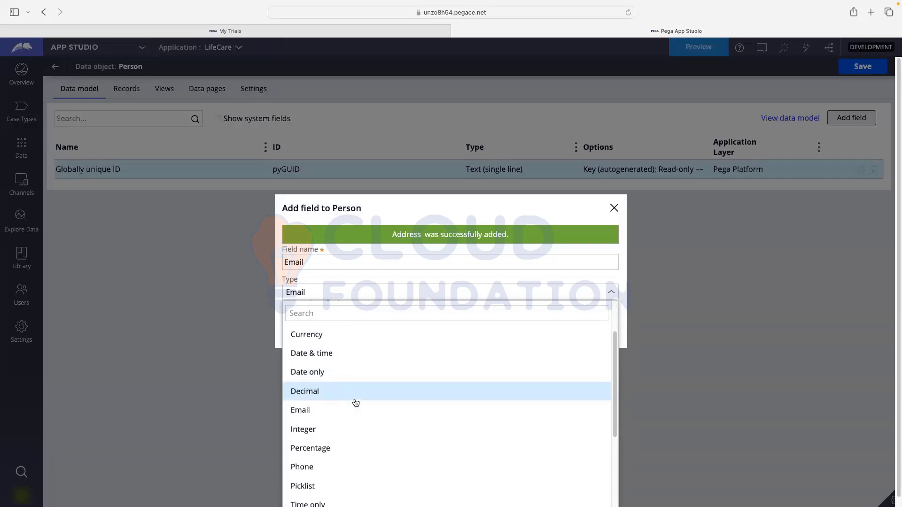
scroll(307, 414, "down", 1)
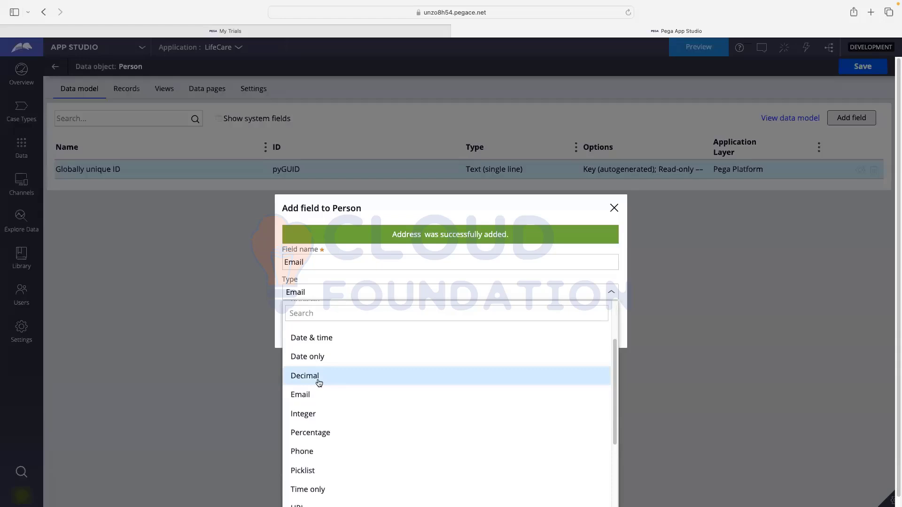
scroll(325, 380, "down", 3)
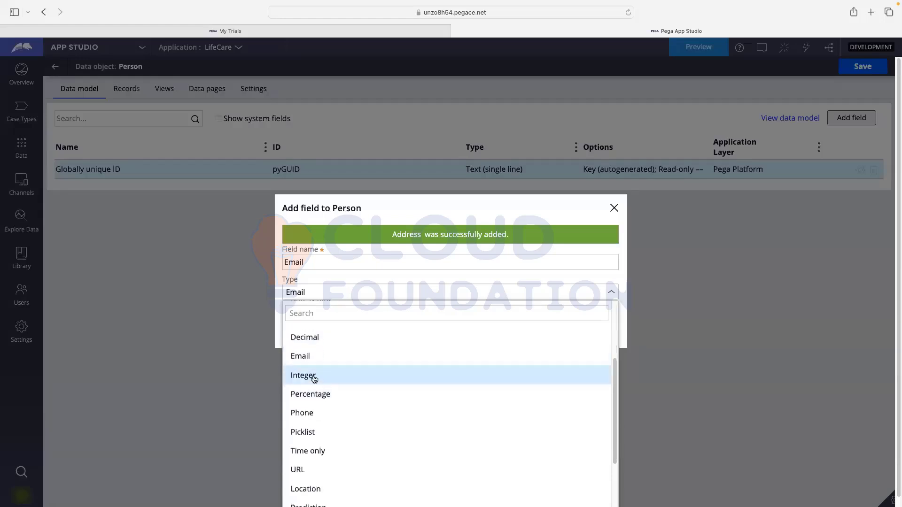
scroll(329, 394, "down", 1)
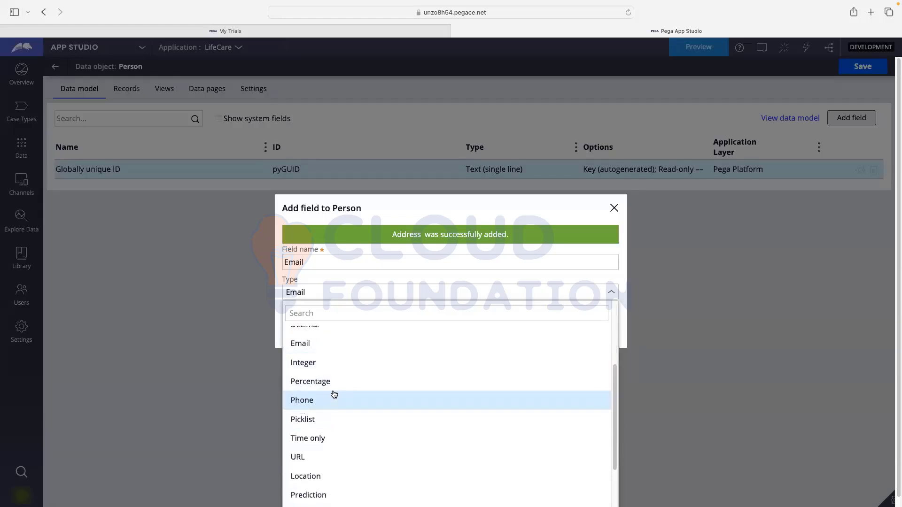
scroll(332, 390, "down", 1)
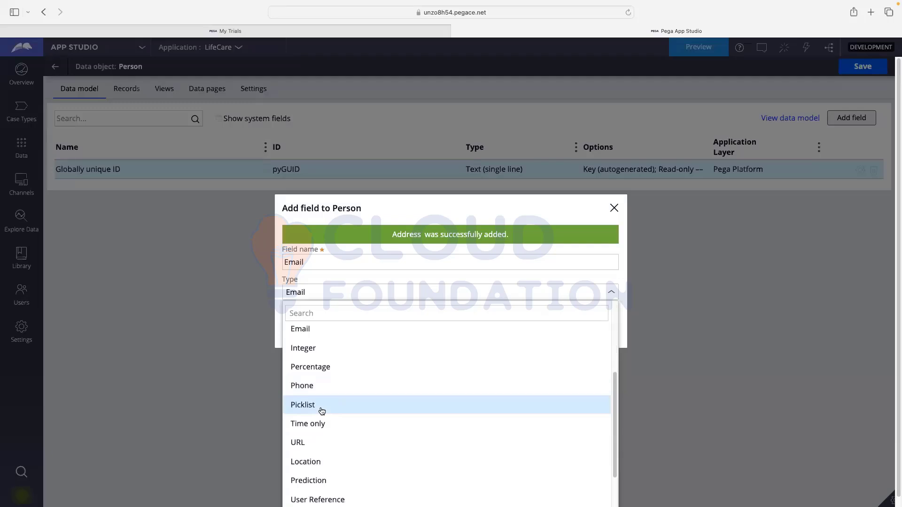
scroll(322, 412, "down", 1)
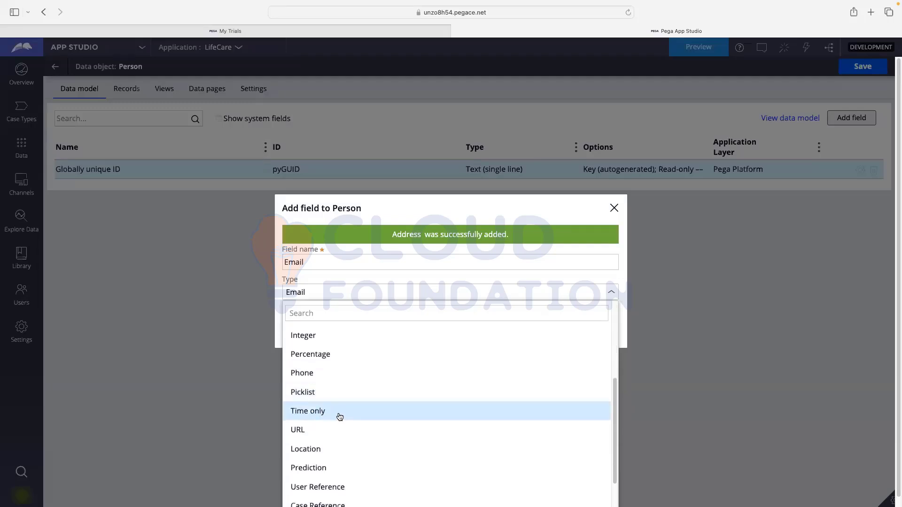
scroll(338, 417, "down", 2)
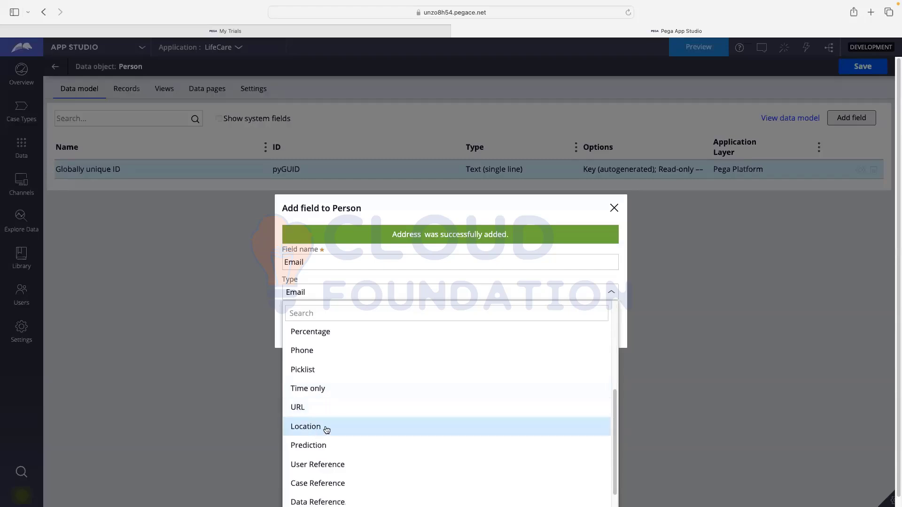
scroll(327, 430, "down", 1)
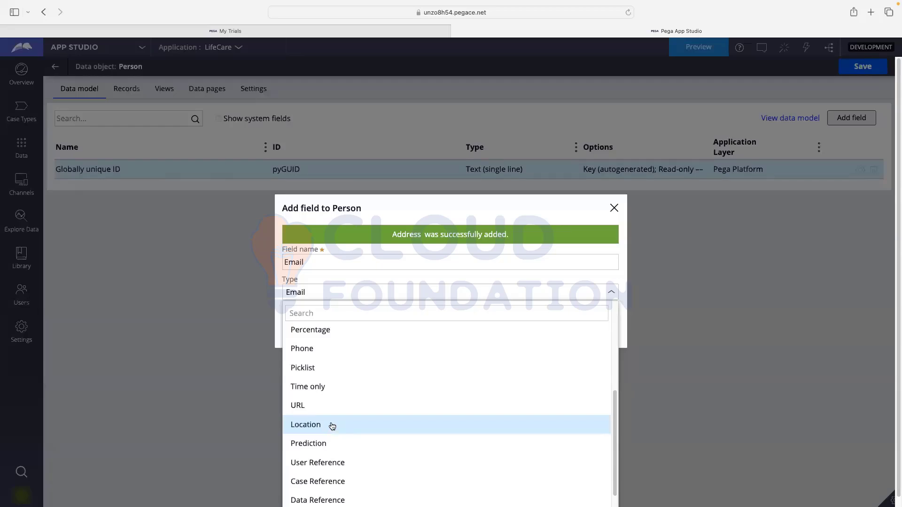
scroll(332, 426, "down", 2)
scroll(332, 426, "down", 2)
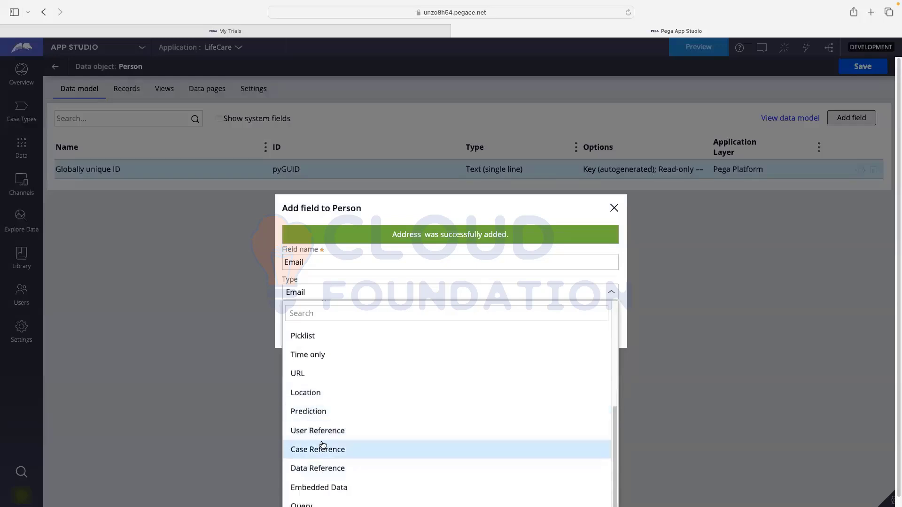
scroll(320, 437, "down", 1)
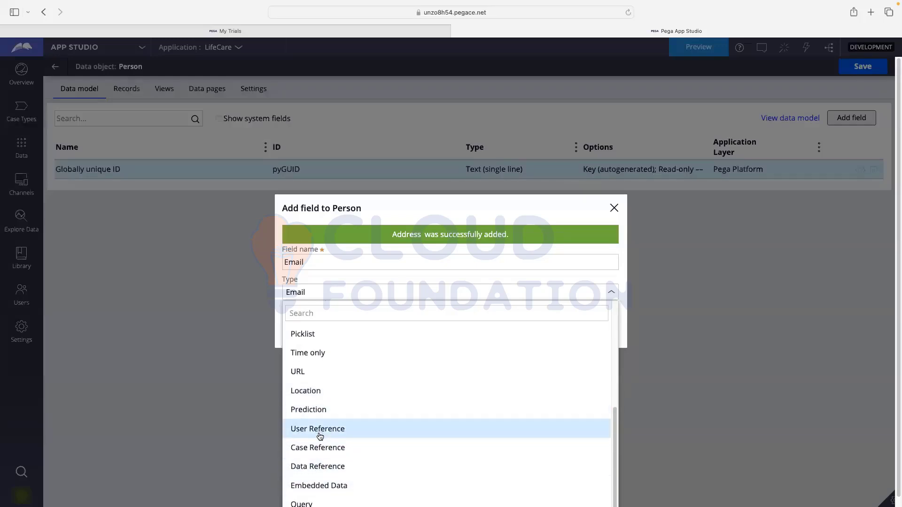
scroll(328, 446, "down", 1)
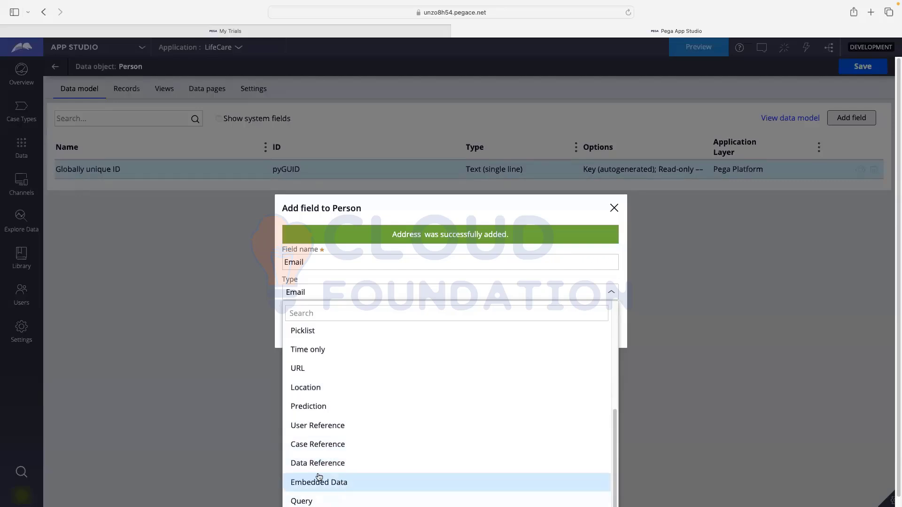
scroll(334, 421, "up", 5)
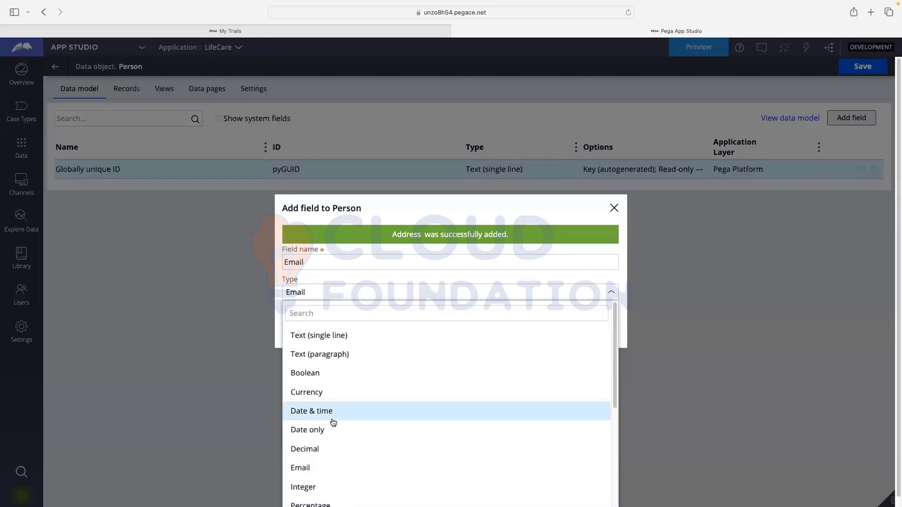
scroll(326, 395, "down", 5)
left_click(317, 375)
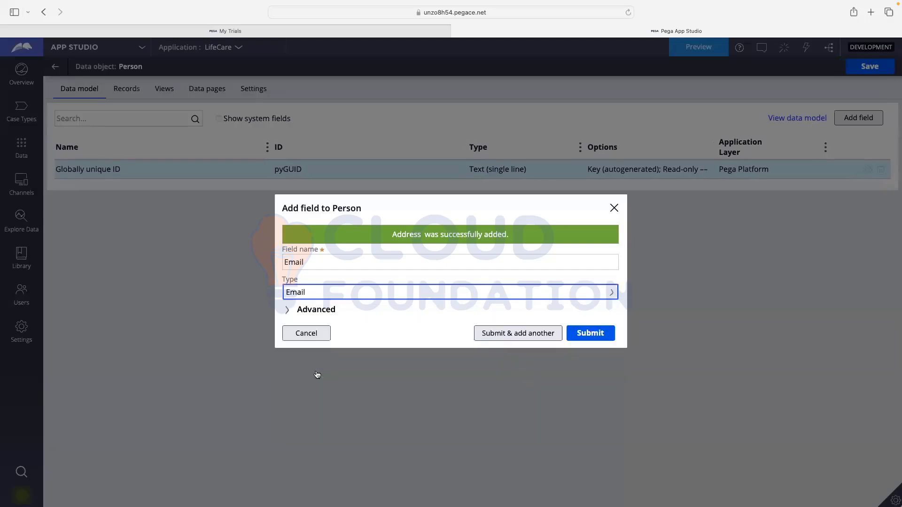
- Review the Email field's advanced settings: ID Email, description and max length 256
left_click(303, 312)
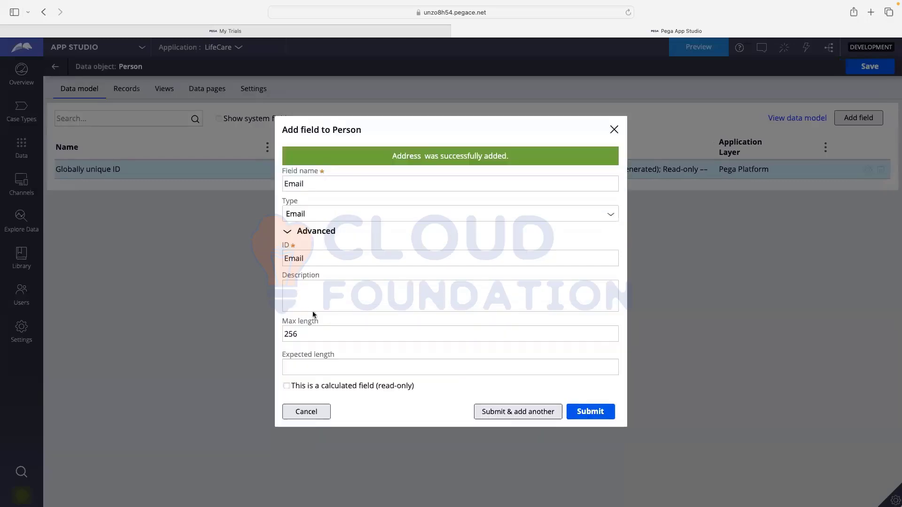
mouse_move(310, 257)
left_mouse_down()
mouse_move(283, 259)
mouse_move(293, 257)
left_mouse_up()
left_click(304, 279)
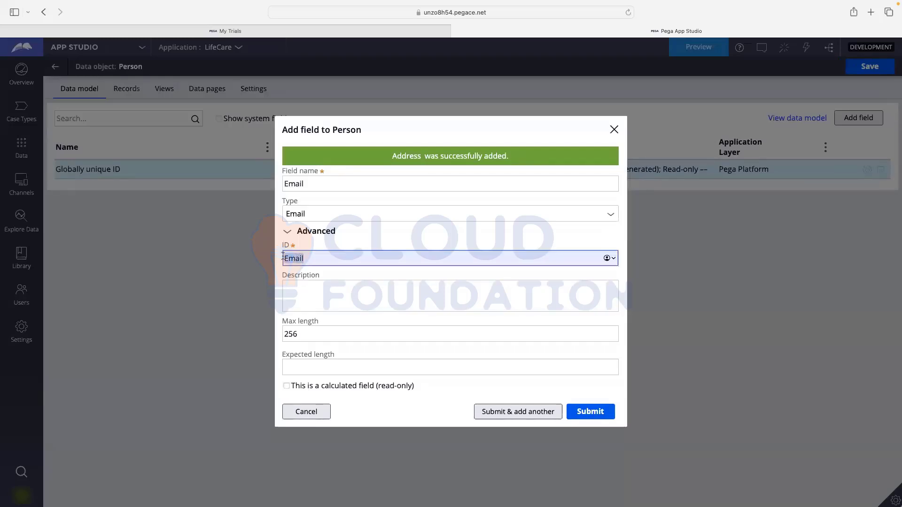
left_click(398, 239)
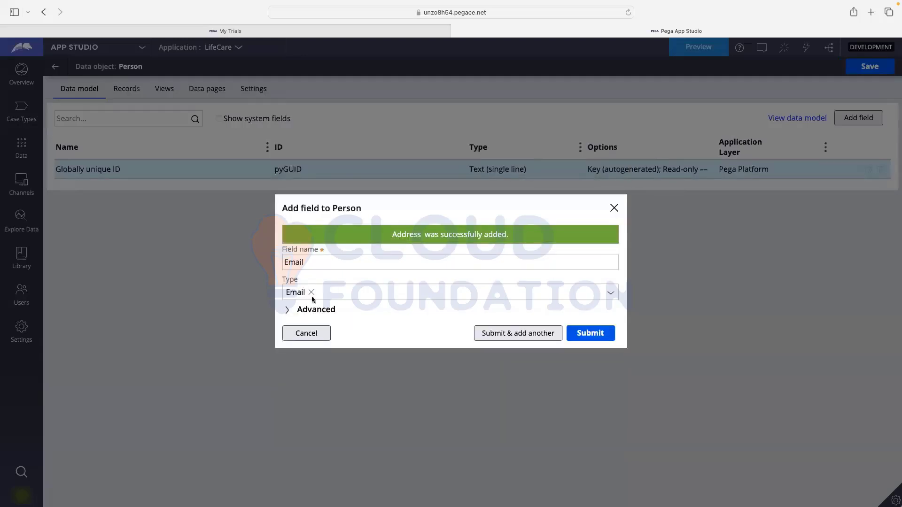
left_click(304, 309)
left_click(304, 185)
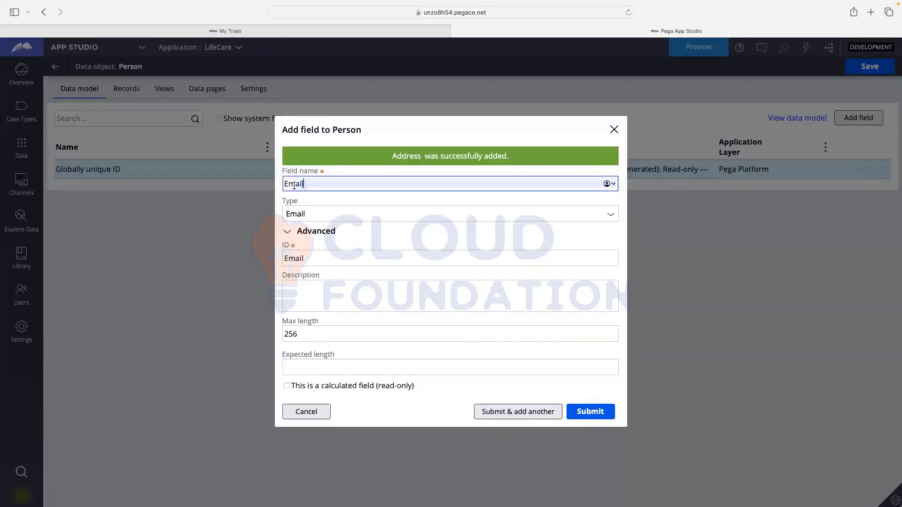
left_click_drag(305, 184, 284, 184)
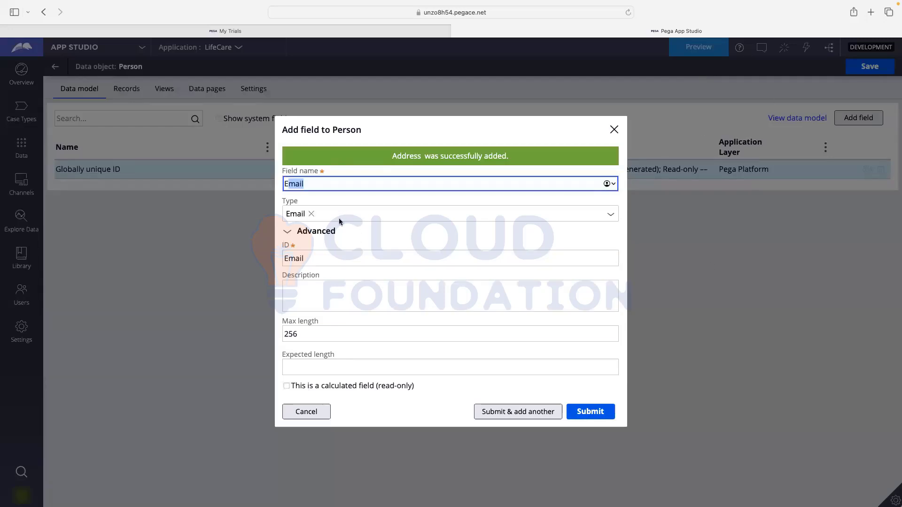
left_click(309, 294)
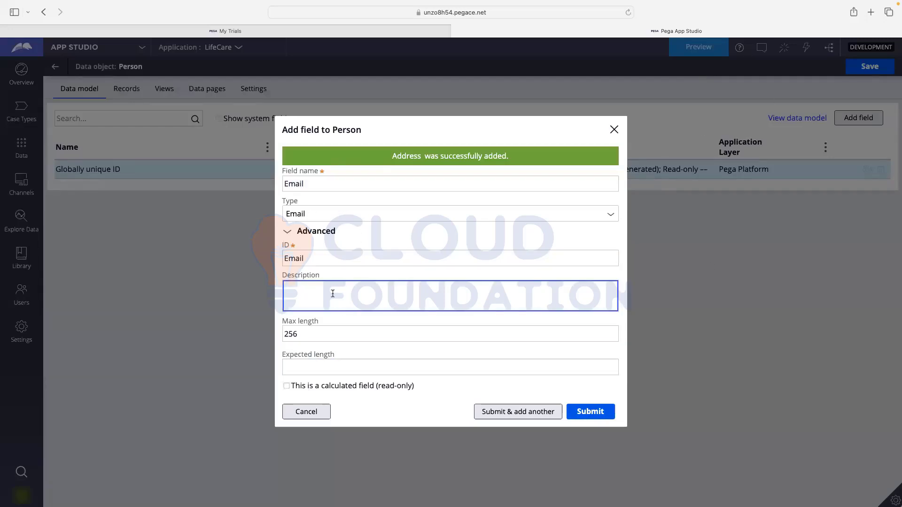
left_click(289, 339)
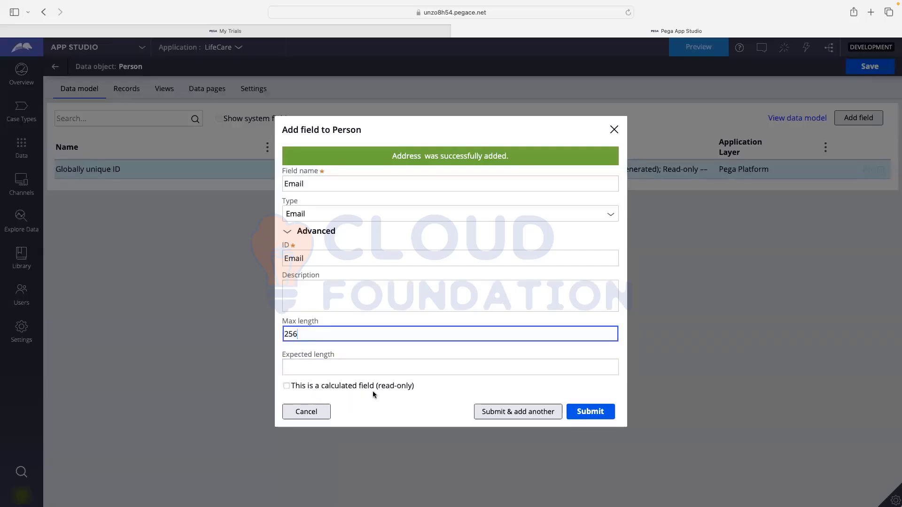
left_click(422, 368)
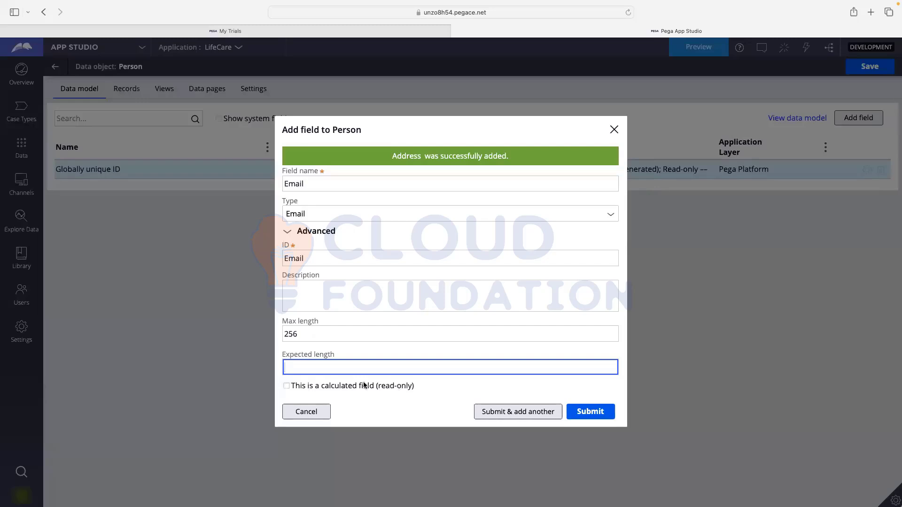
- Save Email and start a Phone field with type Phone
left_click(513, 417)
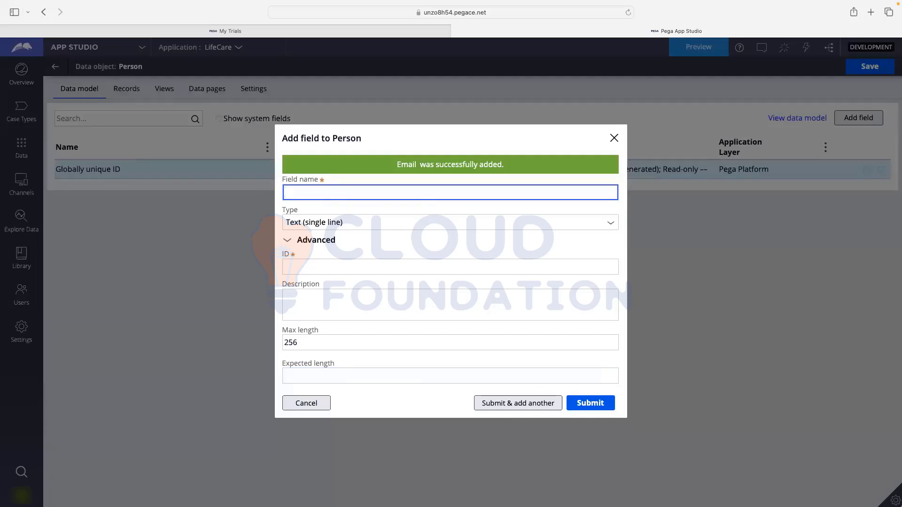
type("Phone")
left_click(595, 244)
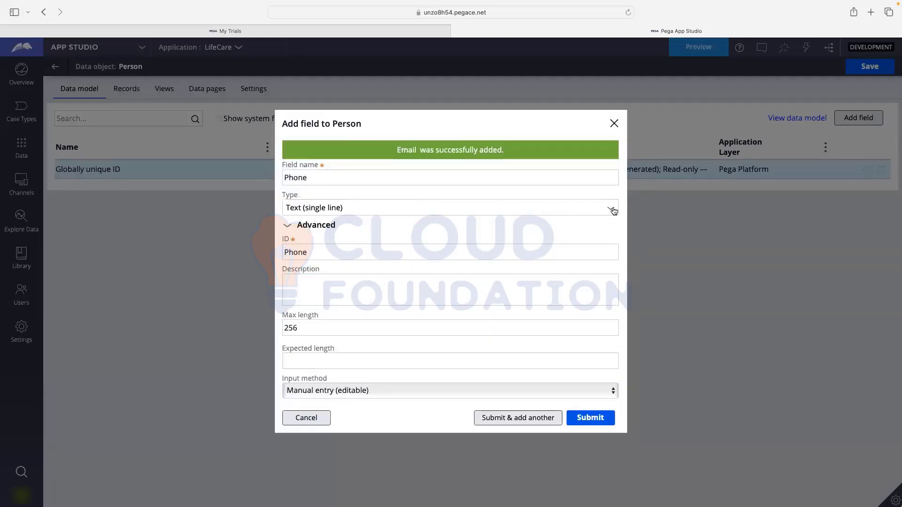
left_click(613, 210)
scroll(323, 312, "down", 5)
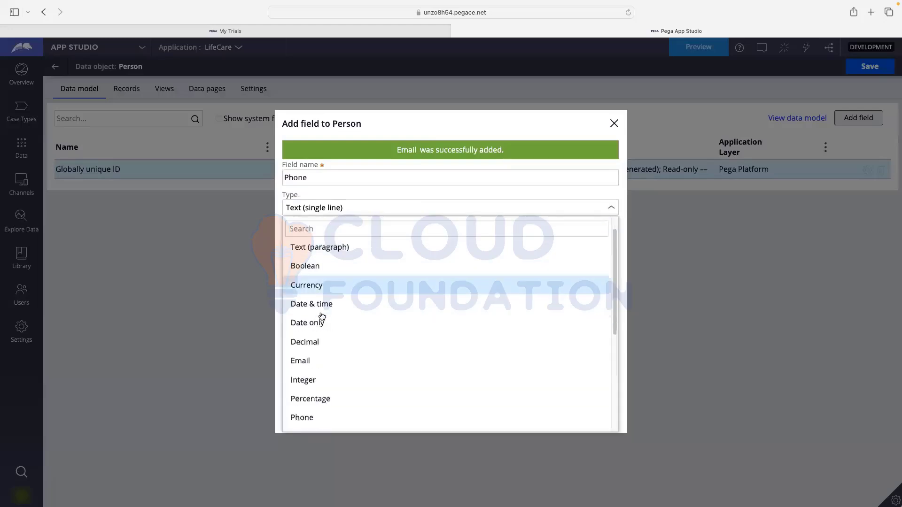
left_click(317, 342)
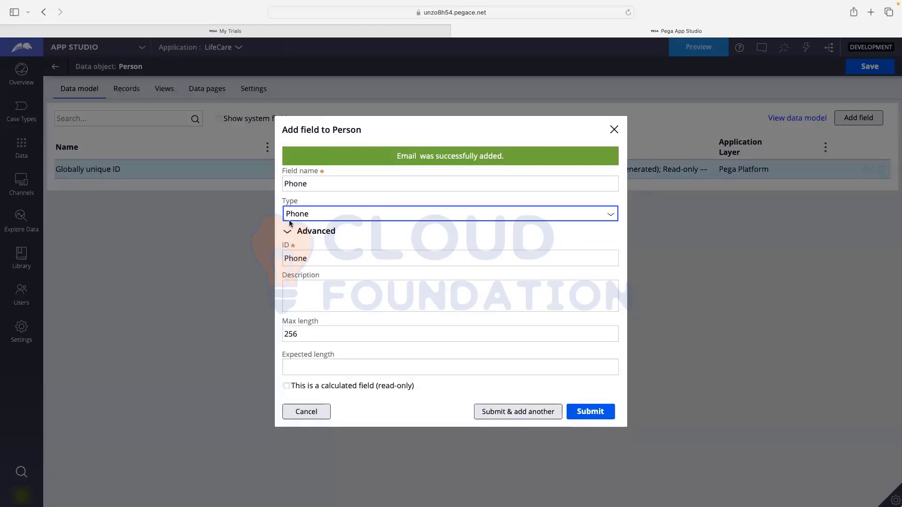
left_click(556, 216)
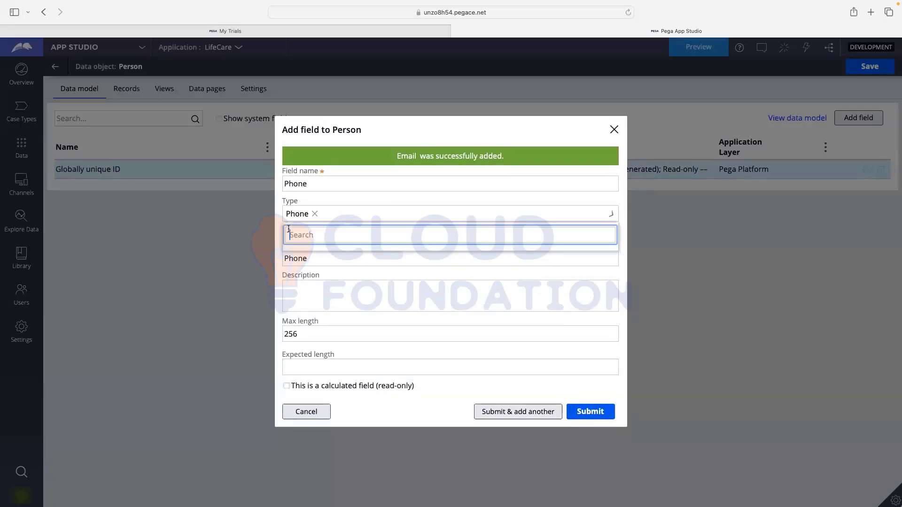
left_click(594, 200)
left_click(594, 200)
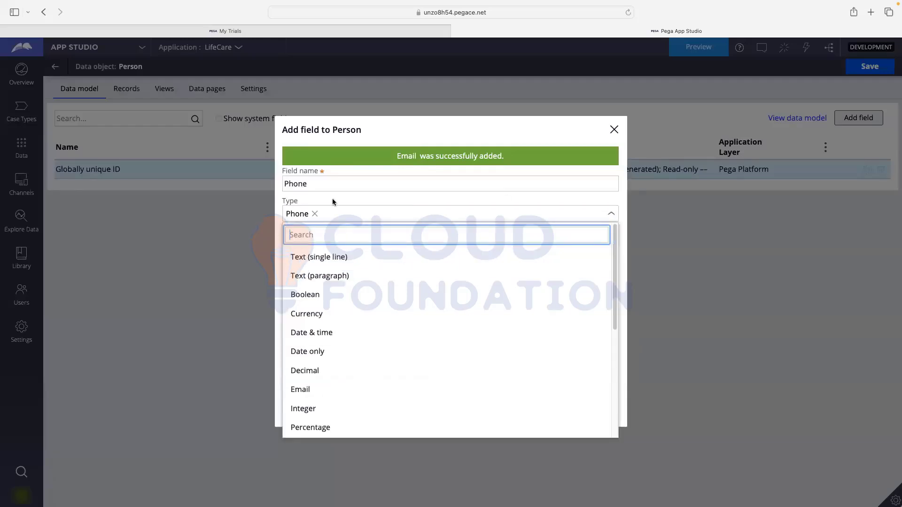
left_click(356, 199)
left_click(320, 210)
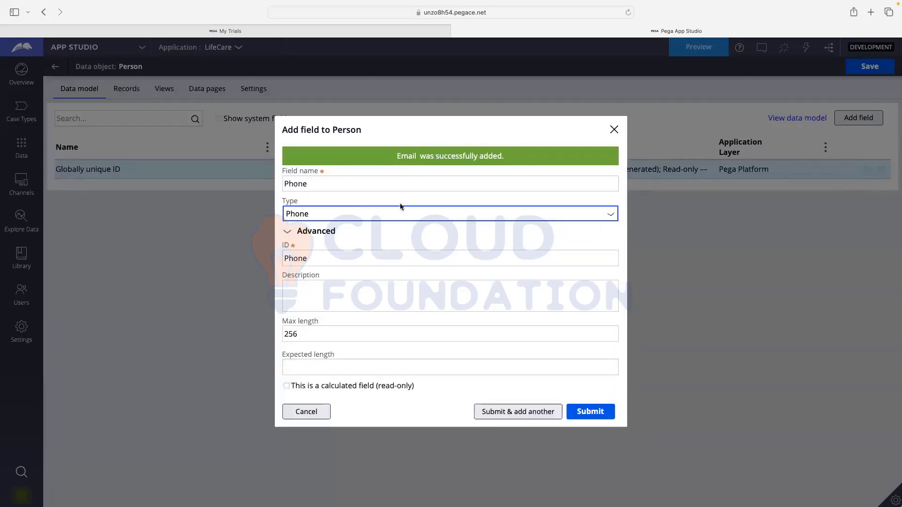
left_click(399, 207)
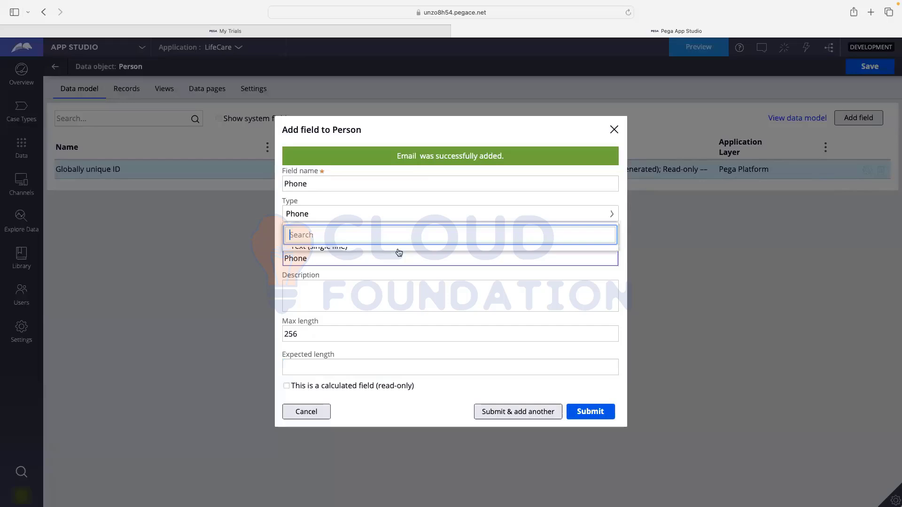
left_click(253, 288)
- Check the Phone field's advanced max length of 256, then submit it
left_click(291, 231)
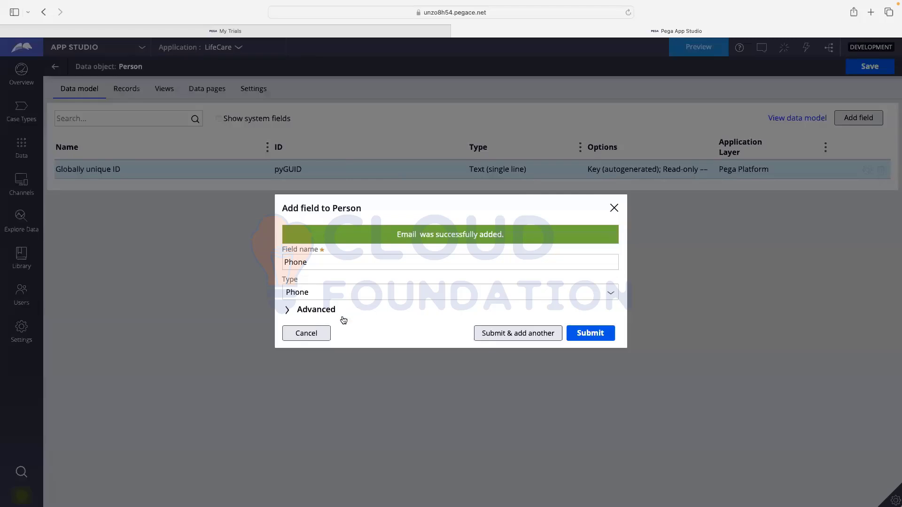
left_click(306, 310)
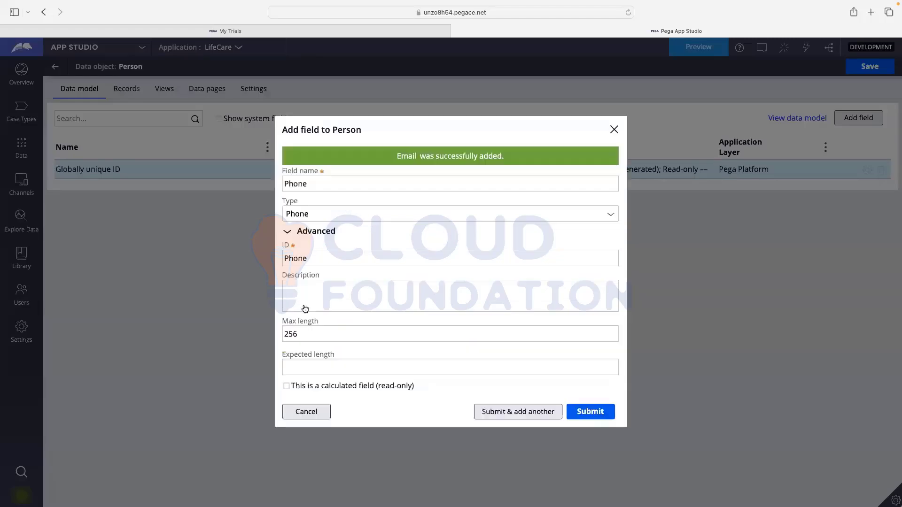
left_click_drag(286, 334, 304, 334)
left_click(305, 334)
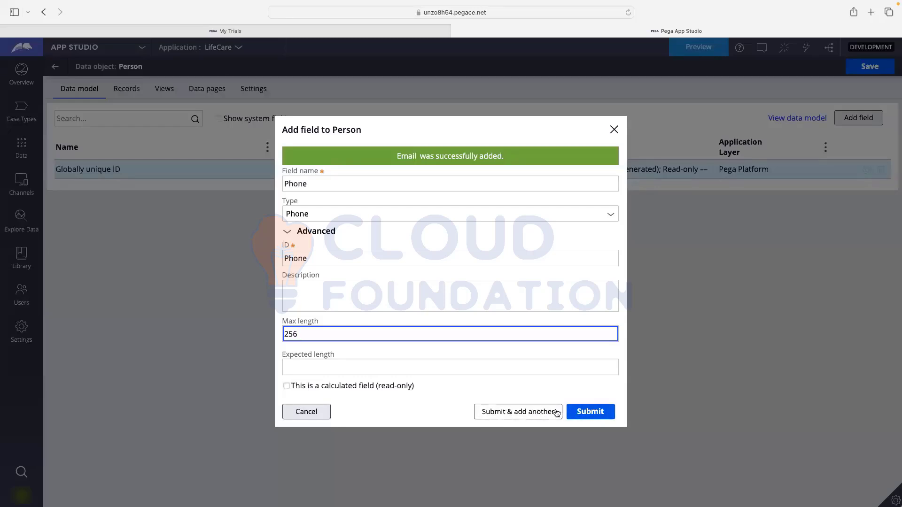
left_click(590, 411)
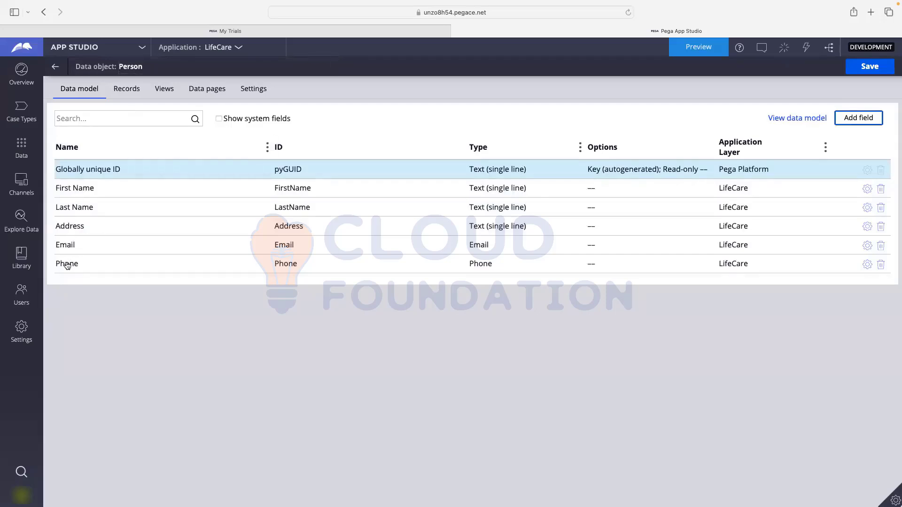
- Add Date of Birth (Date only) and Age (Integer) fields to Person
left_click(869, 123)
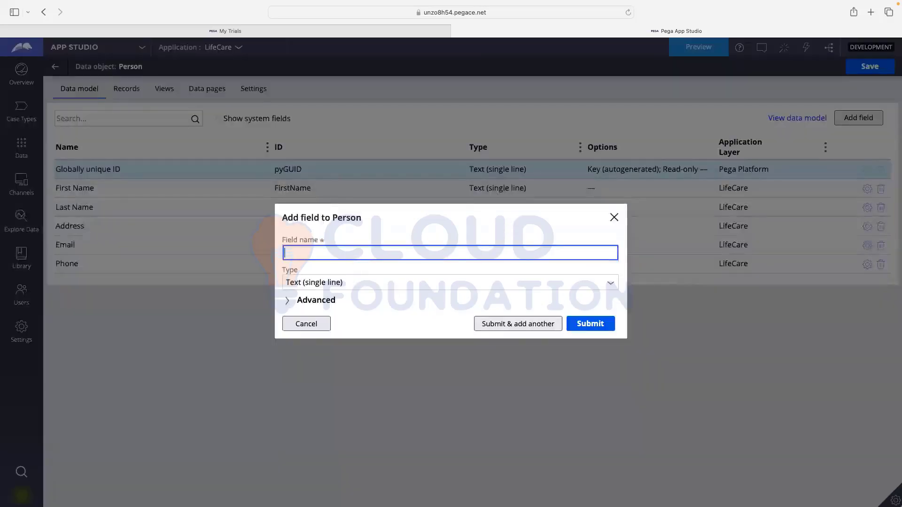
type("Date of ")
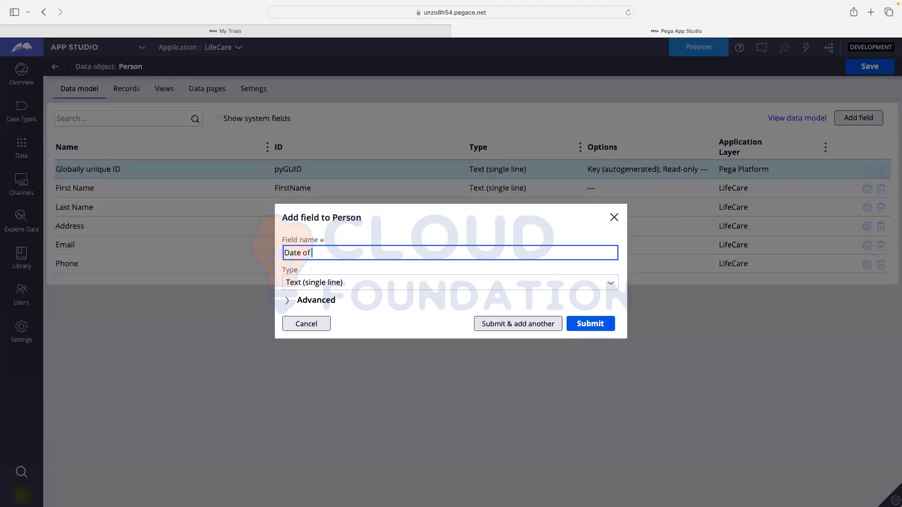
type("Birth")
left_click(611, 283)
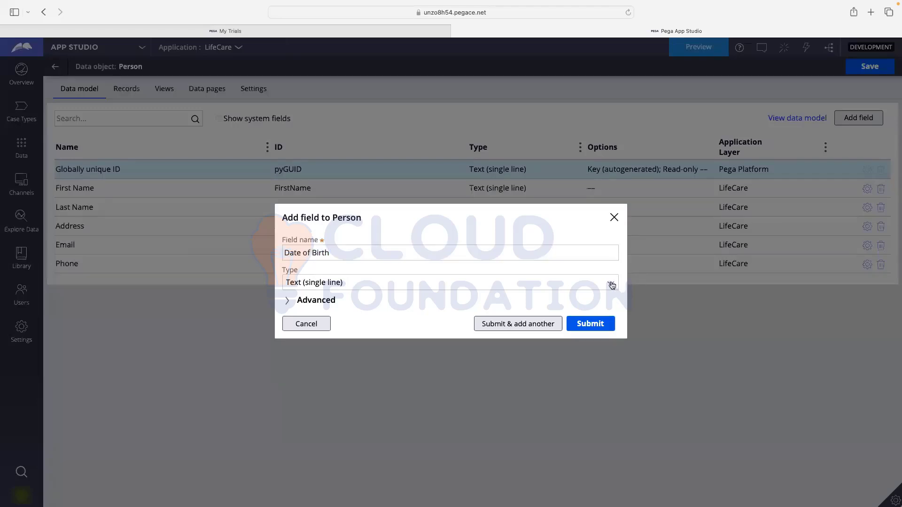
left_click(287, 278)
left_click(532, 325)
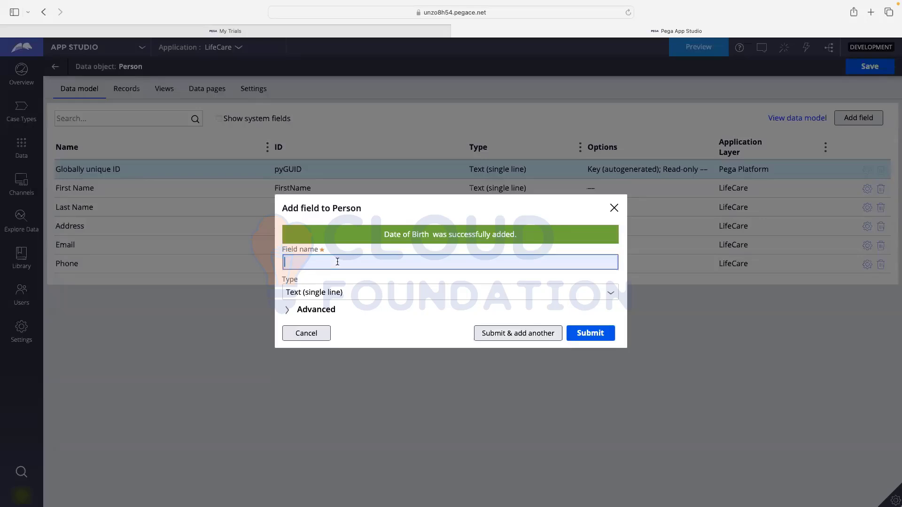
type("Age")
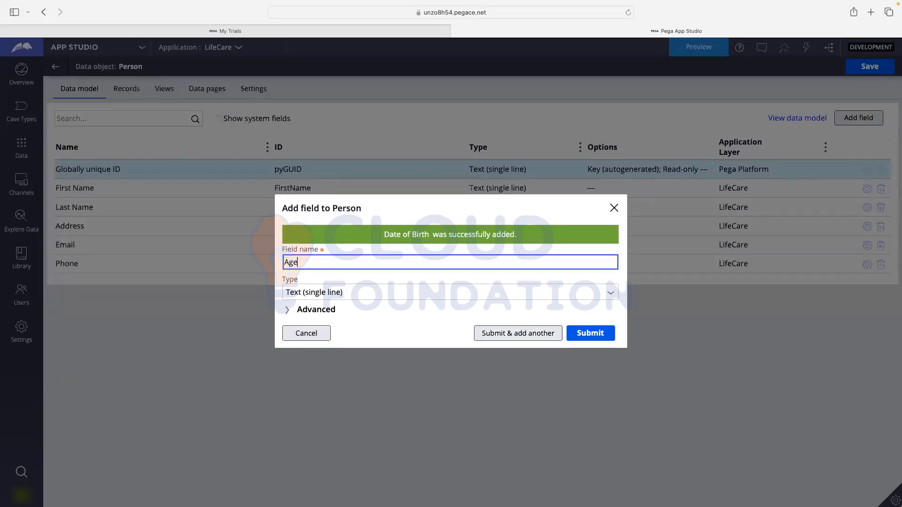
left_click(333, 297)
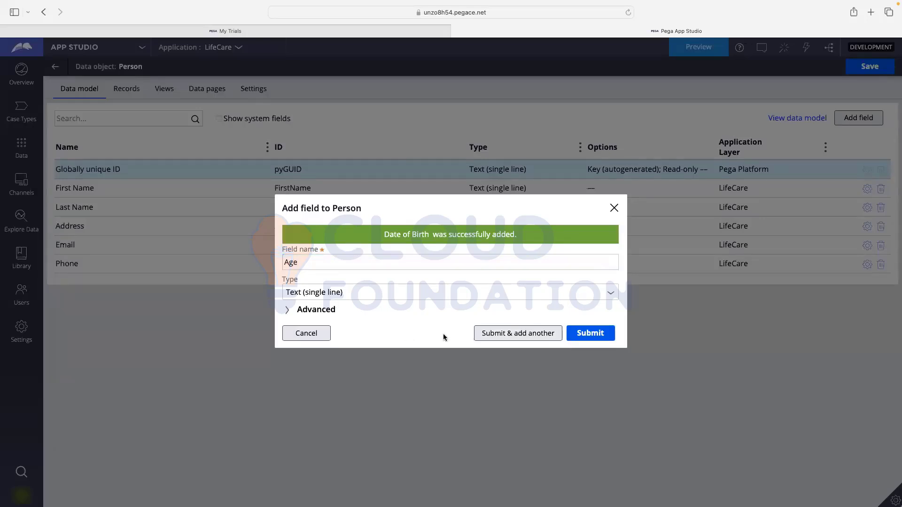
left_click(444, 333)
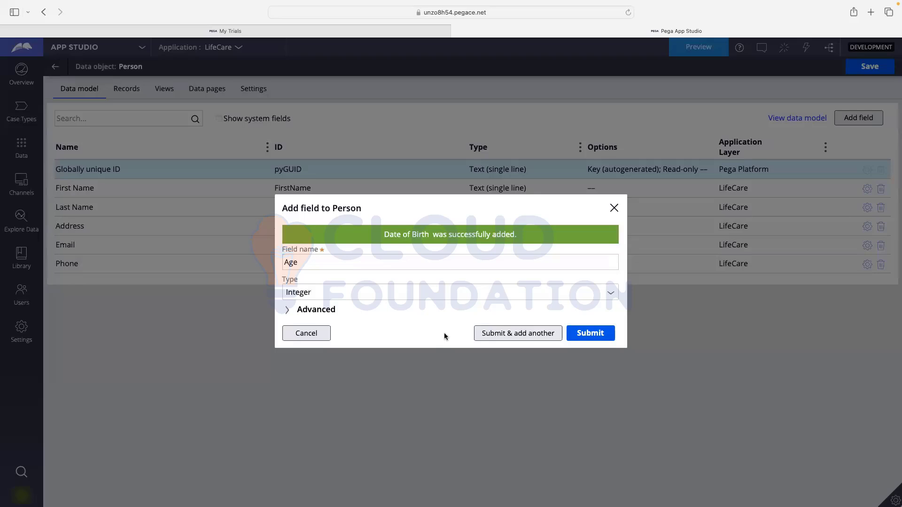
left_click(596, 333)
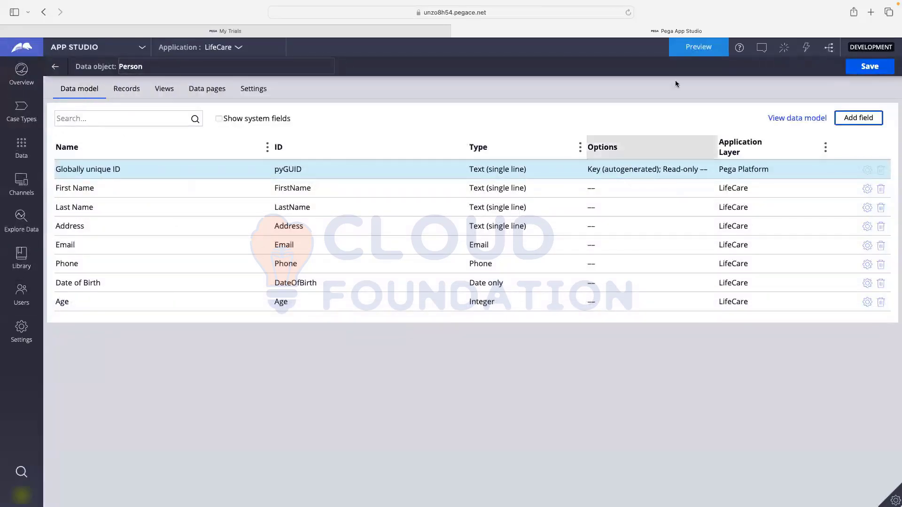
- Save Person and return to the list showing its List Person and Person data pages
left_click(869, 70)
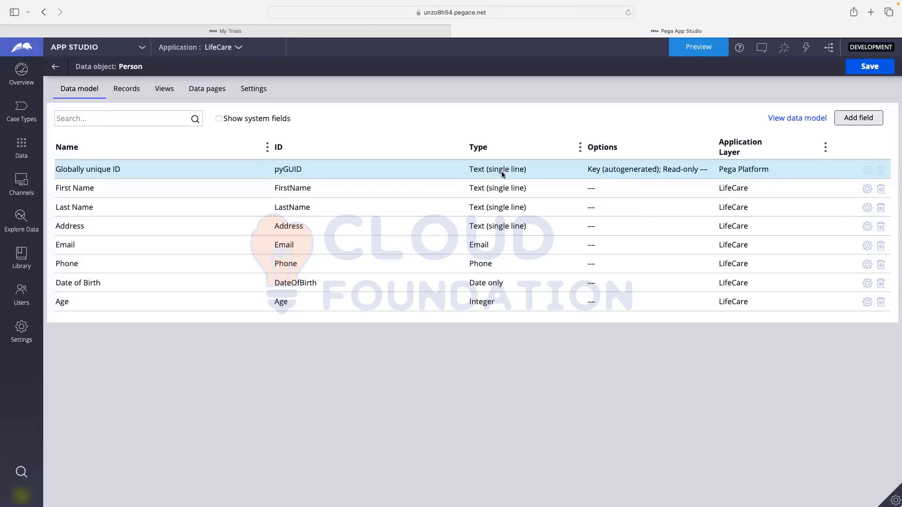
left_click(55, 67)
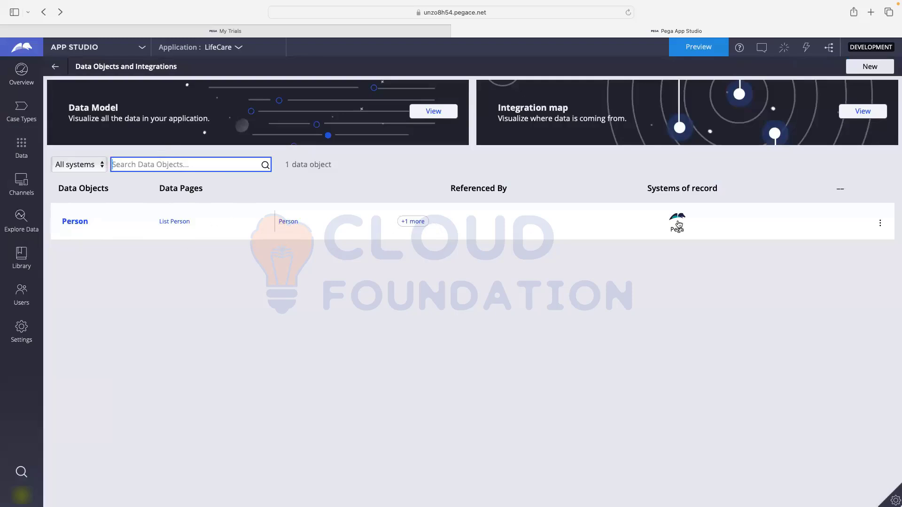
left_click(657, 189)
left_click_drag(651, 189, 726, 189)
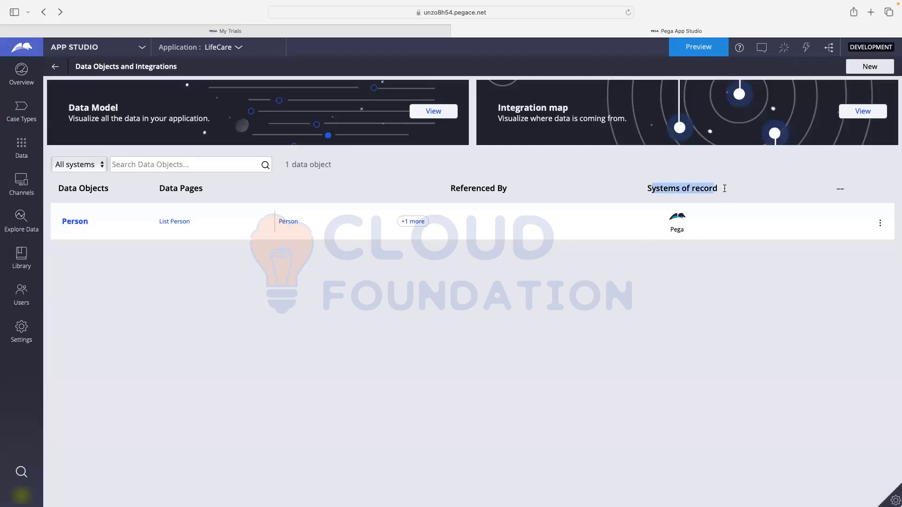
left_click(709, 258)
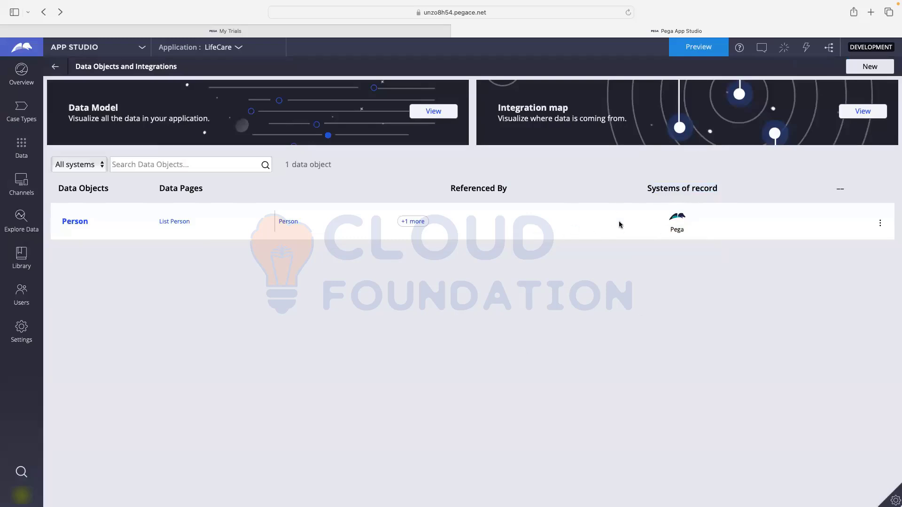
- Create a data object named Insurance, system Pega, with its data model defined manually
left_click(855, 71)
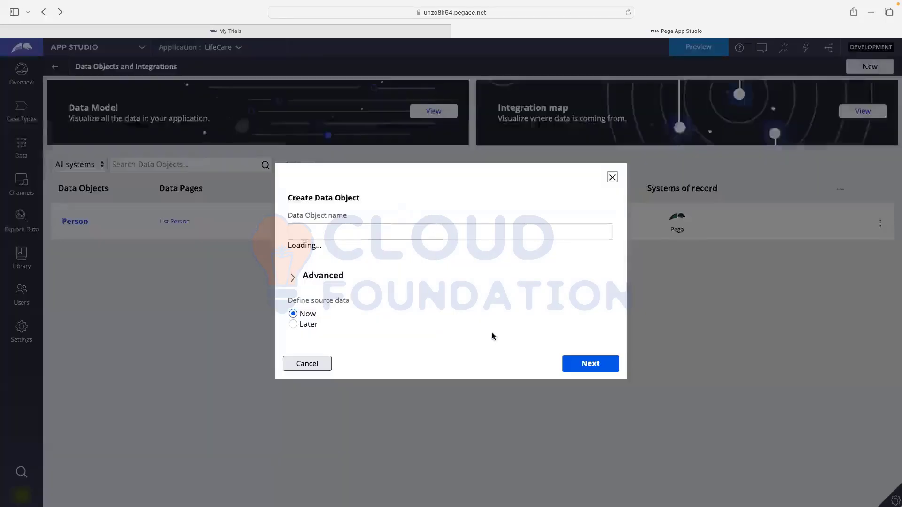
left_click(363, 229)
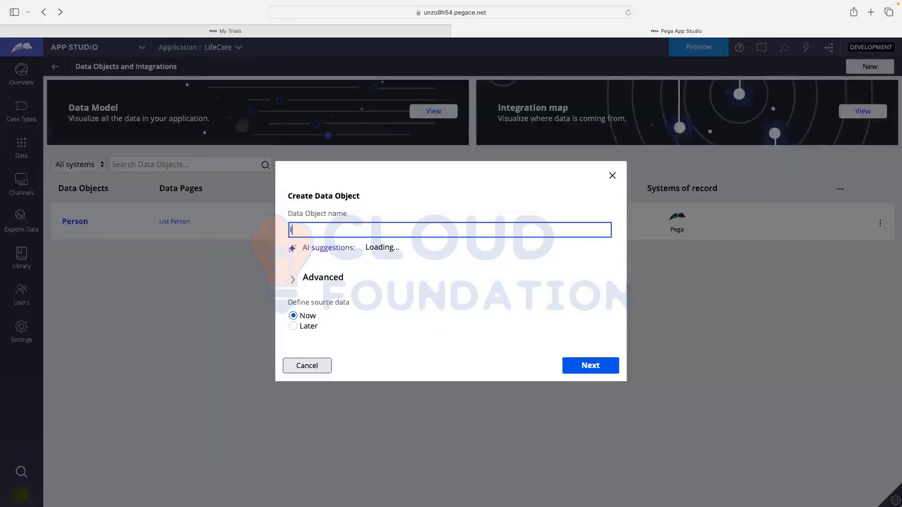
type("INsurance")
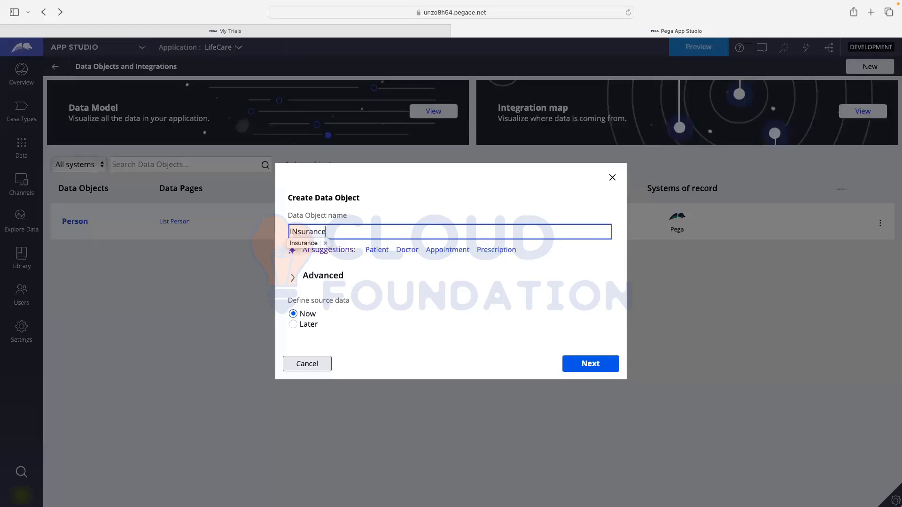
left_click(296, 243)
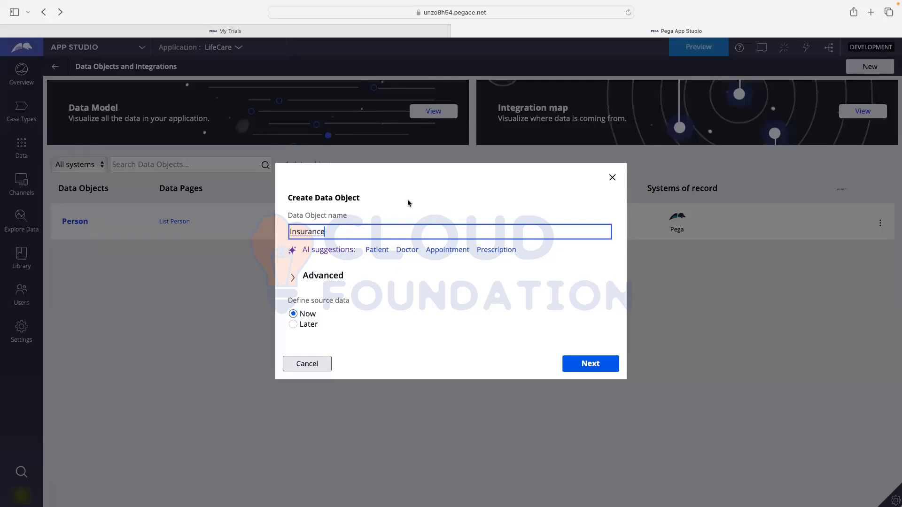
left_click(330, 248)
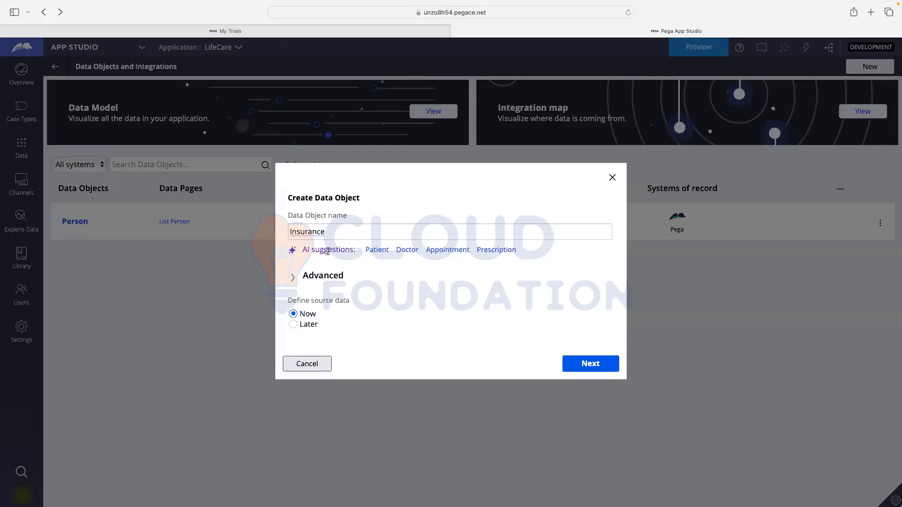
left_click(340, 235)
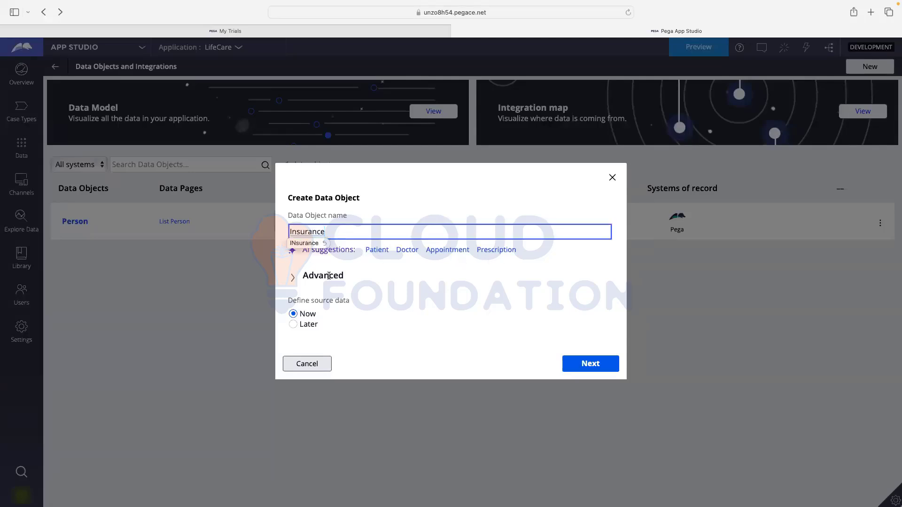
left_click(366, 277)
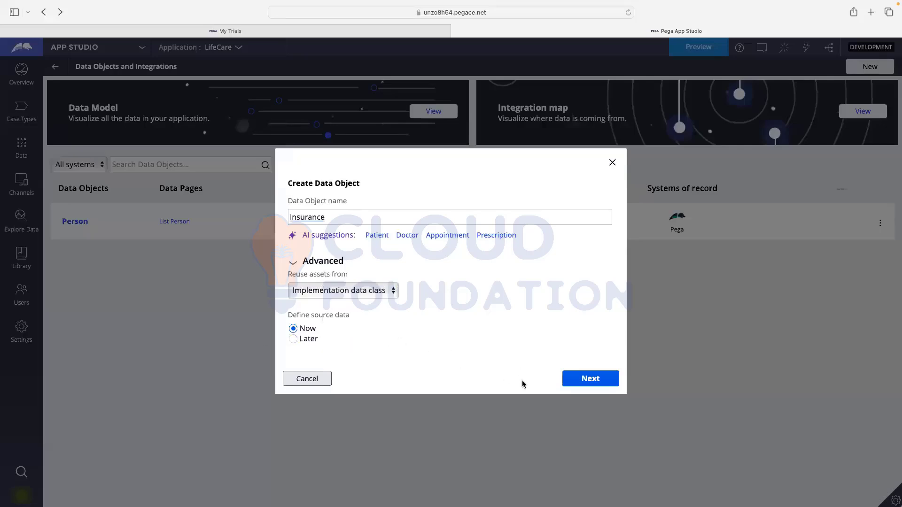
left_click(577, 385)
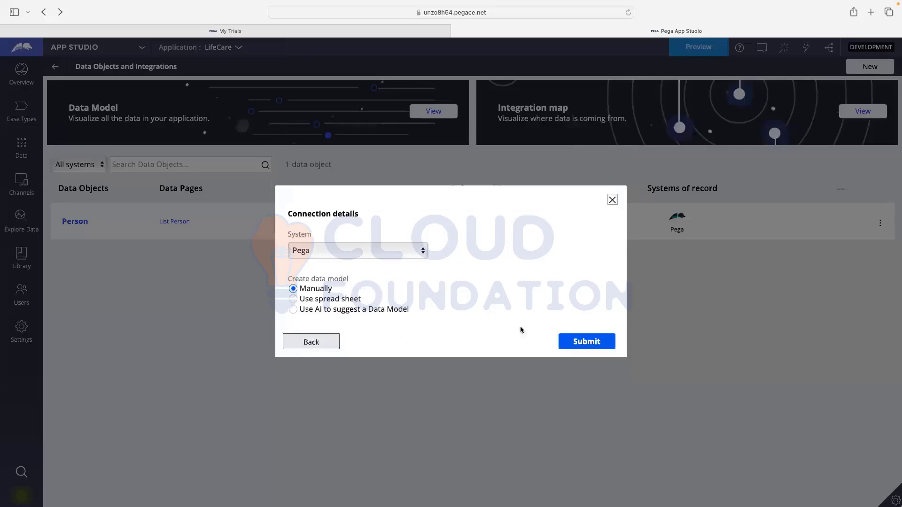
left_click(598, 345)
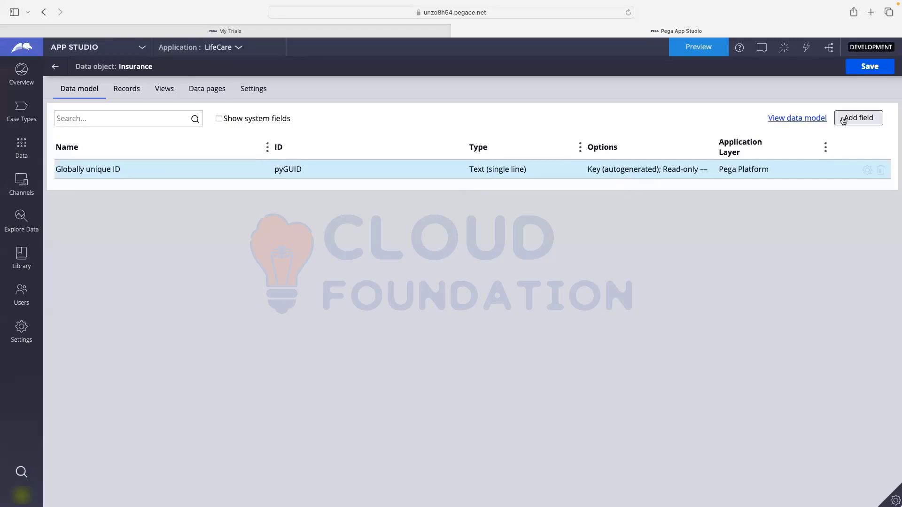
- Add a new Insurance field named InsuranceType and set its type to Picklist
left_click(857, 119)
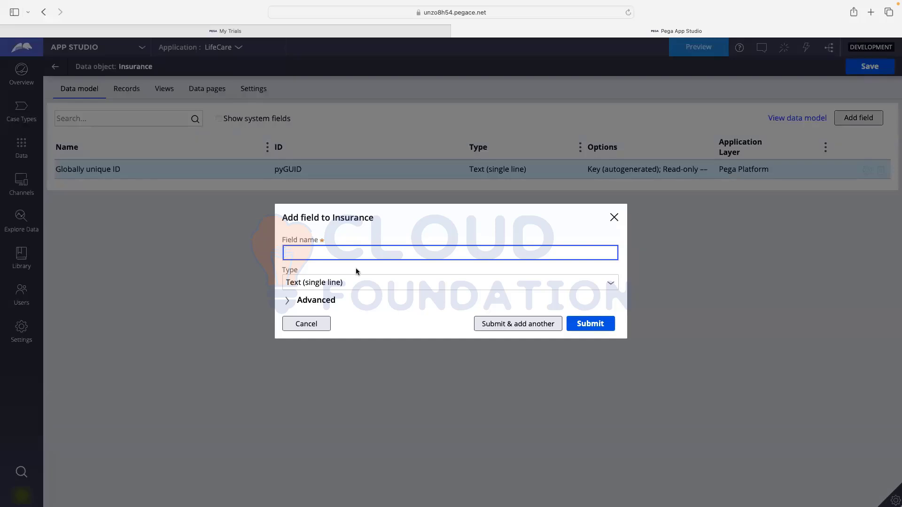
type("INsuranc")
key("BackSpace")
key("BackSpace")
key("BackSpace")
key("BackSpace")
key("BackSpace")
key("BackSpace")
key("BackSpace")
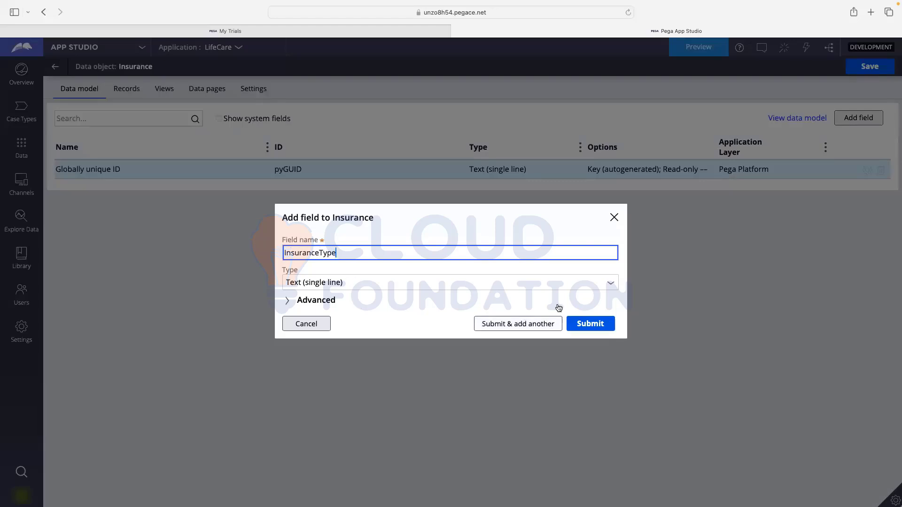
left_click(610, 286)
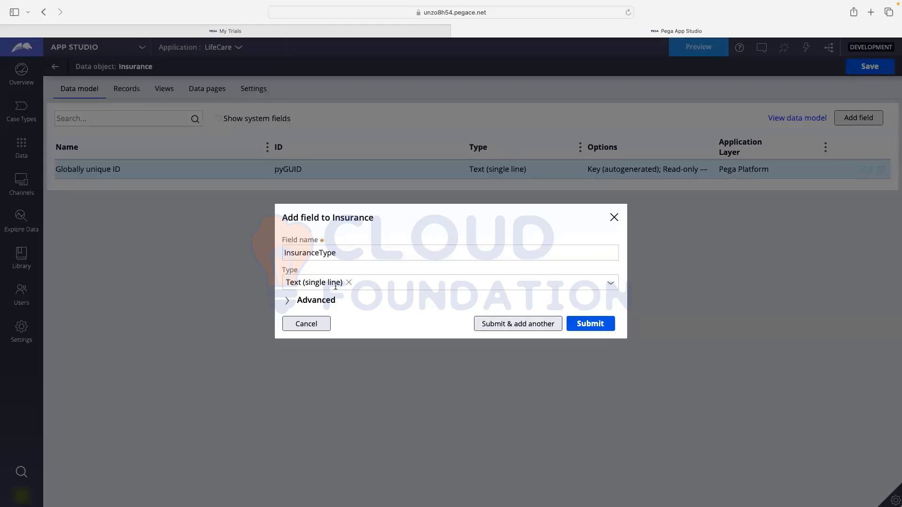
left_click(610, 285)
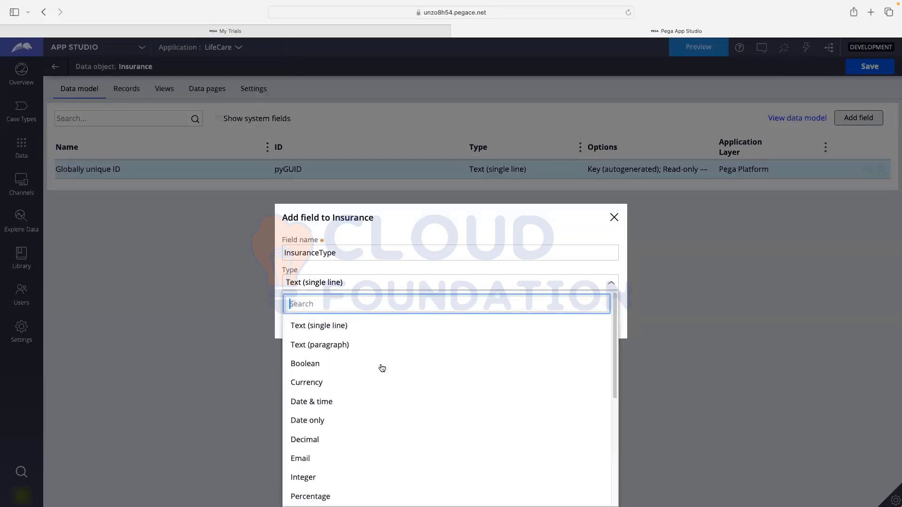
scroll(354, 395, "down", 2)
scroll(354, 394, "down", 3)
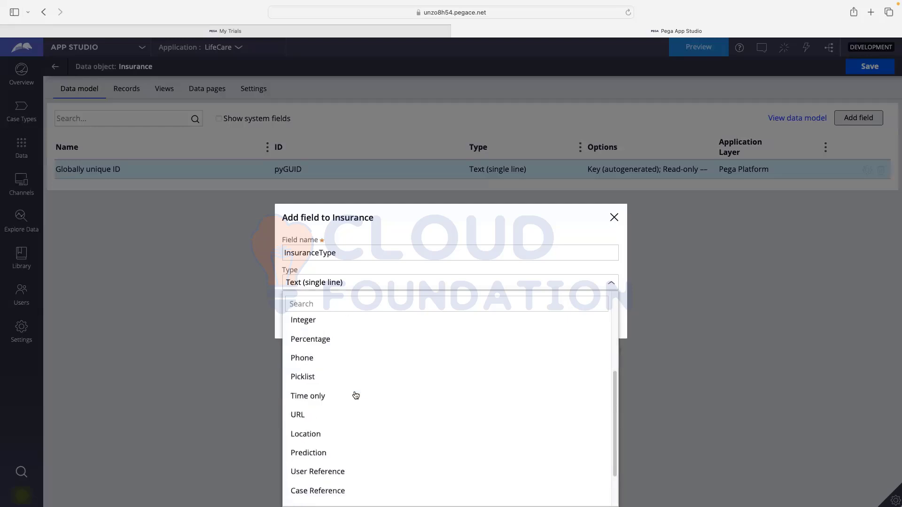
left_click(307, 376)
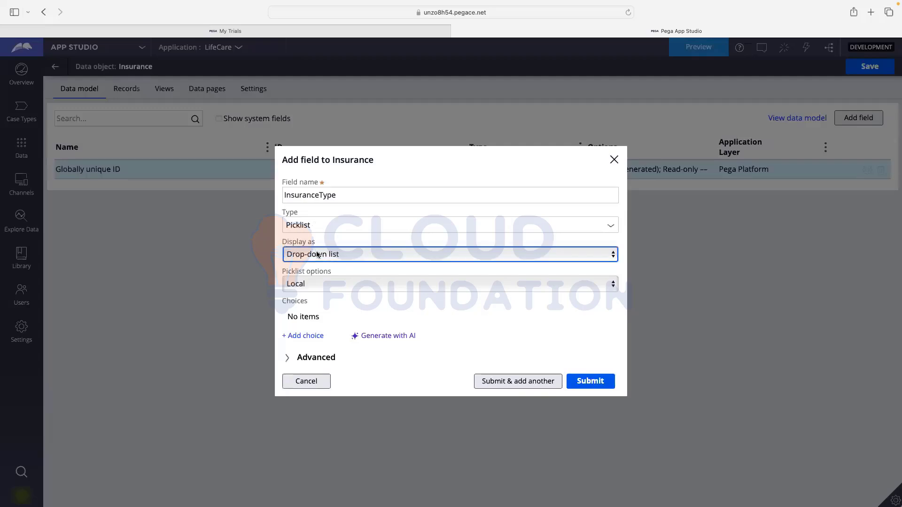
- Display InsuranceType as a drop-down list with locally stored picklist options
left_click(318, 255)
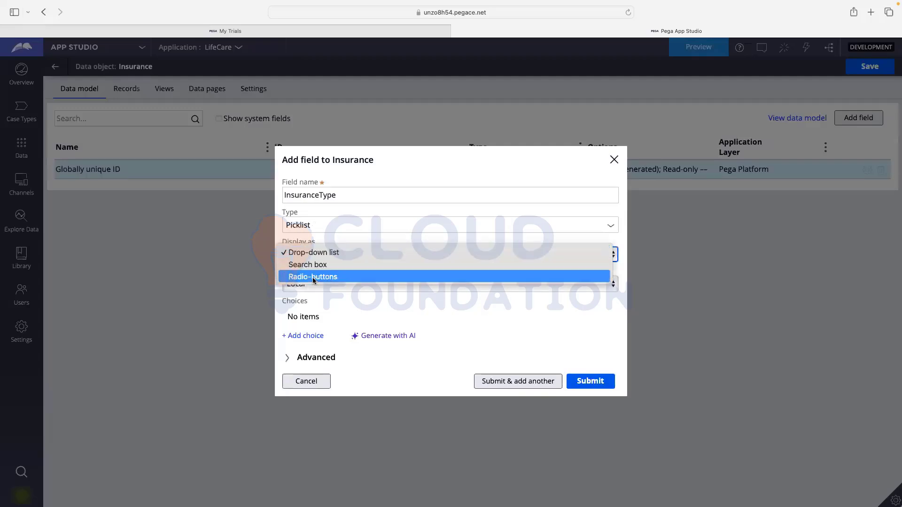
left_click(312, 254)
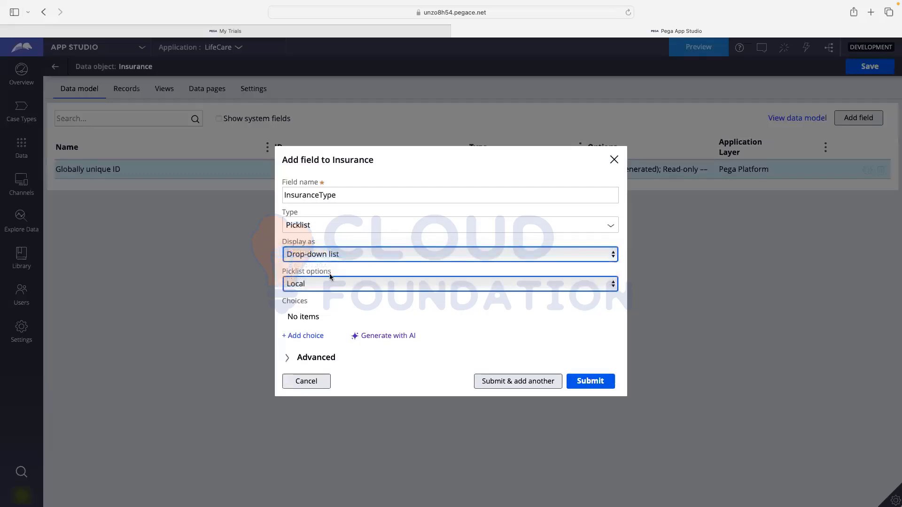
left_click(336, 284)
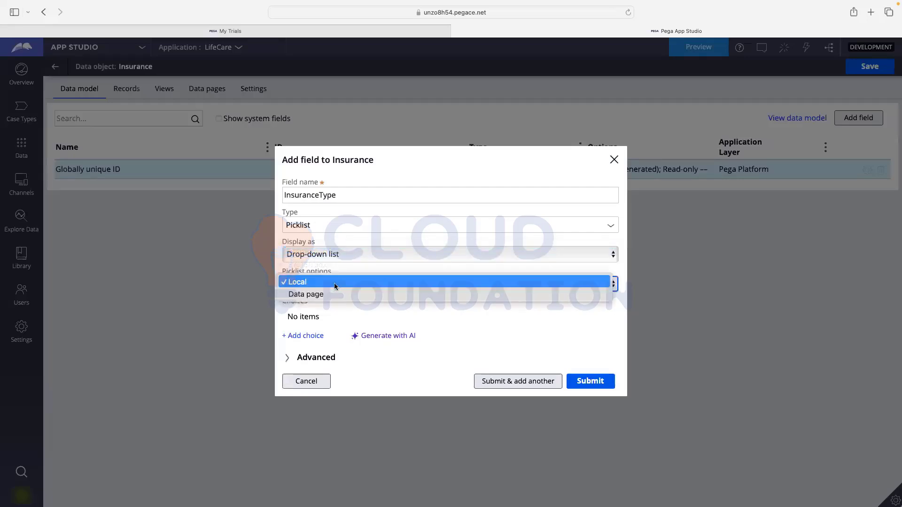
left_click(335, 281)
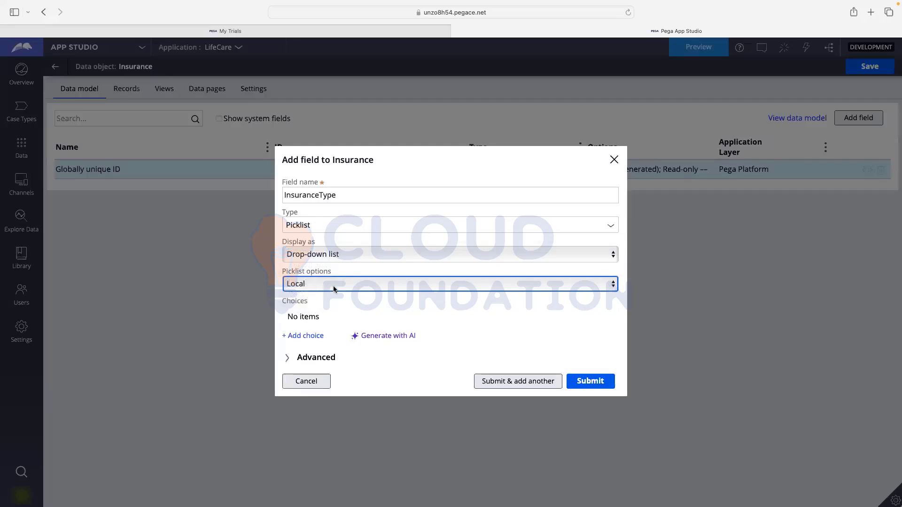
- Generate picklist choices with AI: Auto, Health, Home, Life and Travel Insurance
left_click(389, 338)
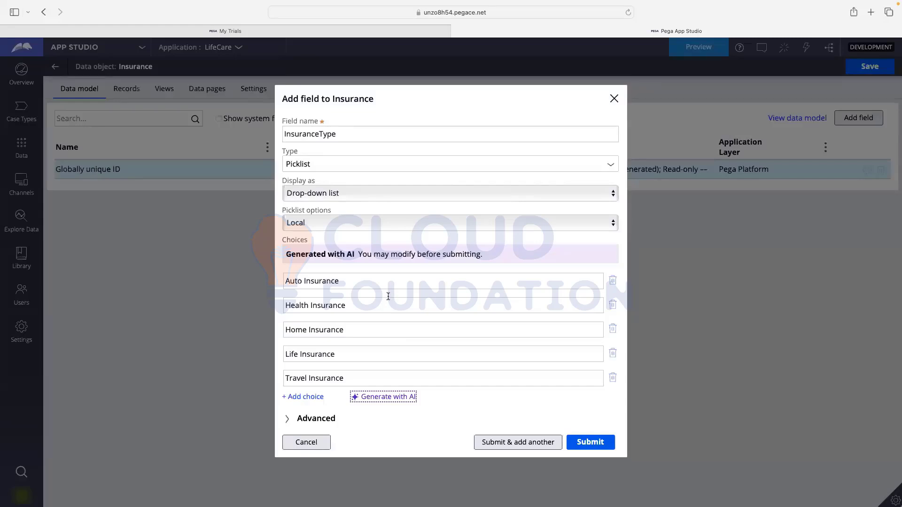
left_click(294, 280)
left_click(294, 305)
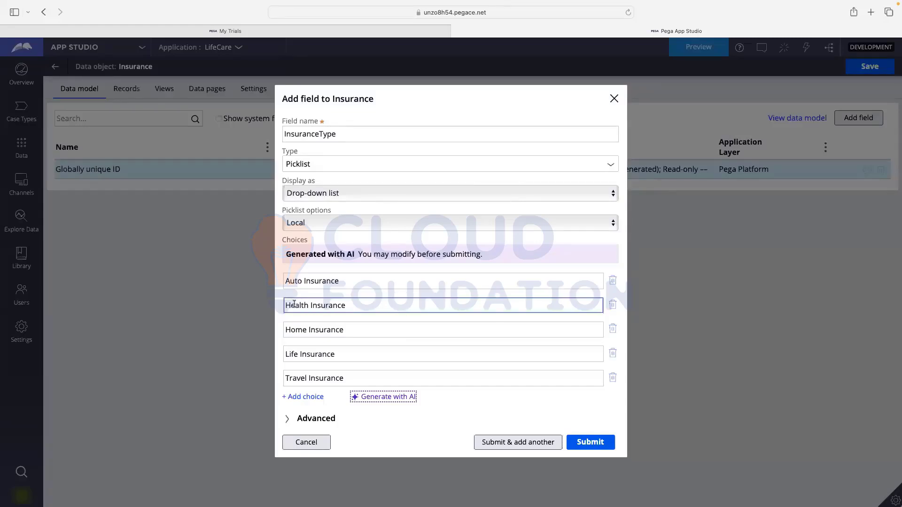
left_click(296, 329)
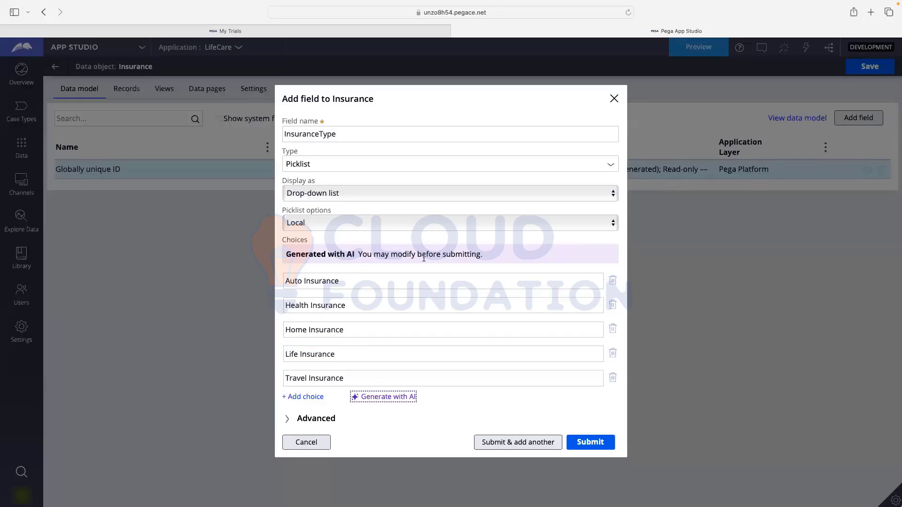
- Expand the field's Advanced settings and review its ID, InsuranceType
left_click(321, 422)
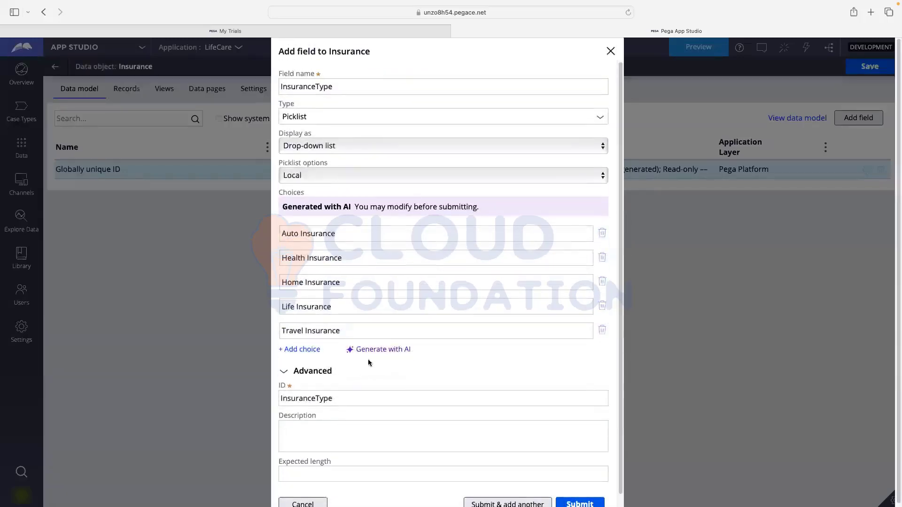
left_click(381, 237)
scroll(397, 229, "down", 1)
left_click(392, 231)
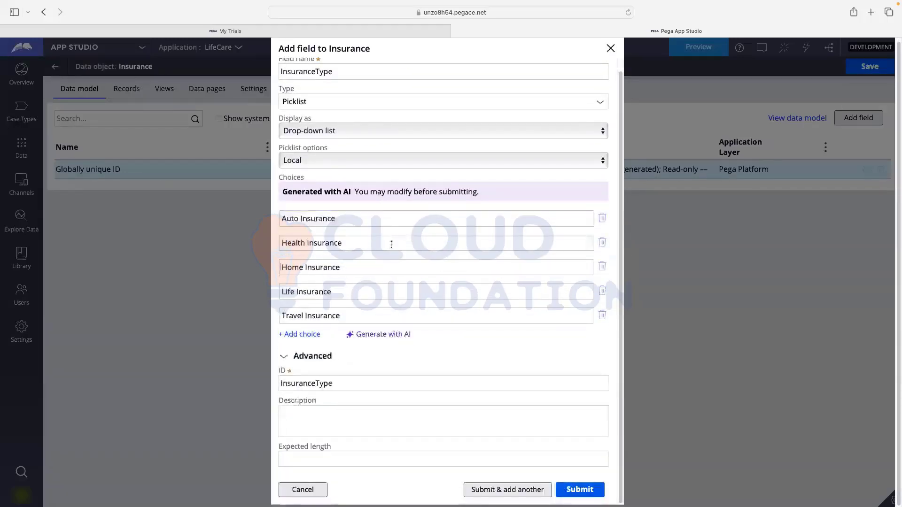
left_click(390, 290)
scroll(389, 281, "up", 1)
scroll(446, 264, "down", 1)
- Submit InsuranceType, add a Description Text (paragraph) field, and save the Insurance data model
left_click(496, 491)
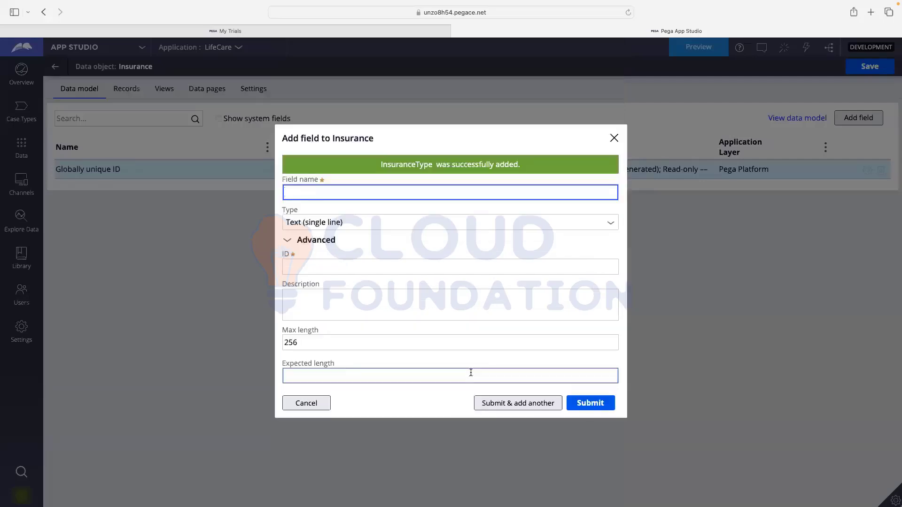
type("D")
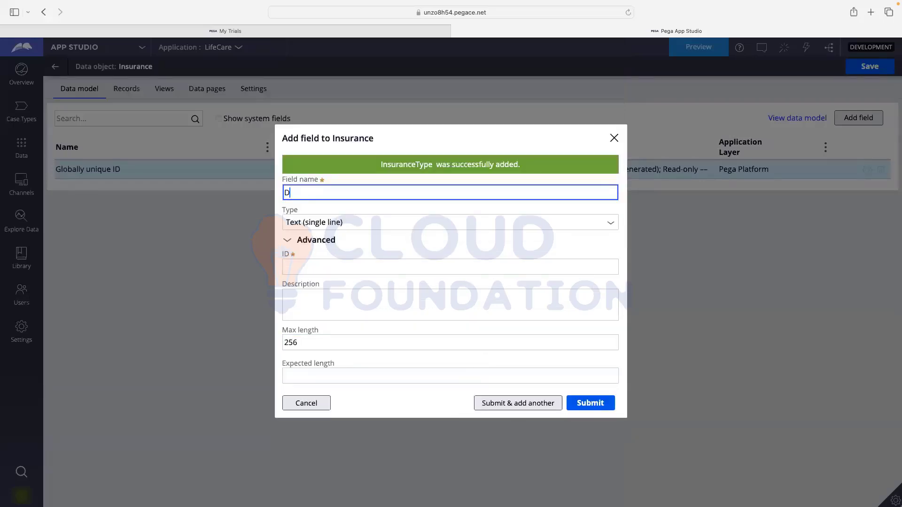
type("escription")
left_click(303, 209)
left_click(376, 266)
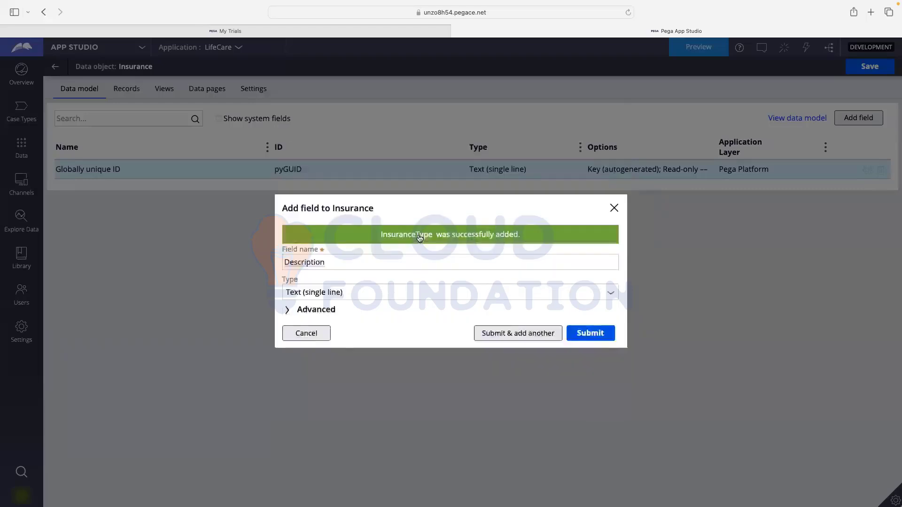
left_click(413, 248)
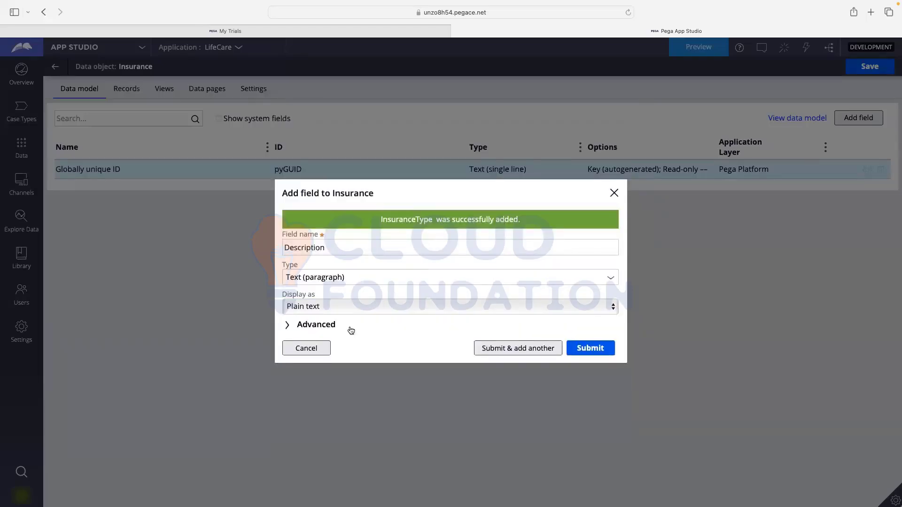
left_click(580, 349)
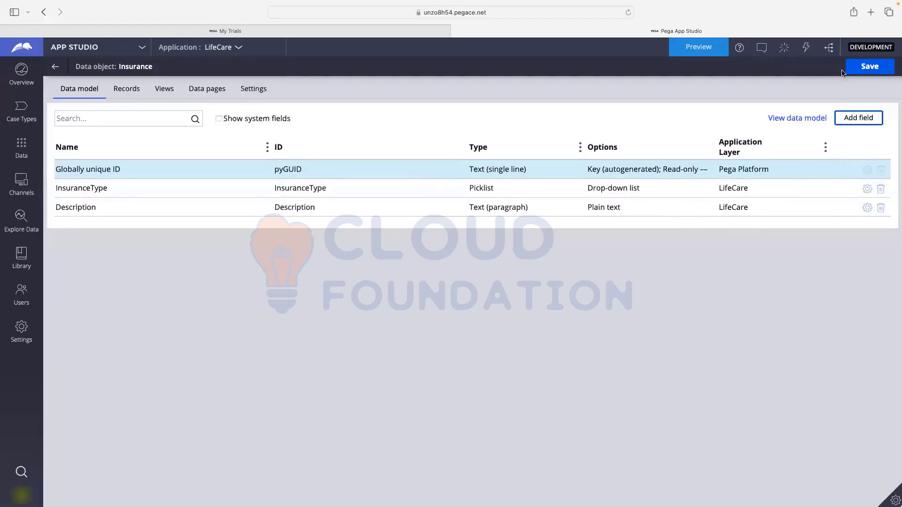
left_click(859, 67)
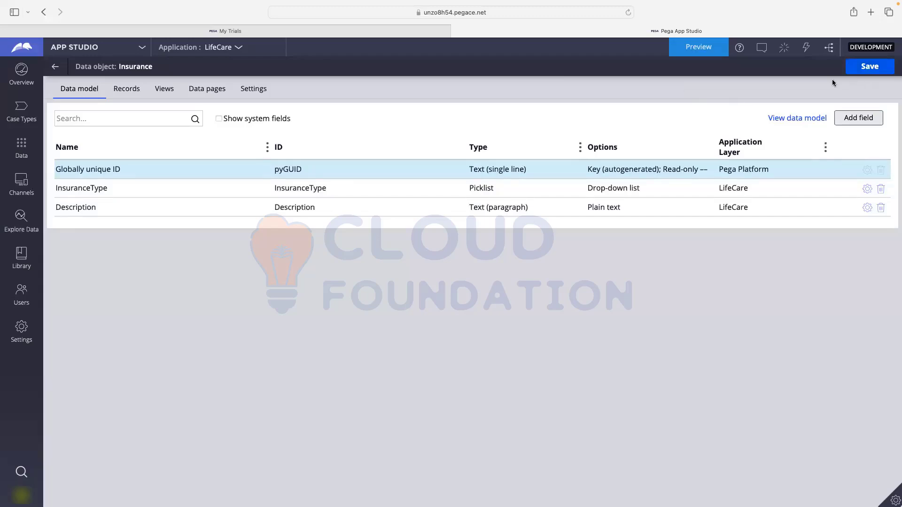
- Inspect the Data Model View, then return to Data Objects and Integrations listing Insurance and Person
left_click(55, 68)
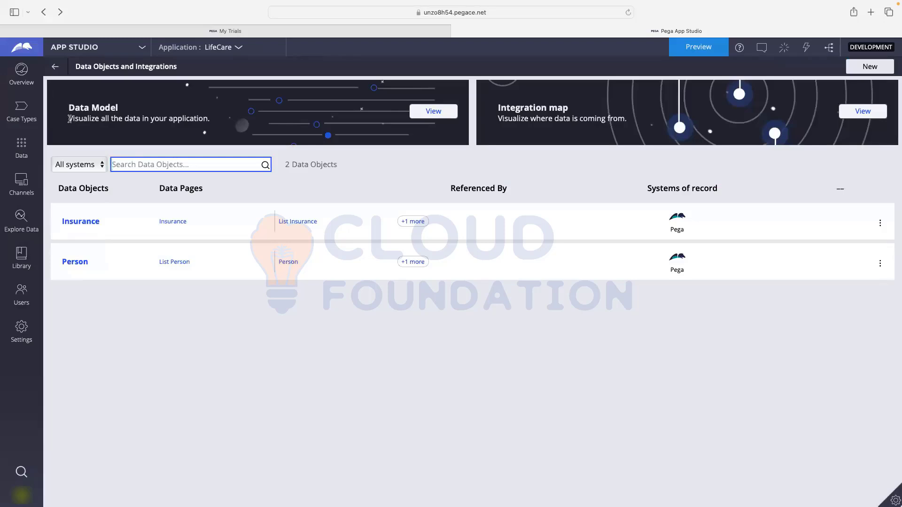
left_click_drag(69, 119, 208, 118)
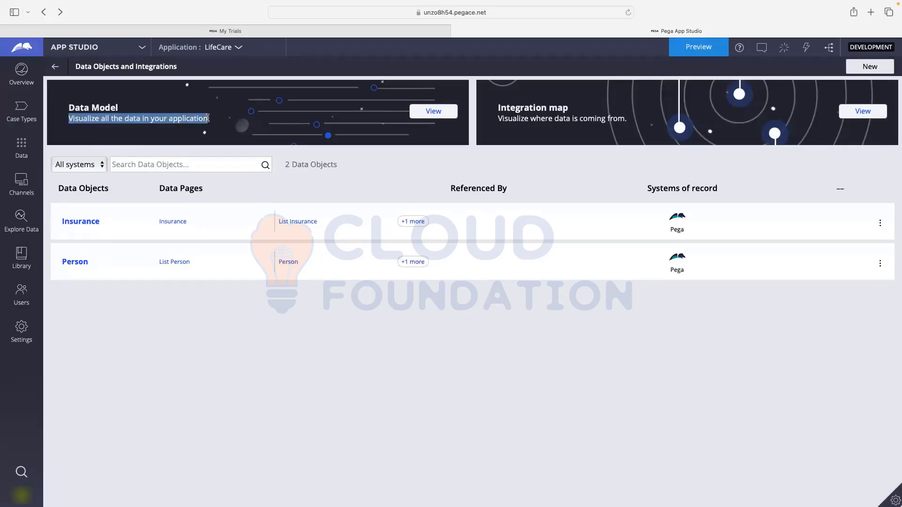
left_click(421, 112)
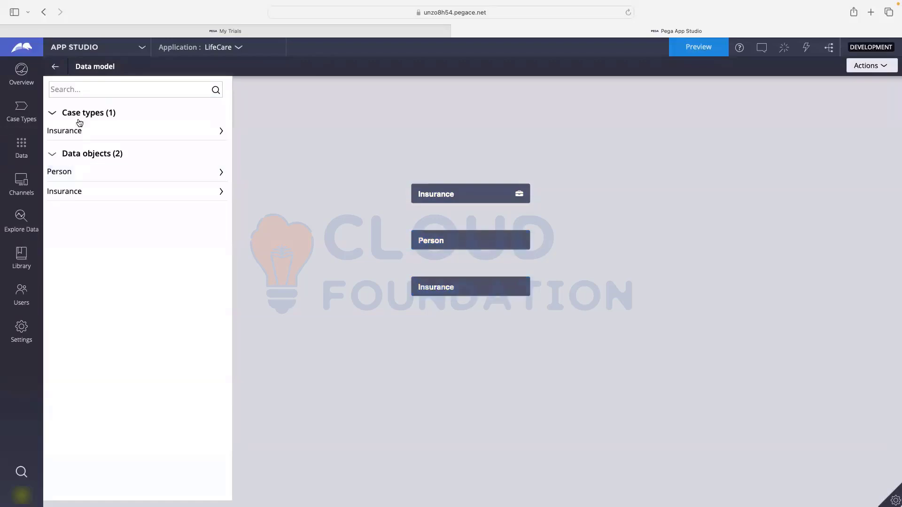
left_click(56, 67)
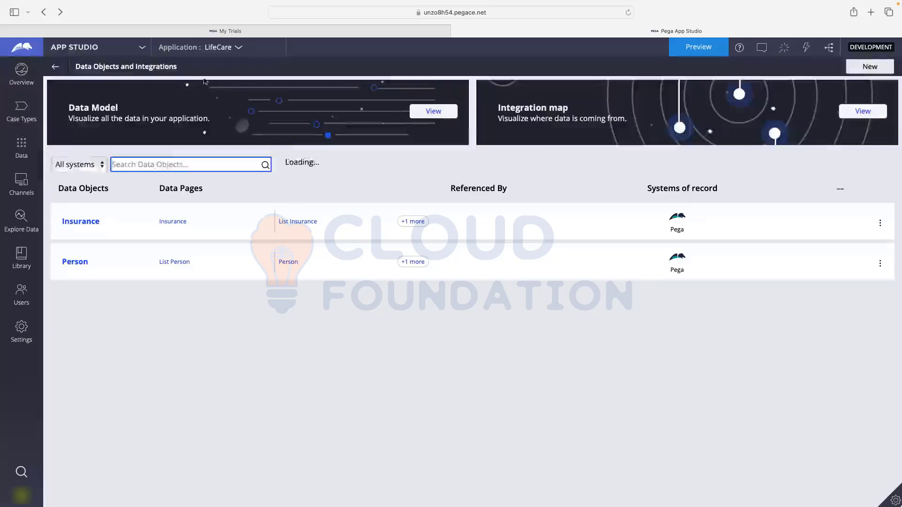
left_click(27, 110)
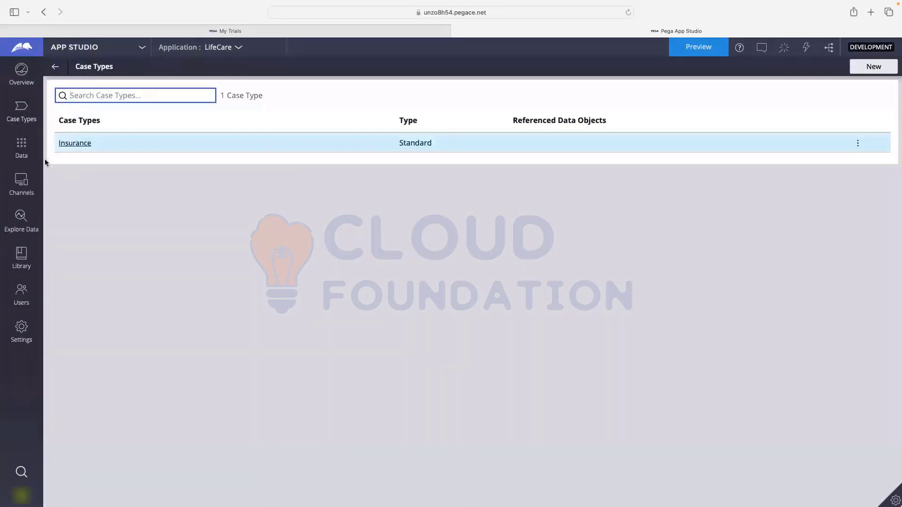
- Open the Insurance case's Personal Details step view, showing its single First Name field
left_click(61, 145)
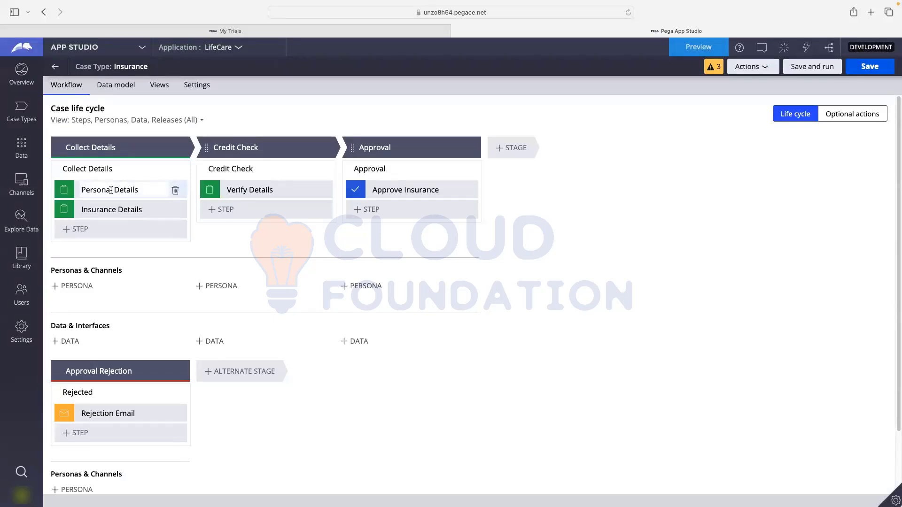
left_click(110, 190)
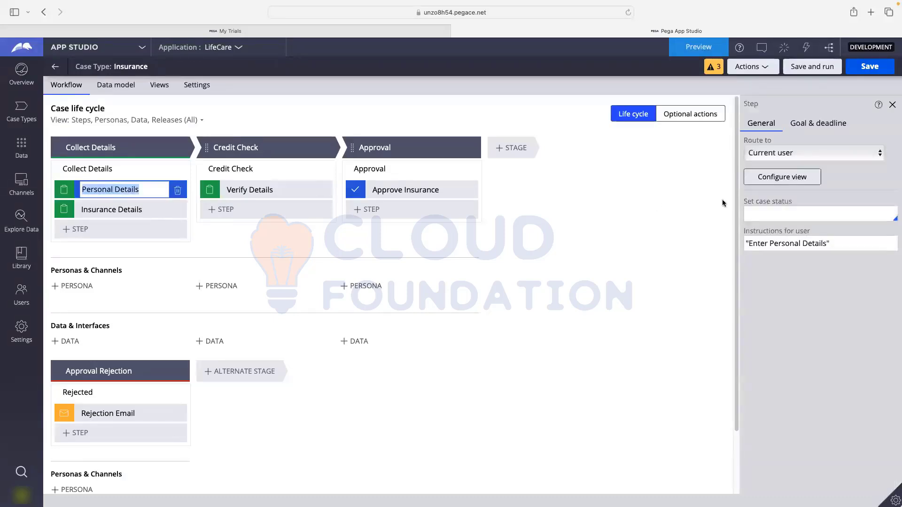
left_click(774, 180)
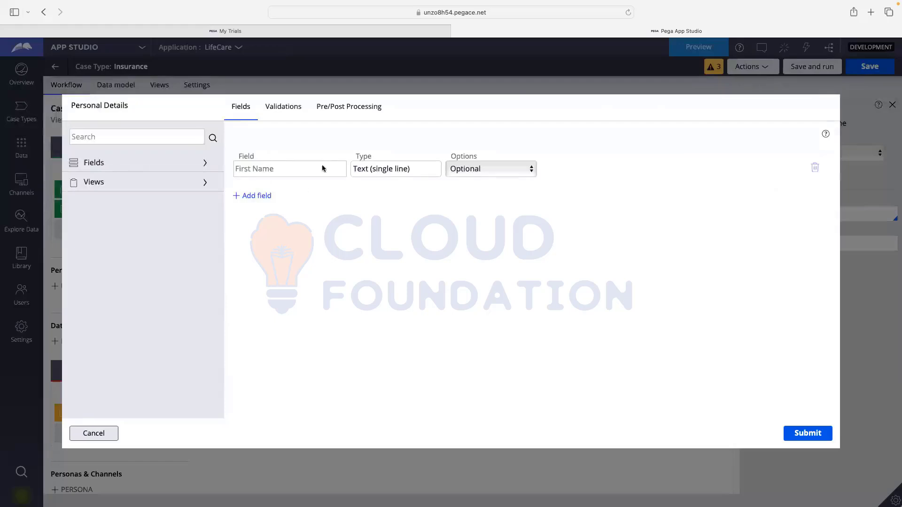
left_click(815, 170)
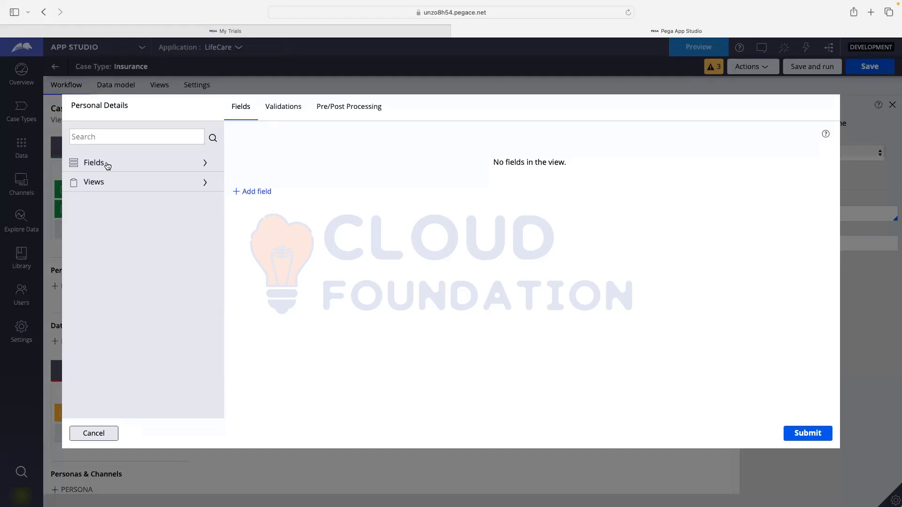
left_click(164, 165)
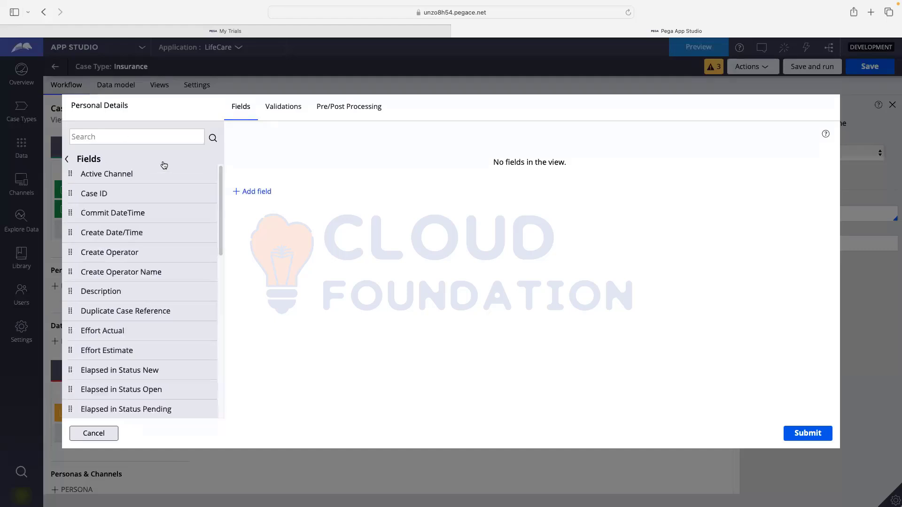
scroll(106, 185, "down", 8)
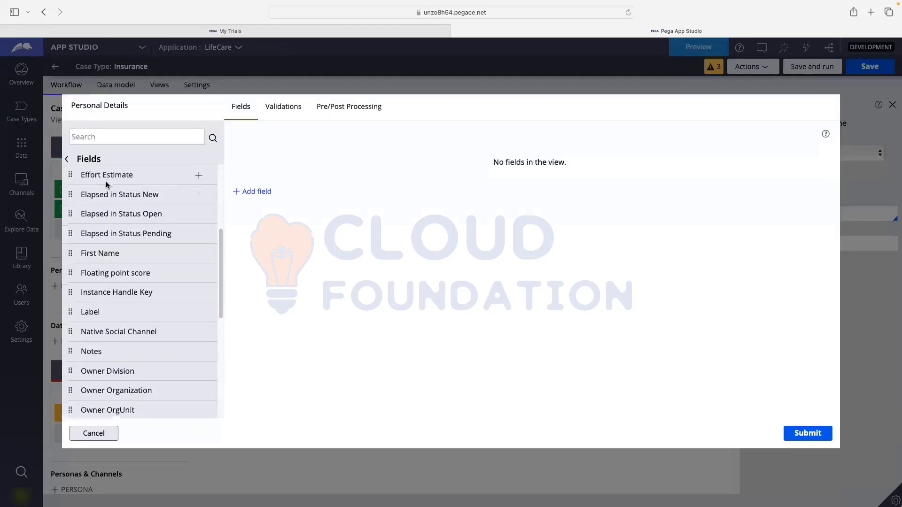
scroll(106, 185, "down", 5)
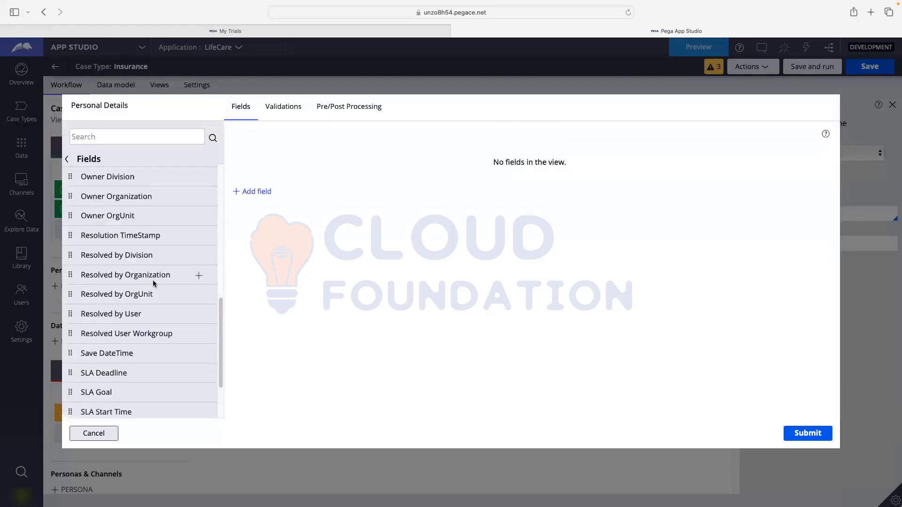
scroll(162, 288, "down", 3)
scroll(168, 297, "down", 2)
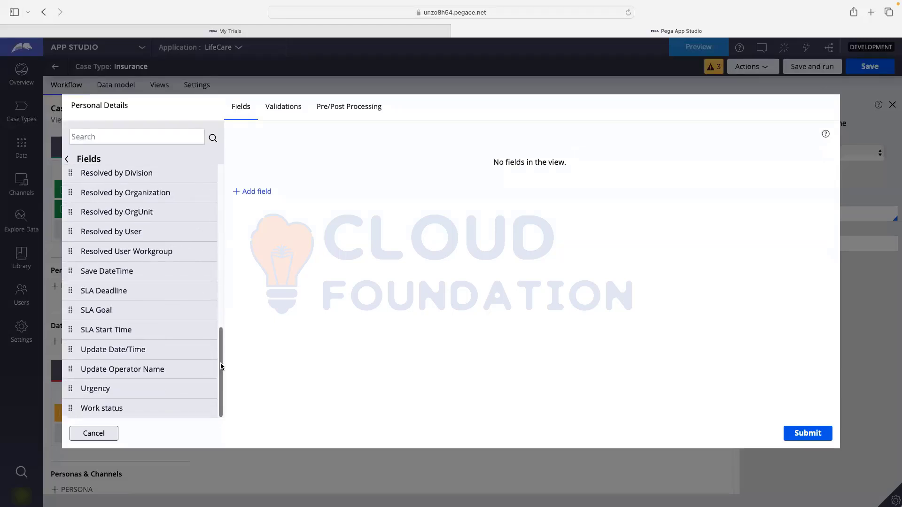
left_click_drag(221, 366, 230, 216)
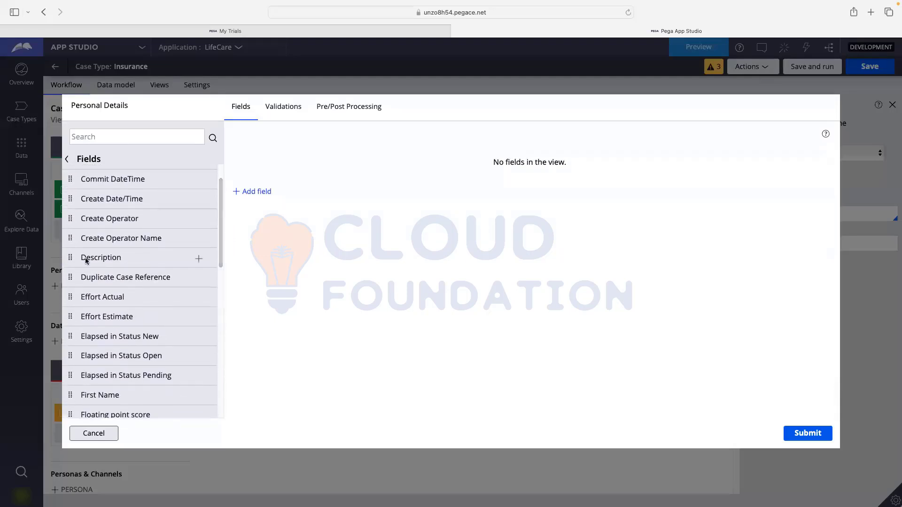
scroll(117, 294, "down", 5)
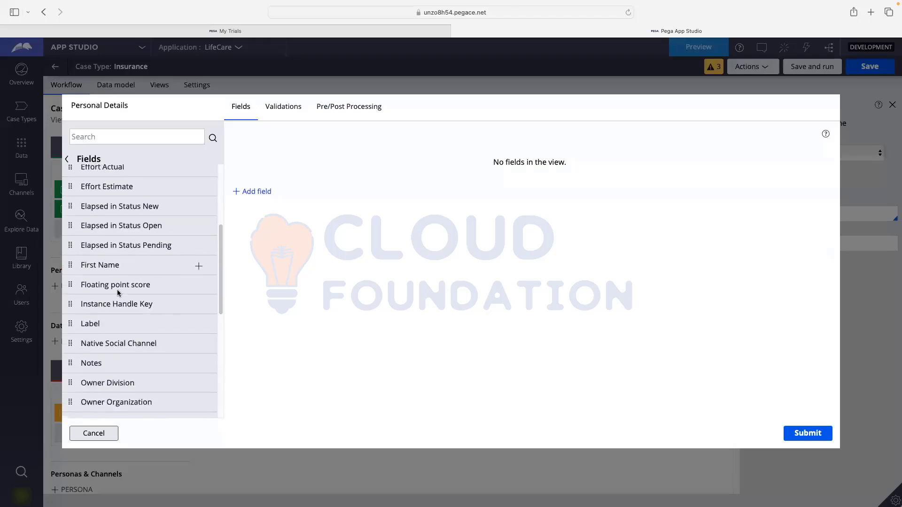
scroll(118, 291, "down", 4)
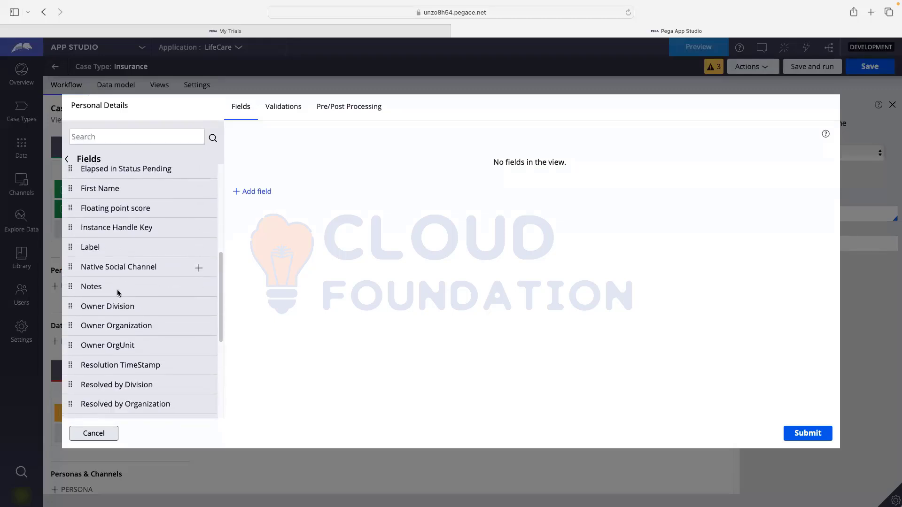
scroll(118, 291, "down", 5)
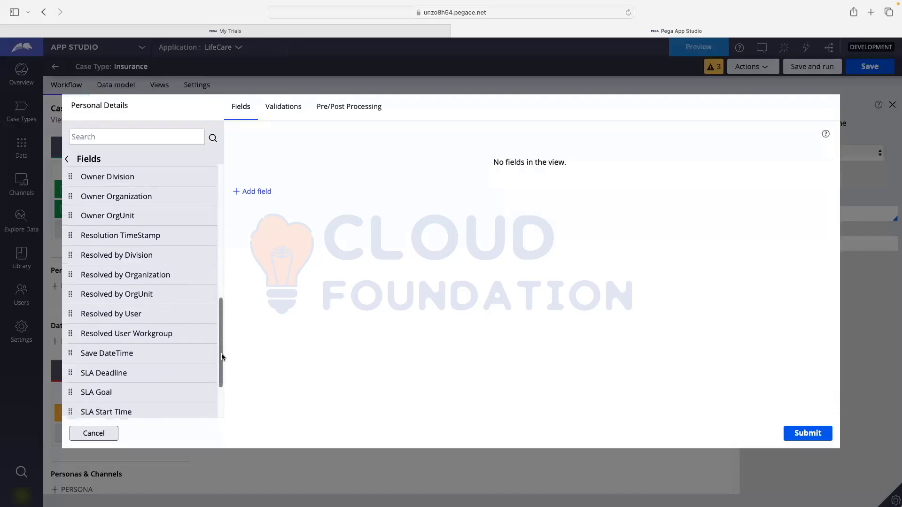
scroll(221, 355, "down", 4)
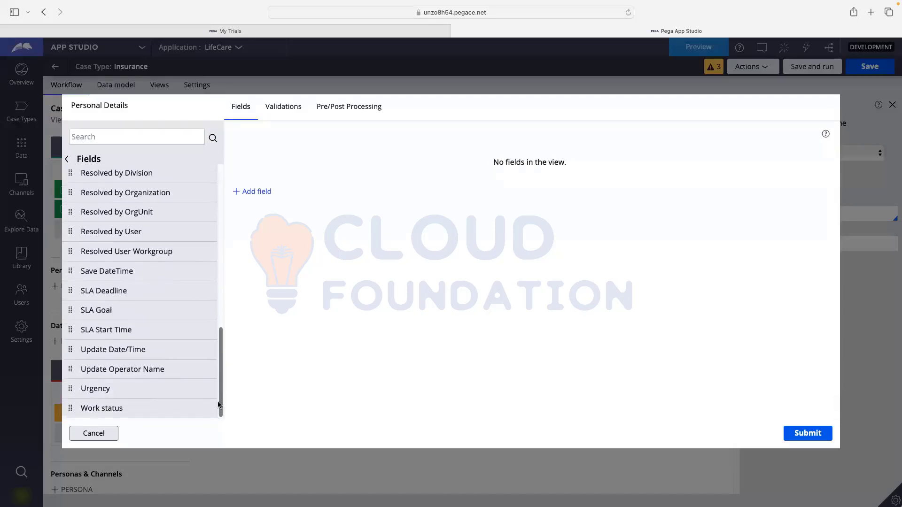
scroll(218, 357, "up", 6)
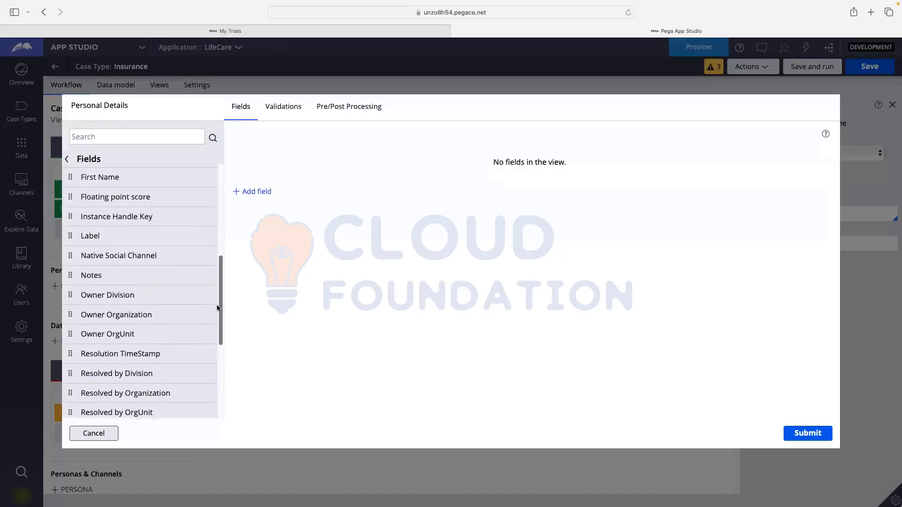
scroll(218, 307, "up", 3)
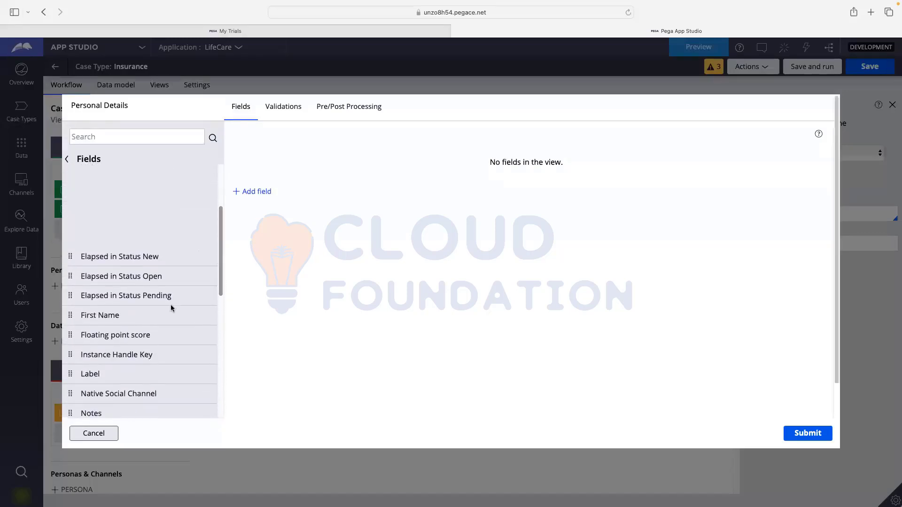
scroll(220, 193, "up", 2)
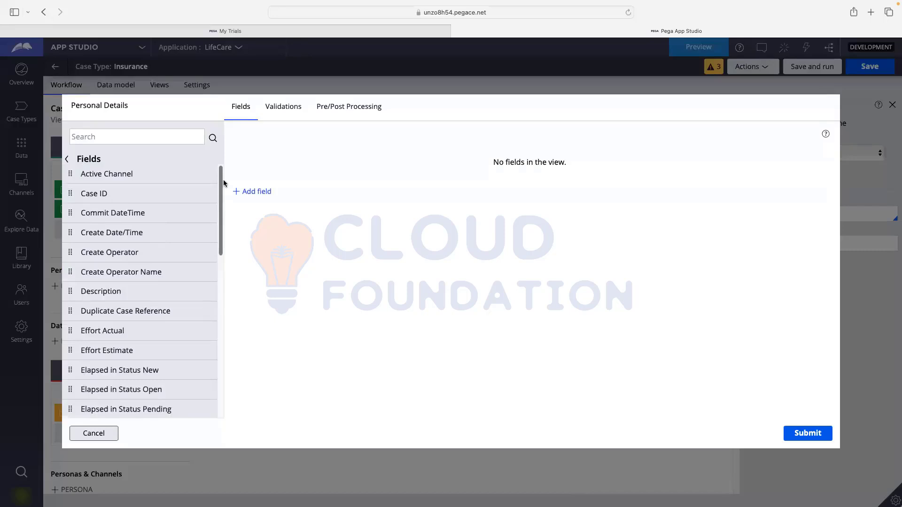
left_click(89, 135)
type("LastN")
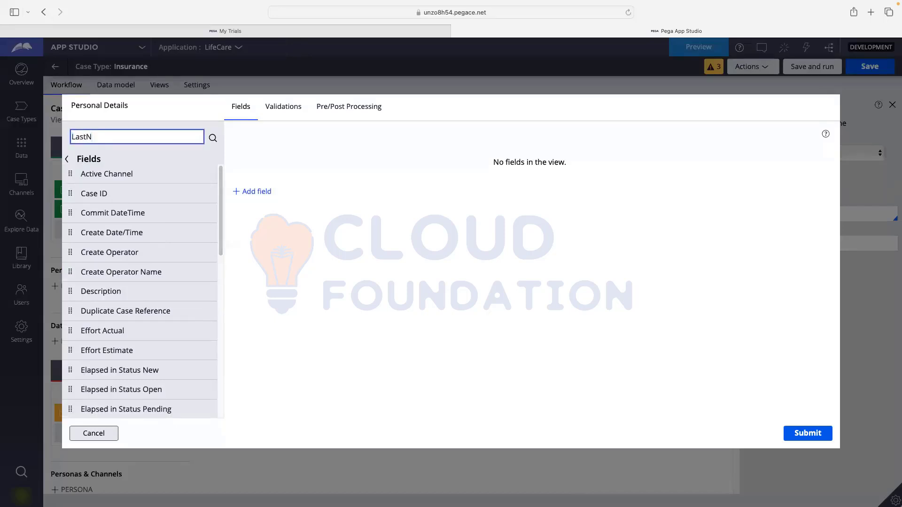
key("BackSpace")
key("BackSpace")
type("Per")
left_click(212, 138)
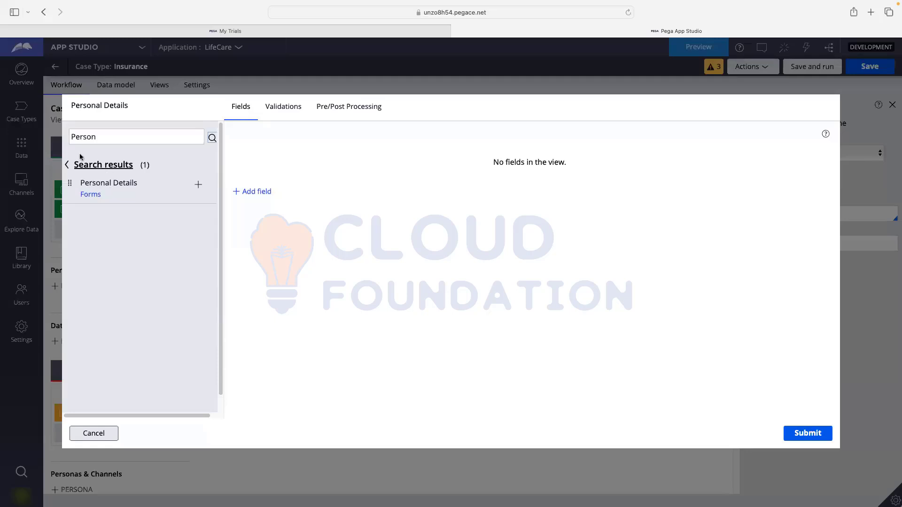
left_click(92, 162)
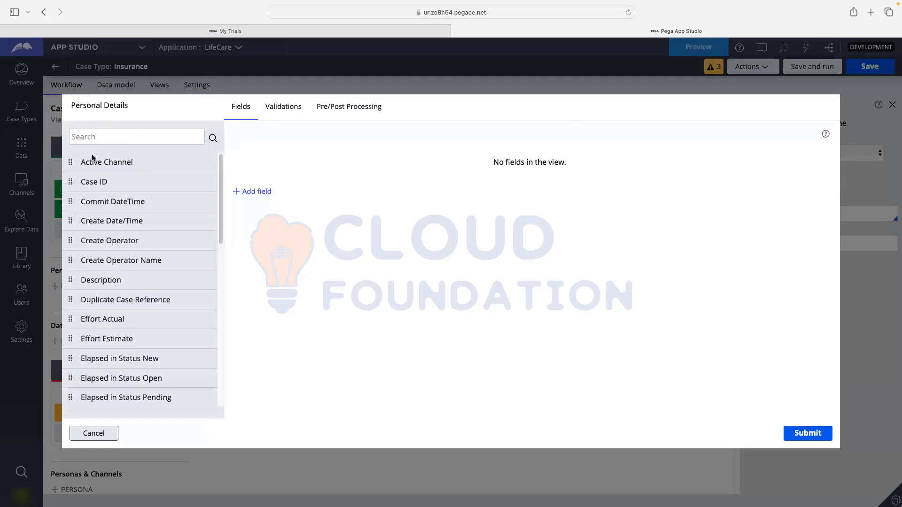
- Cancel the view dialog, inspect Person and Insurance in the data model diagram, and return to Workflow
left_click(94, 434)
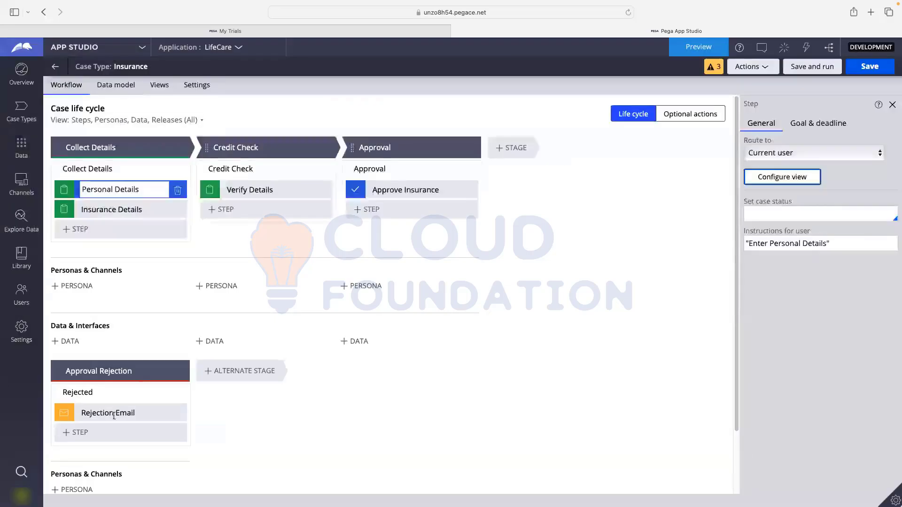
left_click(115, 84)
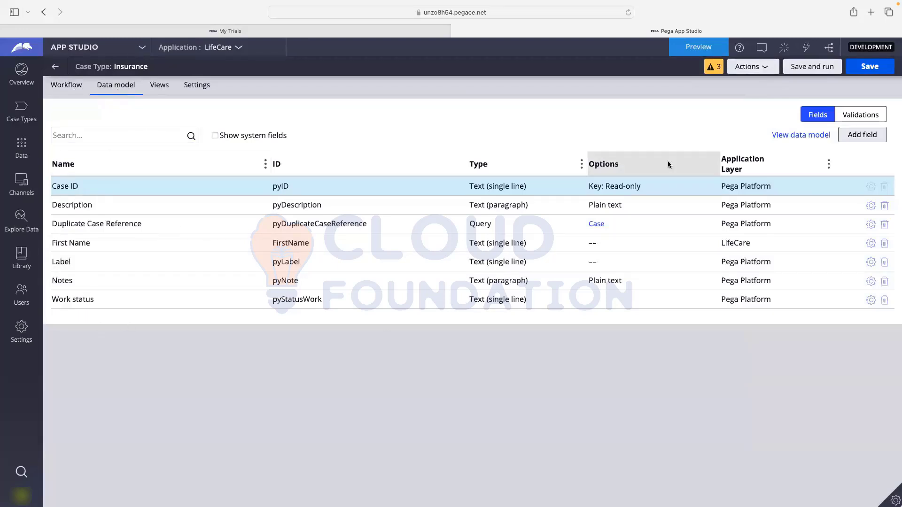
left_click(816, 138)
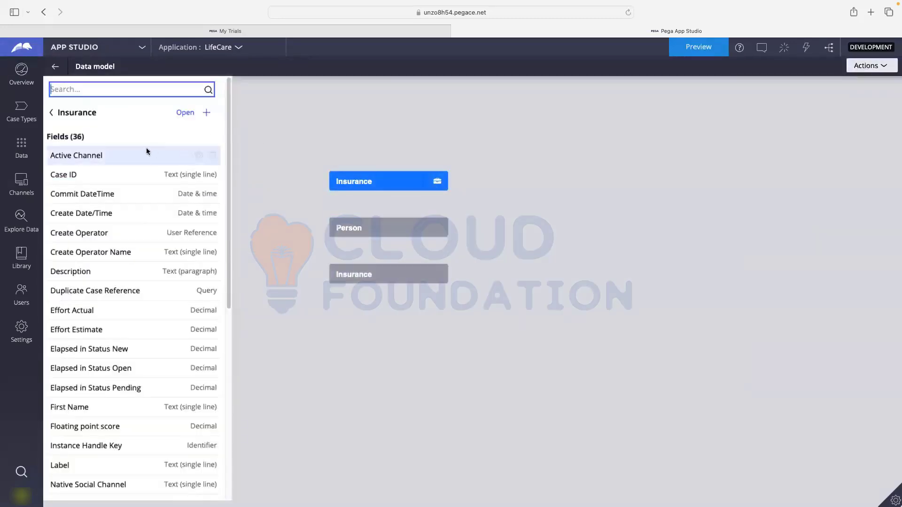
left_click(380, 232)
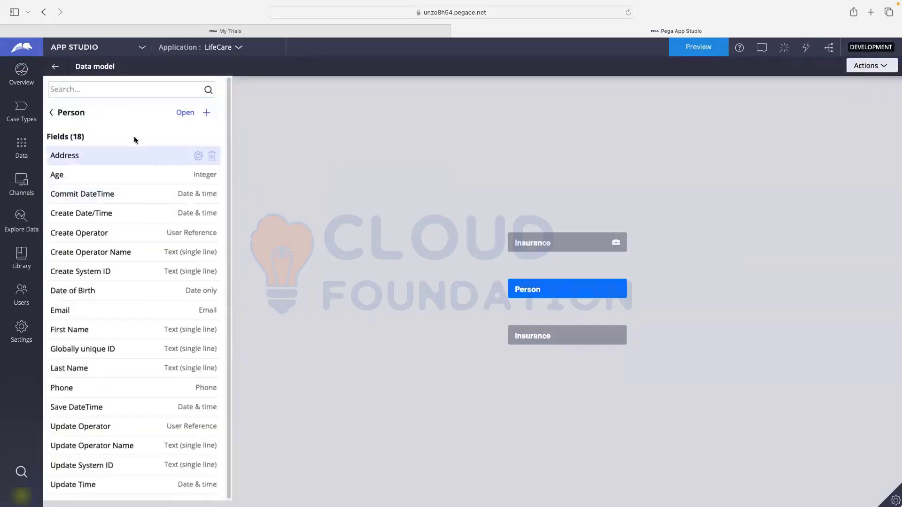
left_click(206, 113)
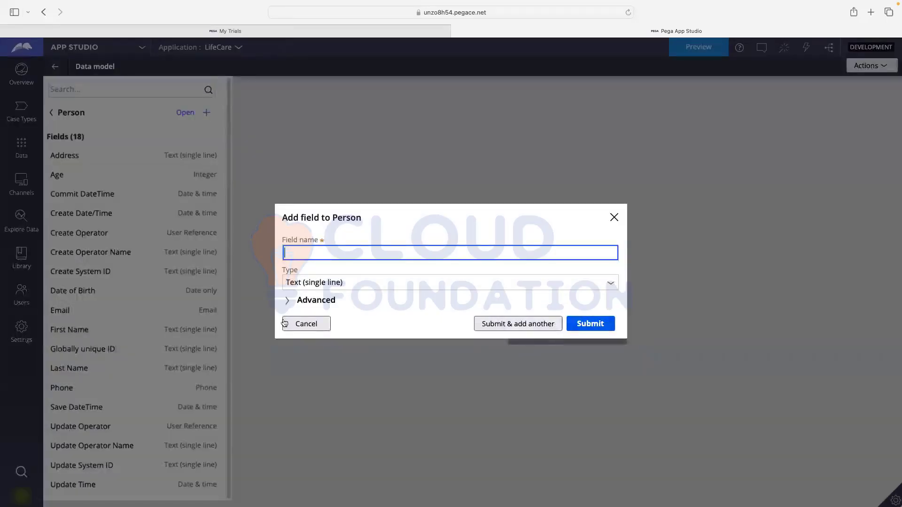
left_click(215, 272)
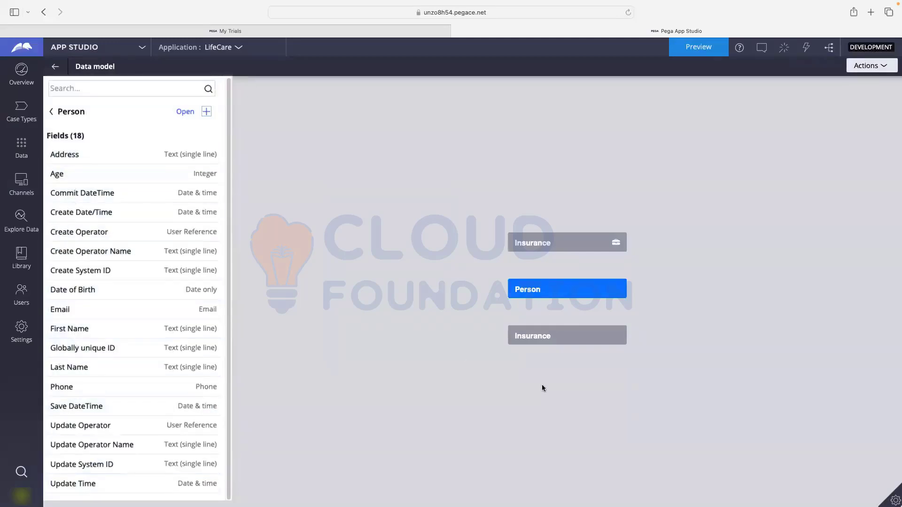
left_click(517, 341)
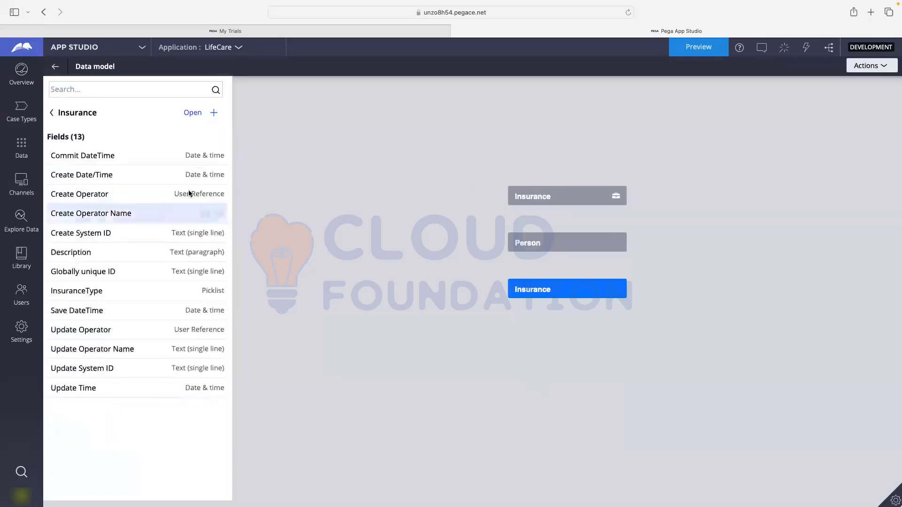
left_click(52, 114)
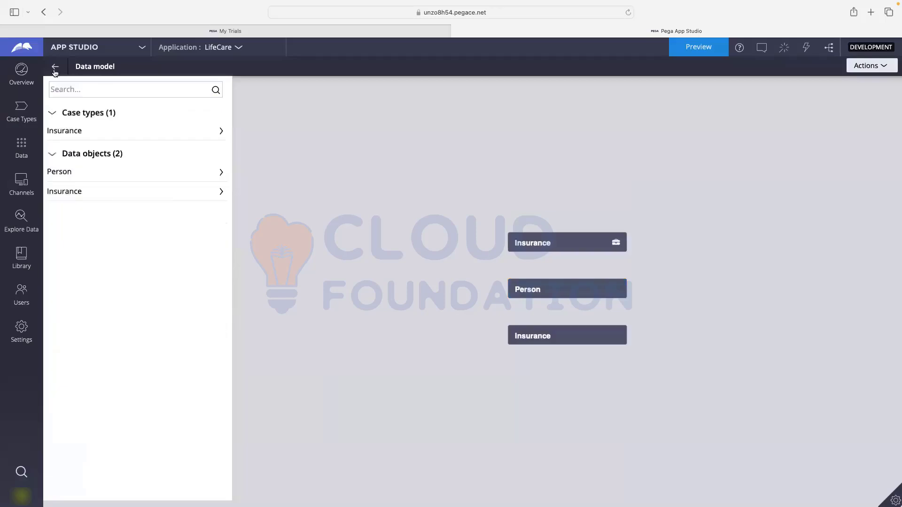
left_click(55, 69)
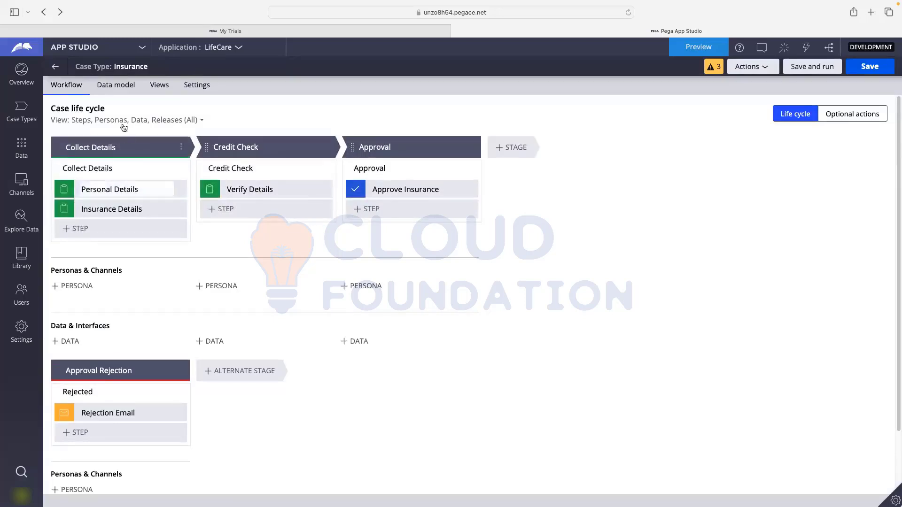
left_click(123, 186)
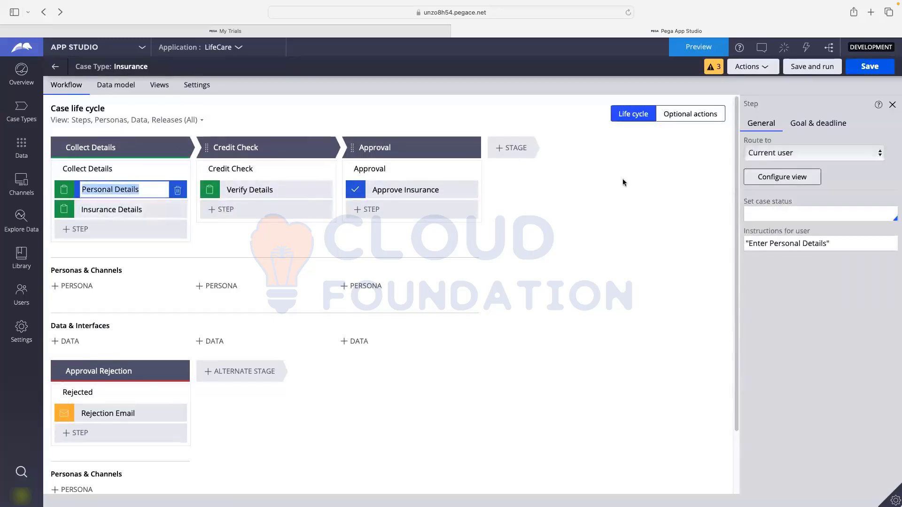
left_click(796, 181)
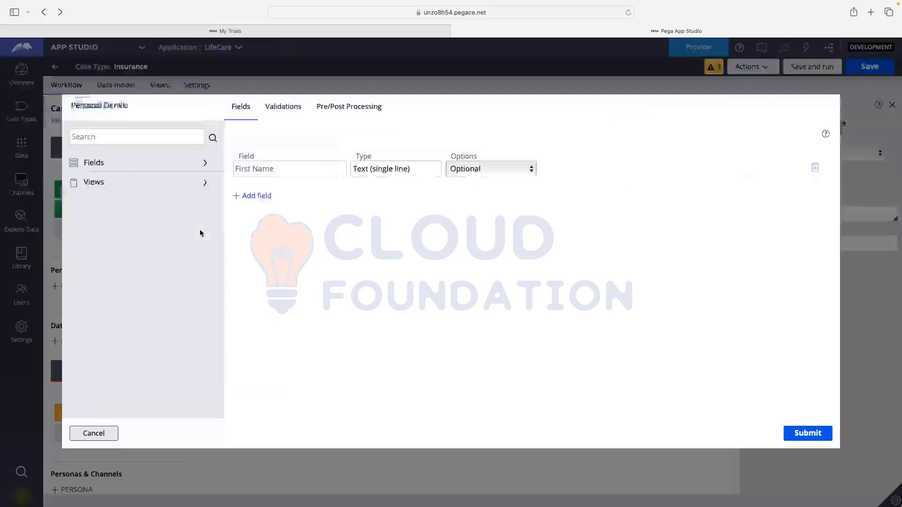
left_click(116, 168)
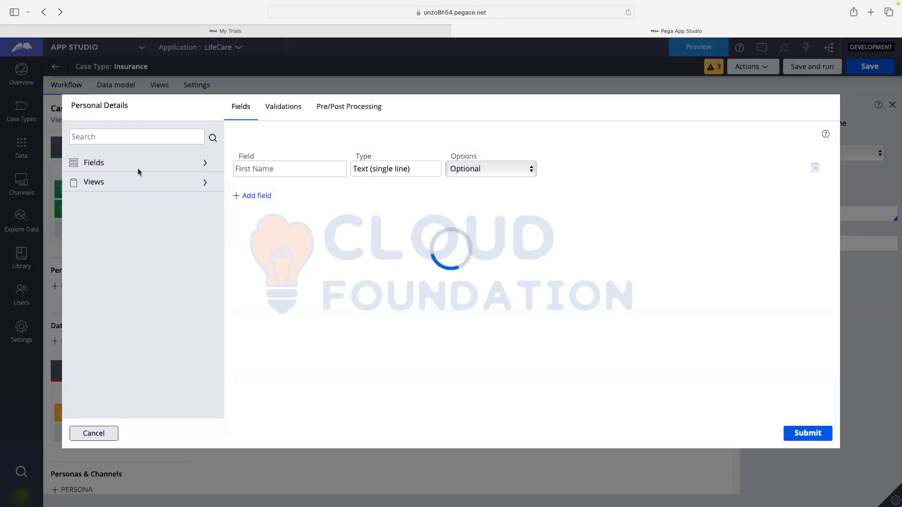
left_click(113, 182)
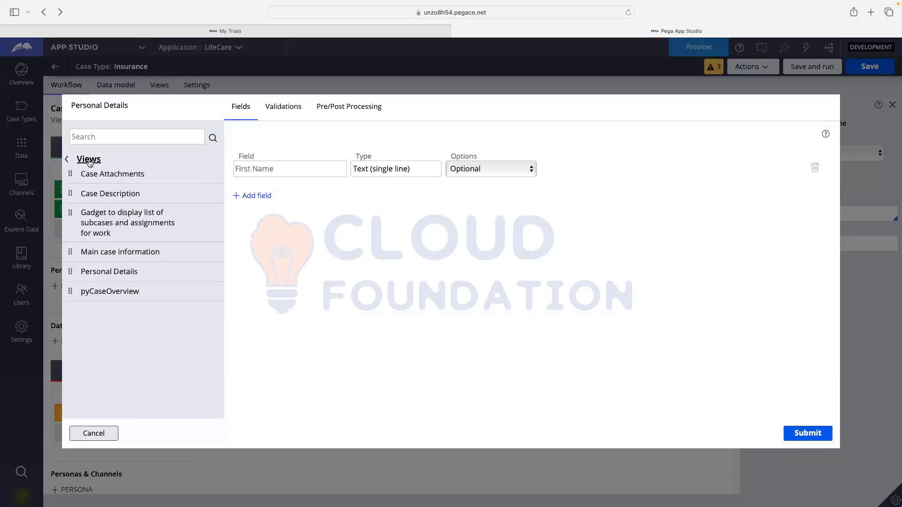
left_click(73, 160)
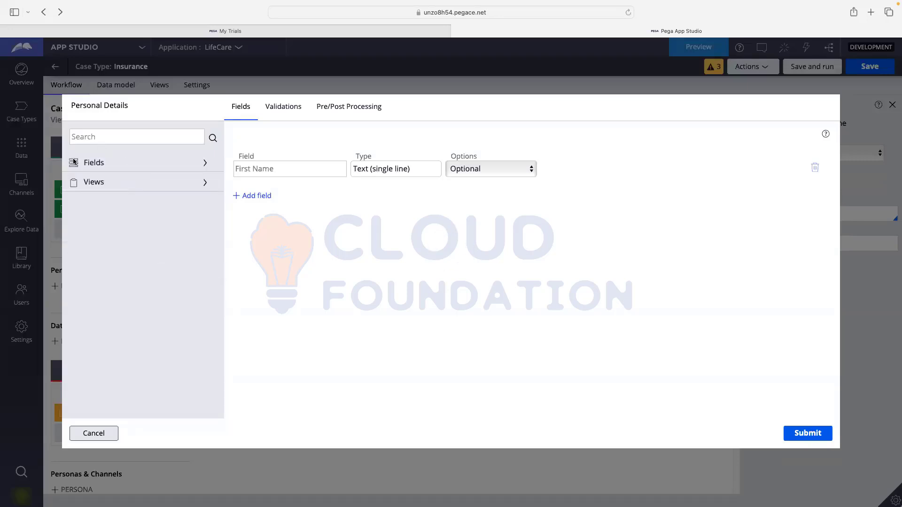
left_click(104, 165)
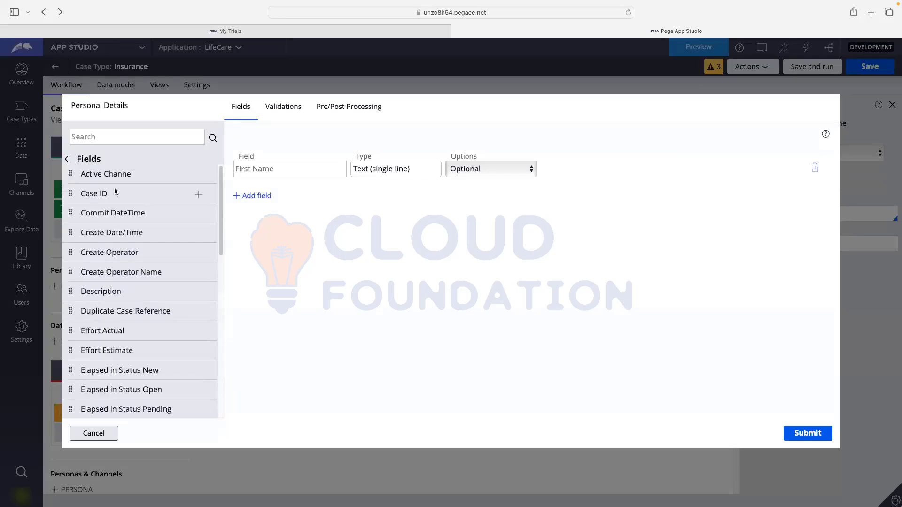
scroll(116, 202, "down", 3)
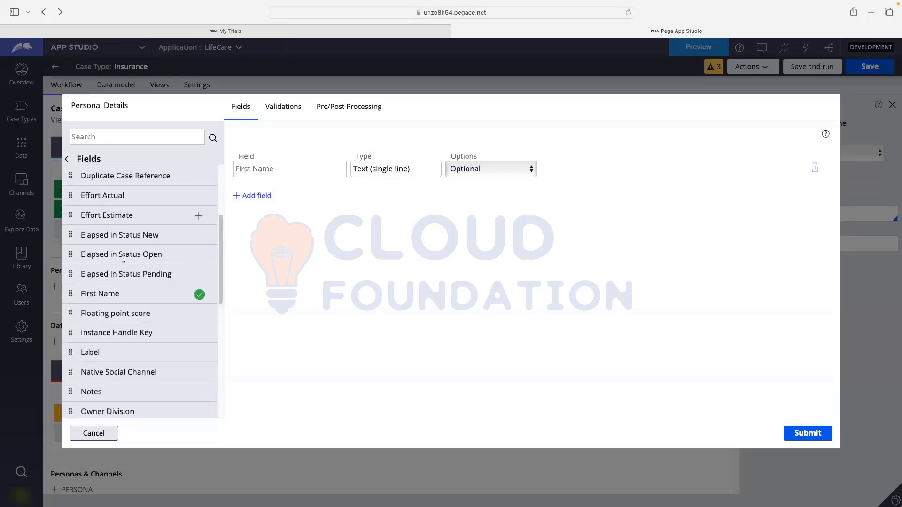
scroll(124, 259, "down", 2)
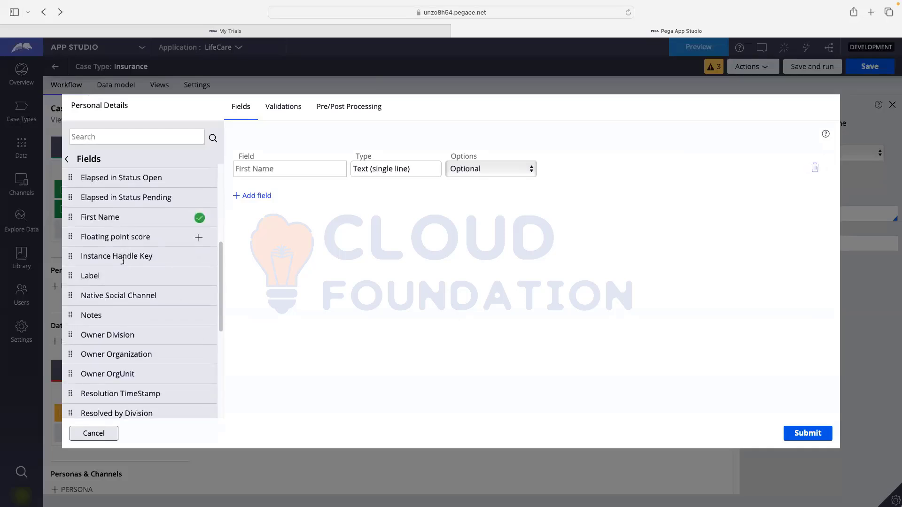
scroll(124, 260, "down", 6)
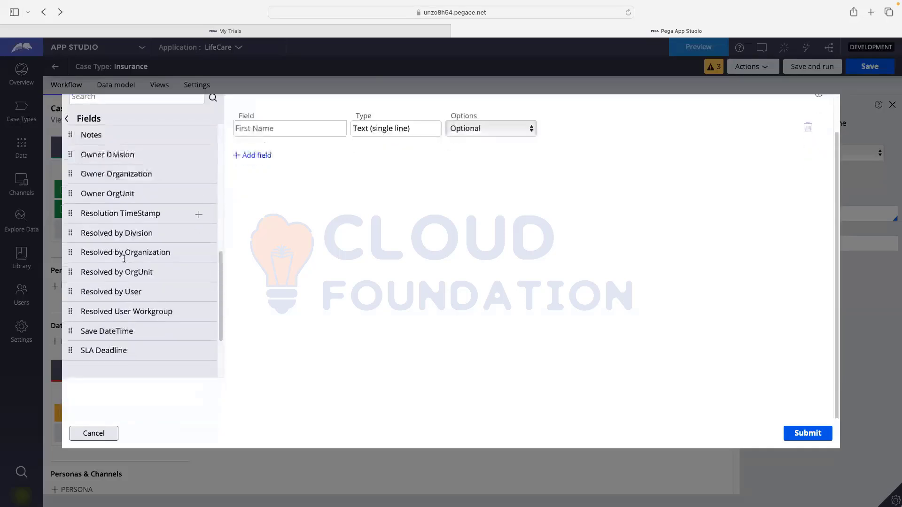
scroll(124, 259, "up", 10)
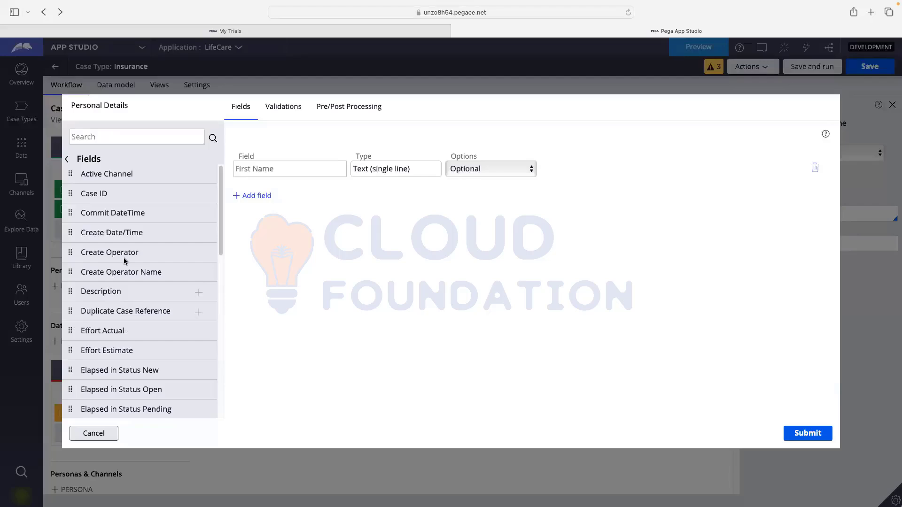
left_click(96, 434)
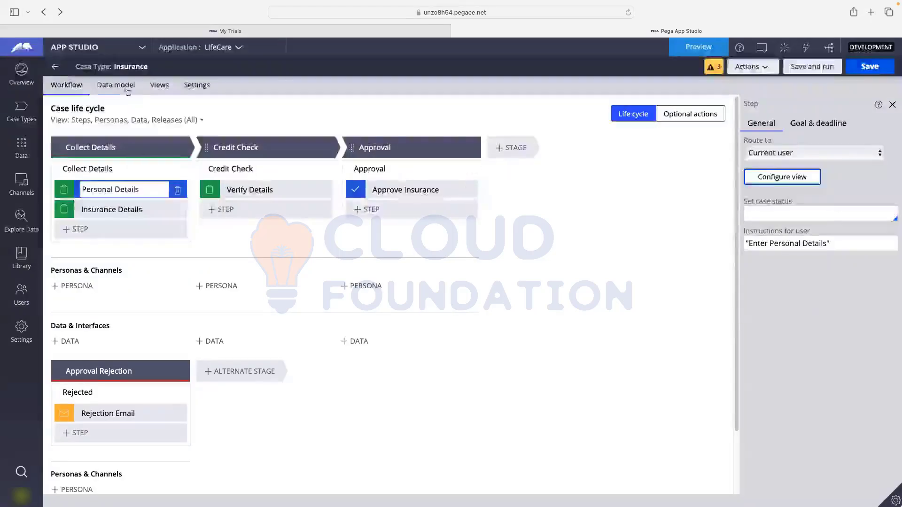
left_click(122, 85)
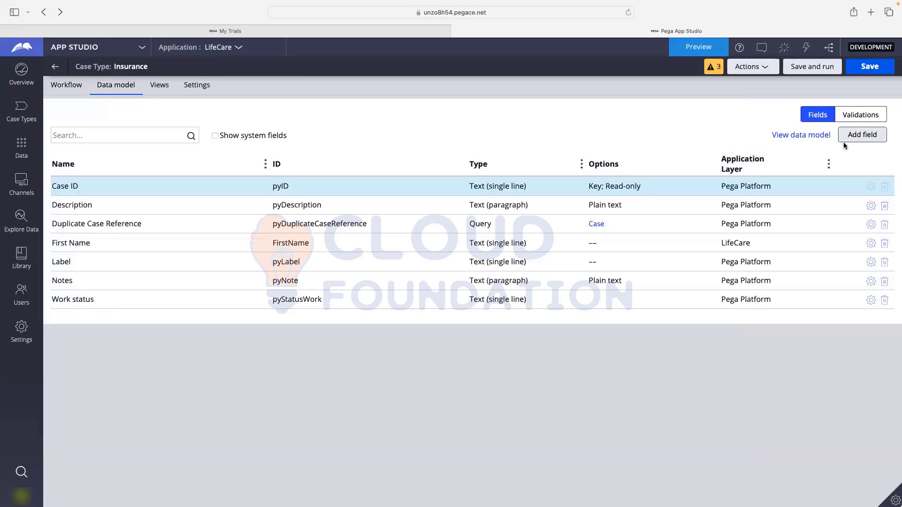
left_click(866, 138)
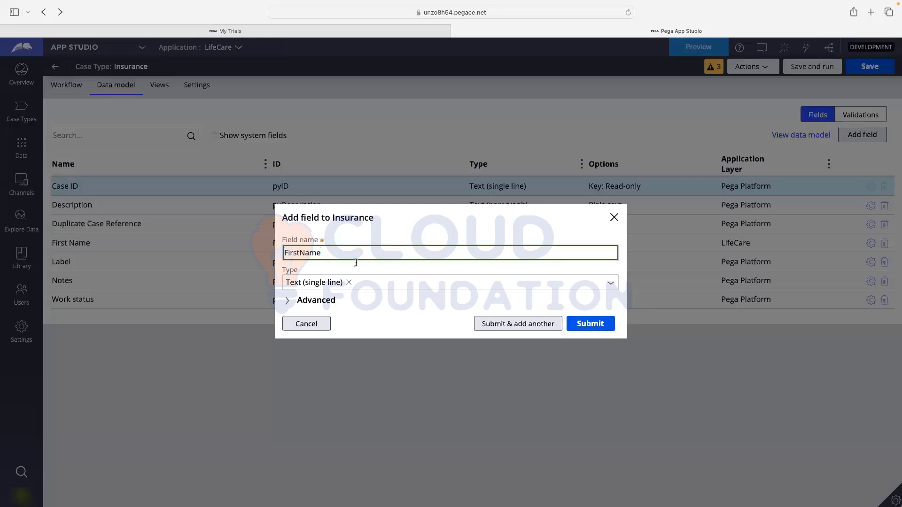
left_click(317, 303)
left_click(312, 231)
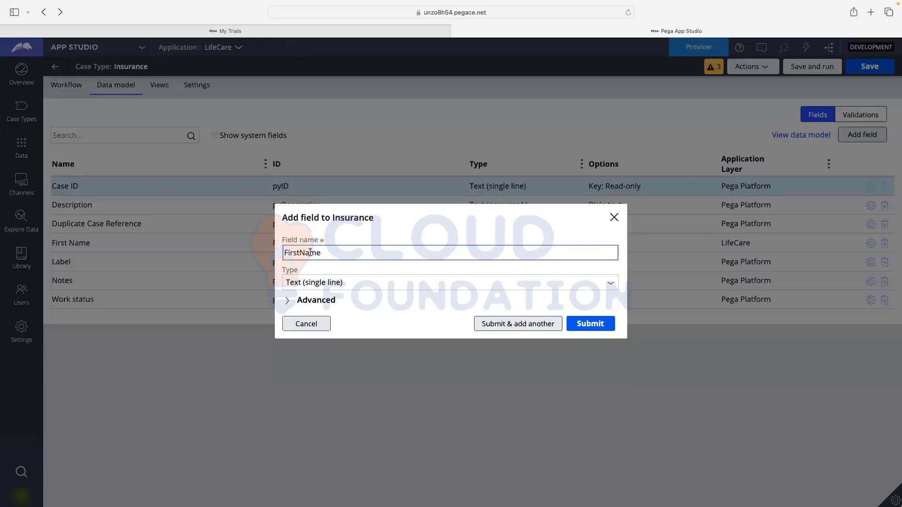
left_click(590, 324)
left_click(334, 182)
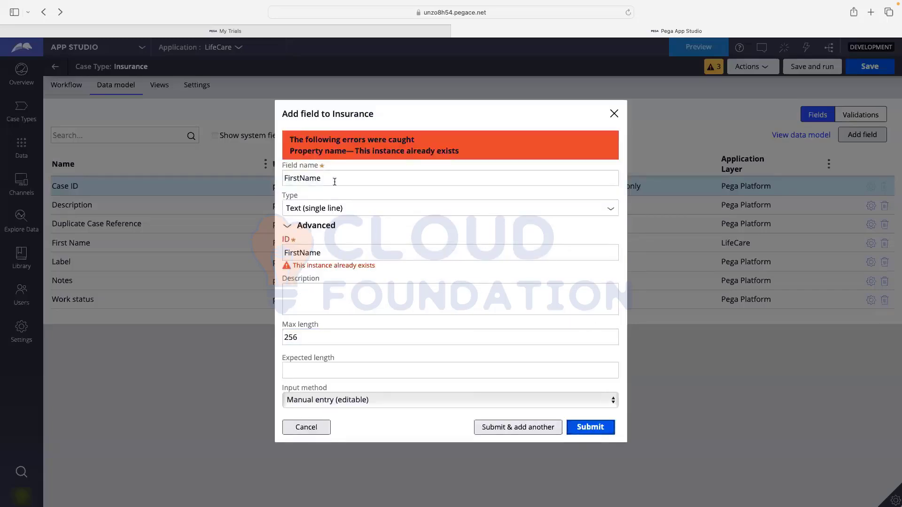
left_click(373, 167)
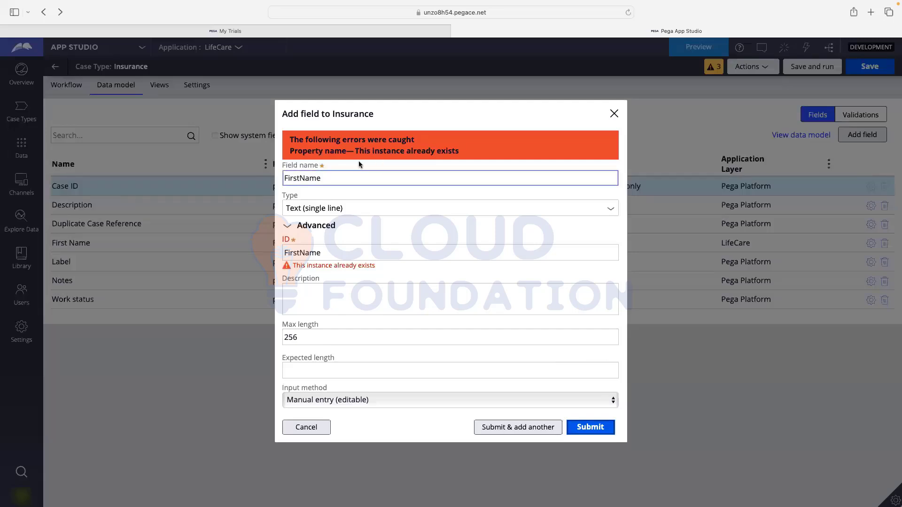
left_click_drag(357, 153, 471, 150)
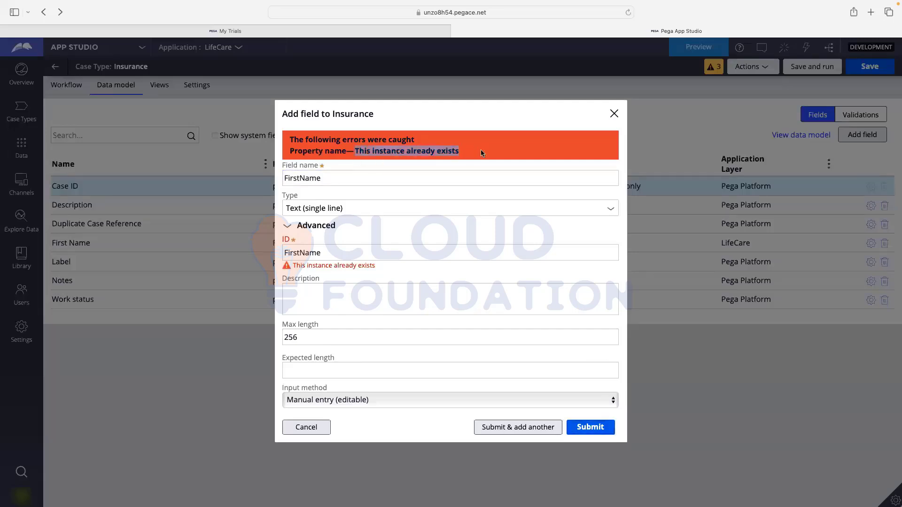
left_click(399, 154)
left_click_drag(356, 152, 488, 152)
left_click(488, 152)
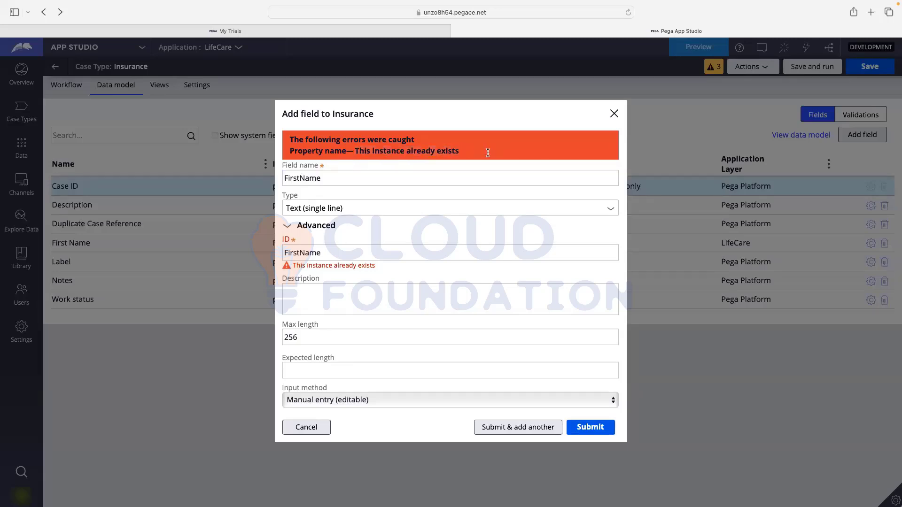
left_click(305, 427)
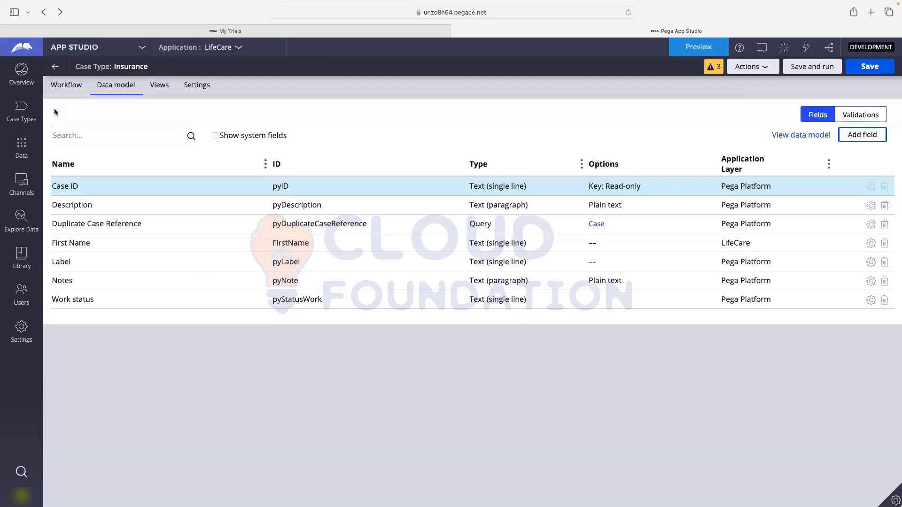
- Select the Personal Details step, then switch briefly to Dev Studio via the studio switcher
left_click(70, 89)
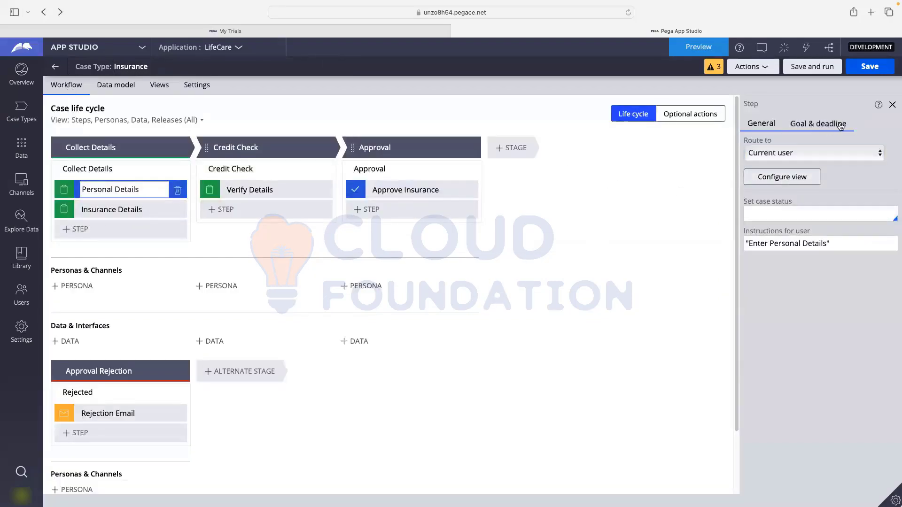
left_click(94, 50)
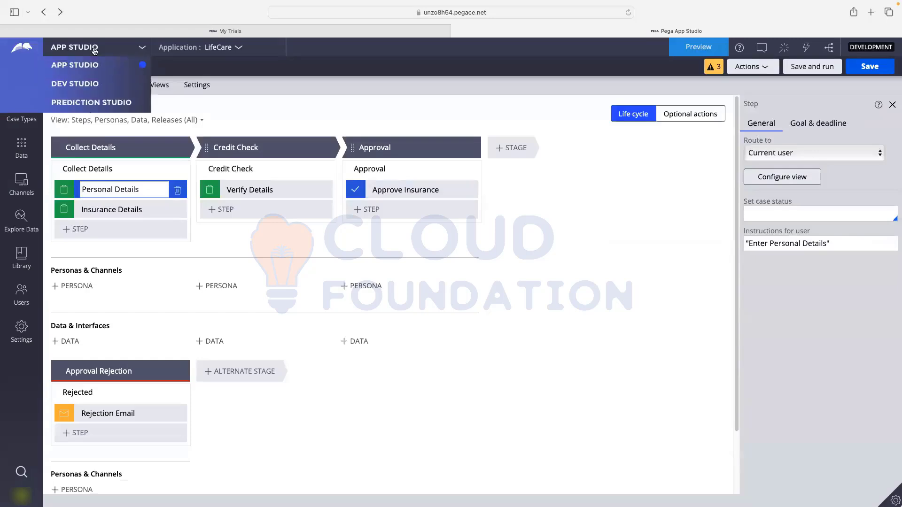
left_click(74, 84)
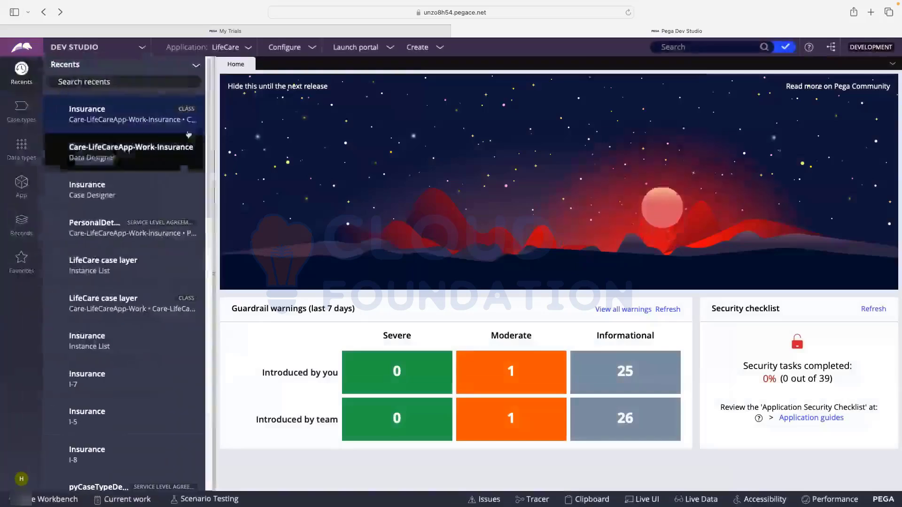
left_click(21, 484)
left_click(29, 471)
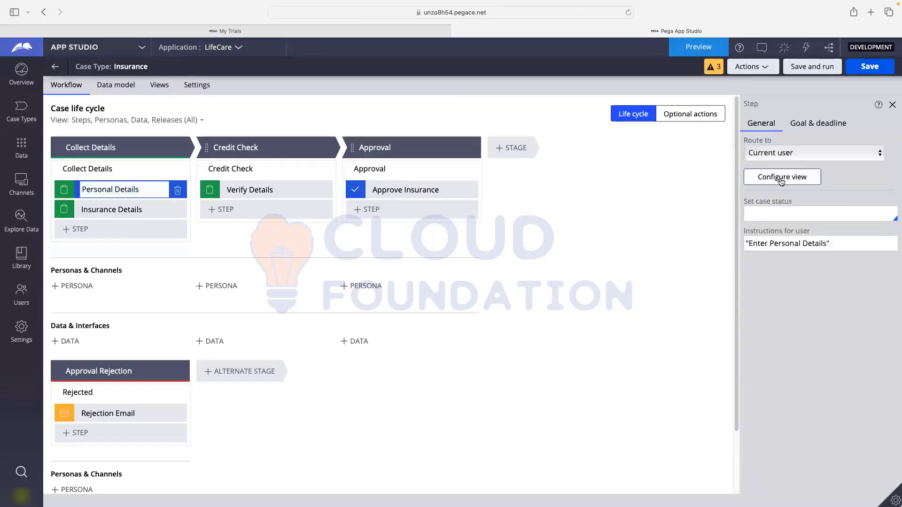
- Browse the Personal Details view's available Fields, cancel unchanged, and go to the Insurance data model
left_click(781, 181)
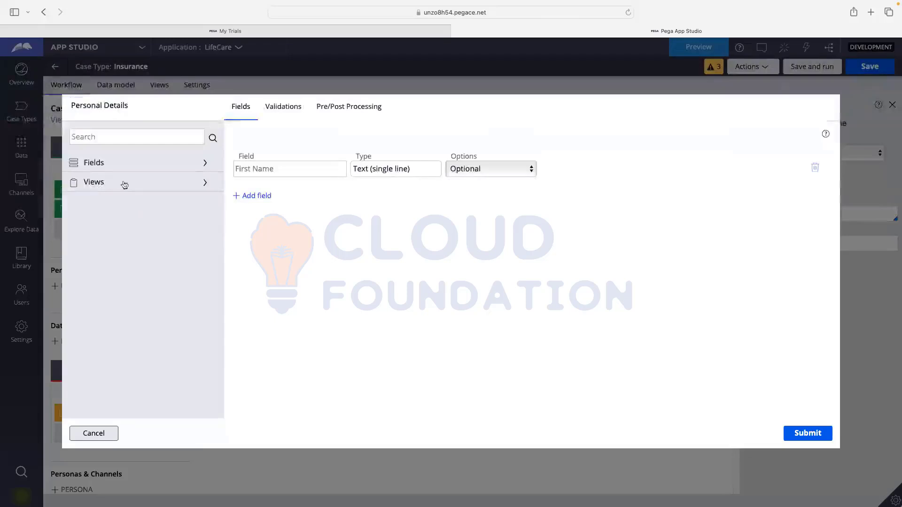
left_click(103, 164)
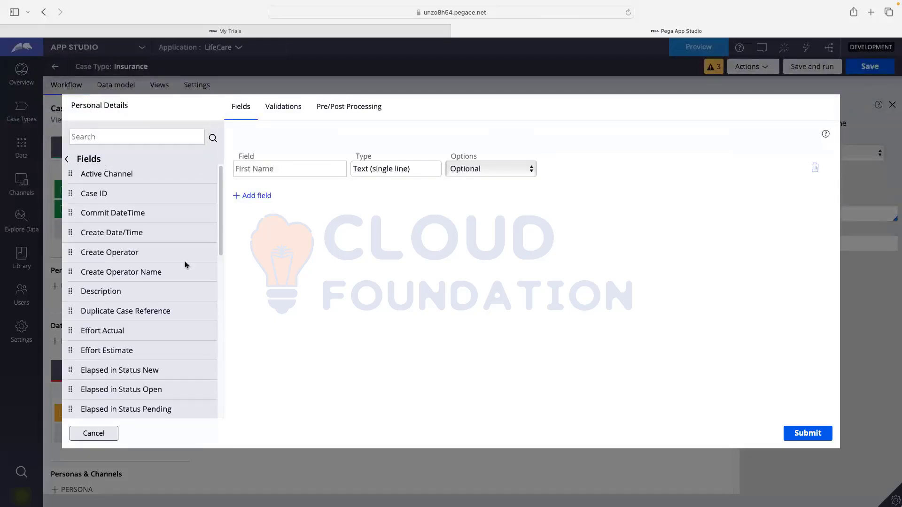
scroll(122, 260, "down", 5)
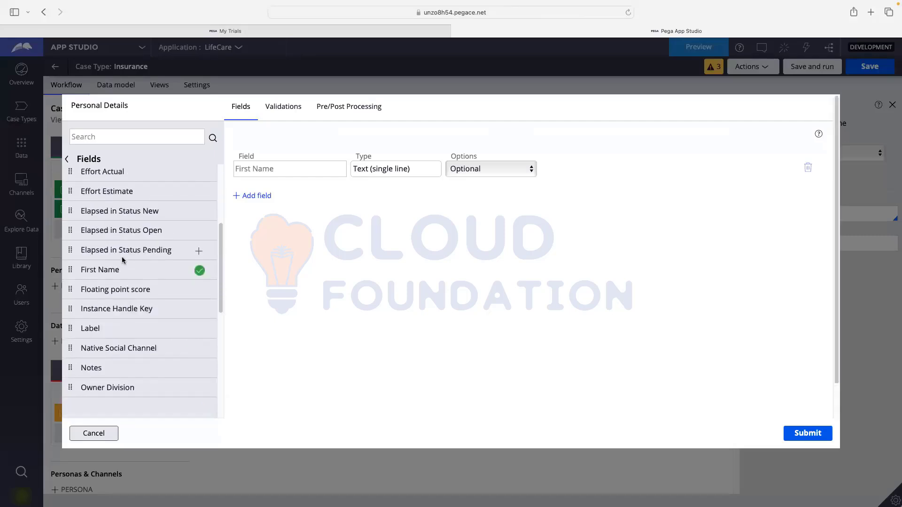
scroll(122, 259, "down", 5)
scroll(123, 260, "up", 7)
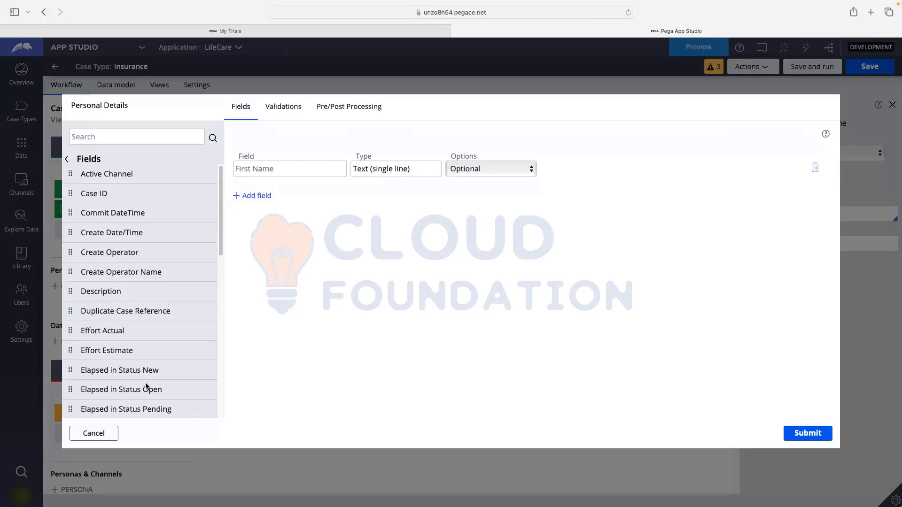
left_click(94, 433)
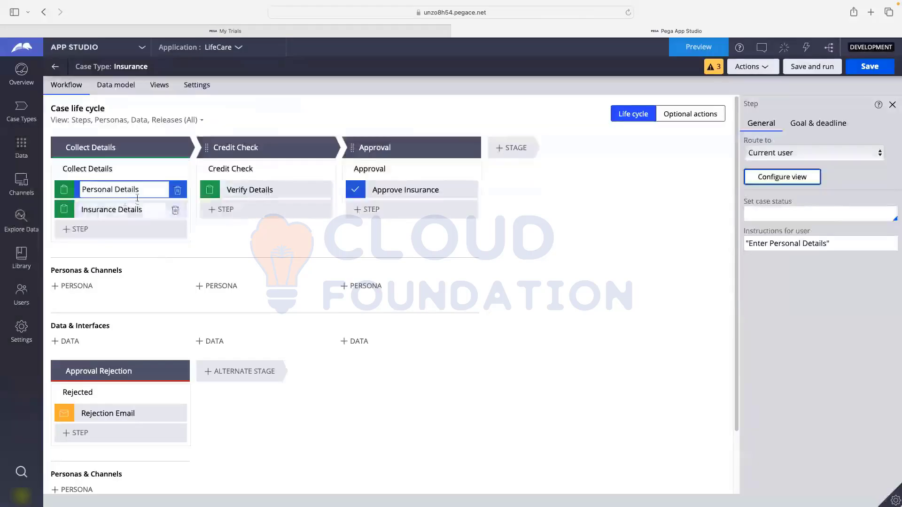
left_click(116, 87)
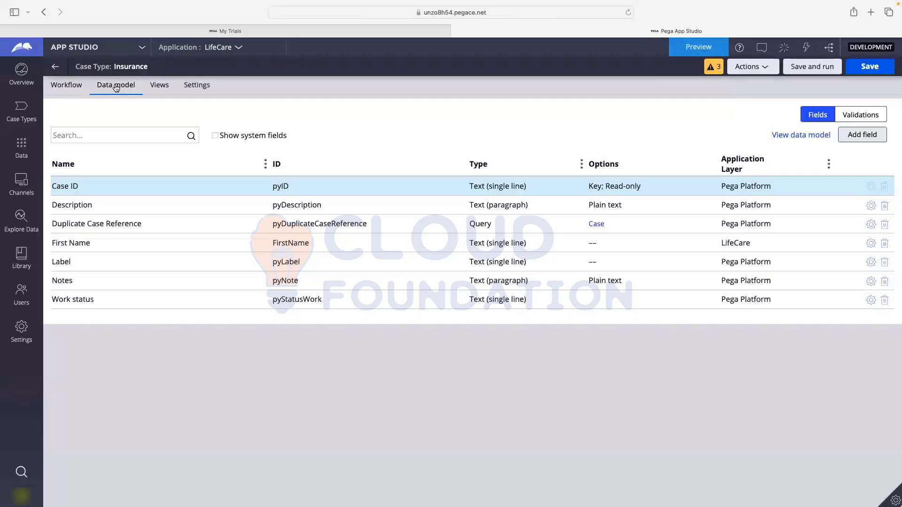
- Review the Insurance and Person data model diagram and the Insurance case fields, then leave the data model
left_click(115, 136)
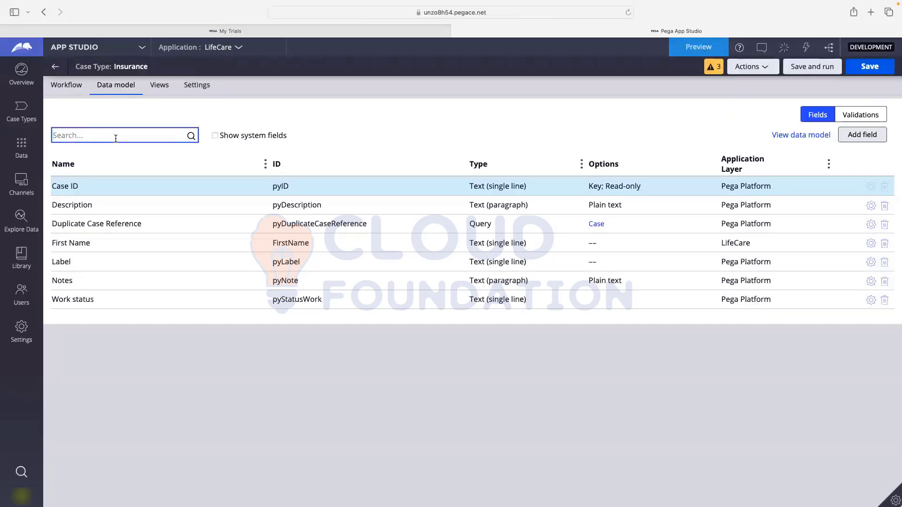
left_click(806, 136)
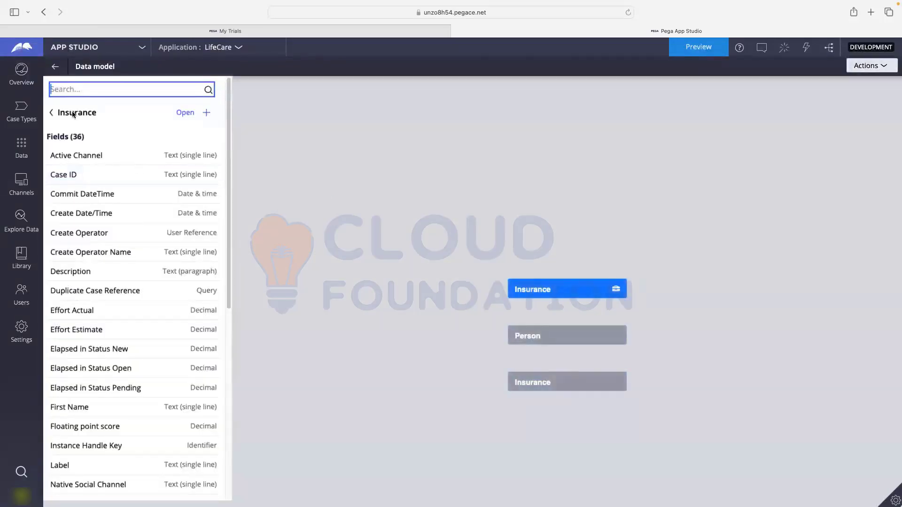
scroll(89, 169, "down", 3)
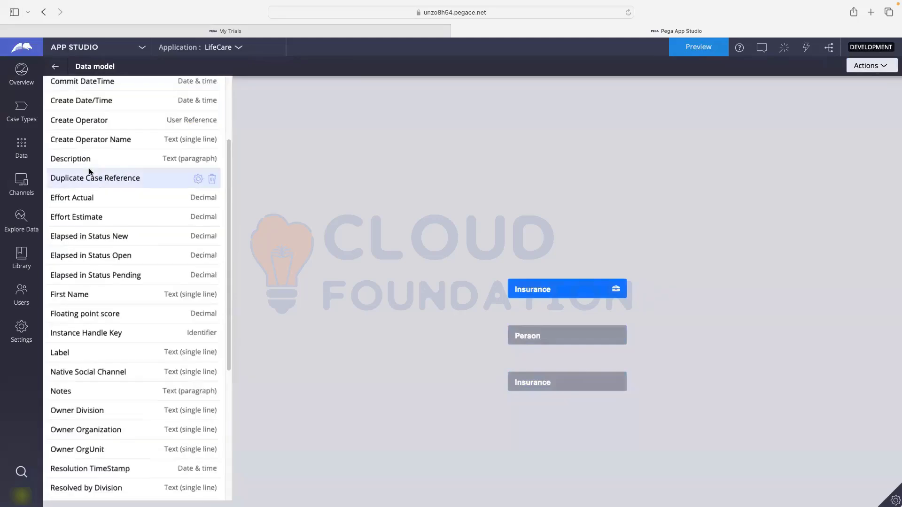
scroll(89, 173, "down", 6)
scroll(88, 233, "up", 3)
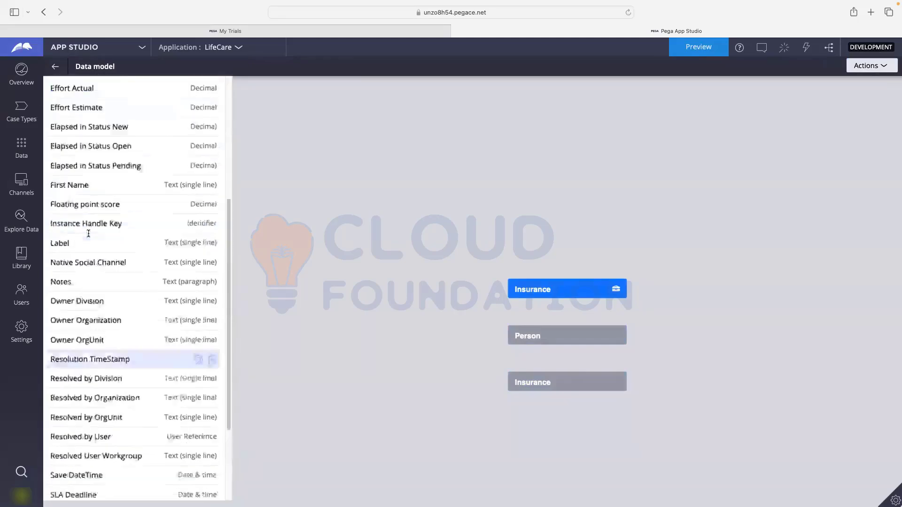
scroll(88, 233, "up", 5)
left_click(54, 112)
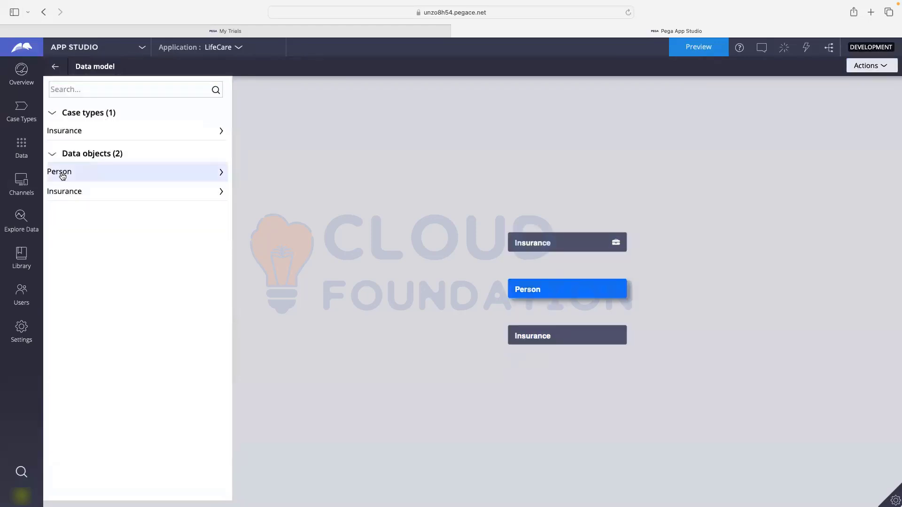
left_click_drag(63, 174, 71, 137)
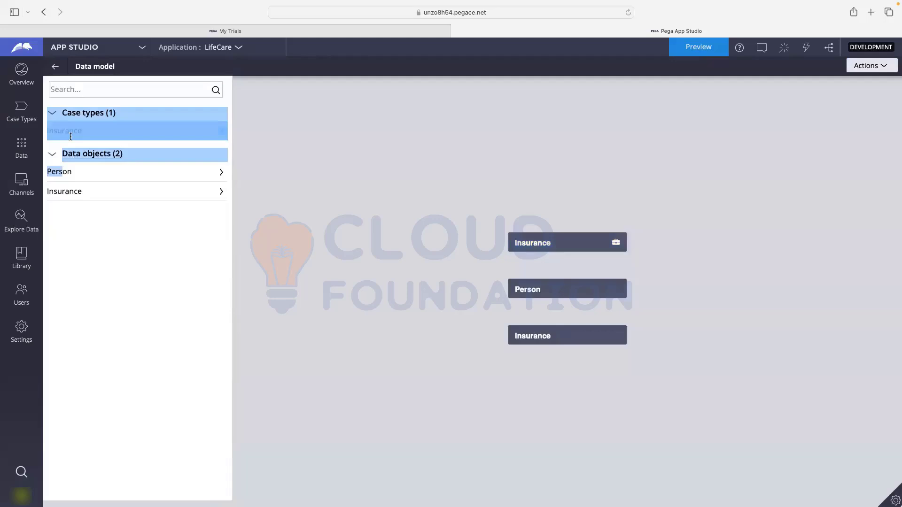
left_click(591, 240)
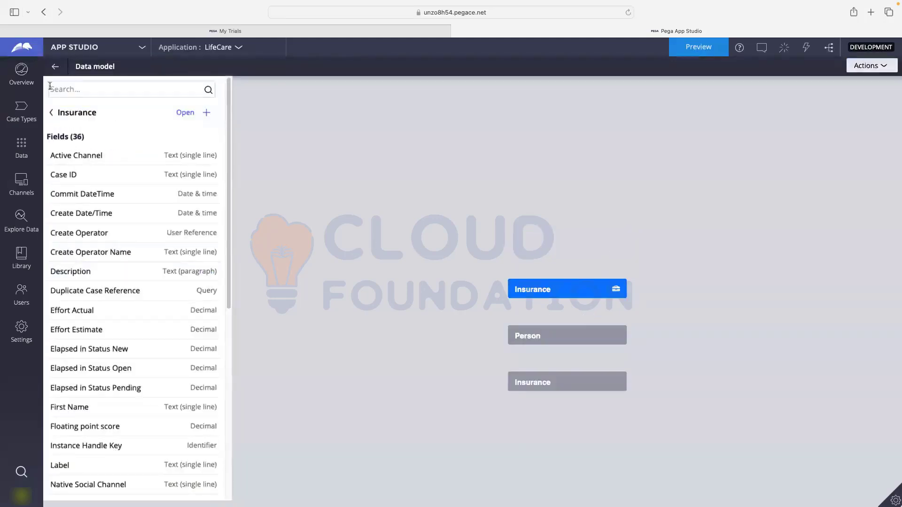
left_click(49, 115)
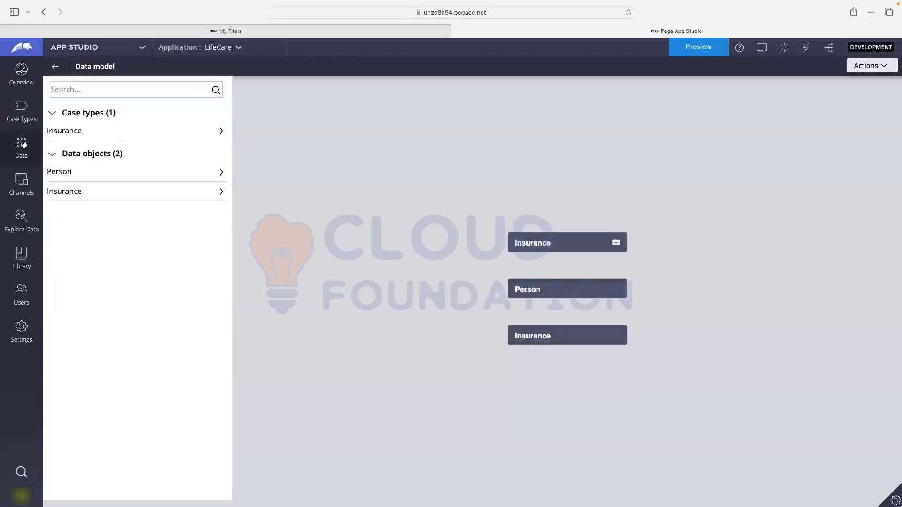
left_click(53, 69)
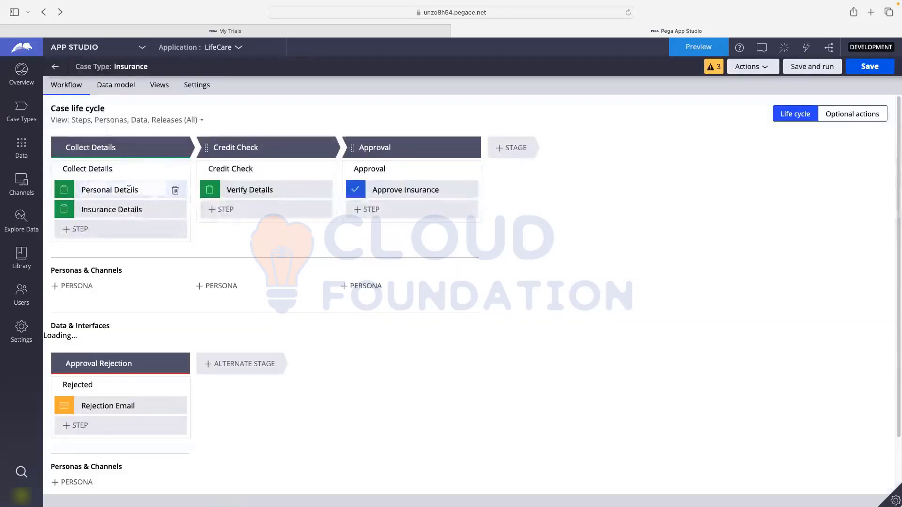
- Add a Last Name text field with ID LastName_1 to Personal Details, then begin another field
left_click(129, 189)
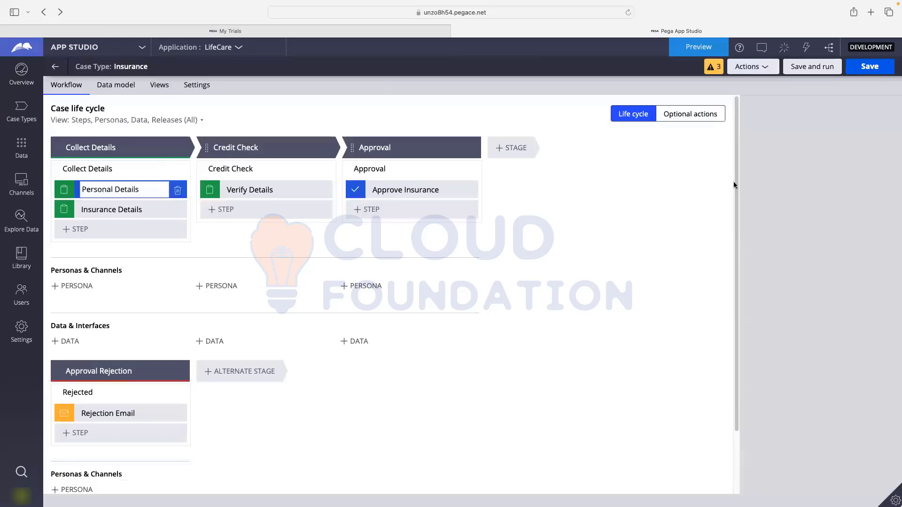
left_click(792, 185)
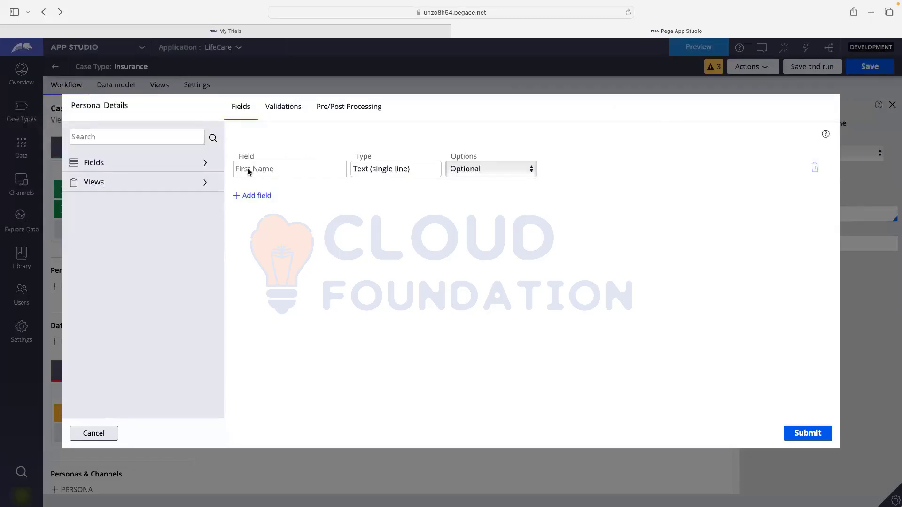
left_click(257, 196)
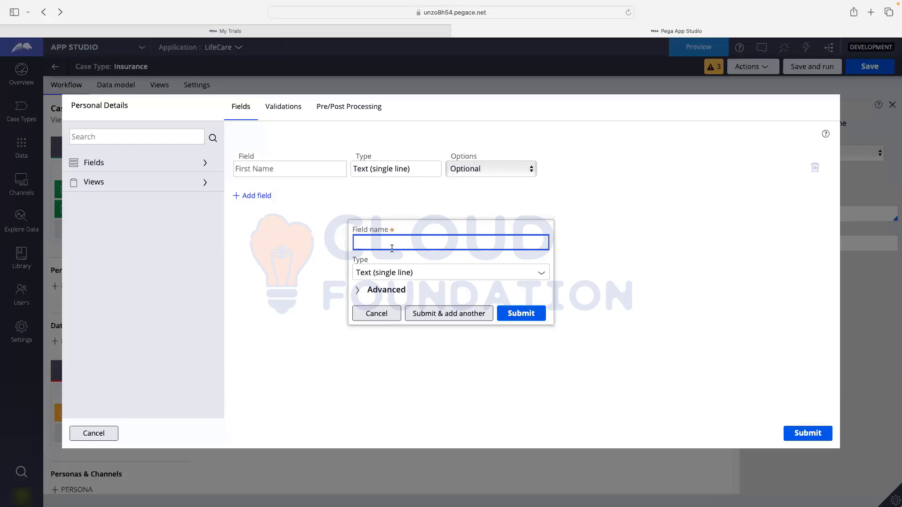
type("Last Name")
left_click(395, 287)
left_click(395, 287)
left_click(395, 291)
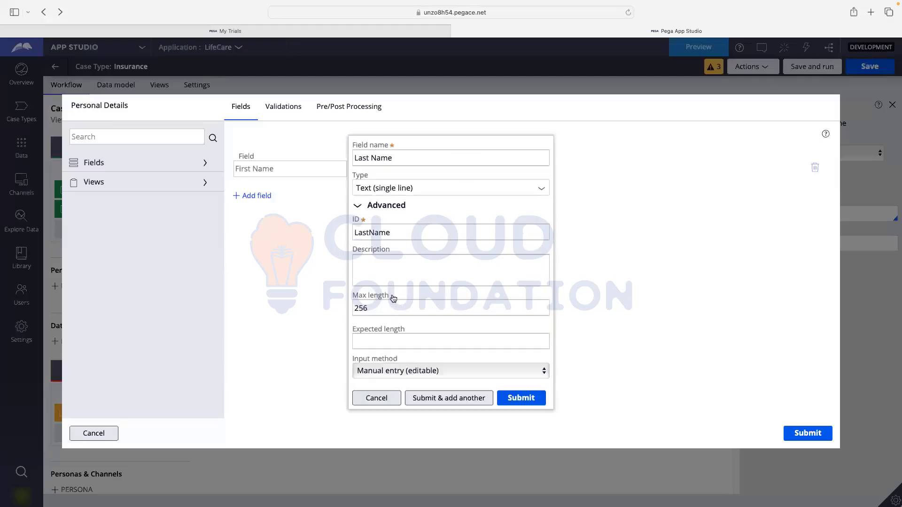
left_click(389, 236)
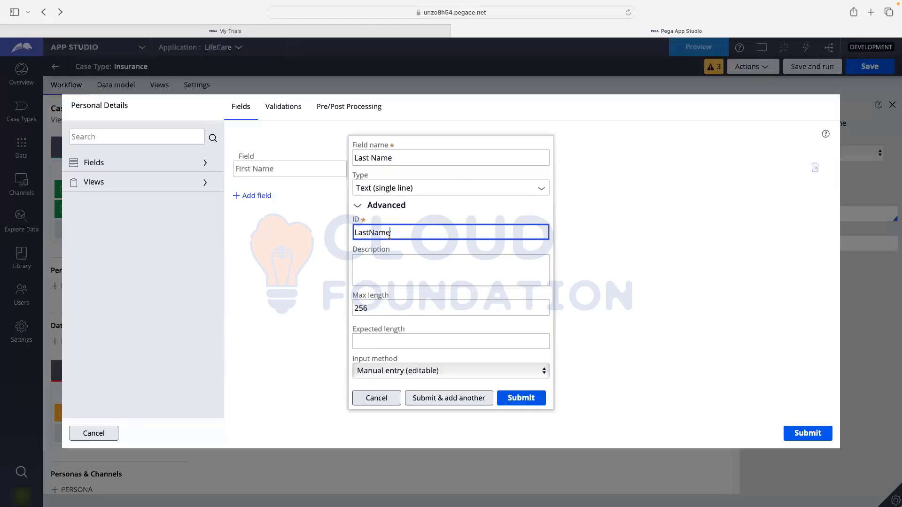
left_click(510, 403)
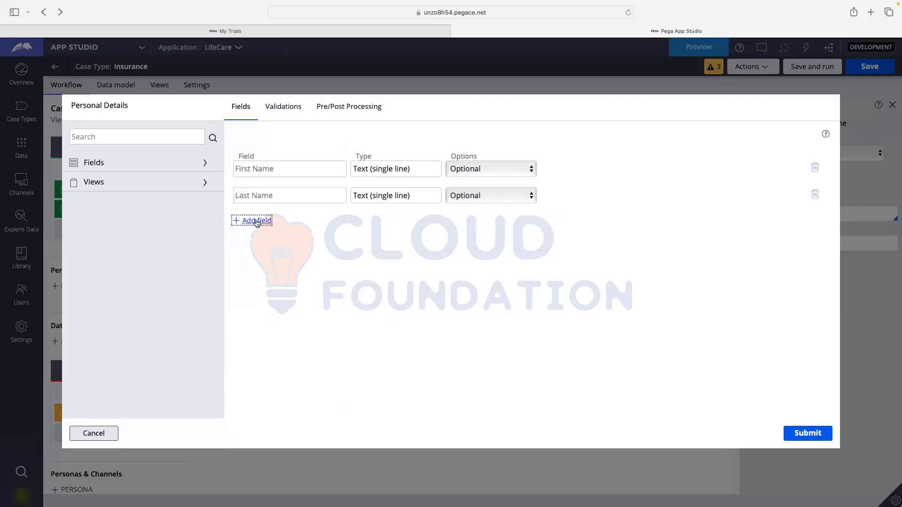
left_click(257, 224)
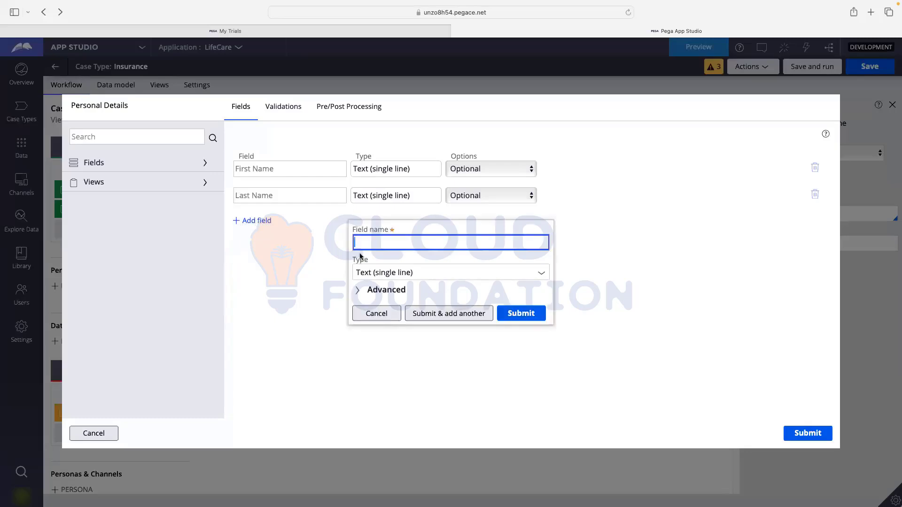
- Add an Address field of type Text (paragraph) and submit it, starting another field
type("Address")
left_click(544, 275)
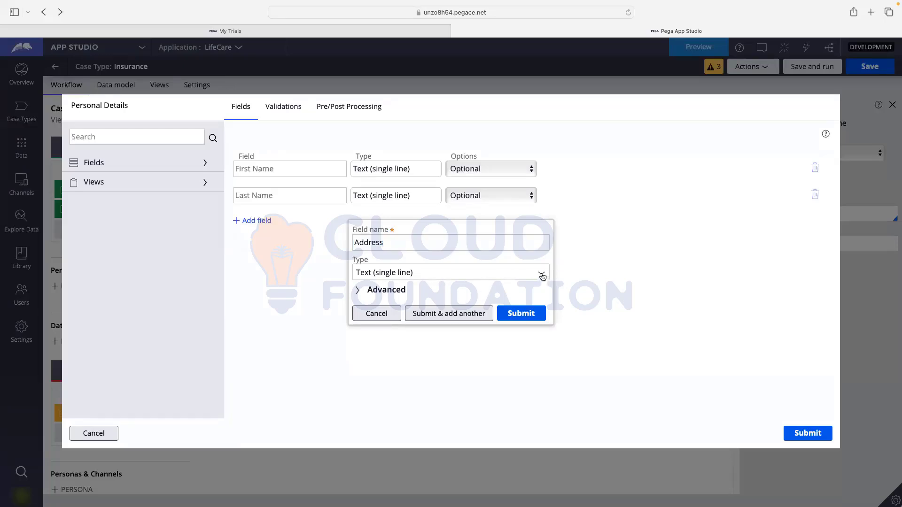
left_click(542, 277)
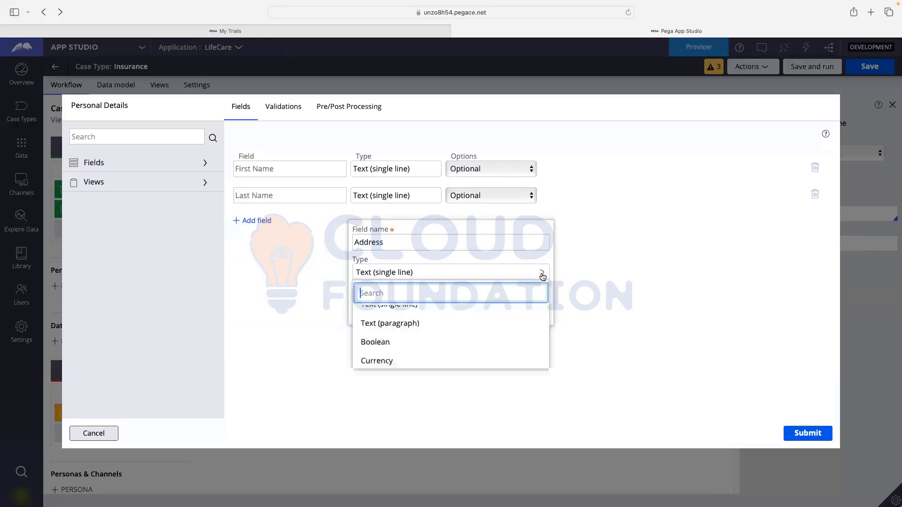
left_click(400, 332)
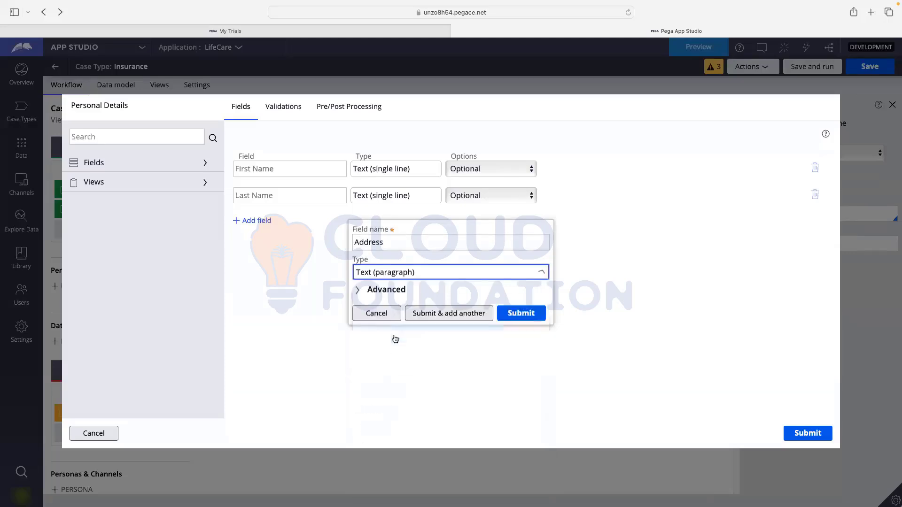
left_click(384, 288)
left_click(387, 286)
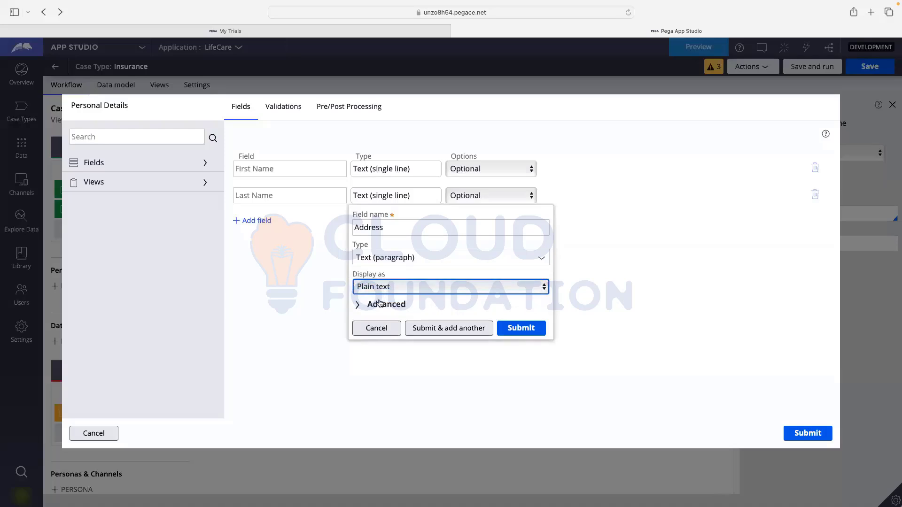
left_click(382, 304)
left_click(389, 255)
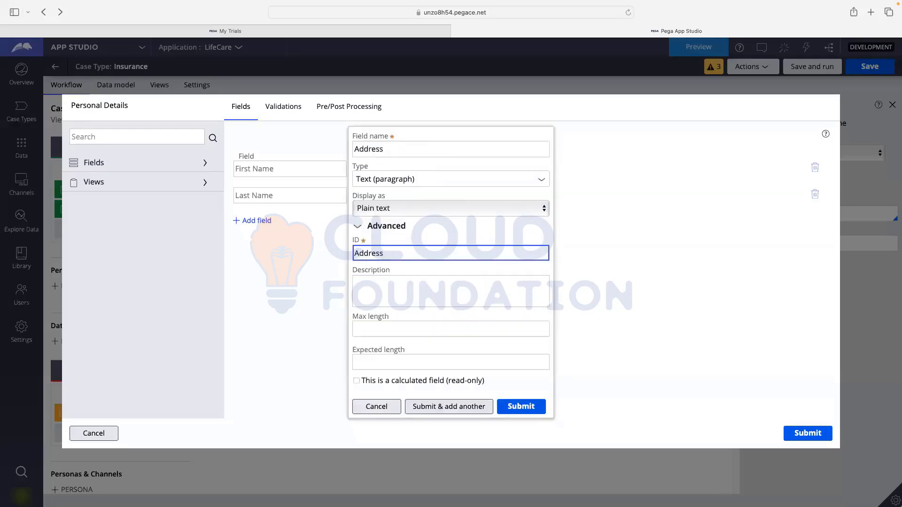
left_click(450, 409)
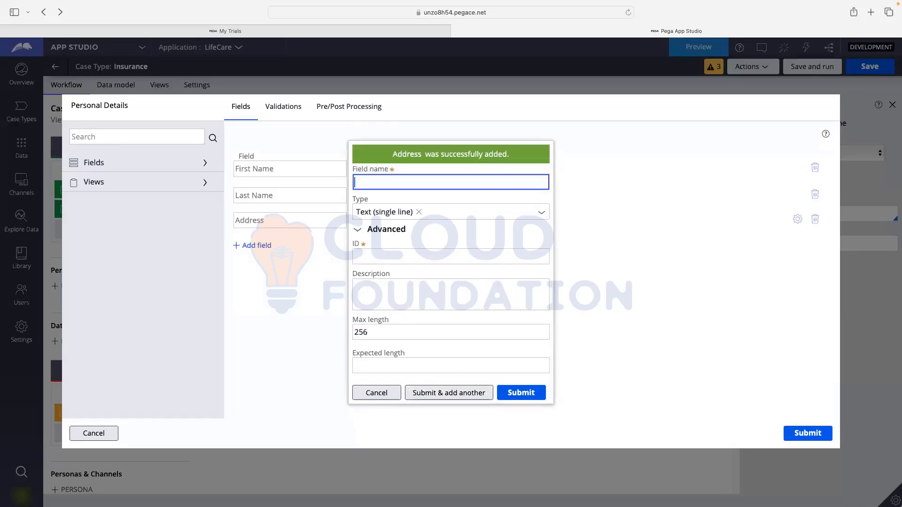
- Add a PhoneNumber field of type Phone with ID PhoneNumber_1 and submit it
type("Number")
left_click(419, 236)
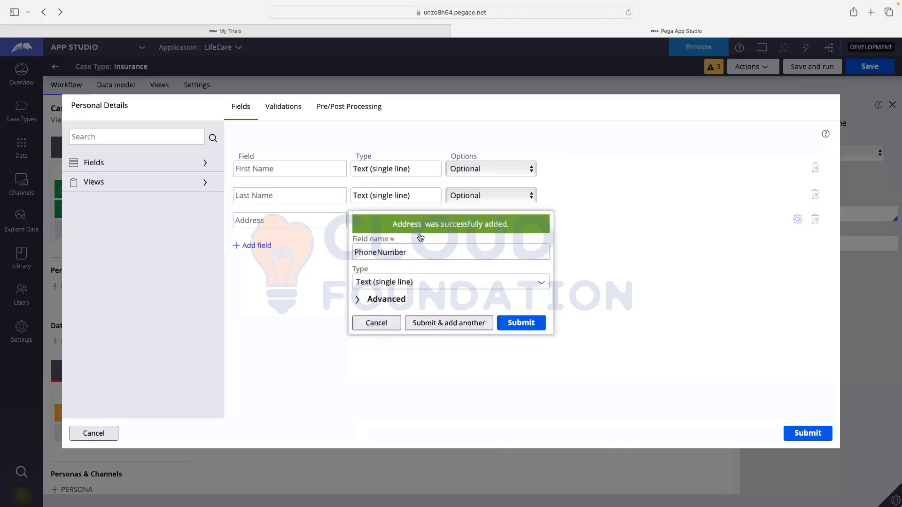
left_click(425, 244)
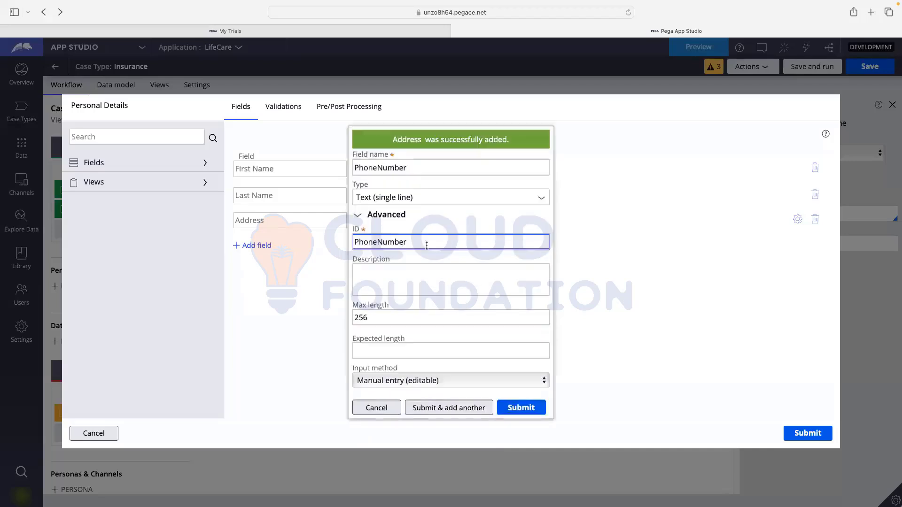
left_click(541, 200)
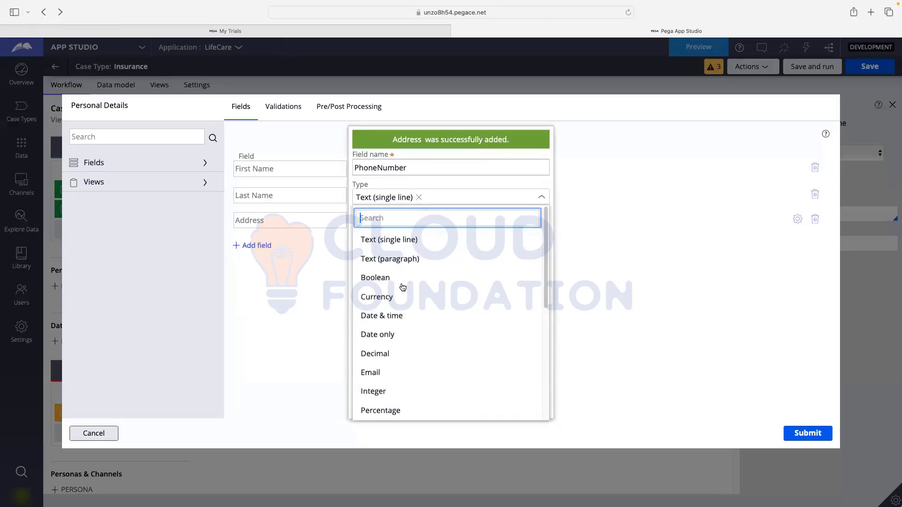
scroll(400, 296, "down", 5)
scroll(389, 362, "down", 3)
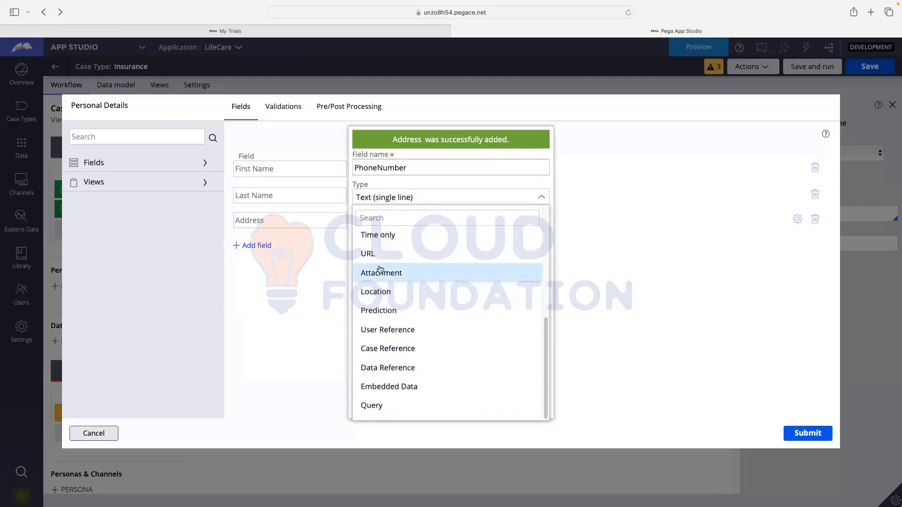
scroll(381, 329, "up", 1)
scroll(381, 329, "up", 1)
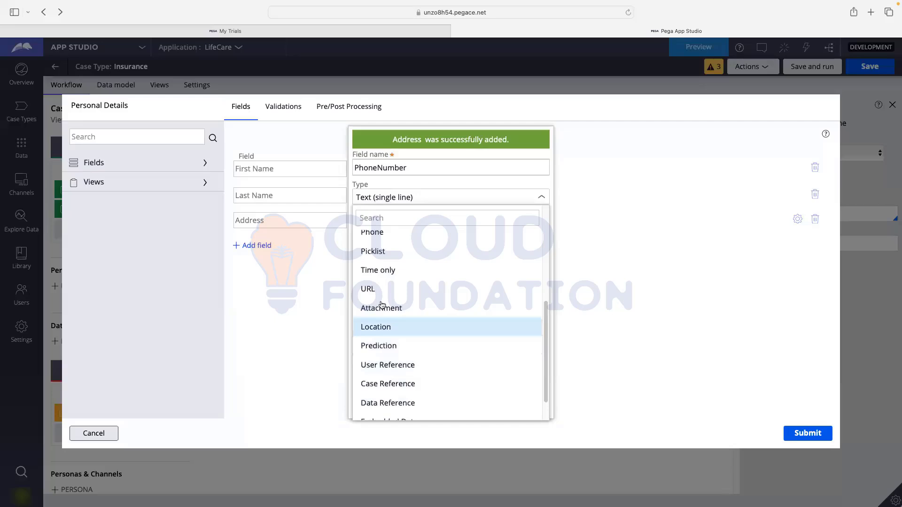
left_click(374, 233)
left_click(423, 248)
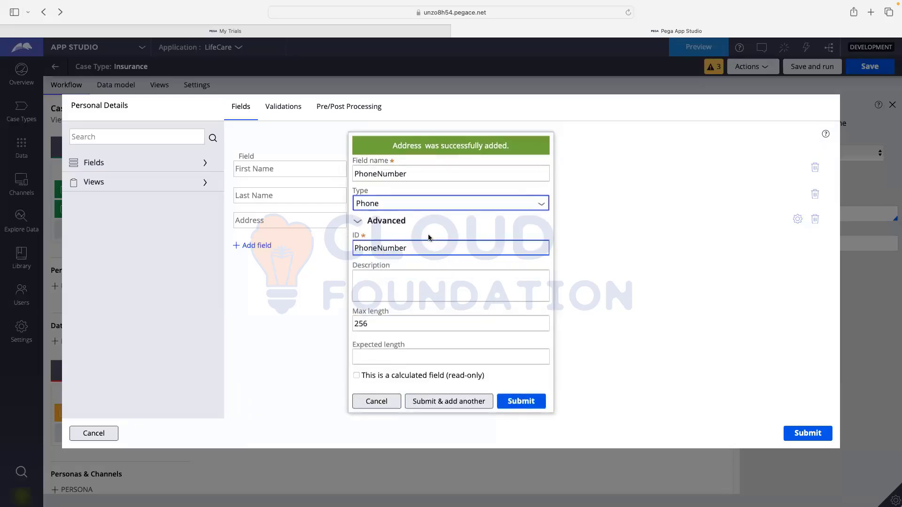
type("_1")
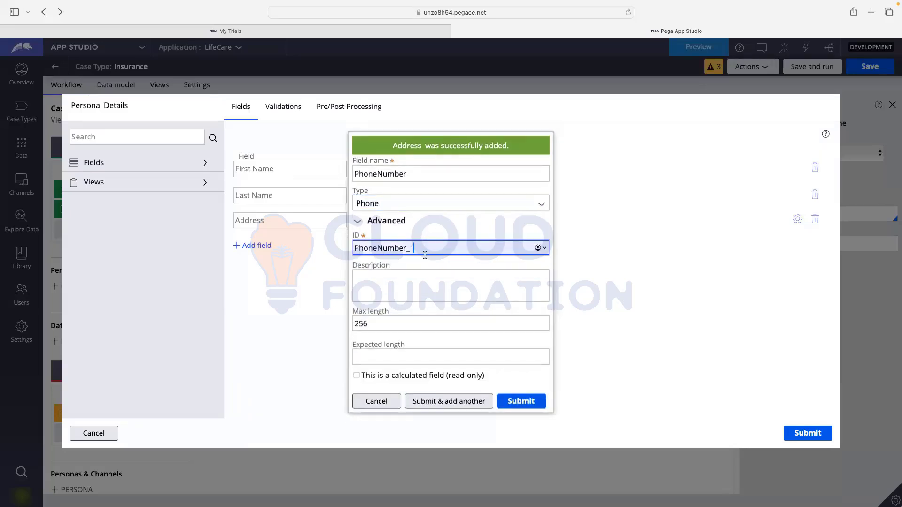
left_click(453, 401)
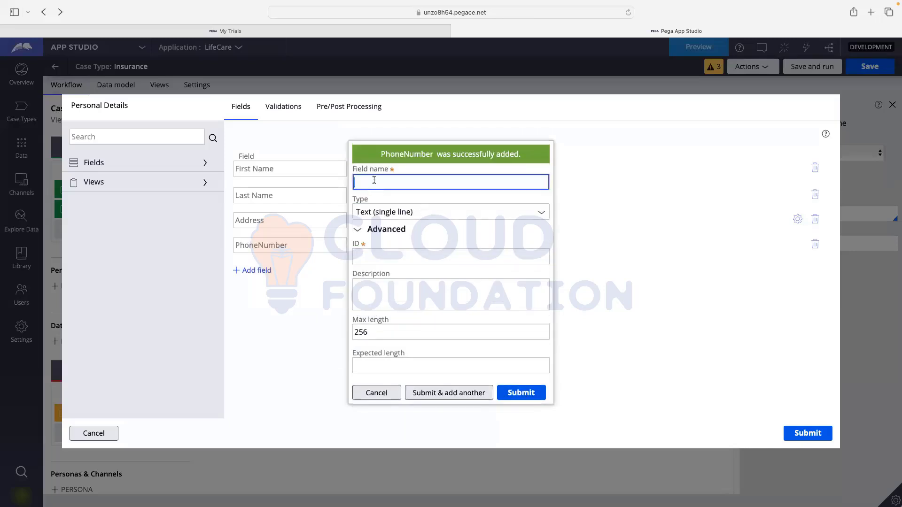
- Add an Email field of type Email with ID Email_1 and start another field
type("Email")
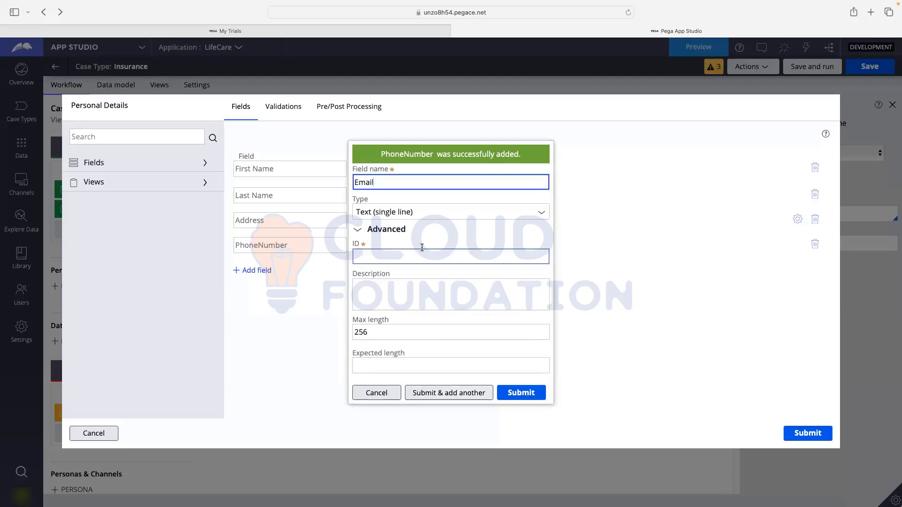
left_click(433, 257)
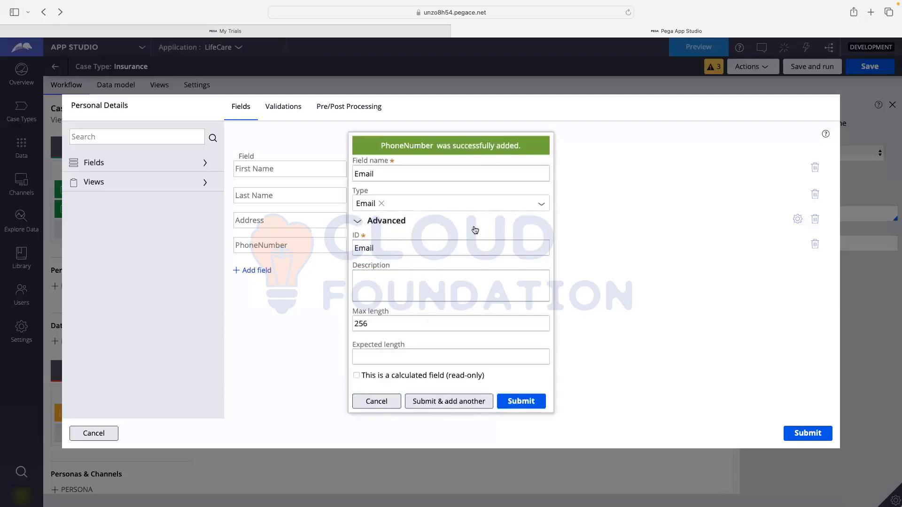
left_click(446, 241)
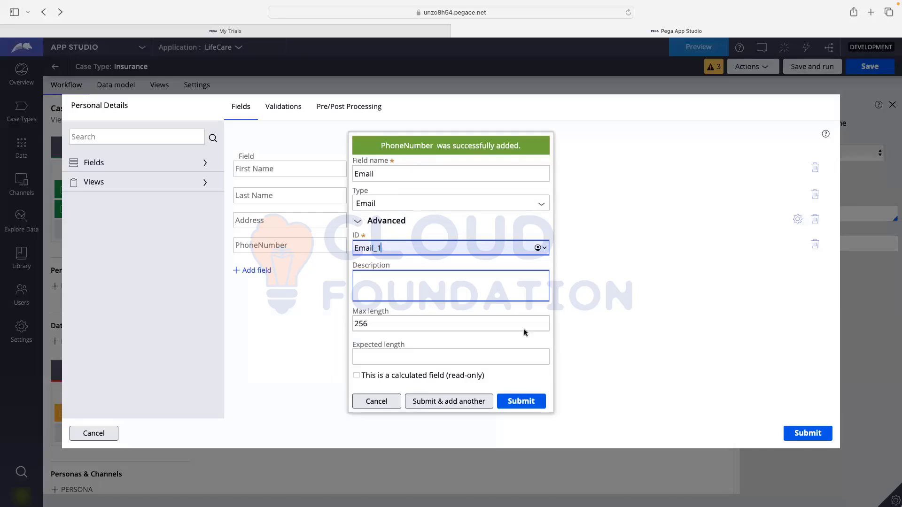
left_click(475, 403)
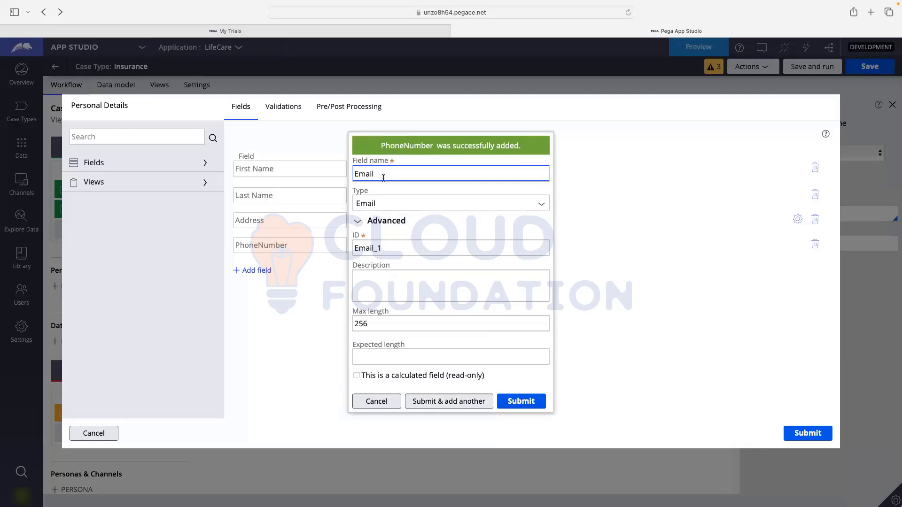
- Add an Age field of type Integer and submit the form
type("AGeg")
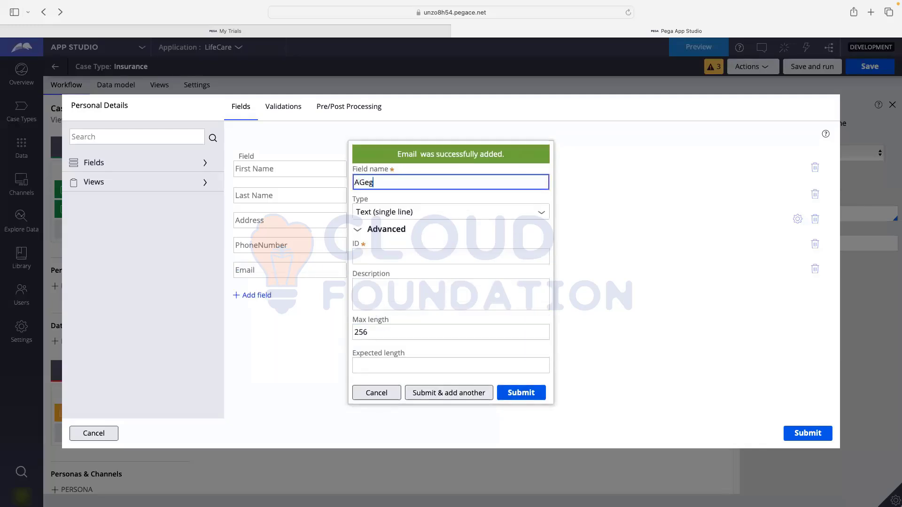
key("BackSpace")
key("BackSpace")
key("BackSpace")
key("BackSpace")
type("ge")
left_click(513, 230)
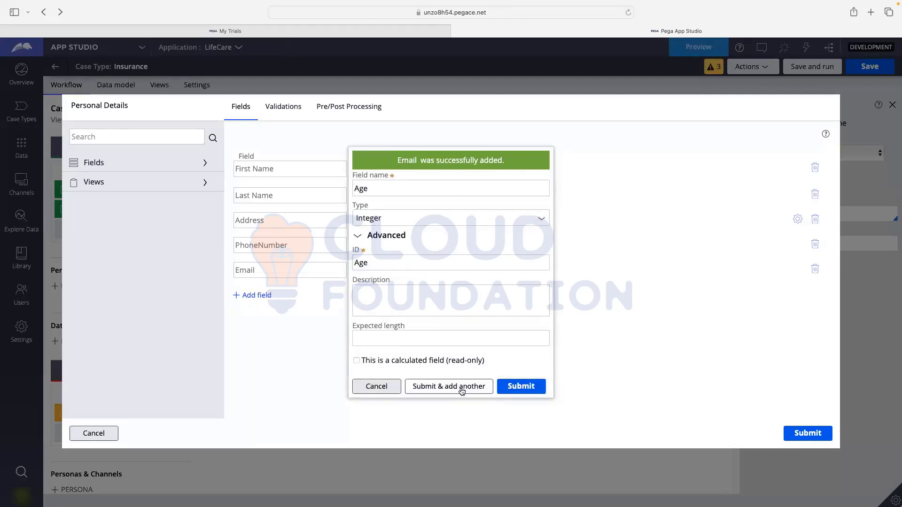
left_click(523, 390)
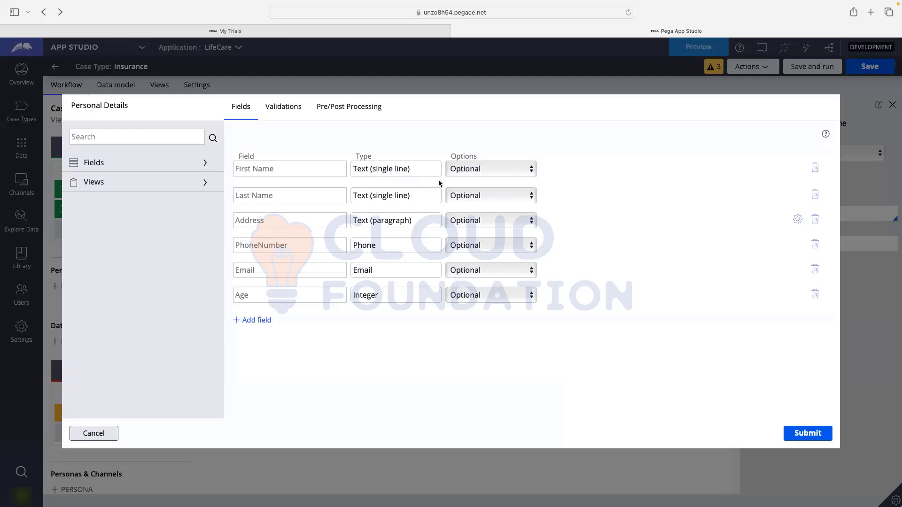
- Show First Name's choices: Optional, Required, Read-only and Calculated (read-only)
left_click(471, 170)
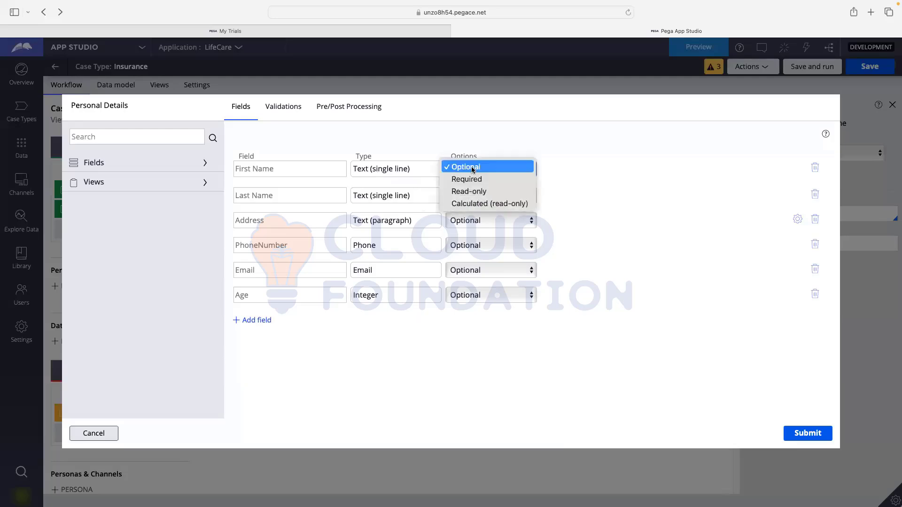
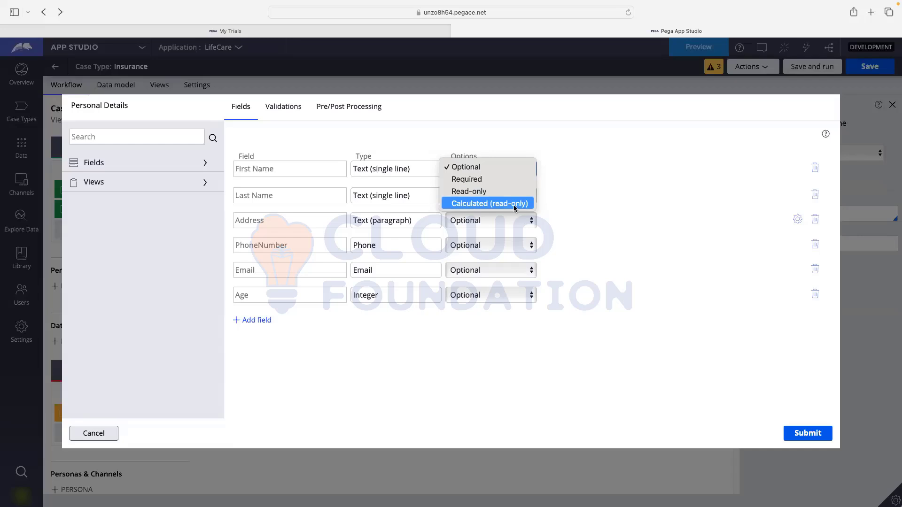
- Leave First Name optional and submit the six-field Personal Details view
left_click(585, 207)
left_click(813, 433)
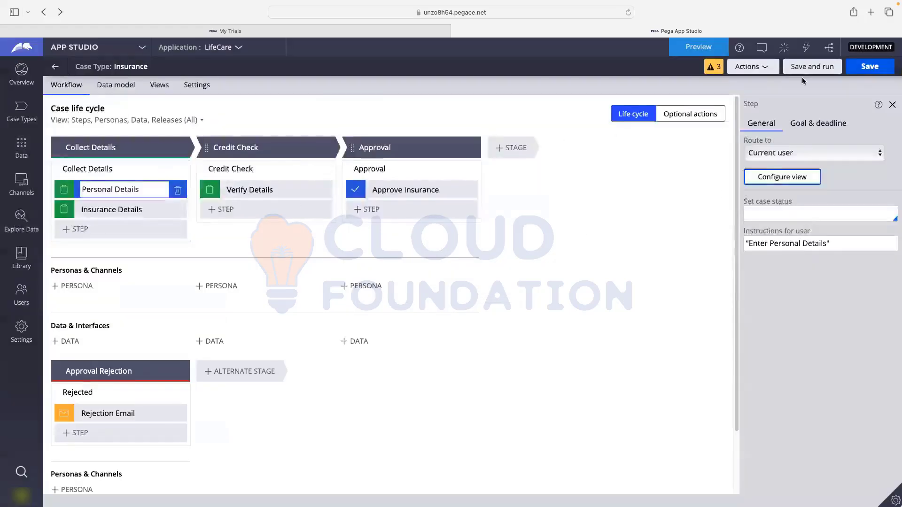
- Save the Insurance case type and launch a new Insurance case in preview
left_click(869, 67)
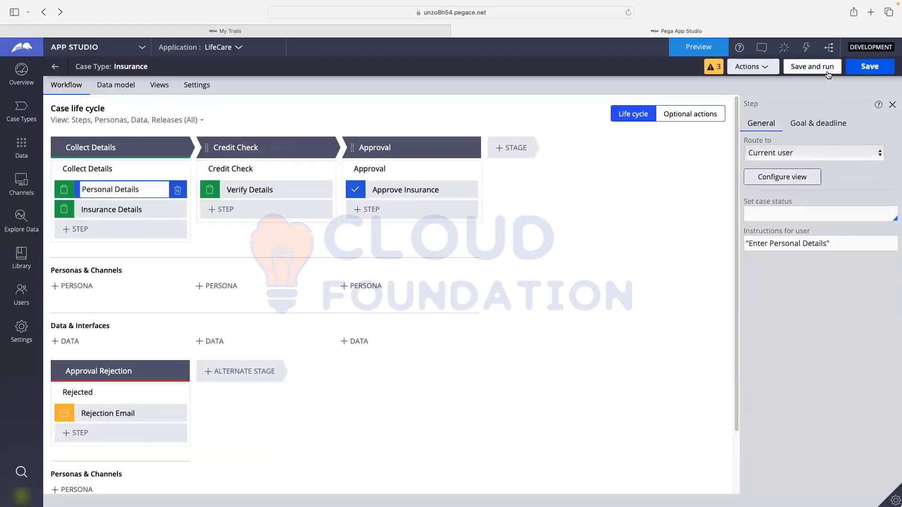
left_click(807, 70)
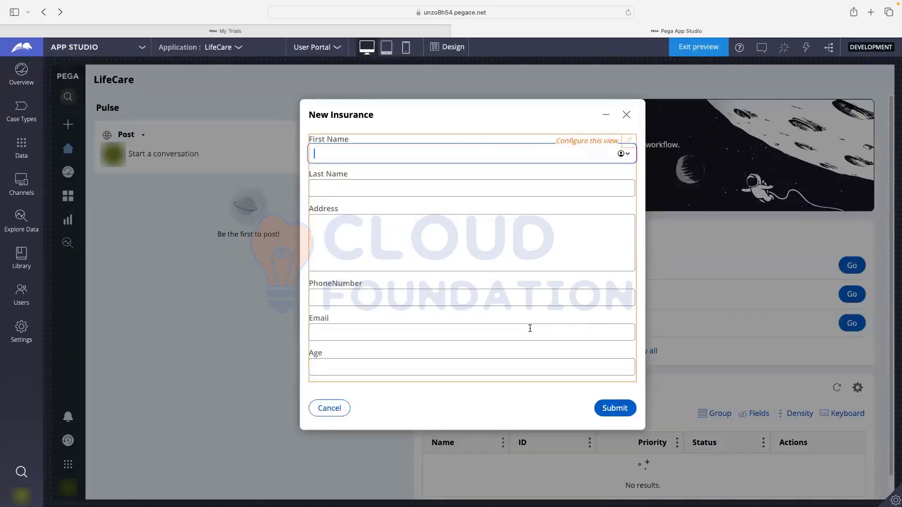
left_click_drag(309, 115, 382, 115)
- Enter a first name and last name in the New Insurance form
left_click(360, 153)
type("Harsha")
left_click(335, 188)
type("Harsh")
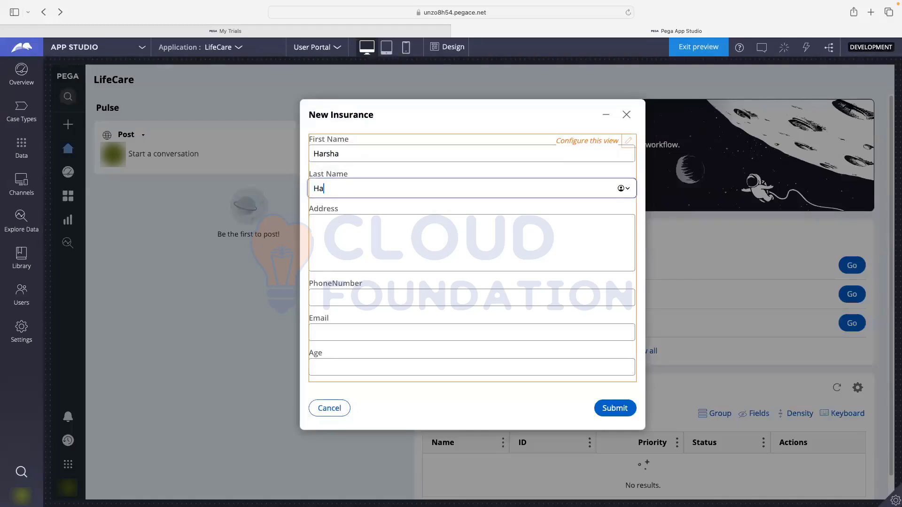
- Enter address 'Test', a 10-digit phone number and an e-mail address
left_click(335, 232)
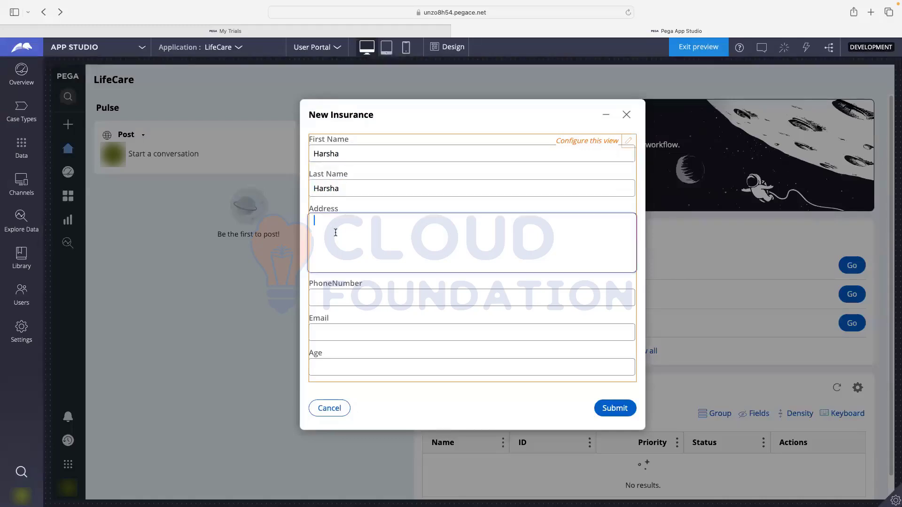
type("H")
key("BackSpace")
type("Test")
left_click(340, 301)
type("98")
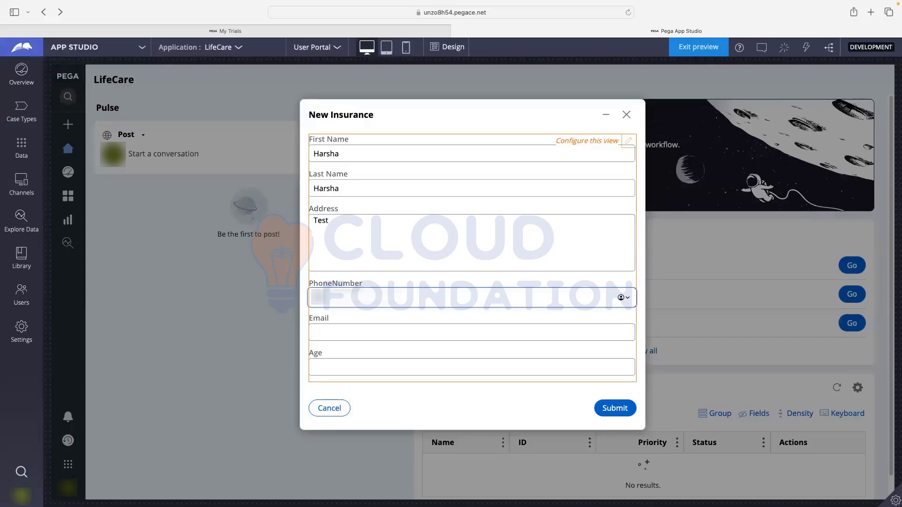
type("76543210")
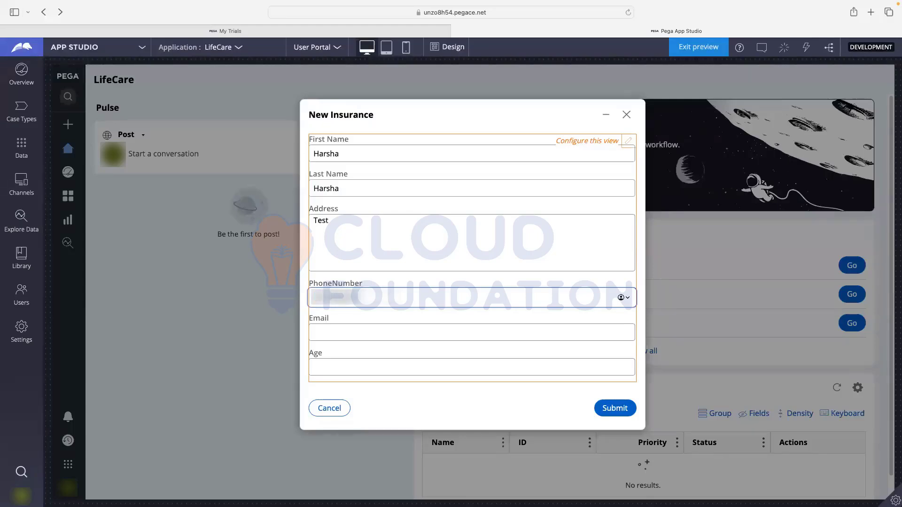
left_click(340, 339)
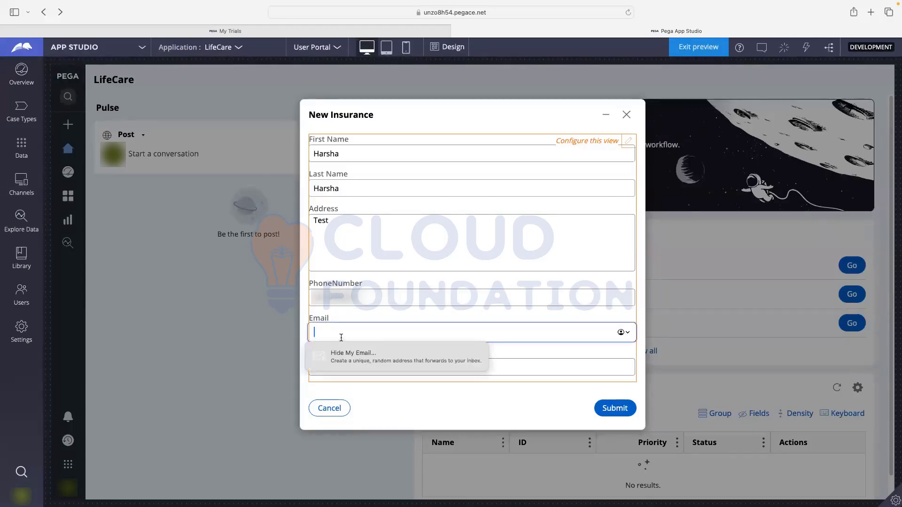
type("ancq")
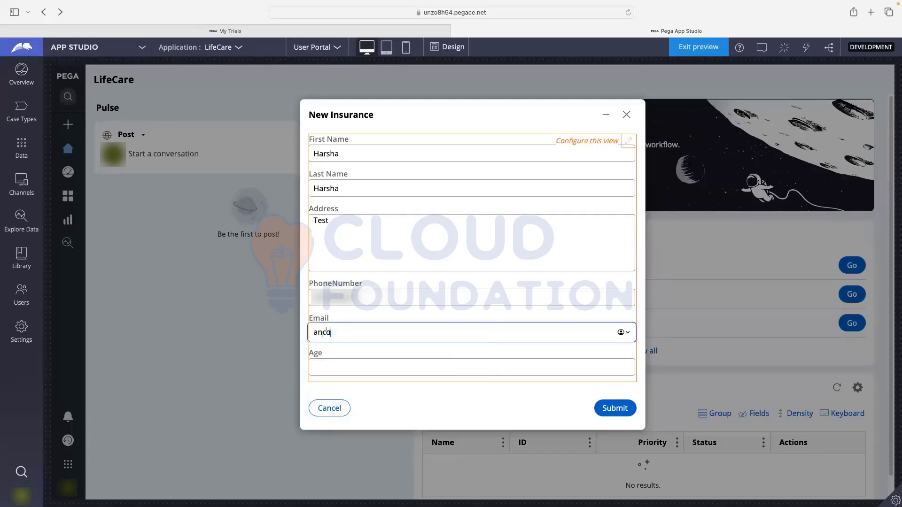
type("@")
type("efgh")
type(".com")
- Remove the @ from the e-mail to trigger the invalid e-mail validation error
left_click(338, 332)
key("BackSpace")
left_click(610, 405)
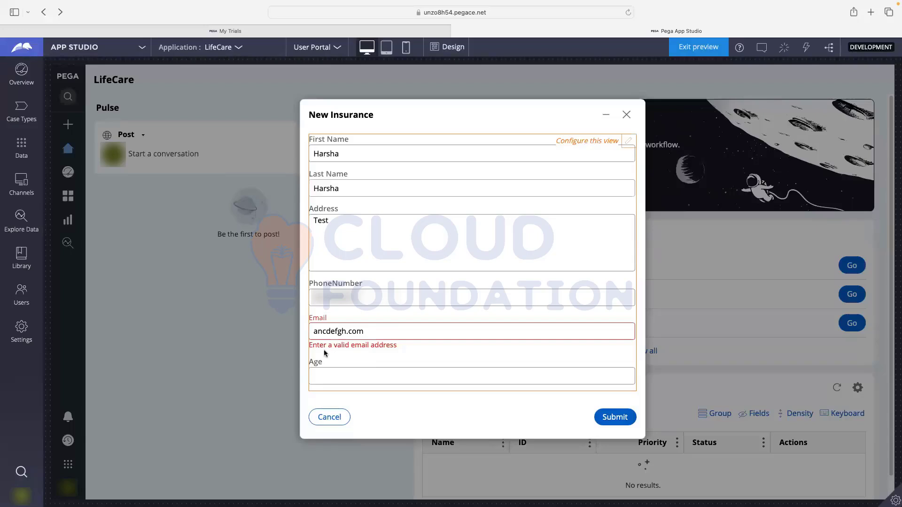
left_click_drag(311, 346, 402, 351)
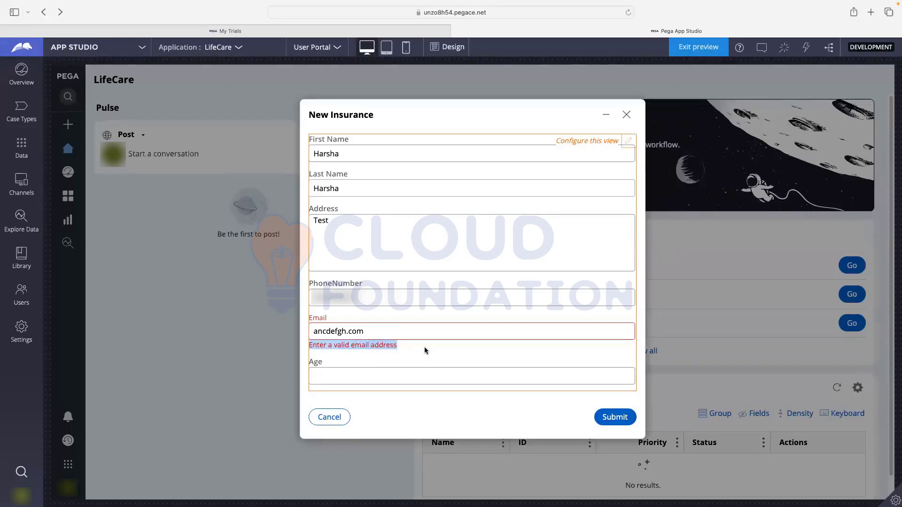
left_click(425, 350)
- Reinsert the @ so the e-mail address validates without error
left_click(329, 338)
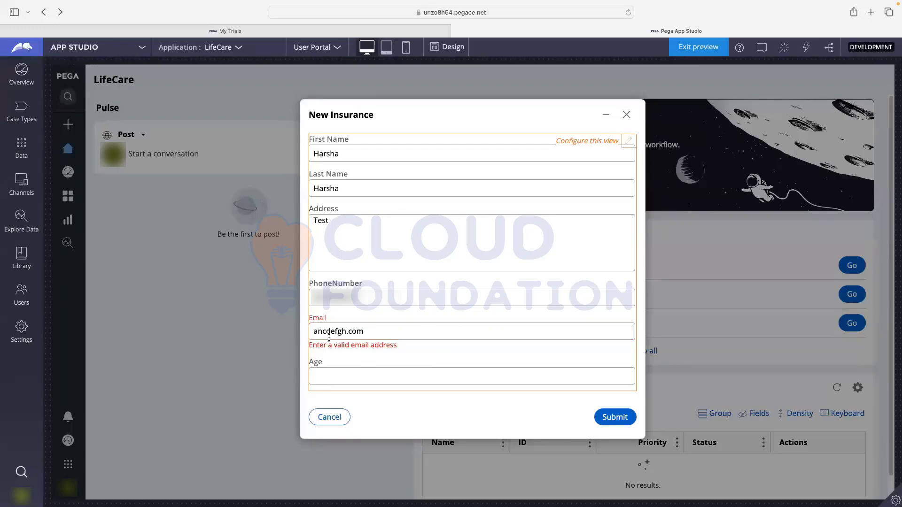
left_click(331, 332)
type("@")
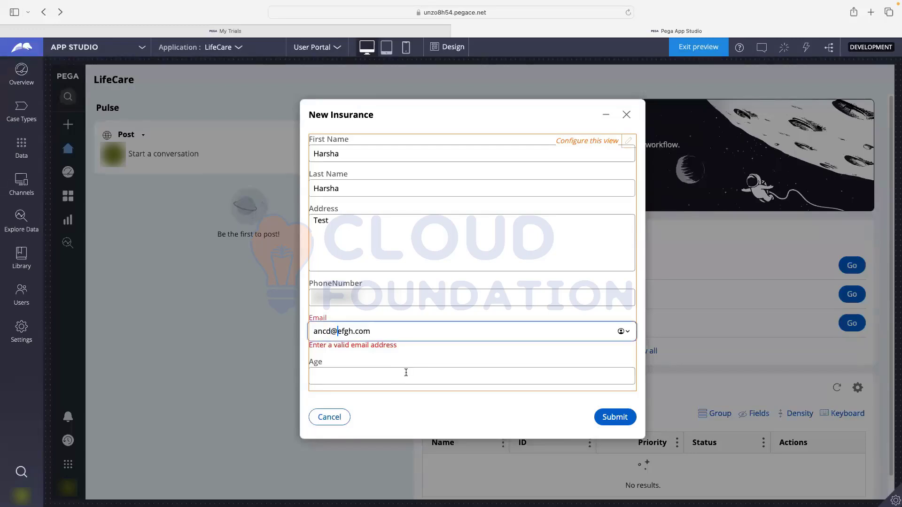
left_click(422, 358)
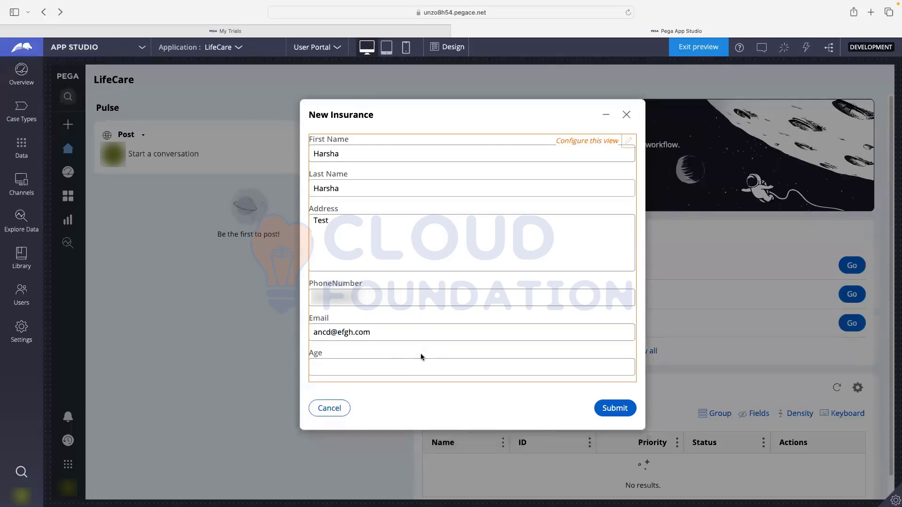
double_click(340, 332)
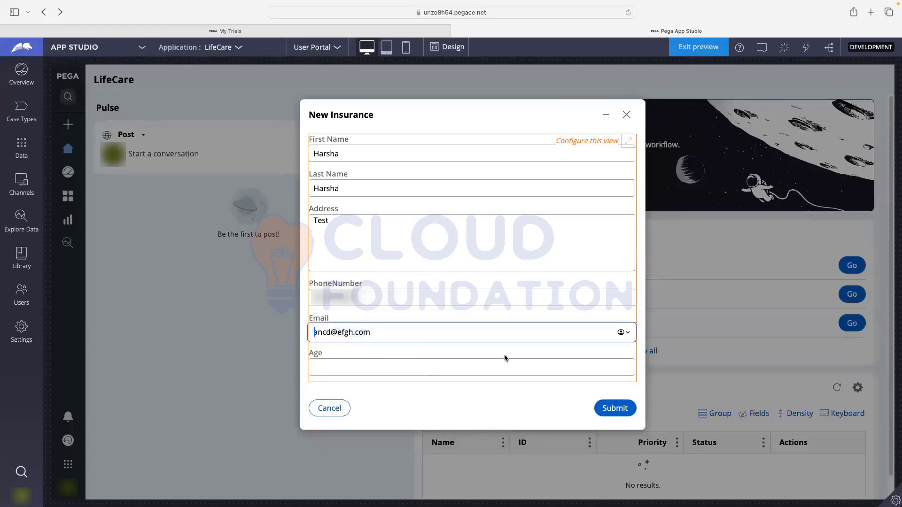
left_click(395, 365)
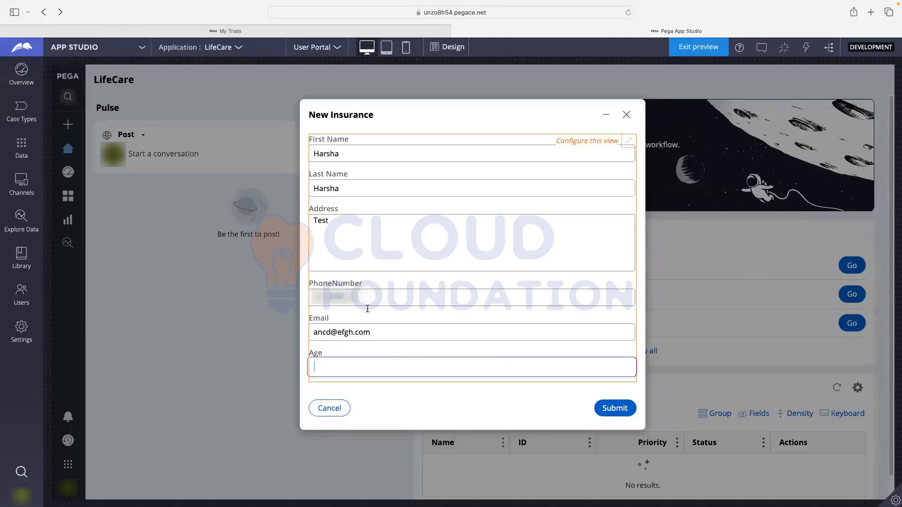
- Submit the case details, advance past Insurance Details and Verify Details, and approve the case
left_click(611, 407)
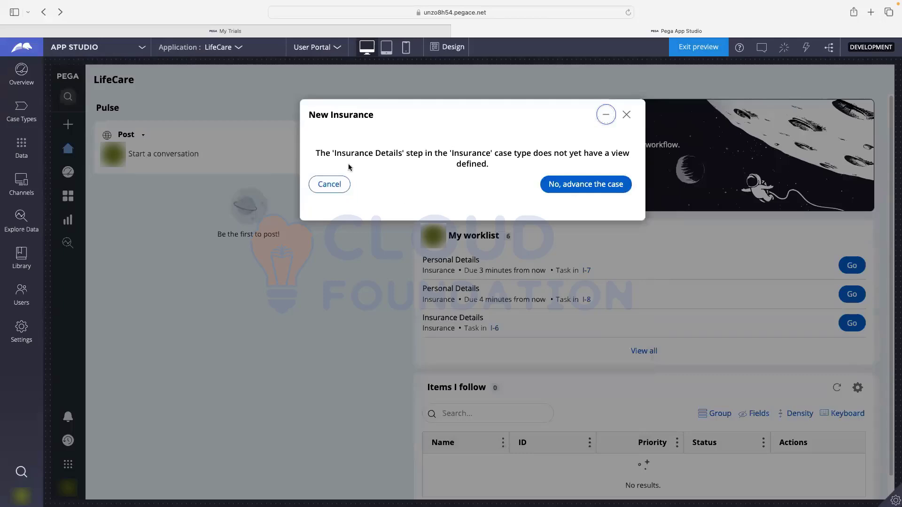
left_click_drag(334, 154, 400, 153)
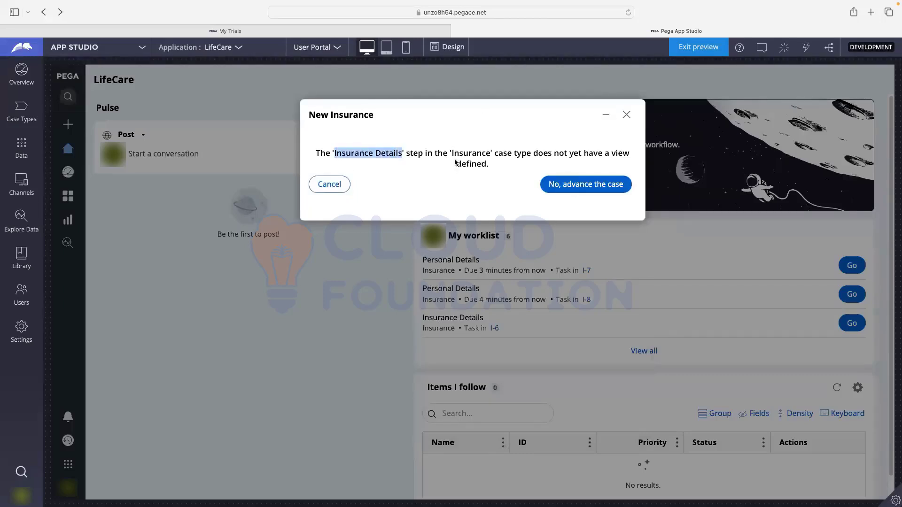
left_click(574, 192)
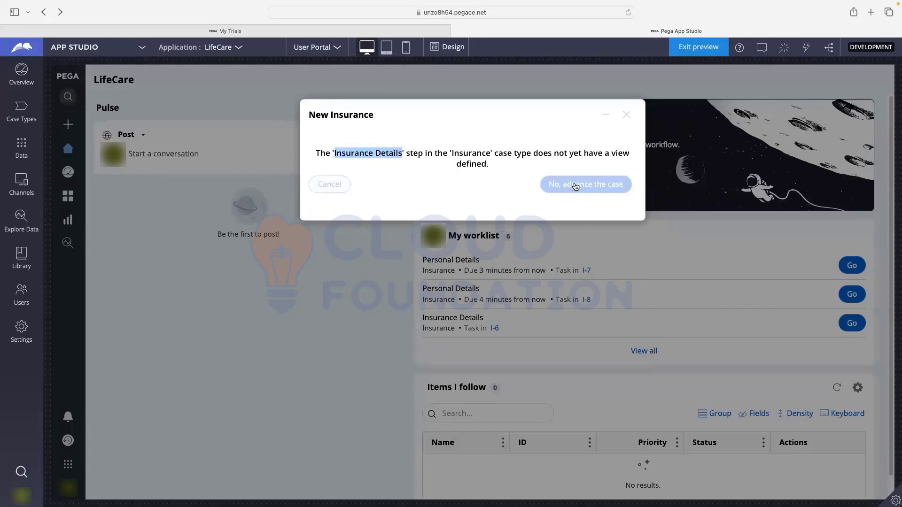
left_click(574, 191)
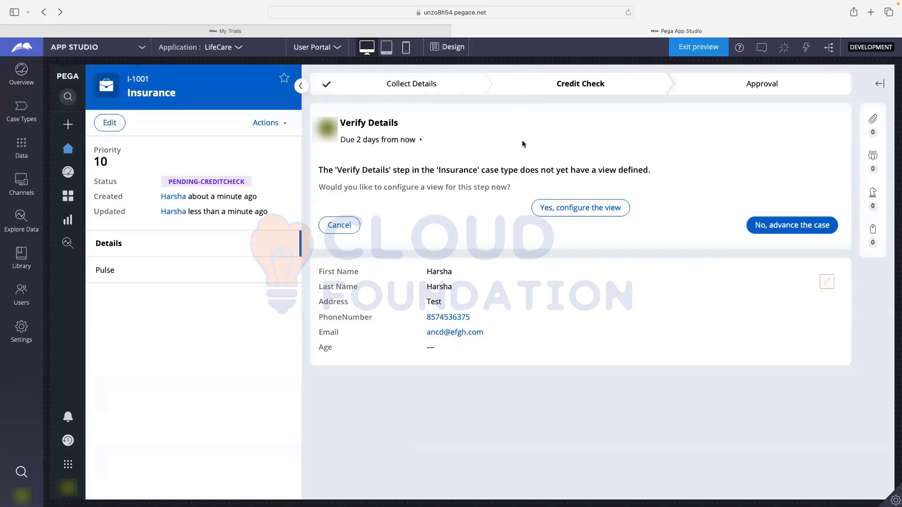
left_click(788, 227)
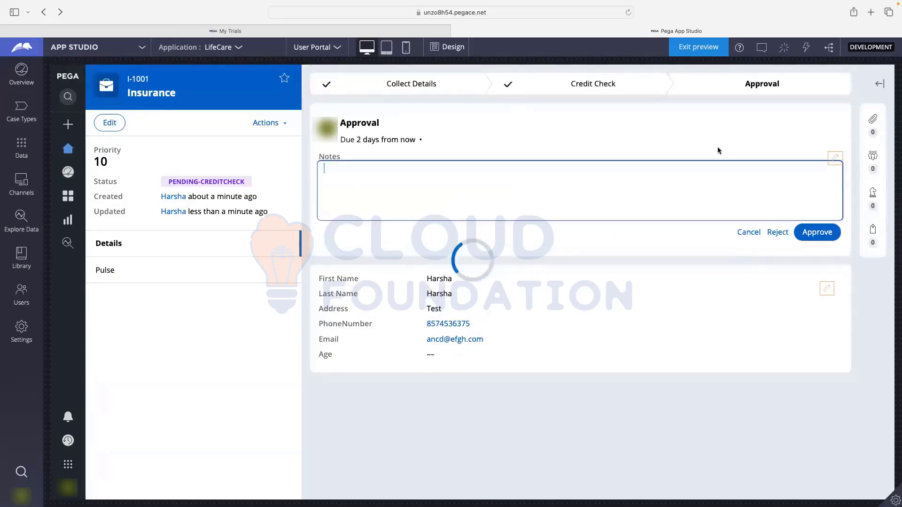
left_click(825, 233)
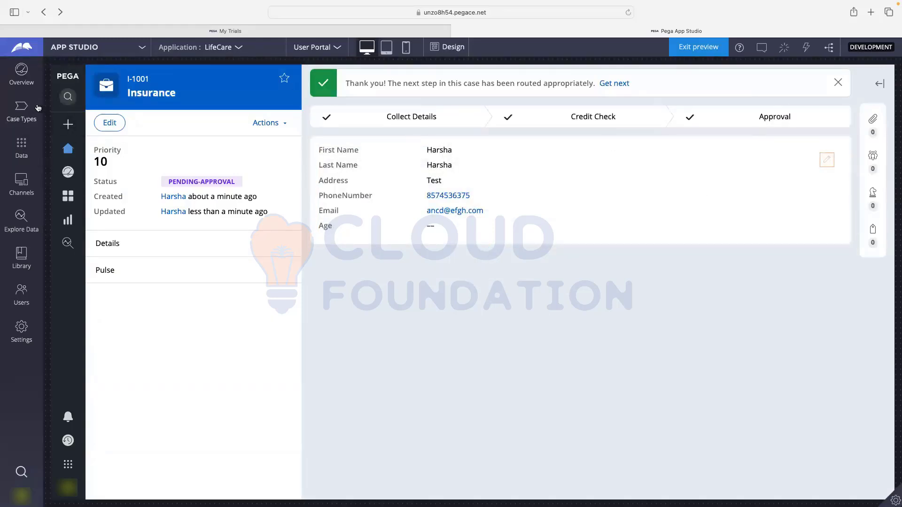
- Open the Insurance case type and configure the empty Insurance Details step view
left_click(21, 110)
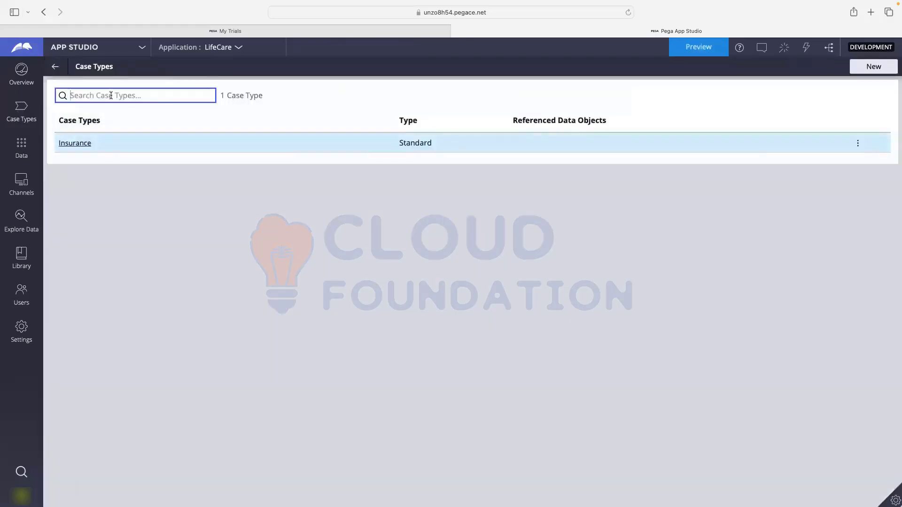
left_click(67, 145)
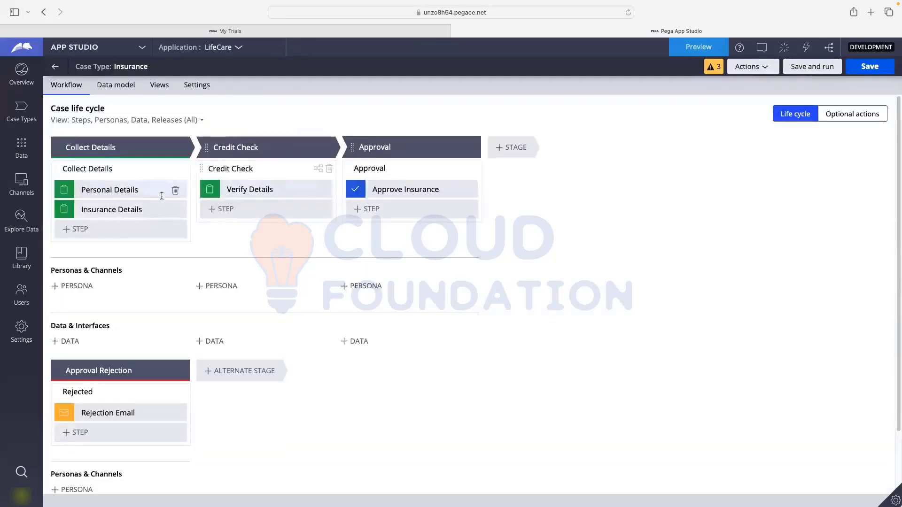
left_click(105, 209)
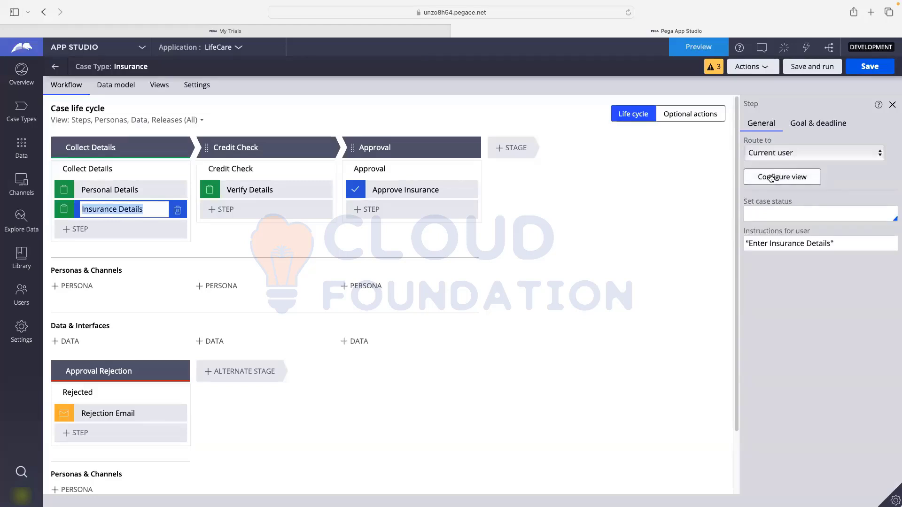
left_click(771, 178)
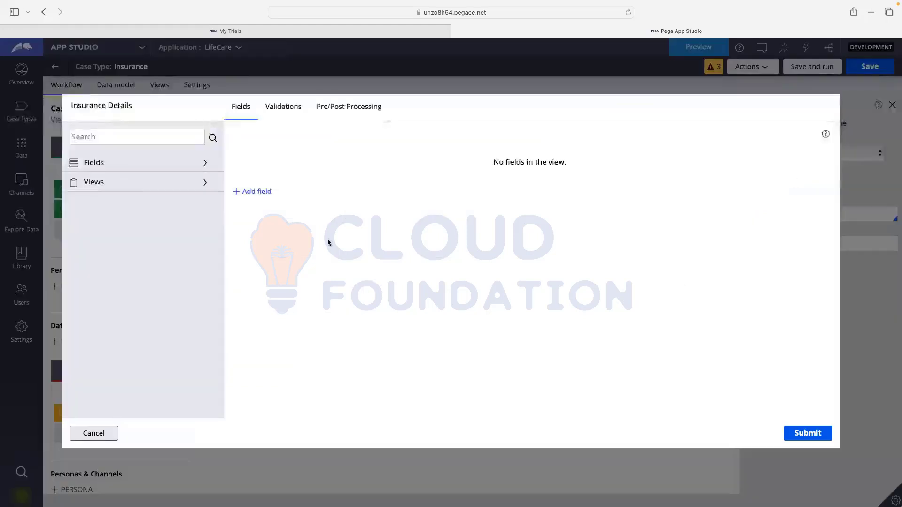
- Add an Insurance Type picklist field to the Insurance Details view
left_click(257, 192)
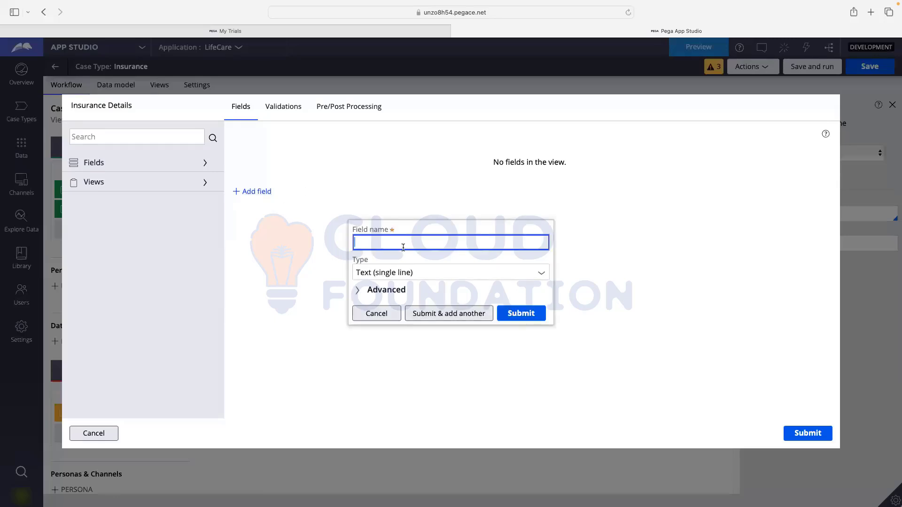
type("Insurance Type")
left_click(442, 290)
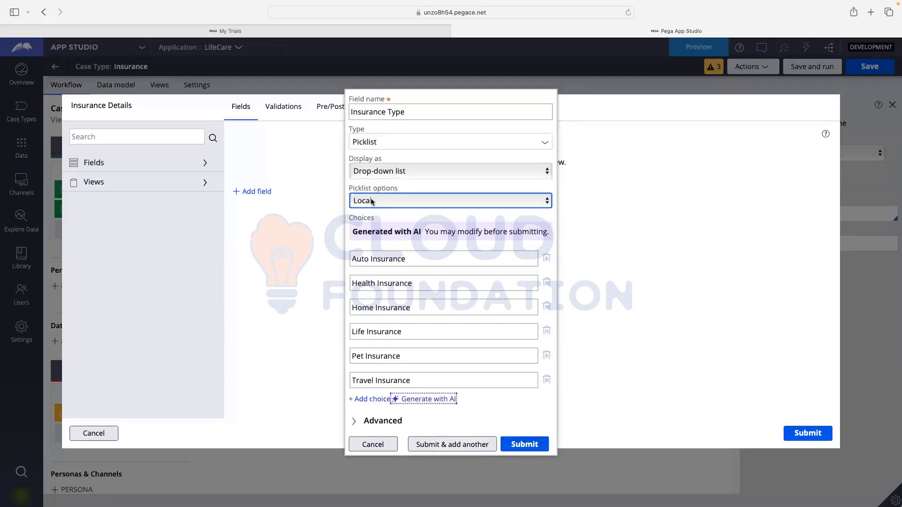
left_click(458, 444)
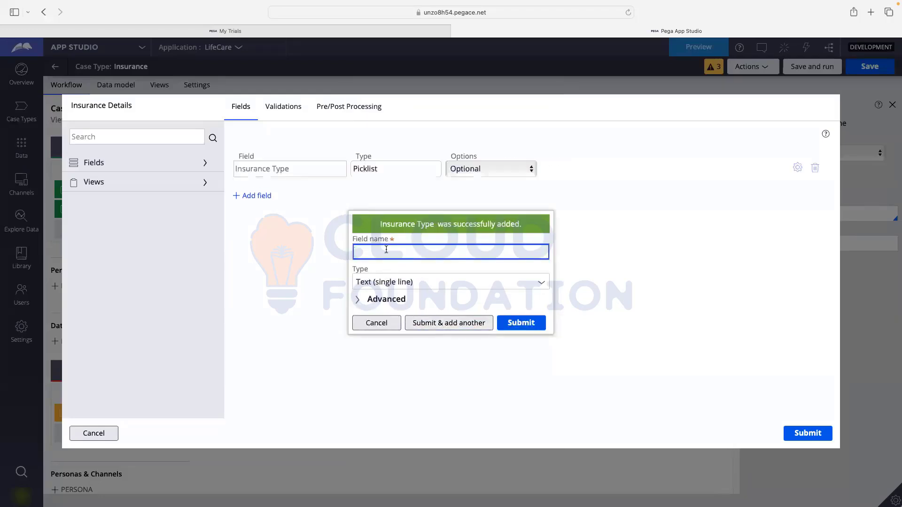
- Add a Description paragraph text field and submit the Insurance Details view
type("Descrption")
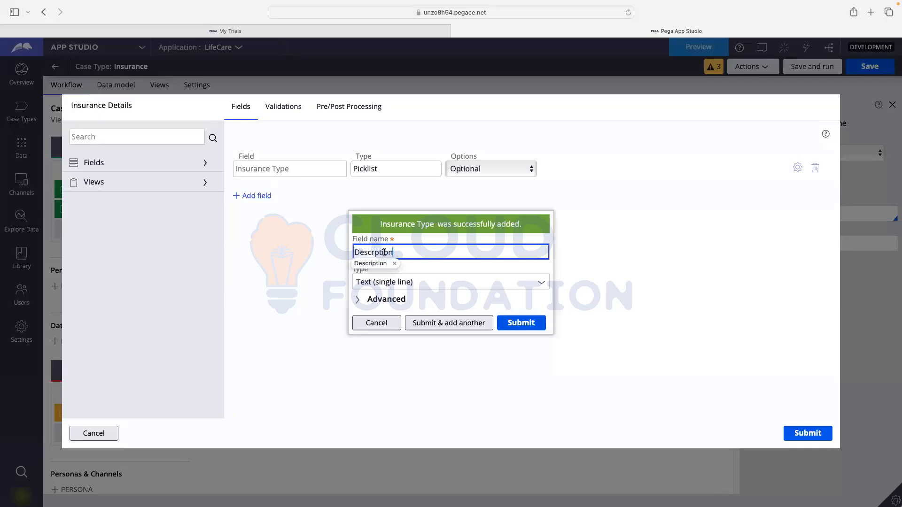
left_click(376, 264)
left_click(485, 305)
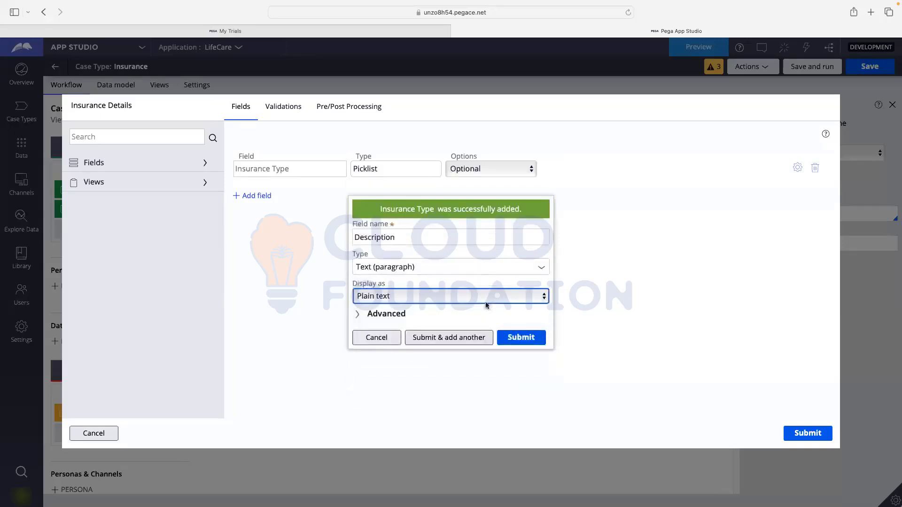
left_click(520, 337)
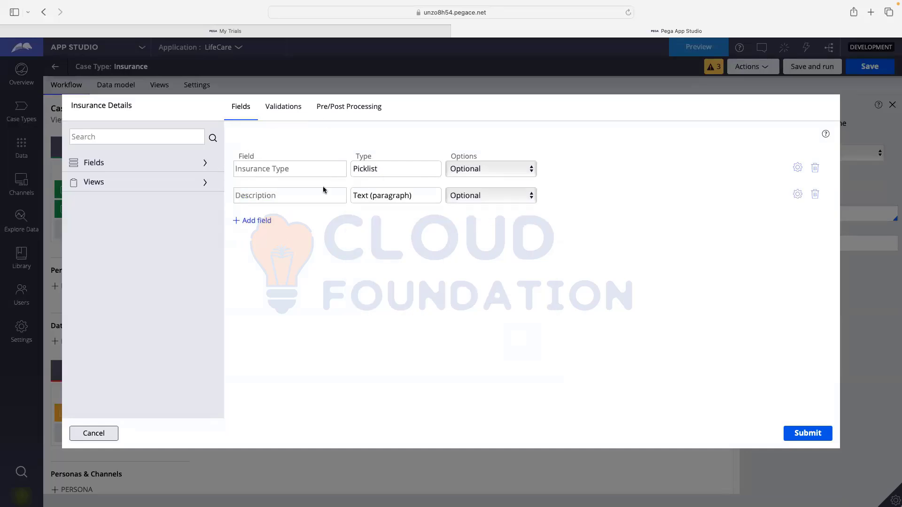
left_click(807, 433)
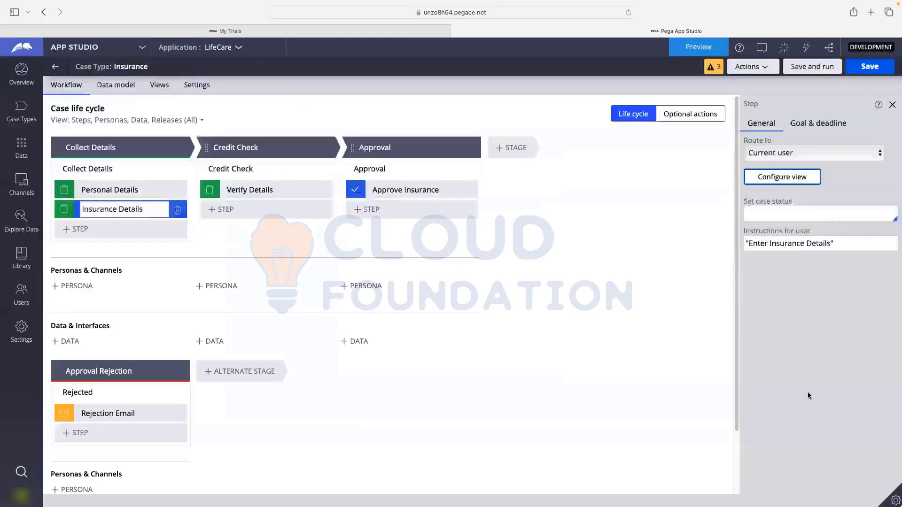
- Save and run a test case, submitting placeholder names, address, phone and e-mail
left_click(866, 69)
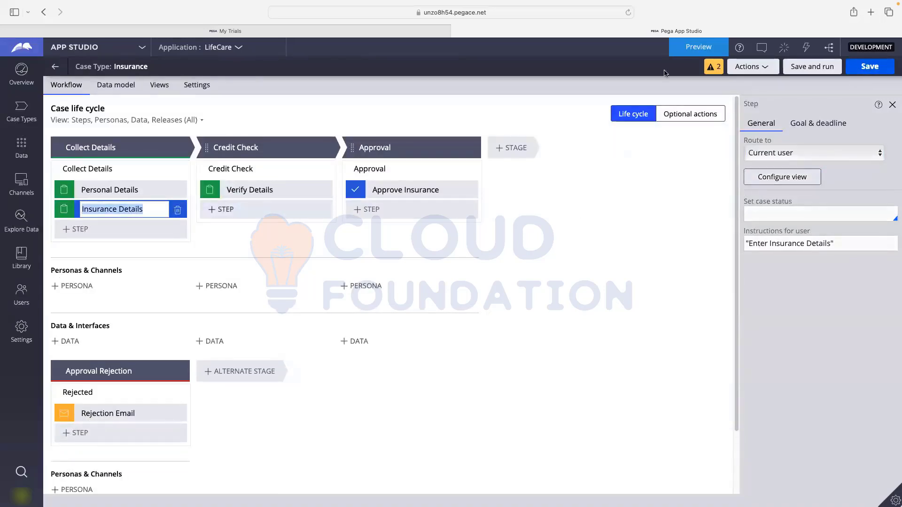
left_click(826, 68)
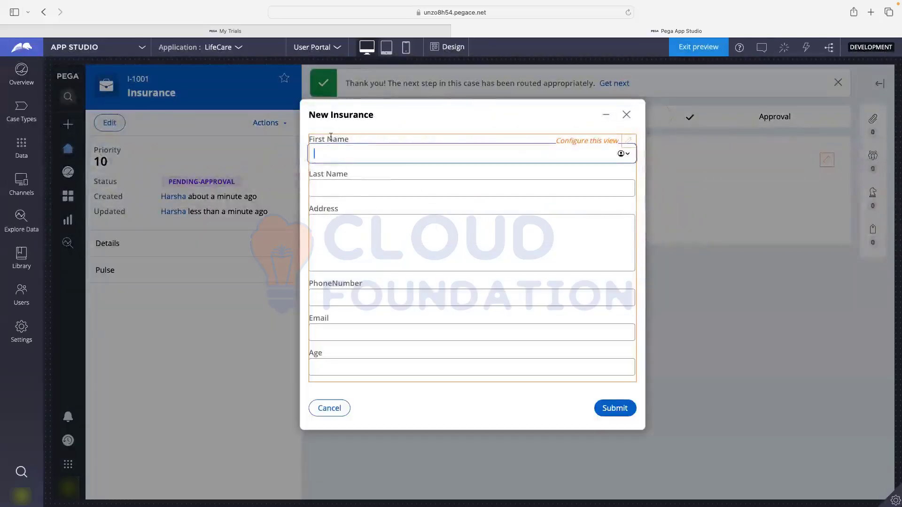
type("fdsfsd")
left_click(368, 188)
type("fsdfsdf")
left_click(342, 232)
type("sdfsdfsdf")
left_click(340, 297)
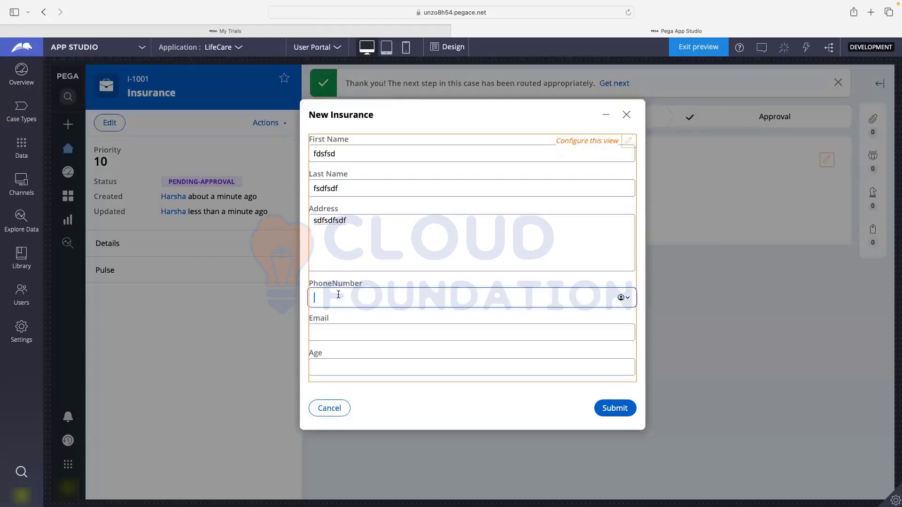
type("4234234234")
left_click(344, 336)
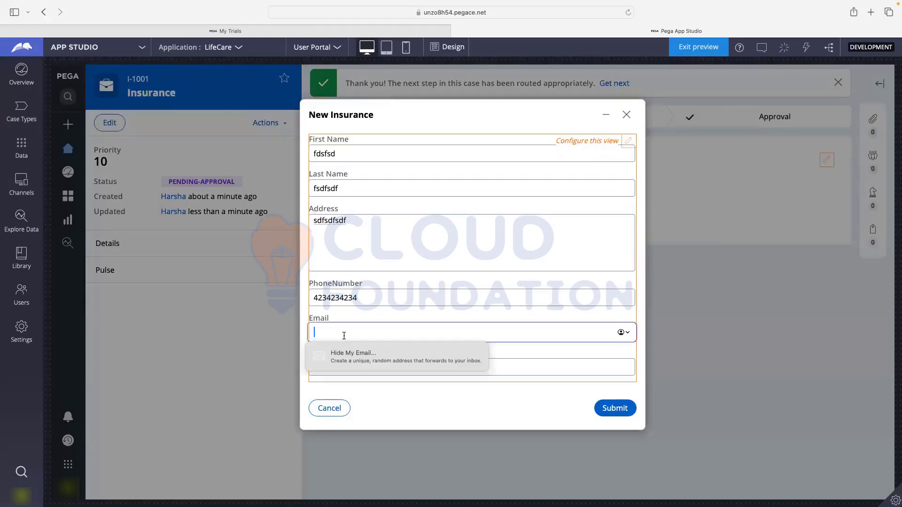
type("abc@")
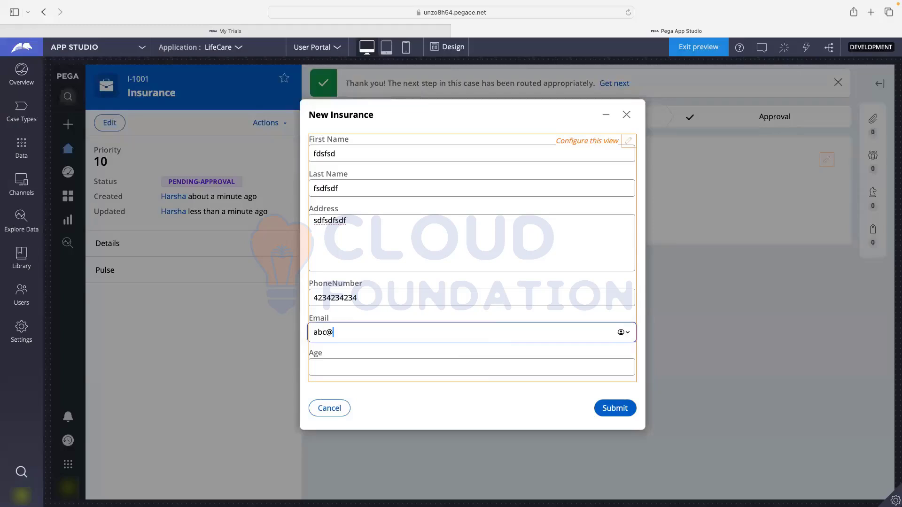
type("efgh.com")
left_click(626, 413)
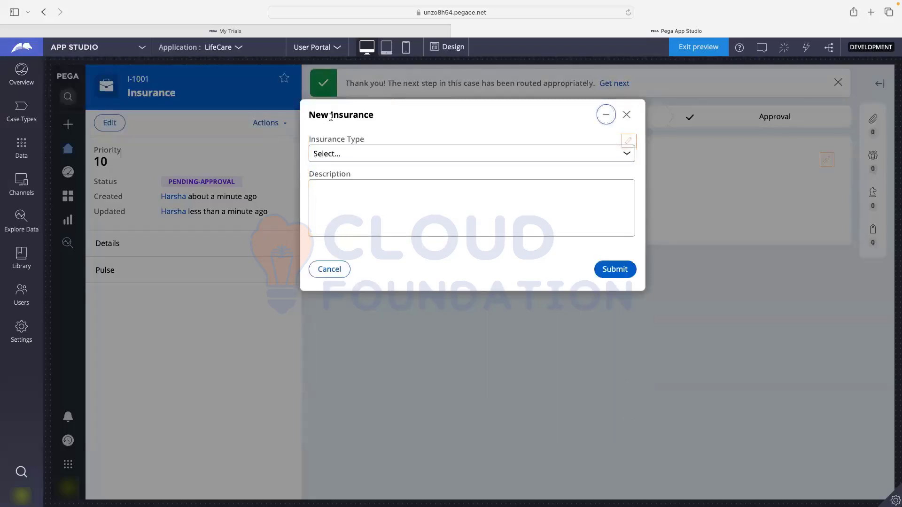
- Choose Home Insurance, enter a placeholder Description and submit the insurance details
left_click_drag(310, 115, 427, 115)
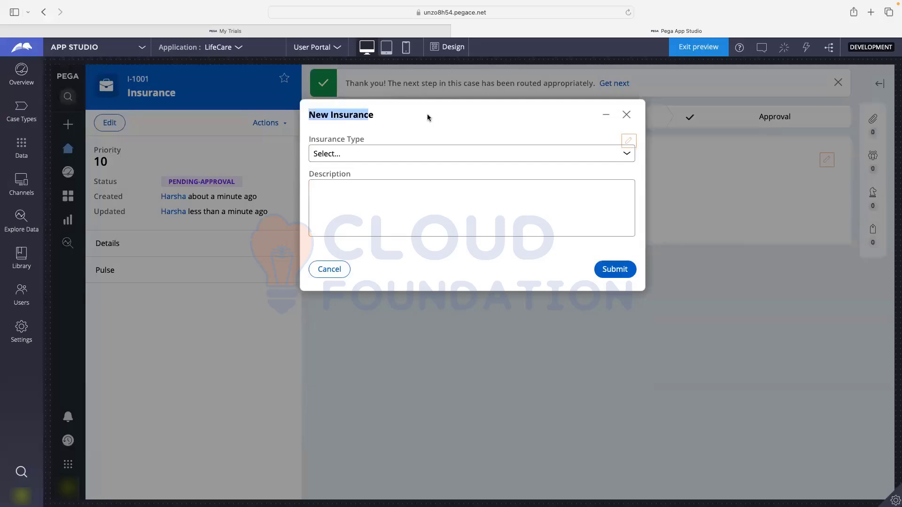
left_click(427, 115)
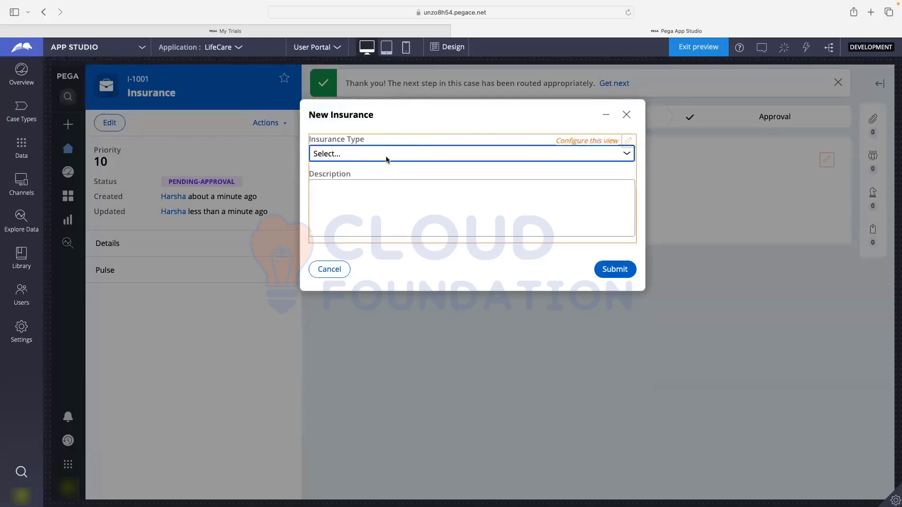
left_click(387, 160)
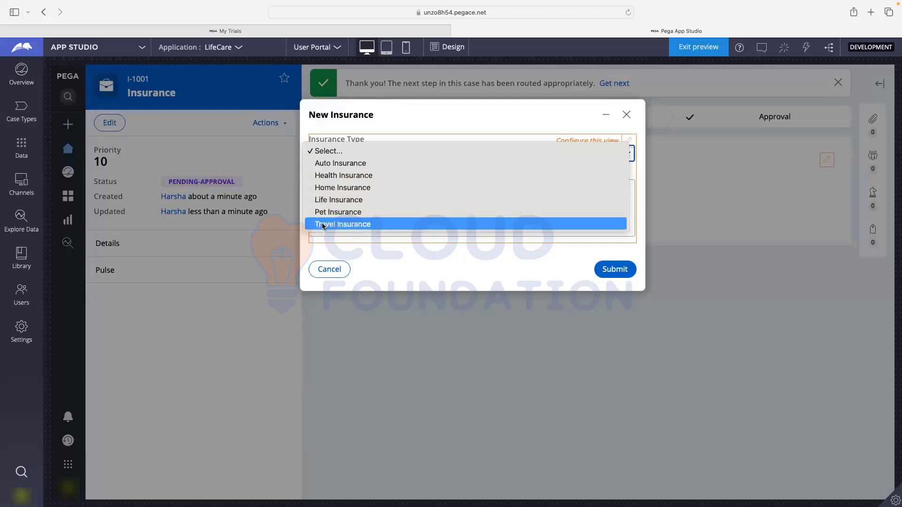
left_click(329, 188)
left_click(384, 189)
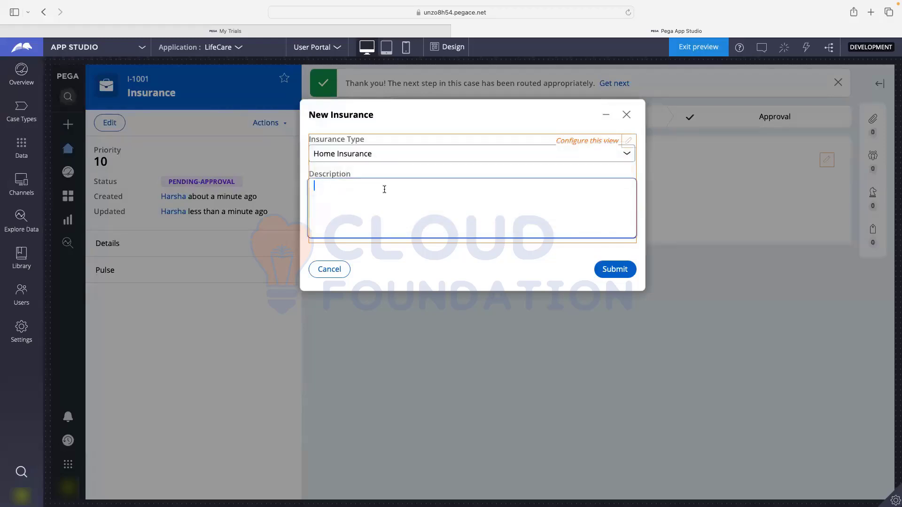
type("fdsfdsfsdfsdfsdfsdfs")
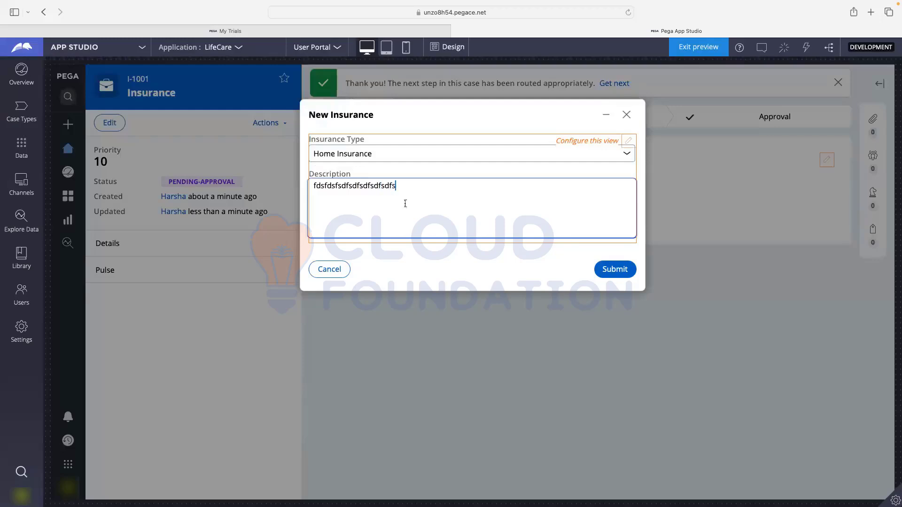
left_click(606, 270)
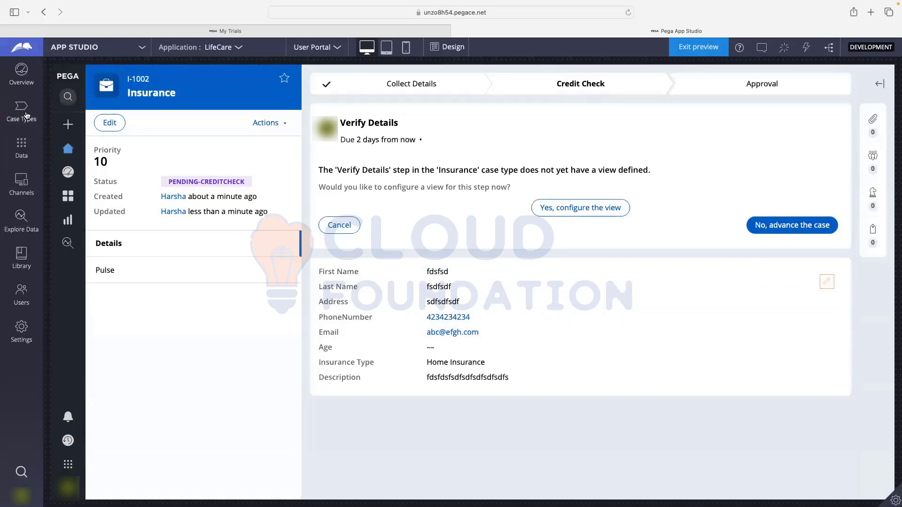
- Open the view configuration of the Verify Details step in the Insurance case type
left_click(22, 113)
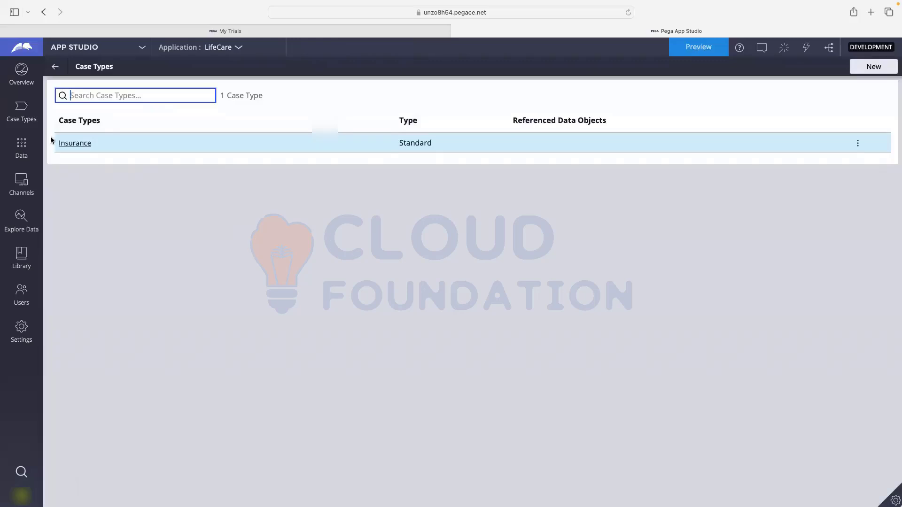
left_click(70, 144)
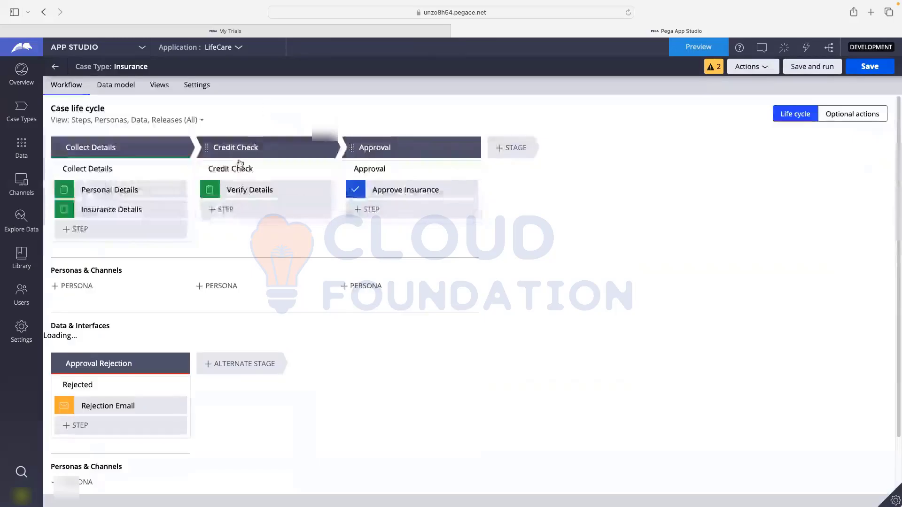
left_click(250, 190)
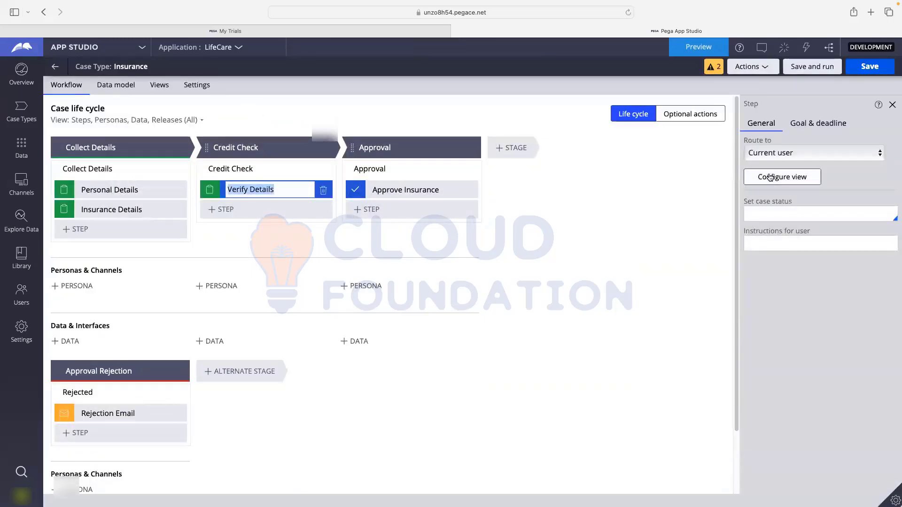
left_click(770, 177)
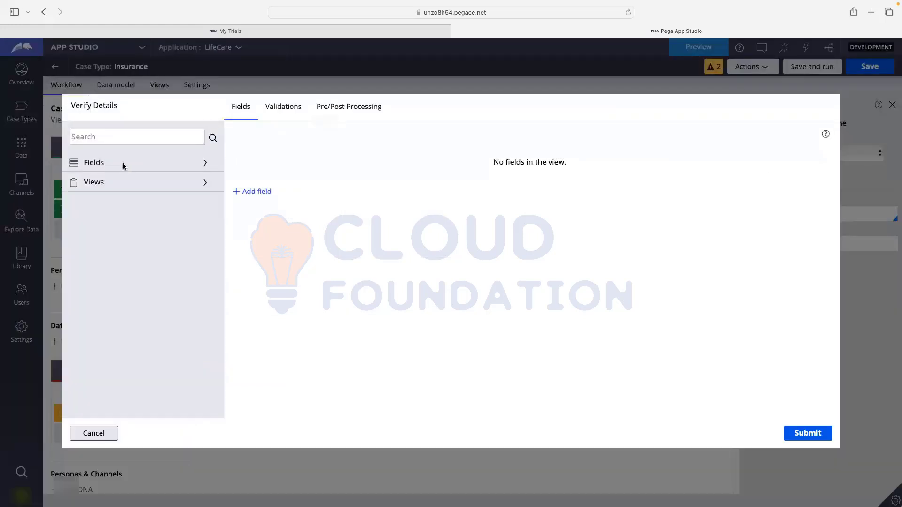
- Add Address, Age and Description fields to the Verify Details form
left_click(124, 166)
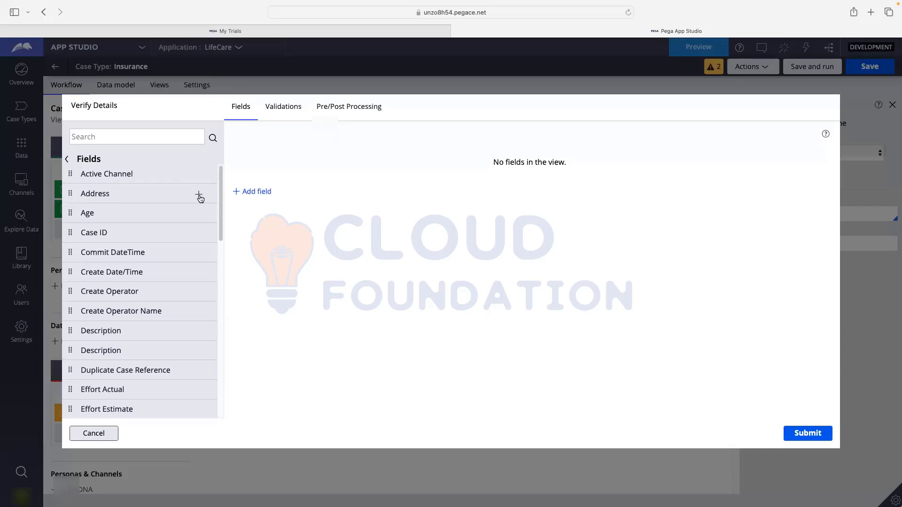
left_click(199, 195)
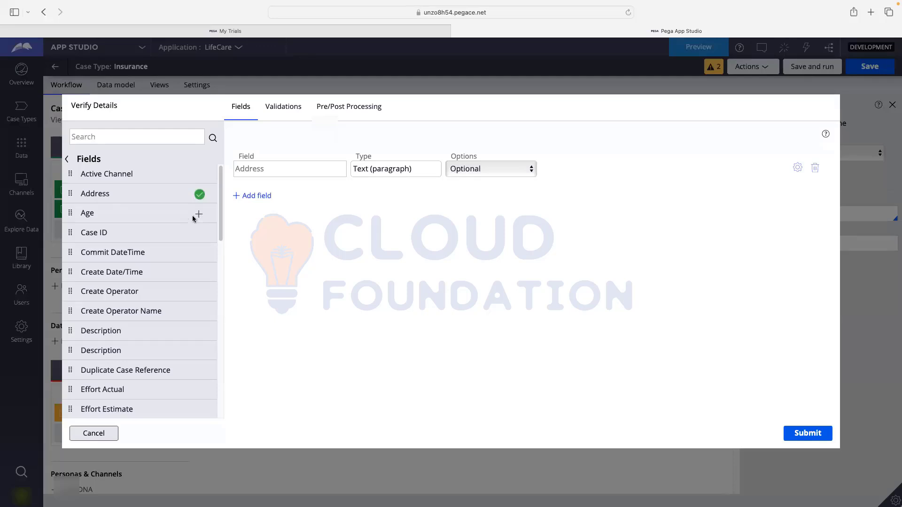
left_click(194, 217)
scroll(196, 219, "down", 1)
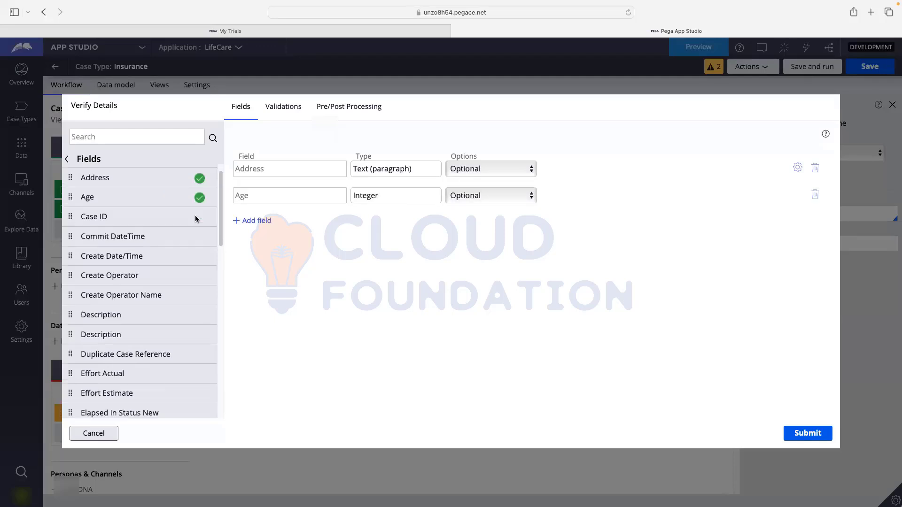
left_click(199, 316)
scroll(174, 296, "down", 10)
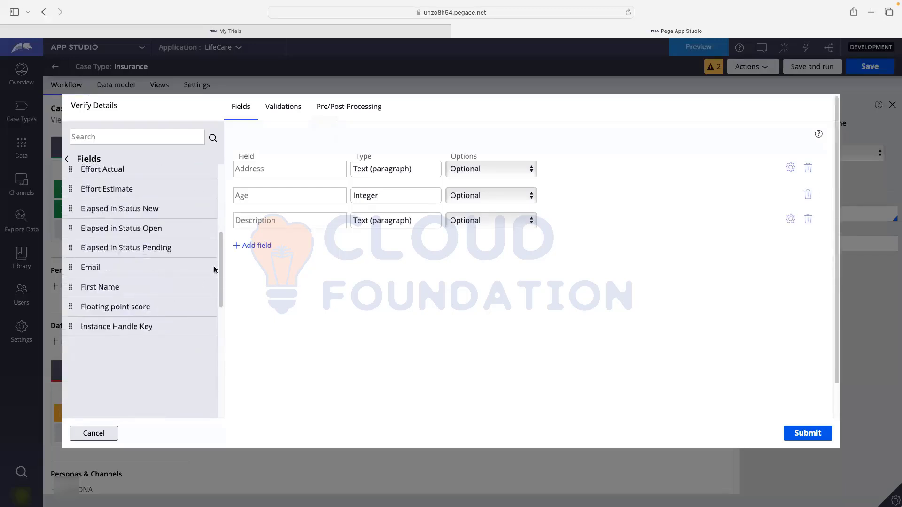
scroll(201, 284, "up", 5)
scroll(198, 347, "down", 3)
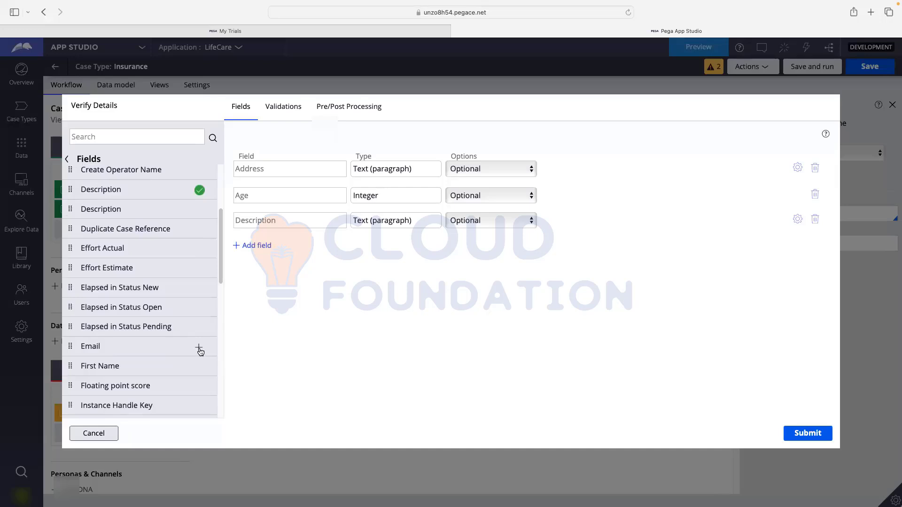
- Add the Email and PhoneNumber fields and submit the seven-field Verify Details view
left_click(198, 348)
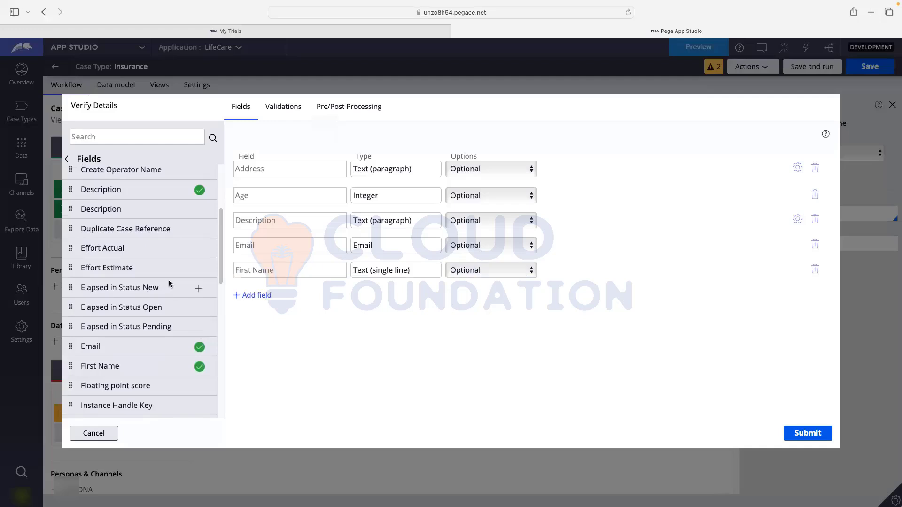
scroll(169, 281, "down", 3)
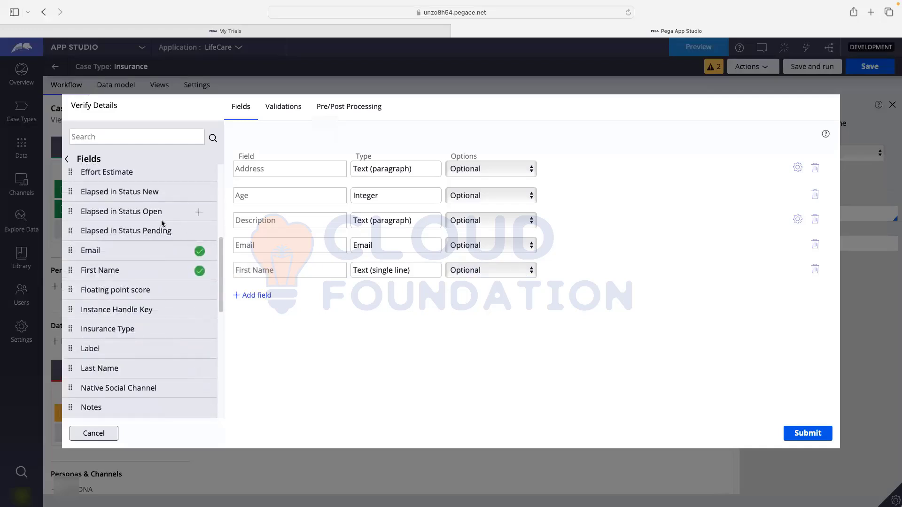
scroll(170, 314, "down", 2)
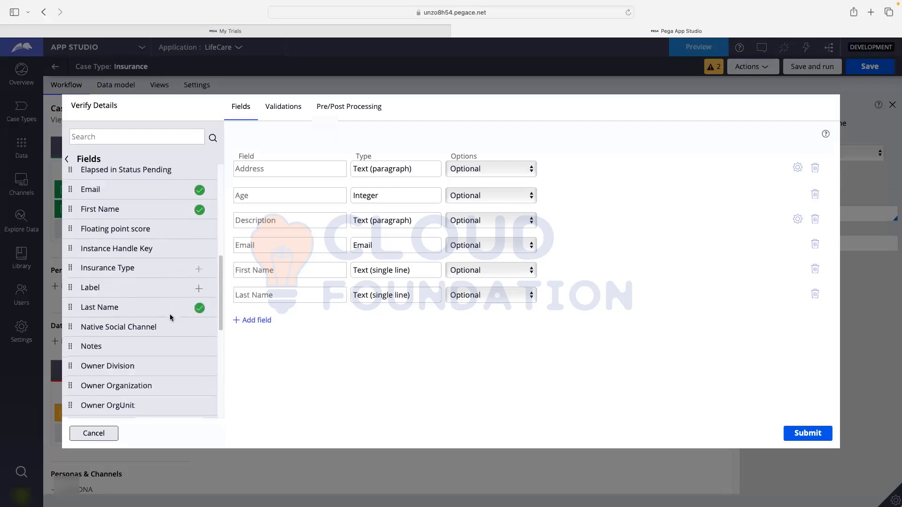
scroll(170, 314, "down", 1)
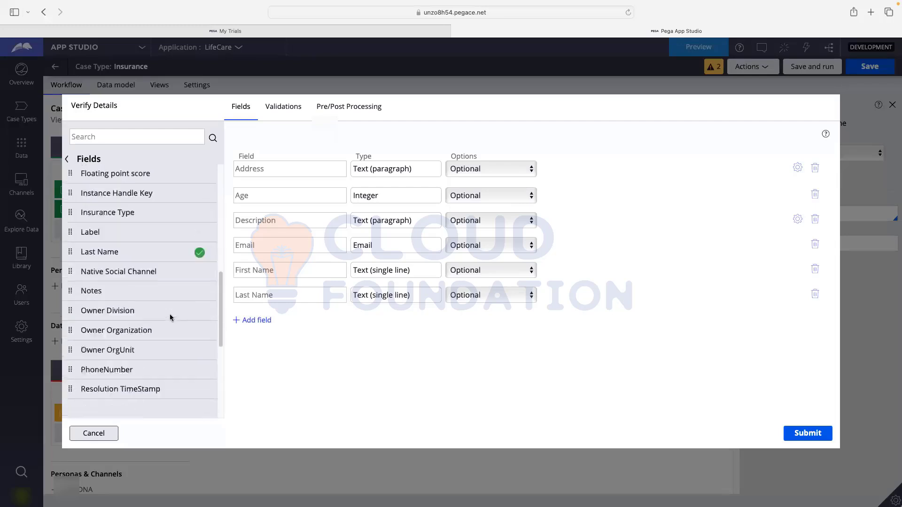
left_click(200, 375)
scroll(171, 323, "down", 1)
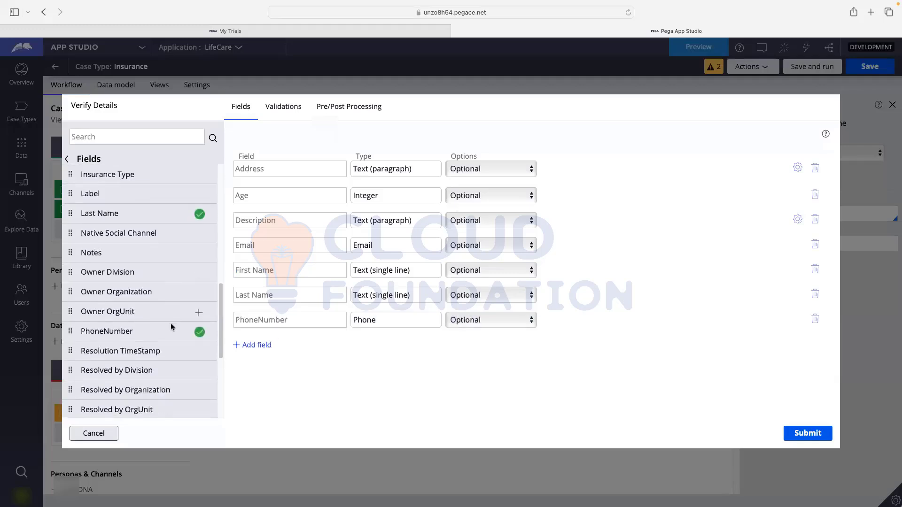
scroll(171, 323, "down", 3)
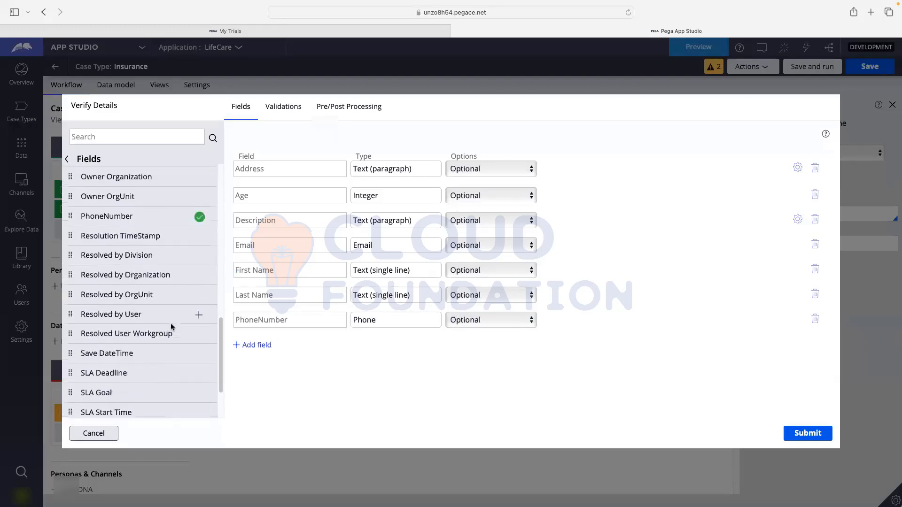
scroll(170, 323, "up", 10)
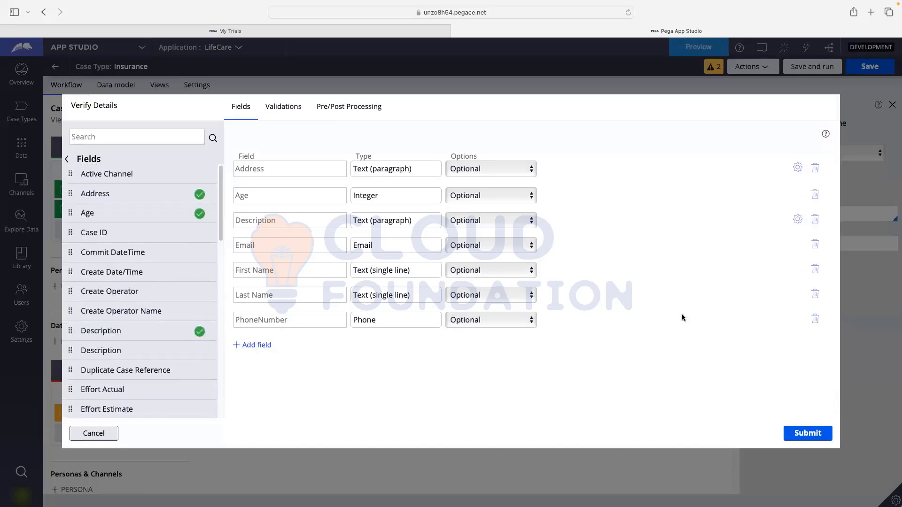
left_click(816, 432)
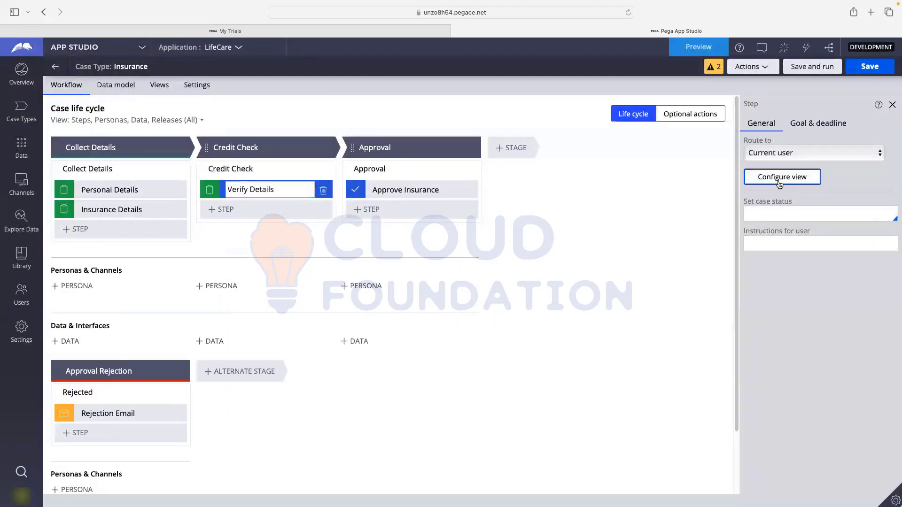
- Set the Address, Age and Description fields on Verify Details to Read-only
left_click(779, 184)
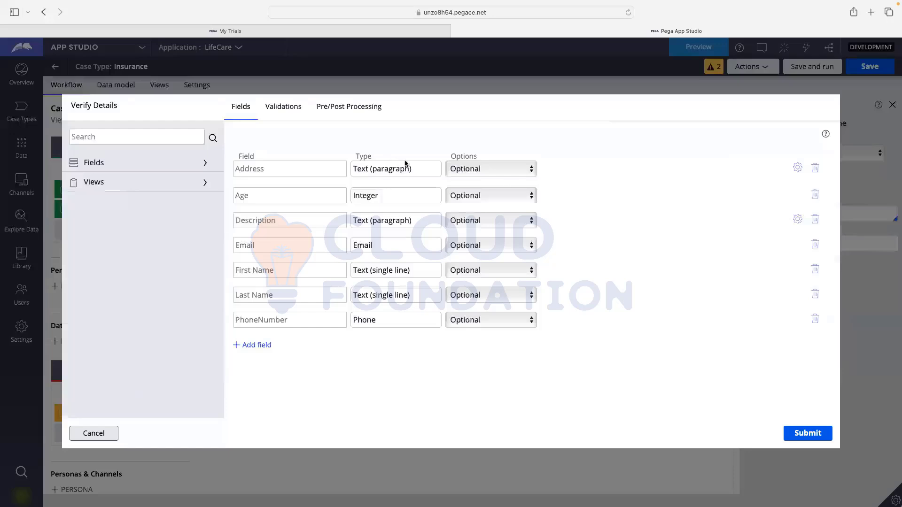
left_click(470, 169)
key("Escape")
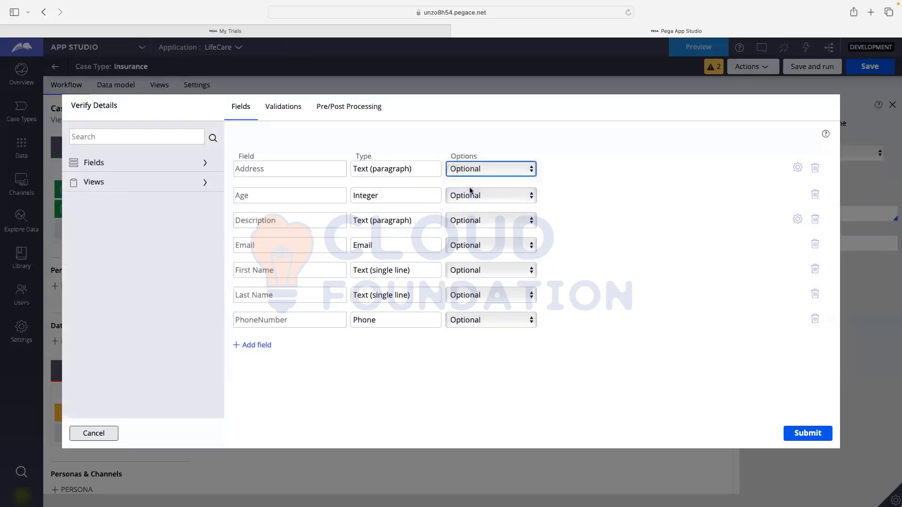
left_click(469, 195)
left_click(468, 216)
left_click(468, 201)
left_click(468, 215)
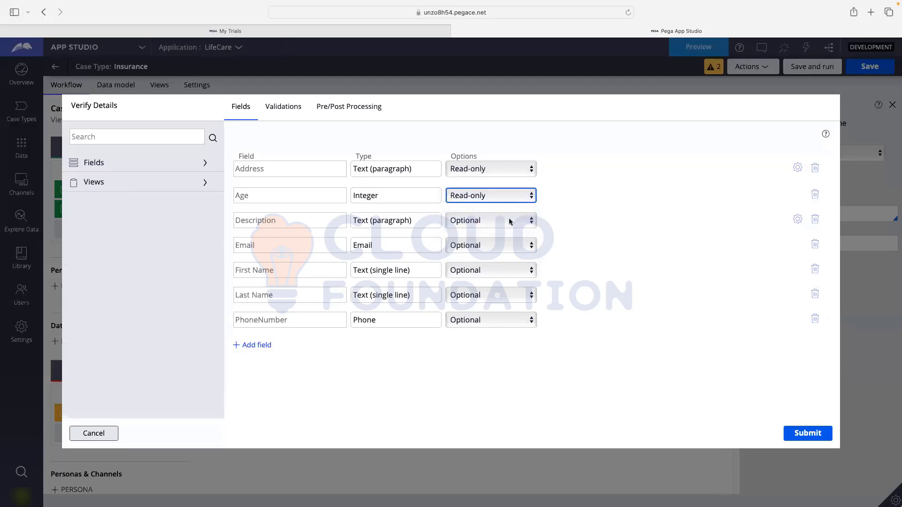
left_click(472, 221)
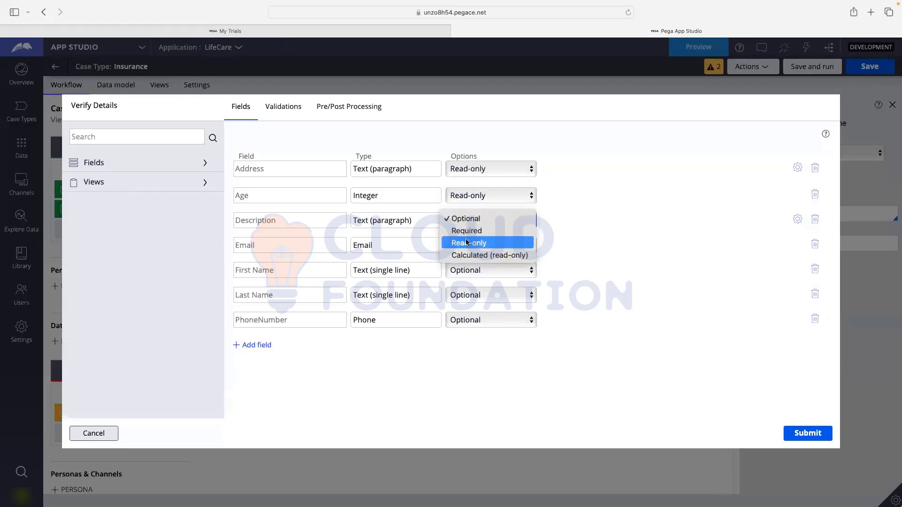
left_click(466, 241)
- Make Email, First Name, Last Name and PhoneNumber Read-only and submit the view
left_click(467, 242)
left_click(468, 246)
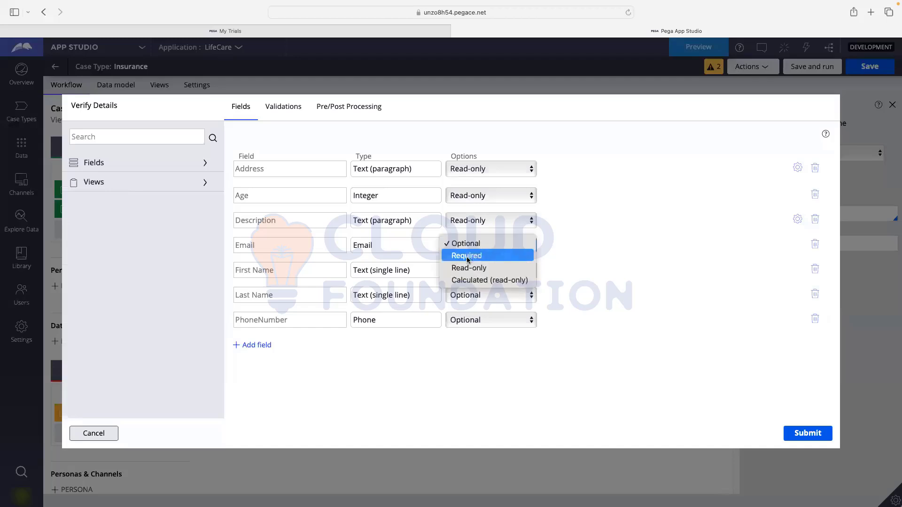
left_click(467, 266)
left_click(464, 277)
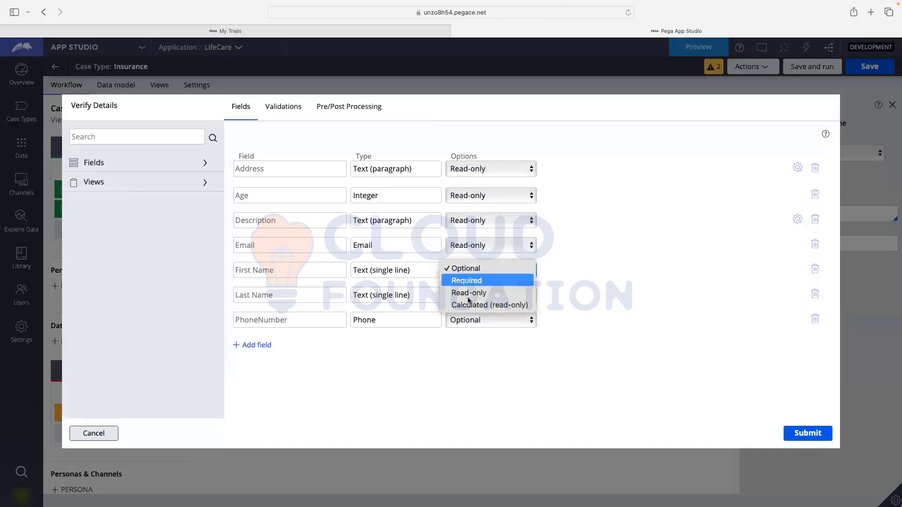
left_click(469, 292)
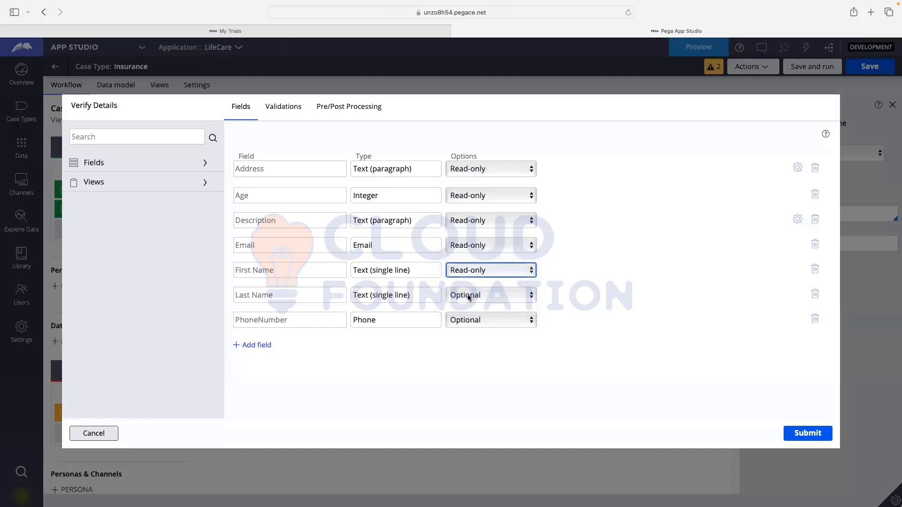
left_click(468, 295)
left_click(468, 316)
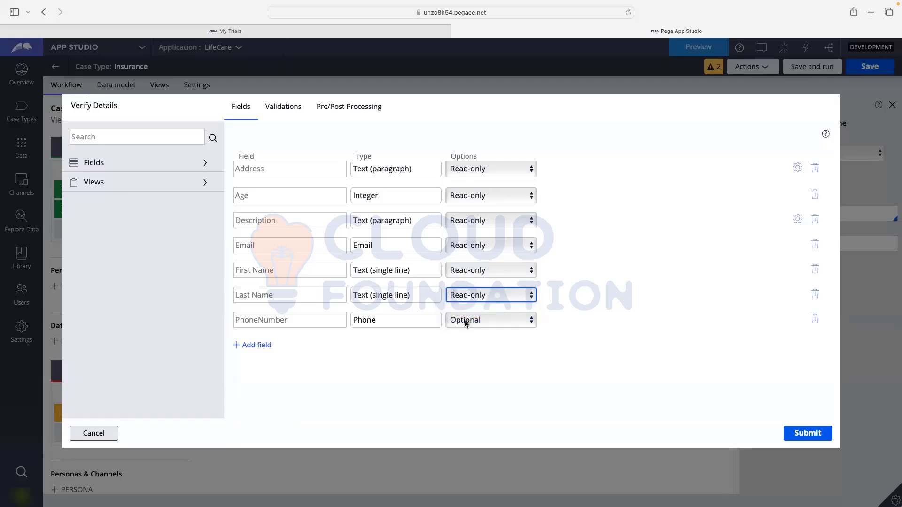
left_click(467, 323)
left_click(467, 325)
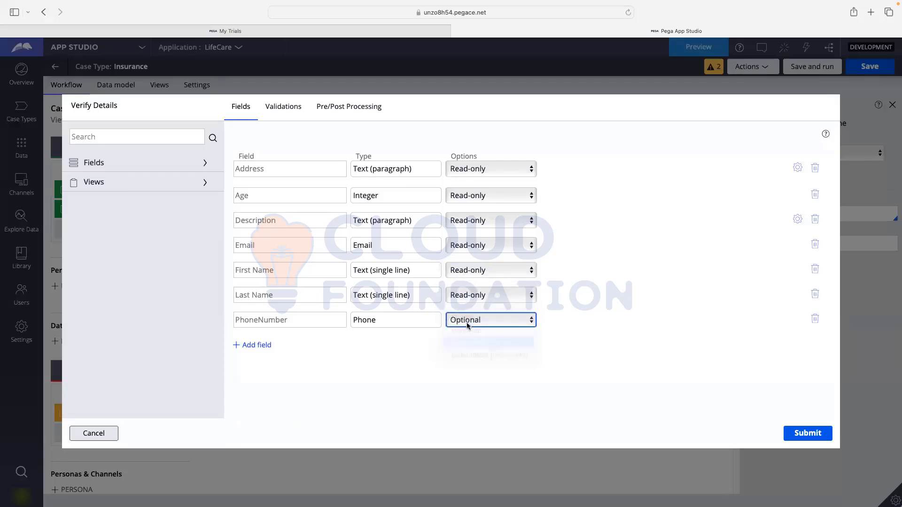
left_click(793, 440)
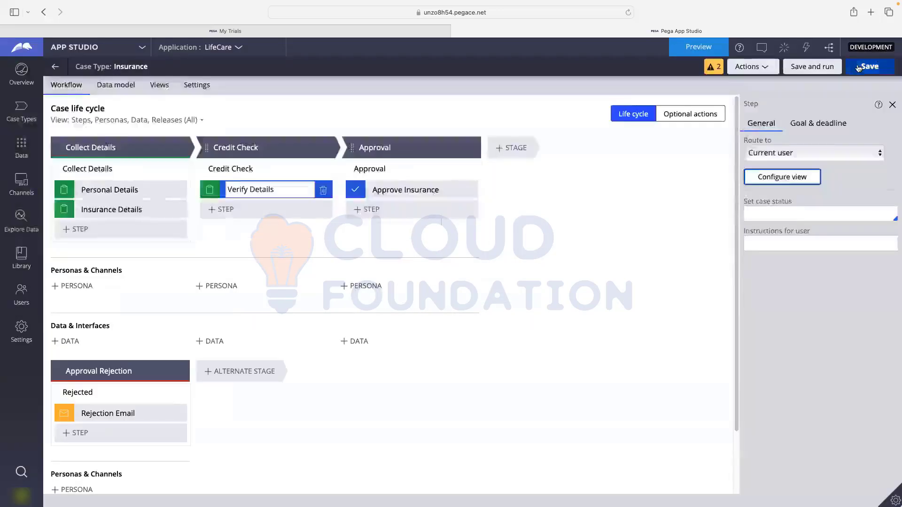
- Save and run test case I-1003, submitting placeholder personal details
left_click(871, 66)
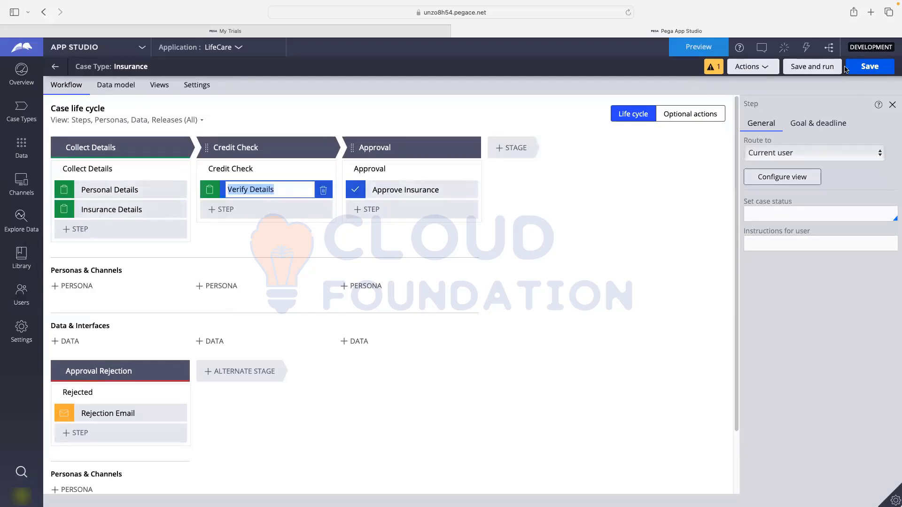
left_click(811, 66)
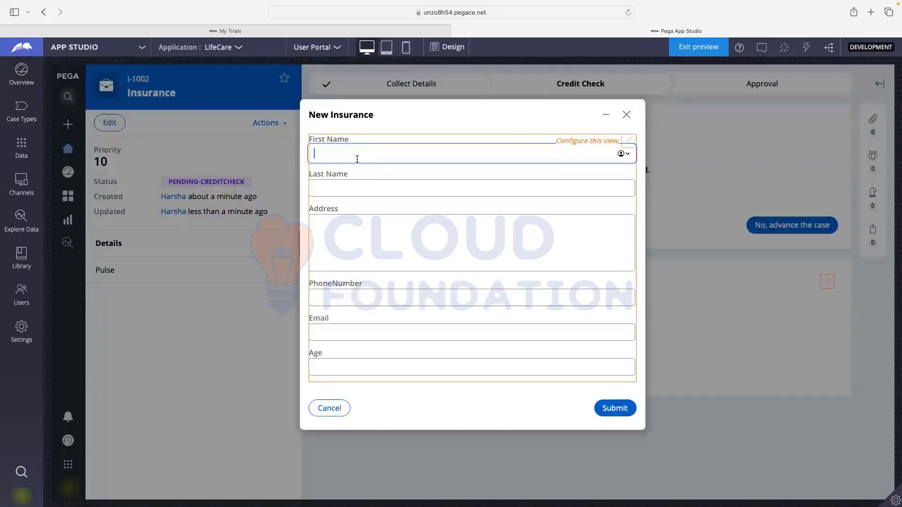
type("fdsfsdf")
left_click(354, 187)
type("fsdfsdfsd")
left_click(374, 241)
type("fsfsfsfsd")
left_click(367, 296)
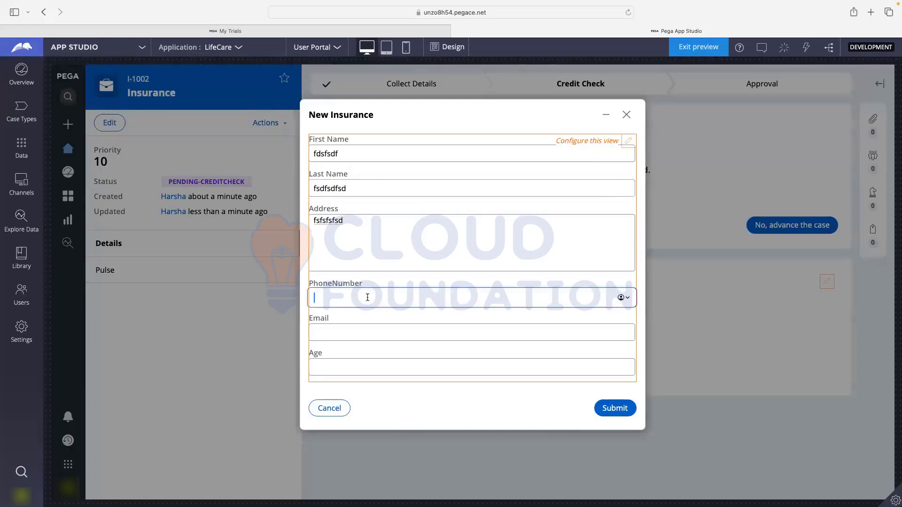
type("4235654535")
left_click(359, 333)
type("gfdfd")
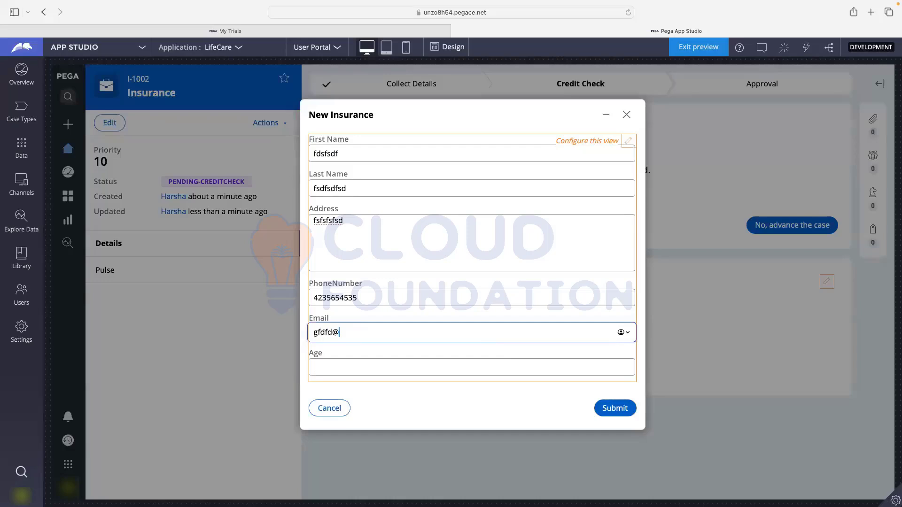
type("@gmail.com")
left_click(612, 408)
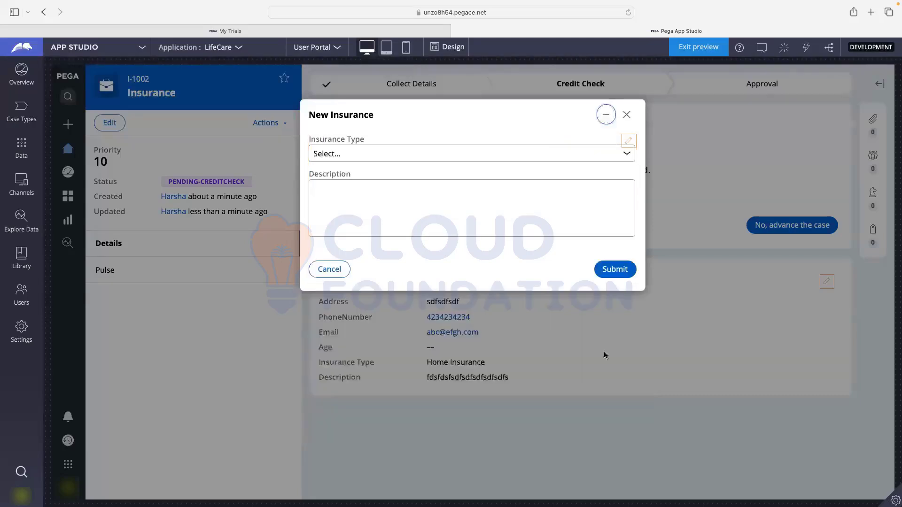
- Choose Auto Insurance, enter a placeholder Description and submit the insurance details
left_click(375, 153)
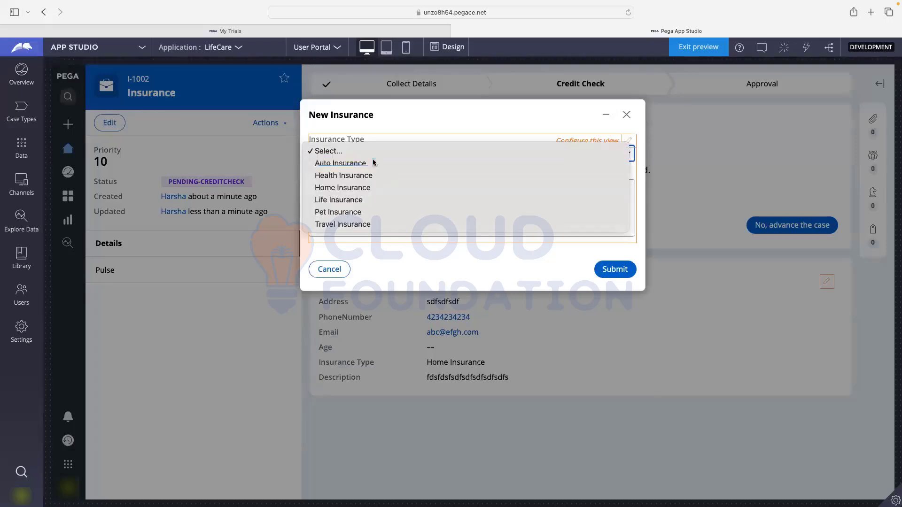
left_click(374, 162)
left_click(429, 205)
type("fdsfsdfsf")
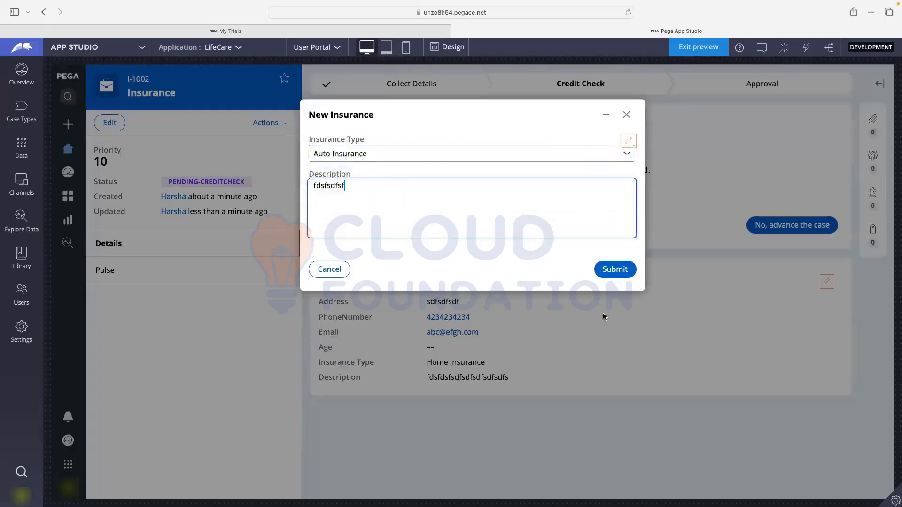
left_click(608, 274)
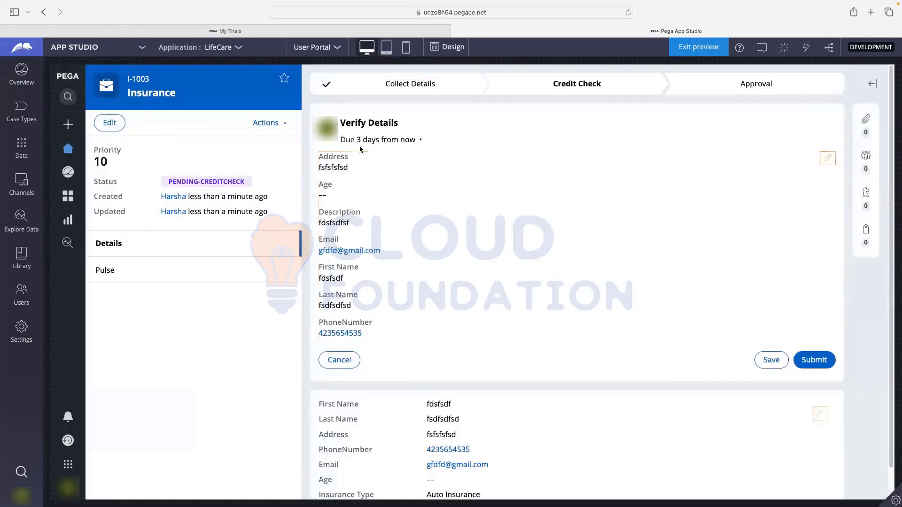
- Review the read-only values on Verify Details and submit it to finish Credit Check
triple_click(364, 122)
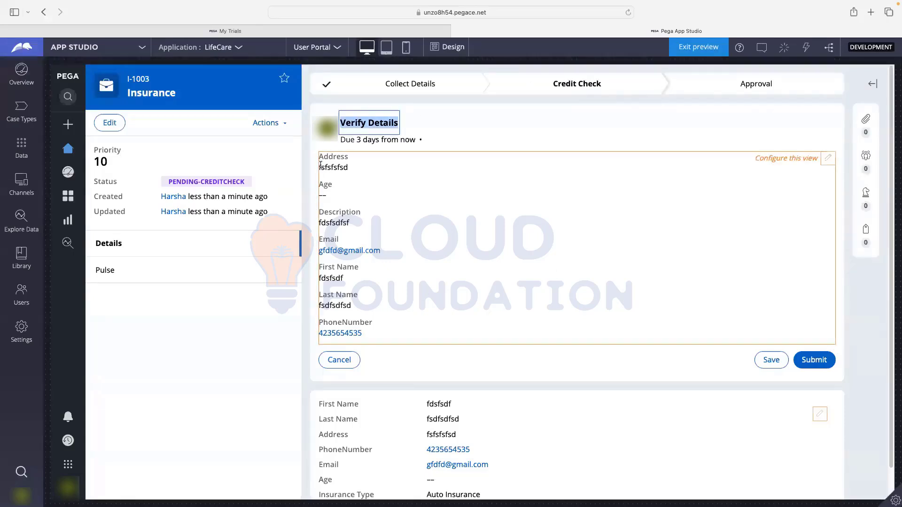
left_click_drag(319, 167, 352, 165)
left_click_drag(320, 223, 358, 224)
left_click_drag(322, 280, 349, 279)
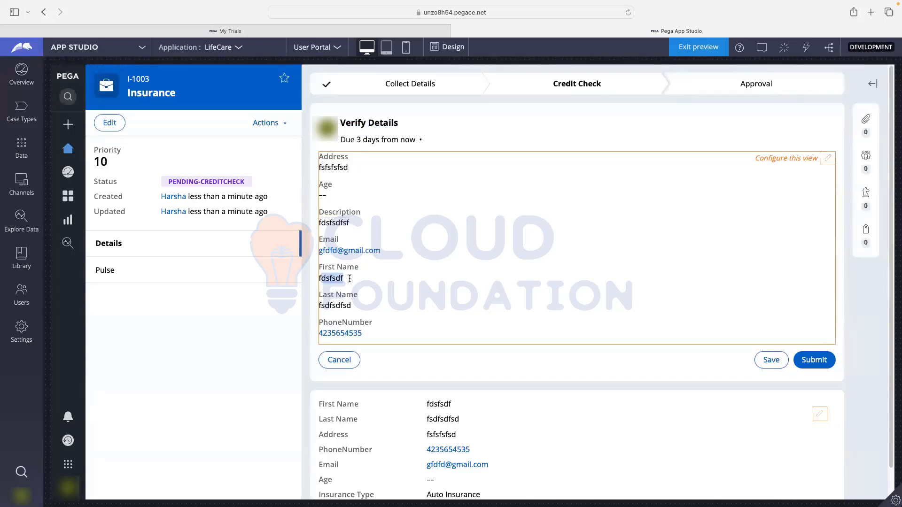
left_click_drag(322, 307, 354, 307)
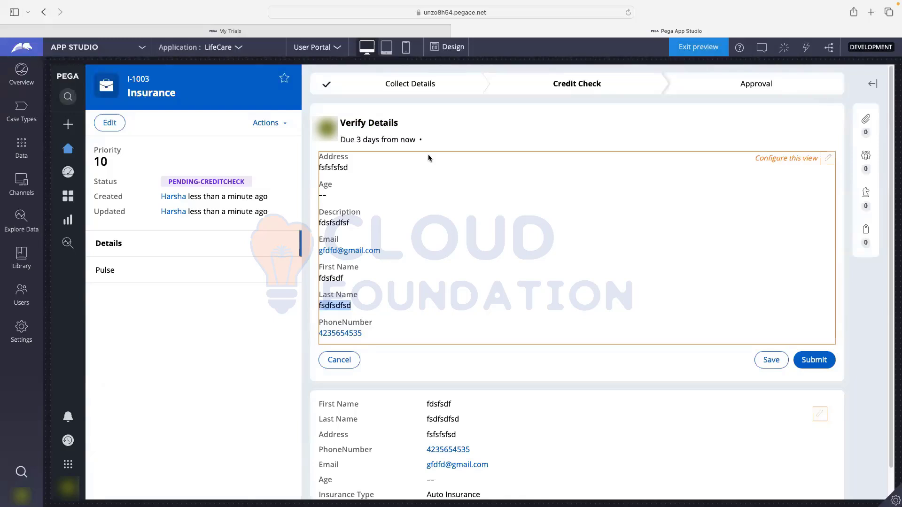
scroll(412, 221, "down", 2)
scroll(431, 273, "up", 2)
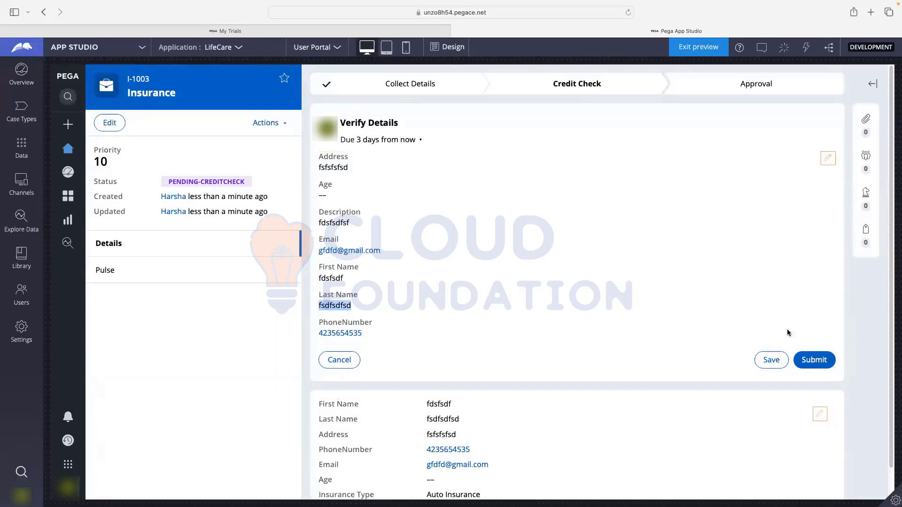
left_click(814, 361)
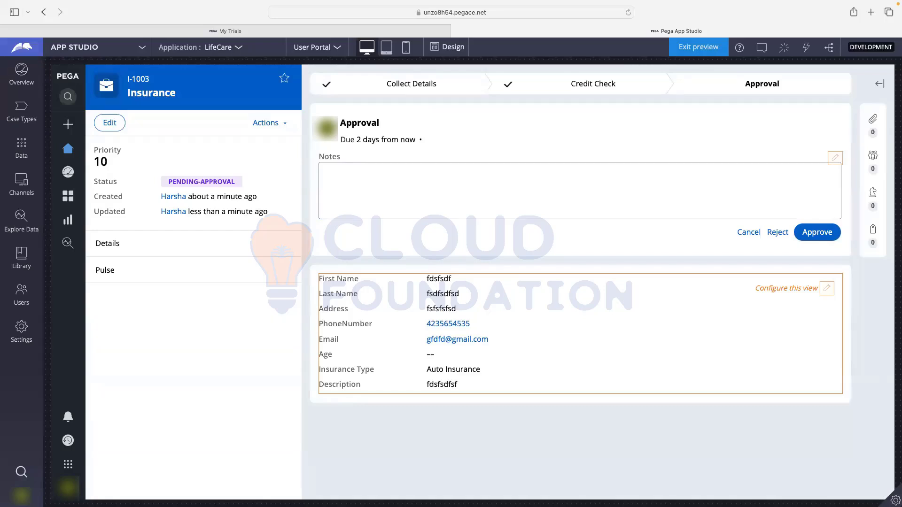
- Approve insurance case I-1003, then leave the preview for the Case Types list
left_click(813, 233)
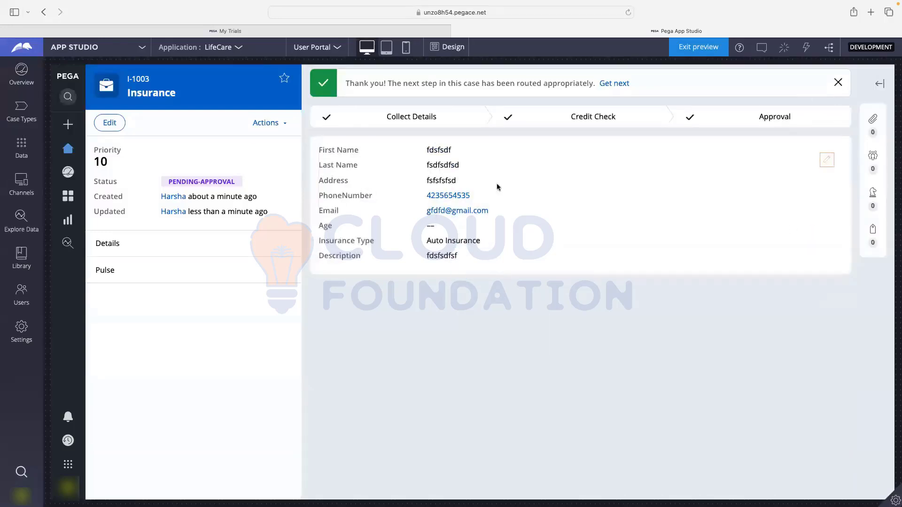
left_click(20, 111)
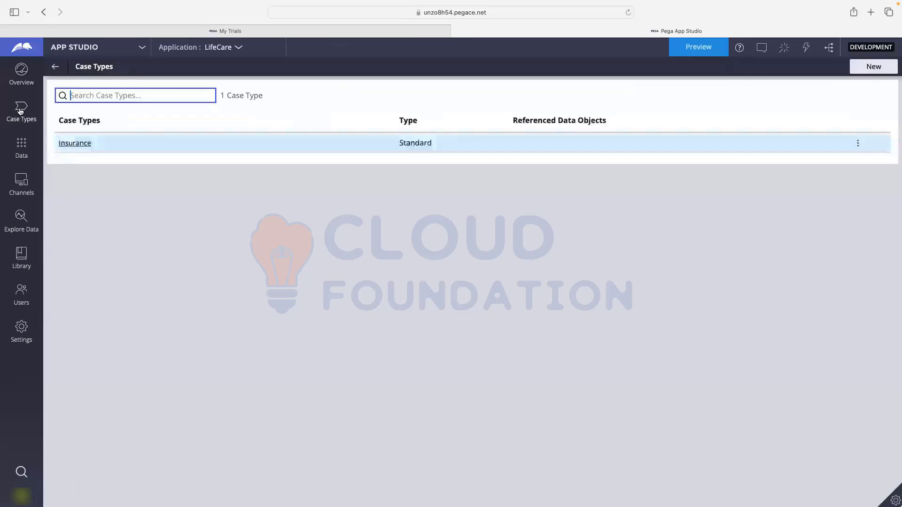
- Open the Insurance case type's life cycle and bring up the studio switcher
left_click(72, 144)
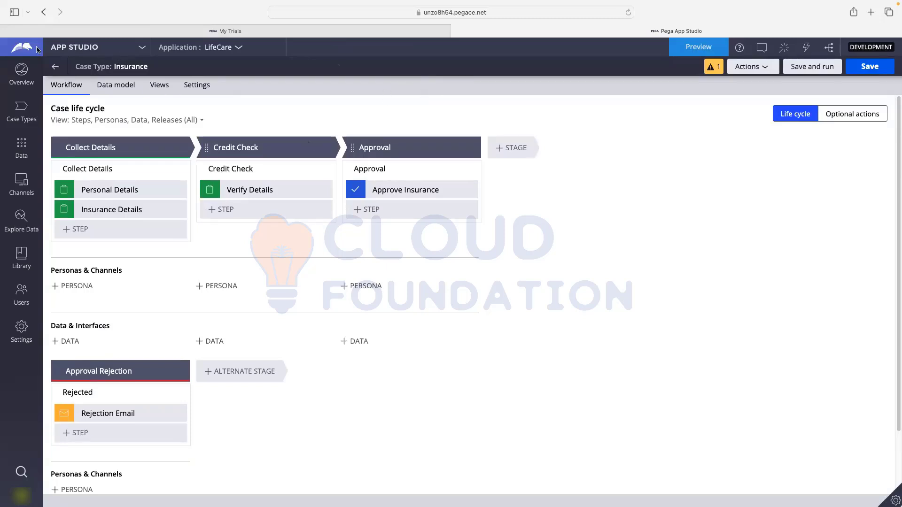
left_click(74, 47)
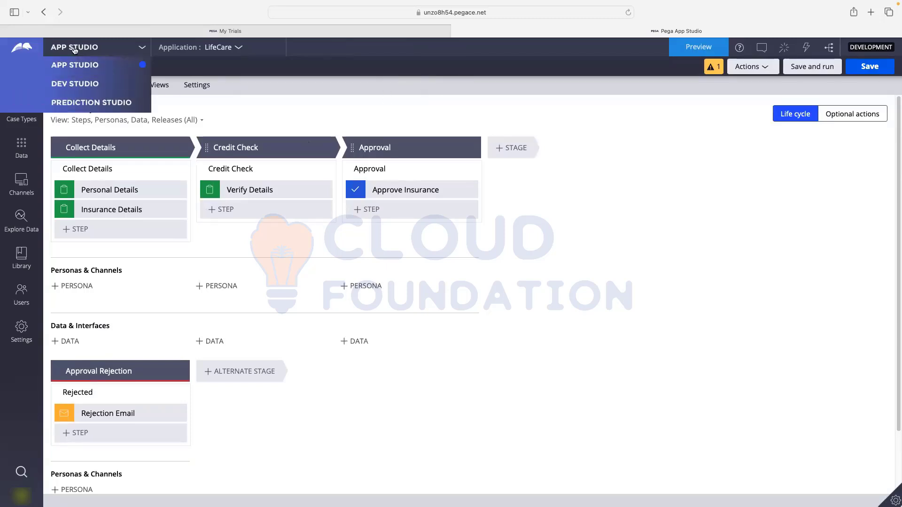
- Switch to Dev Studio and filter the App Explorer to the Care-LifeCareApp-Work-Insurance class
left_click(87, 83)
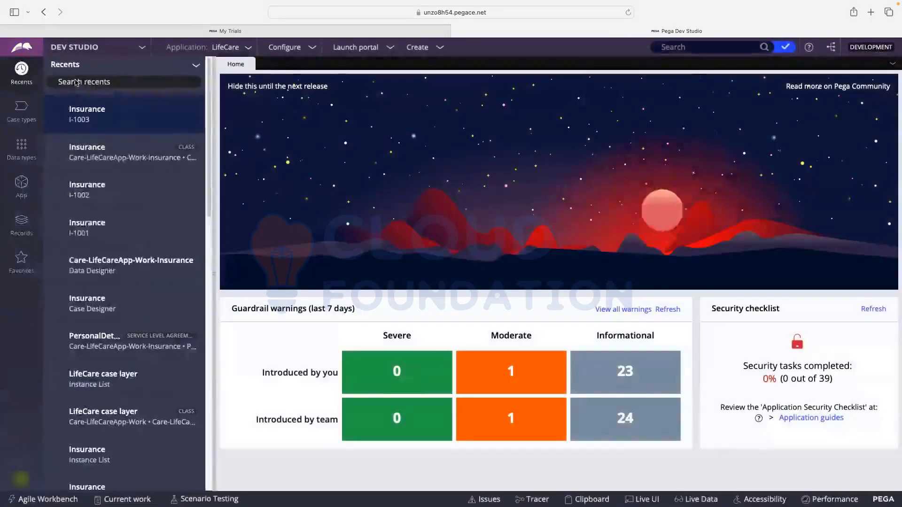
left_click(21, 186)
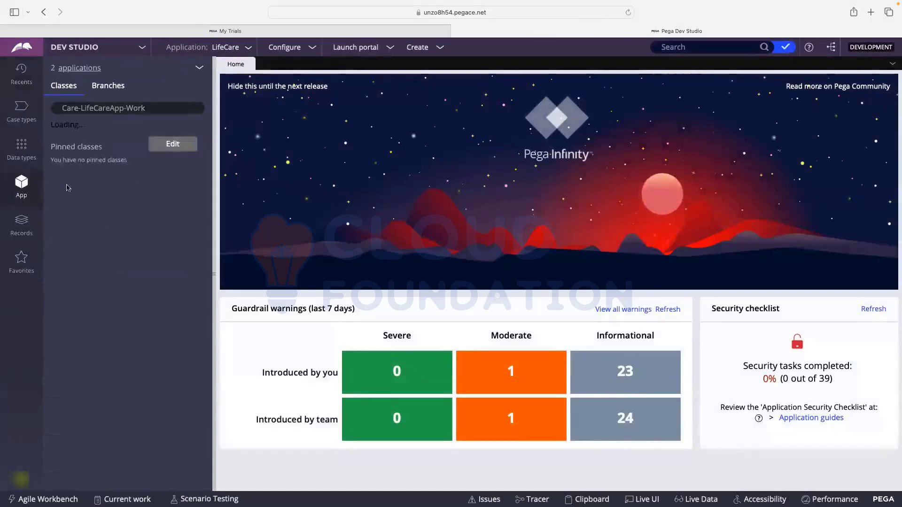
left_click(152, 107)
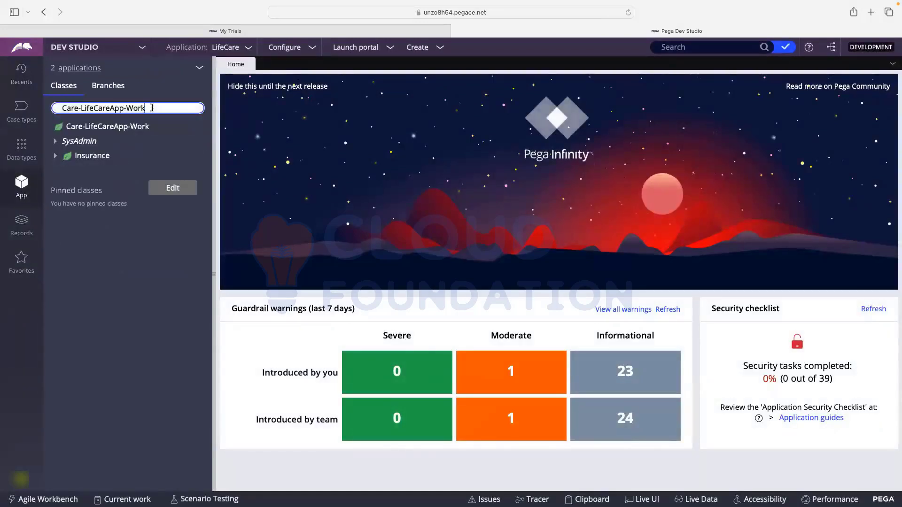
type("Insu")
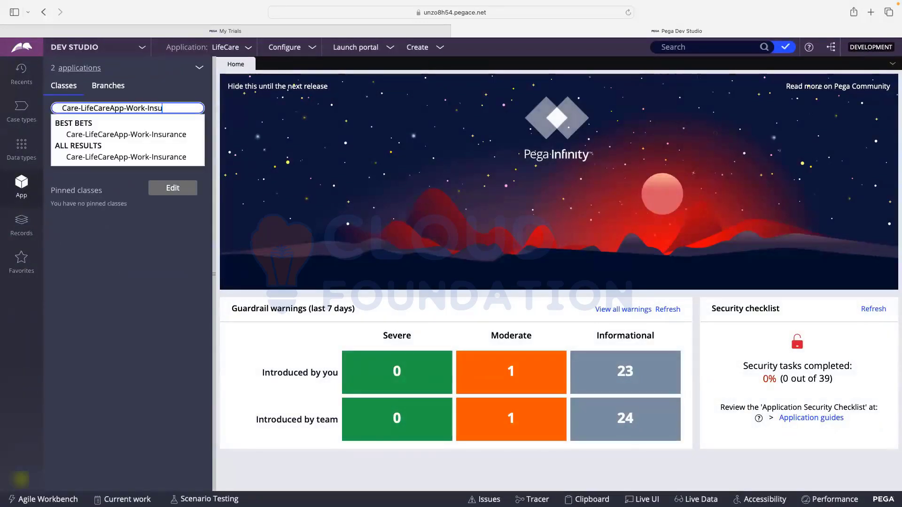
left_click(141, 134)
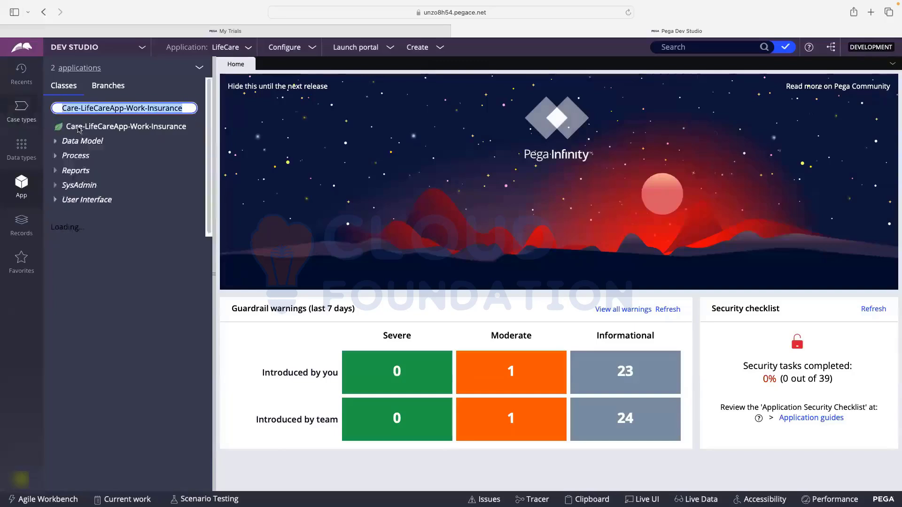
left_click(194, 107)
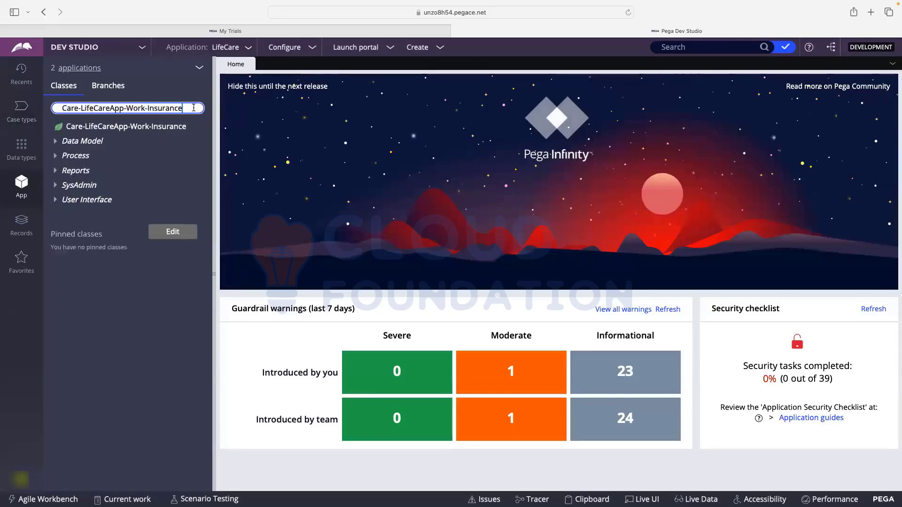
- Browse the Insurance class's Data Model properties and Process rules, then list the case types
left_click(56, 143)
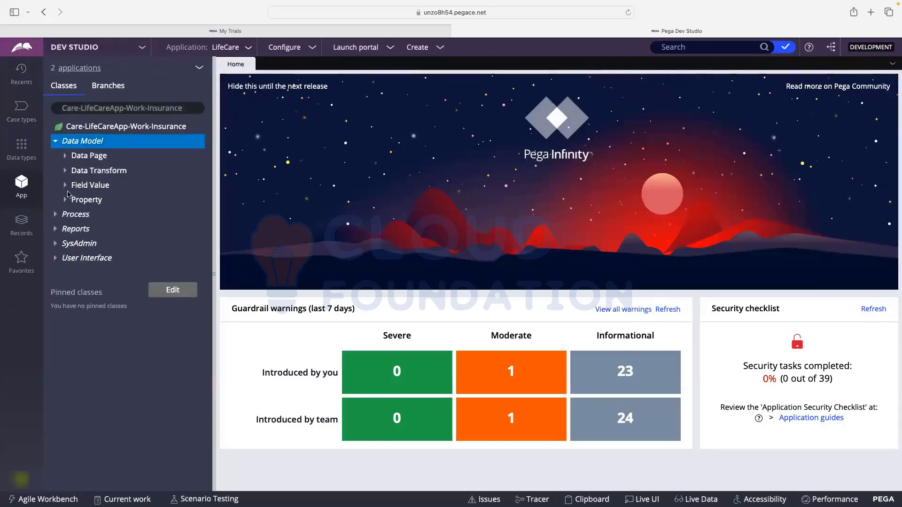
left_click(66, 201)
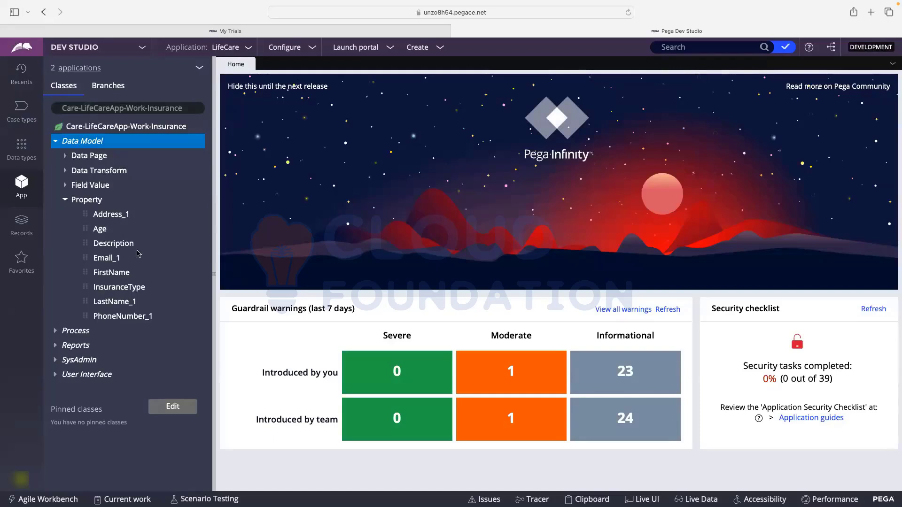
left_click(55, 332)
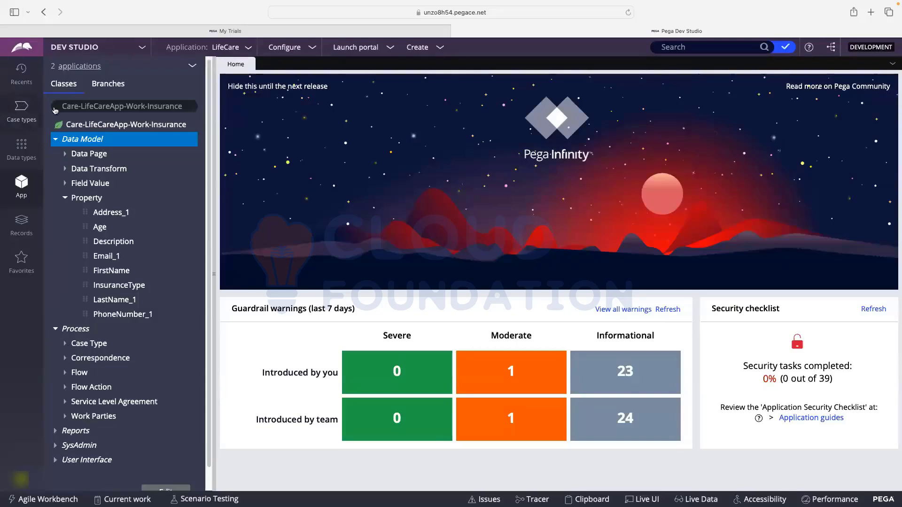
scroll(80, 344, "down", 1)
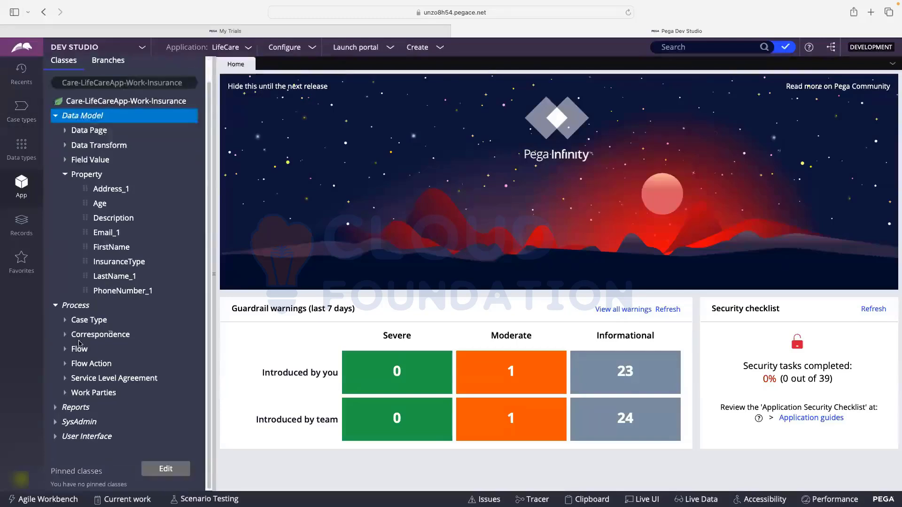
left_click(66, 321)
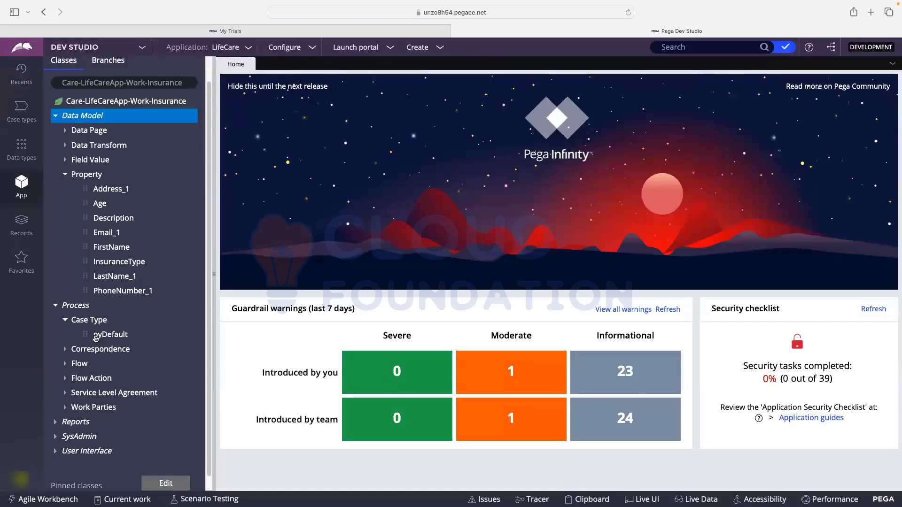
left_click(22, 109)
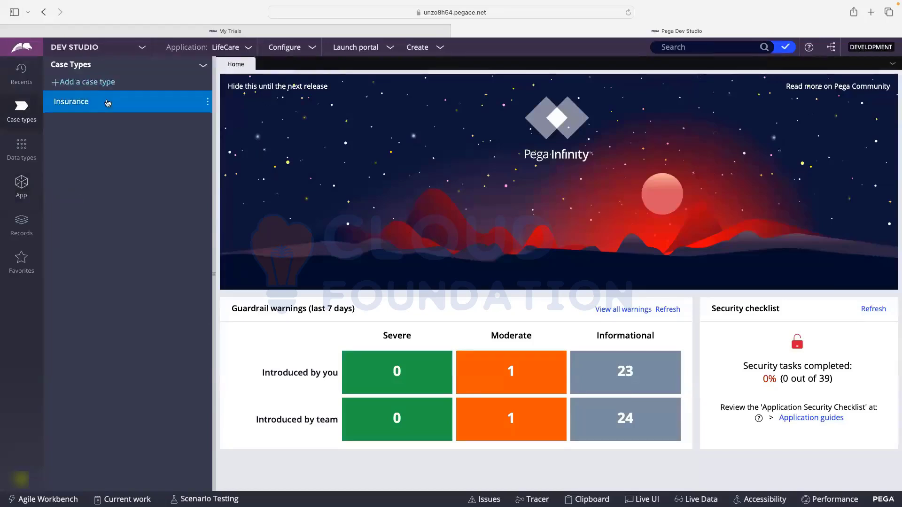
- Open the Insurance case type and its Process > Case Type > pyDefault rule
left_click(106, 103)
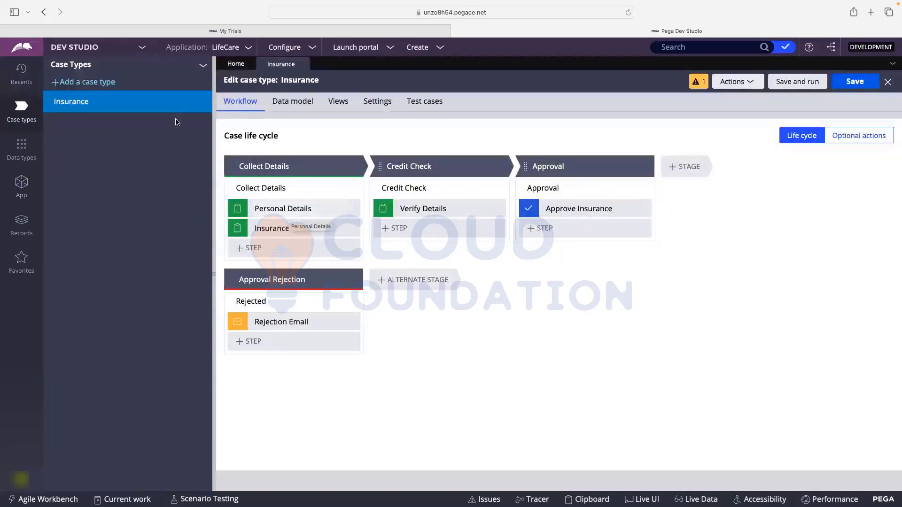
left_click(33, 188)
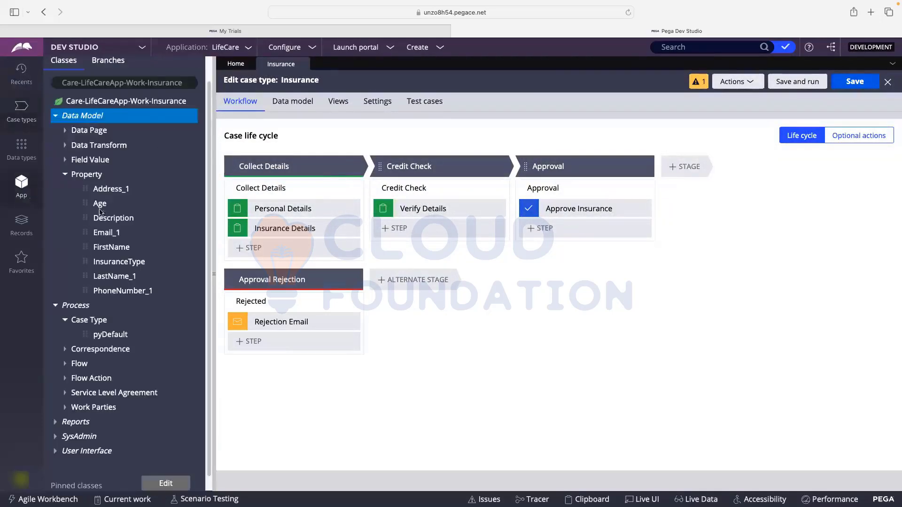
left_click(104, 334)
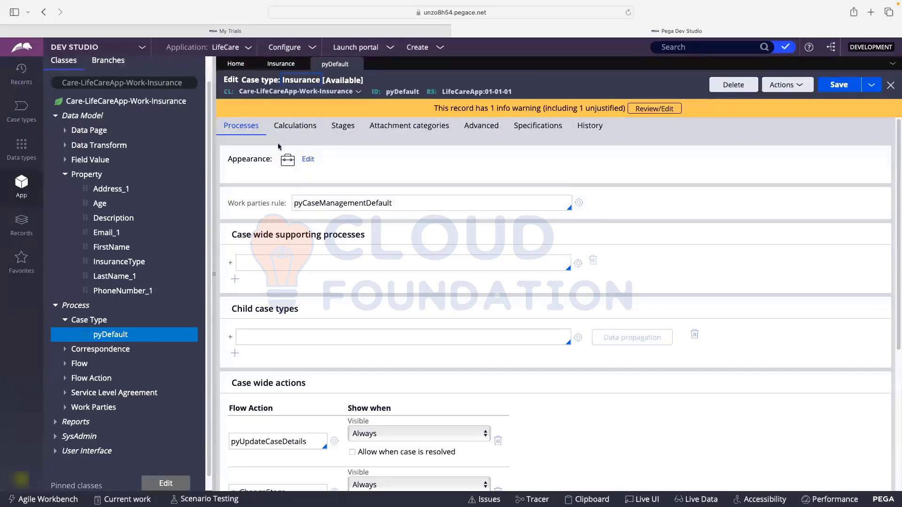
- Review the pyDefault stages: Collect Details, Credit Check, Approval and Approval Rejection
scroll(278, 147, "down", 5)
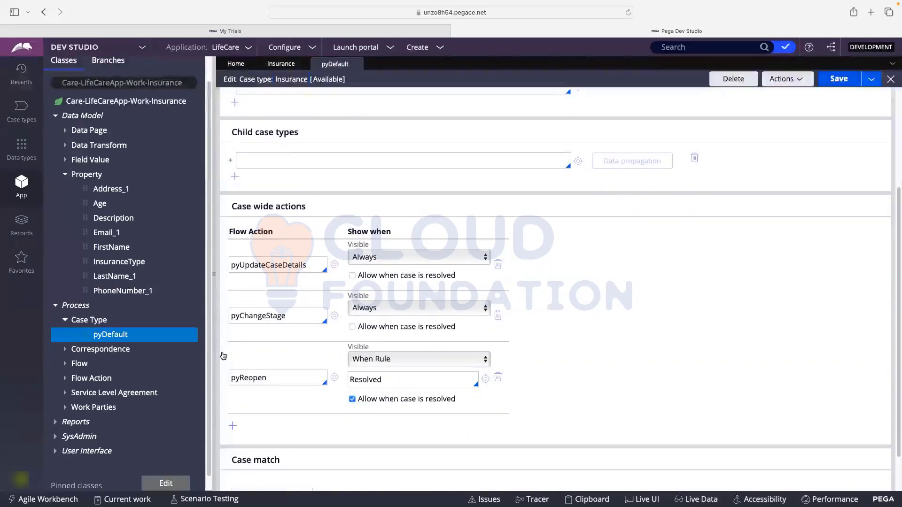
scroll(261, 229, "up", 6)
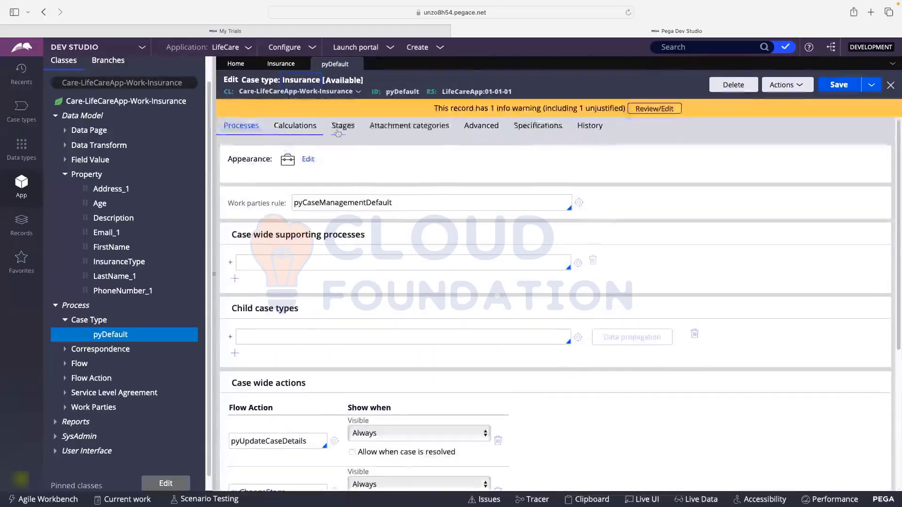
left_click(337, 133)
left_click(297, 200)
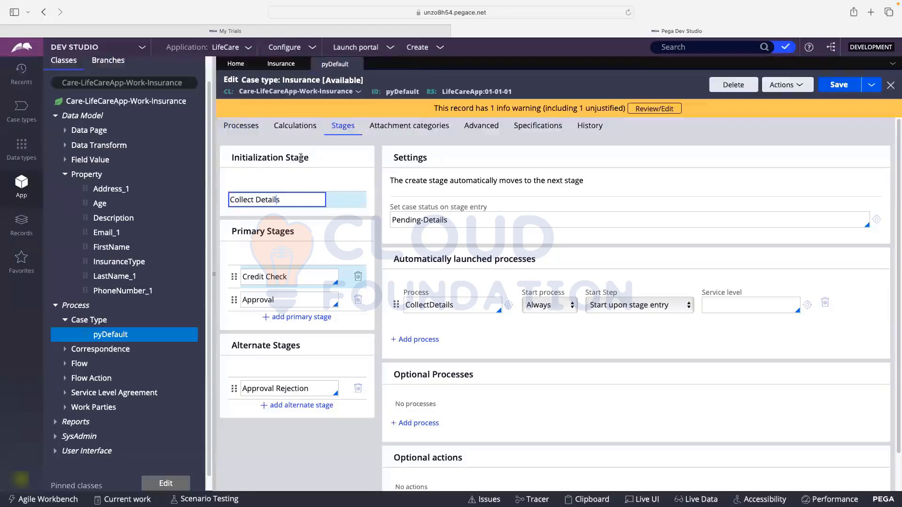
left_click(283, 278)
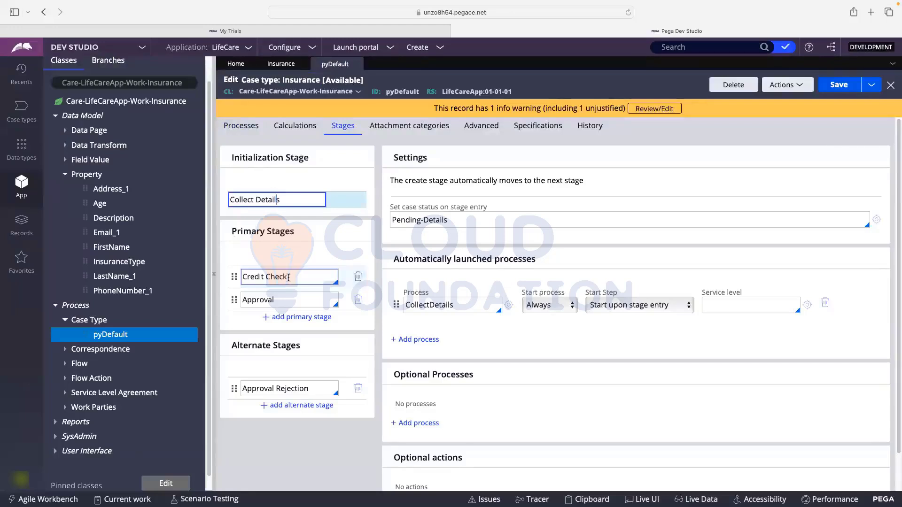
left_click(288, 300)
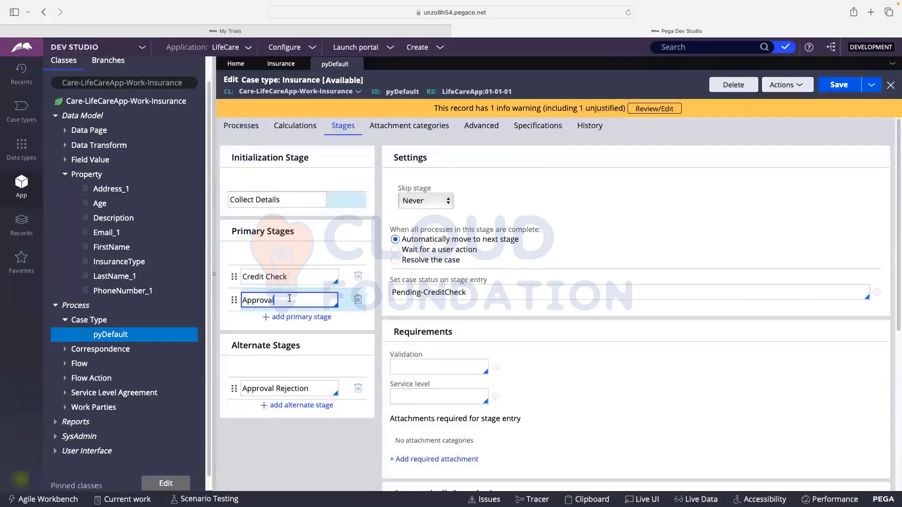
scroll(253, 319, "down", 1)
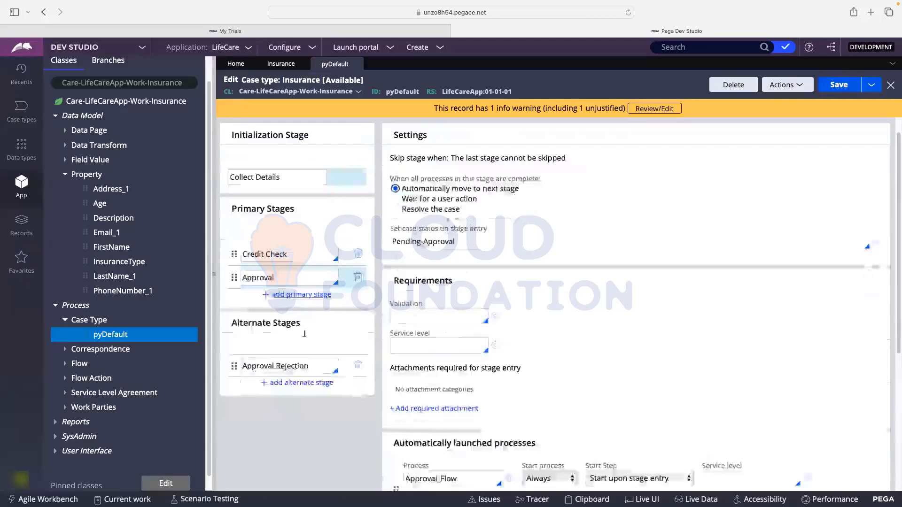
left_click(286, 369)
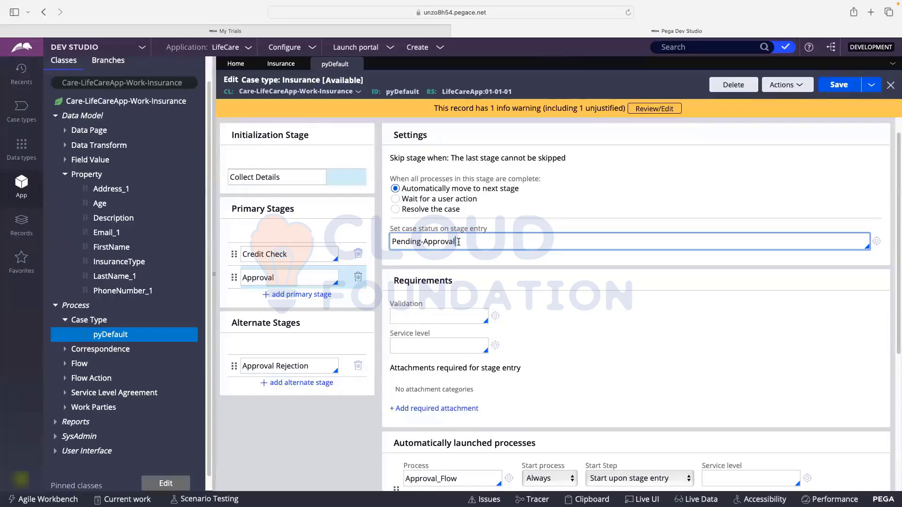
- Set the Approval stage's entry status to Pending-Approval and launch Approval_Flow
scroll(459, 241, "down", 1)
left_click(416, 324)
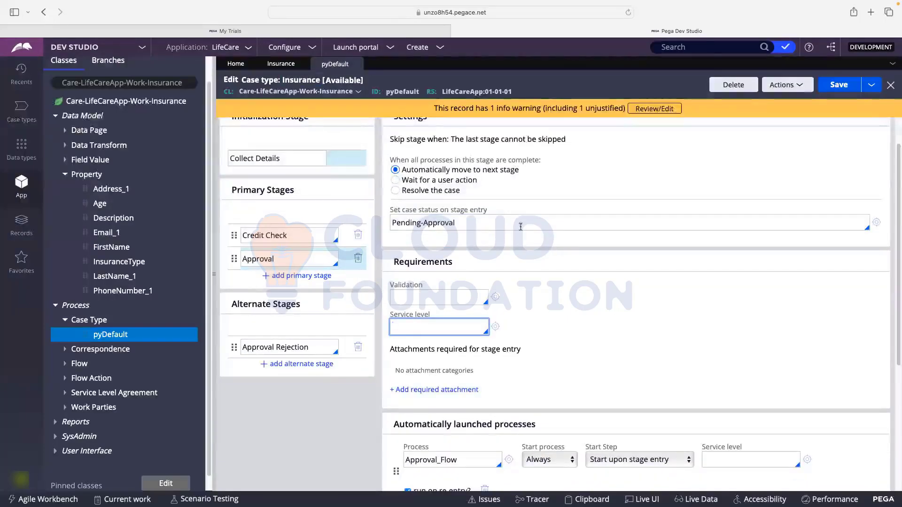
scroll(515, 219, "down", 1)
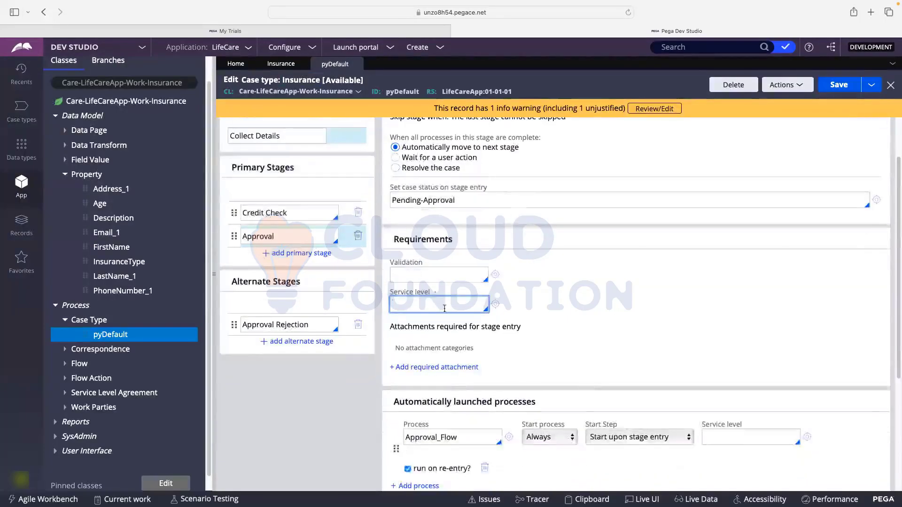
scroll(509, 366, "down", 5)
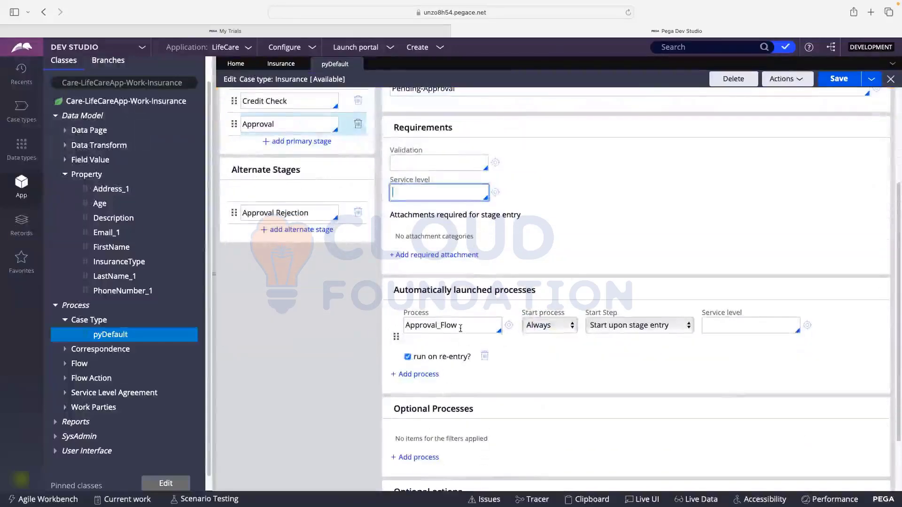
left_click(448, 329)
left_click_drag(418, 329, 418, 339)
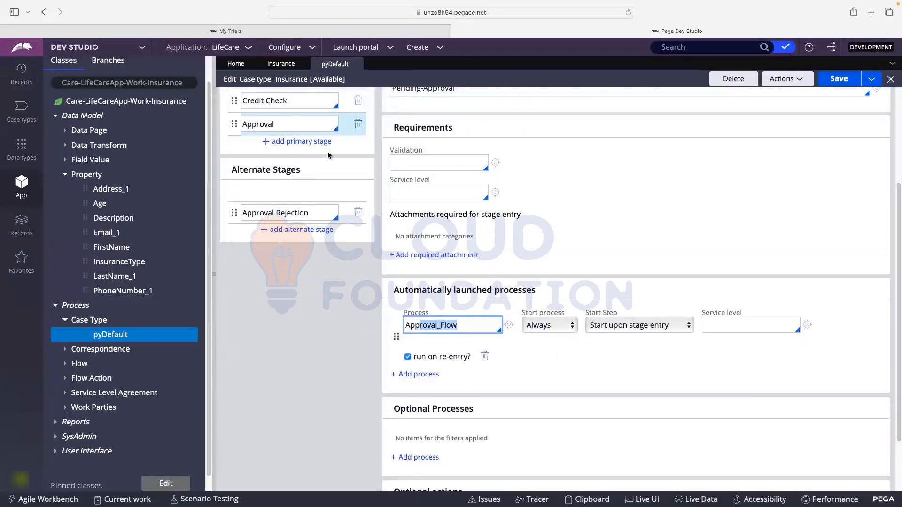
left_click(281, 63)
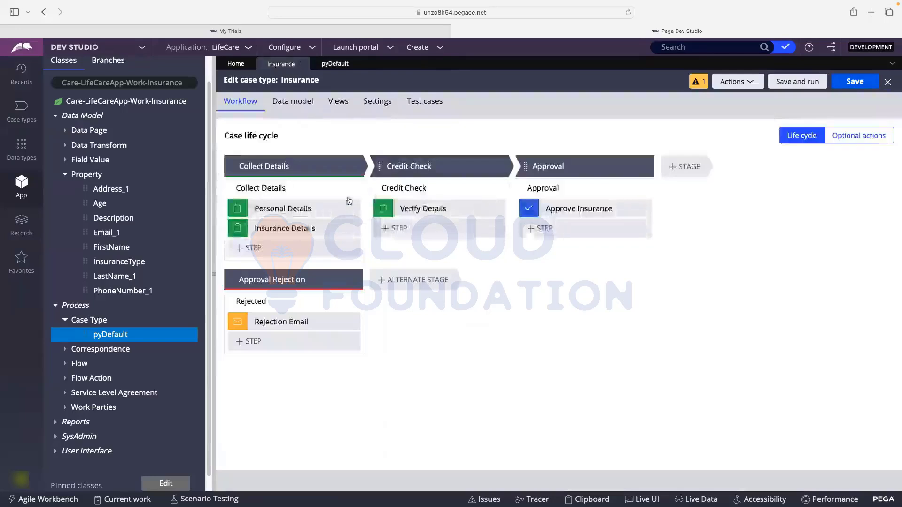
- Inspect the Approval_Flow diagram and rule, with its single Approve Insurance step, then close it
left_click(635, 190)
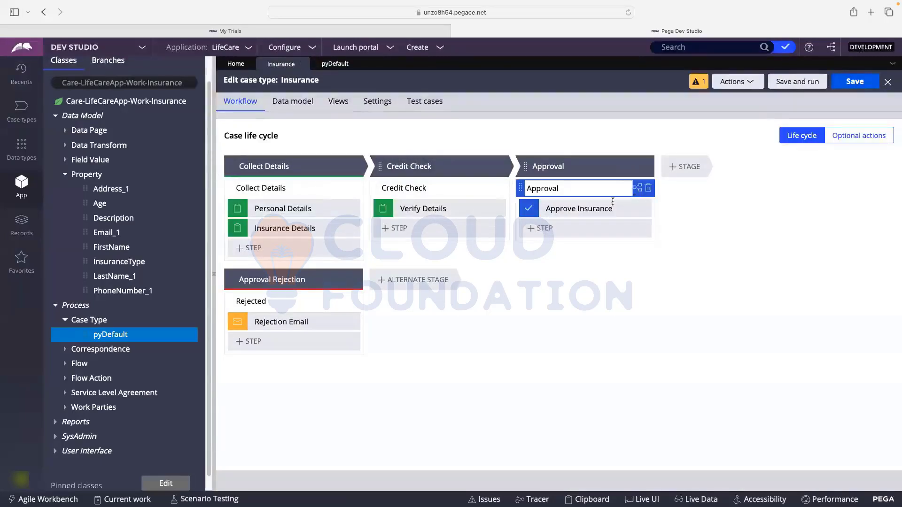
left_click(637, 189)
left_click(429, 193)
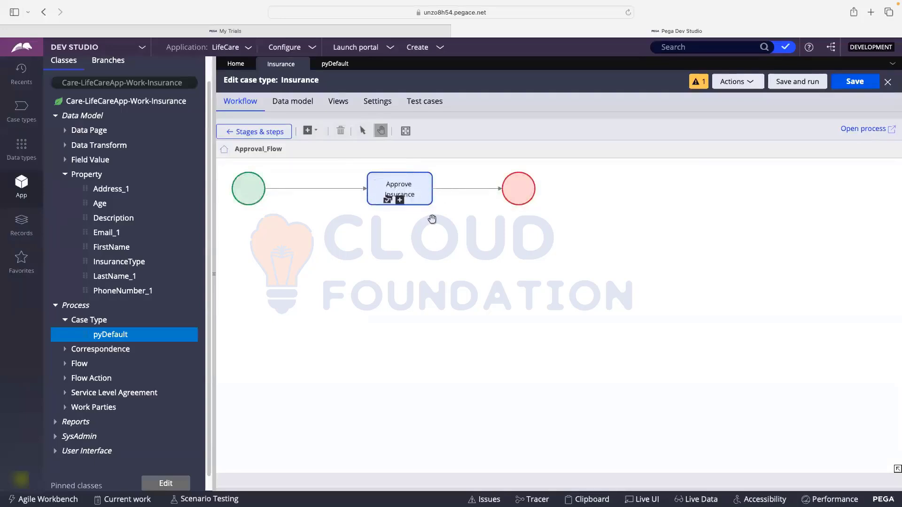
left_click(333, 63)
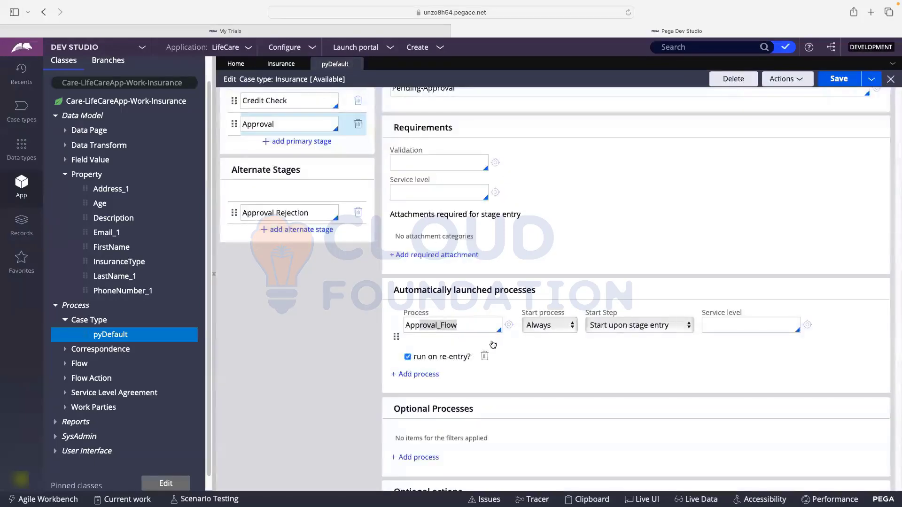
left_click(491, 325)
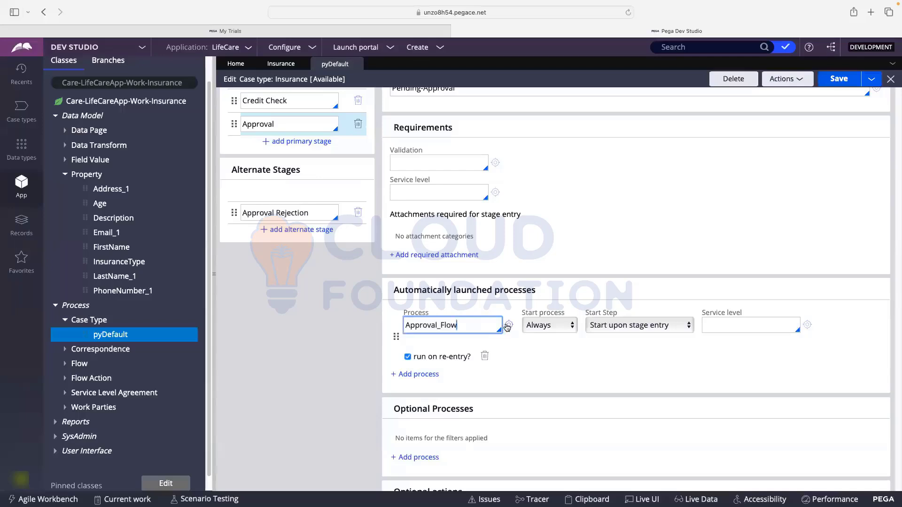
left_click(507, 327)
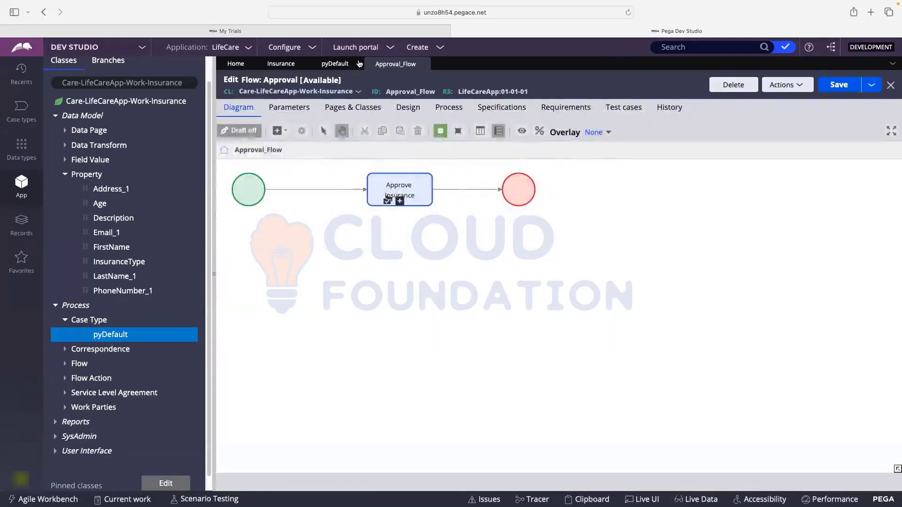
left_click(423, 64)
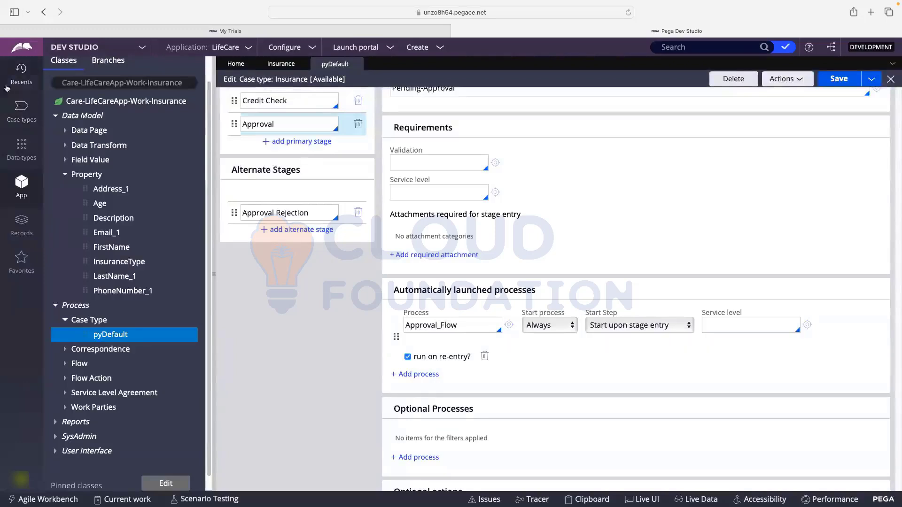
- List the Flow rules (Approval_Flow, CollectDetails, CreditCheck_Flow, Rejected…) and return to the Insurance editor
scroll(463, 276, "down", 2)
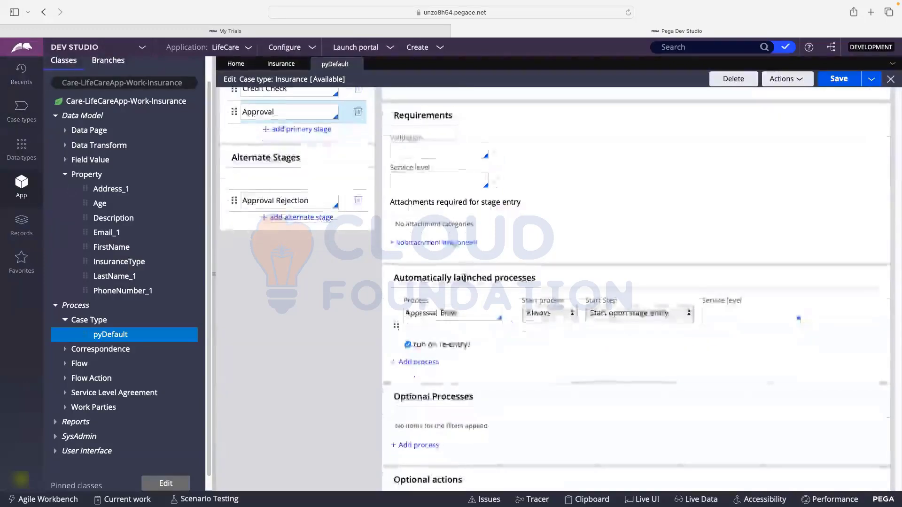
scroll(499, 324, "up", 2)
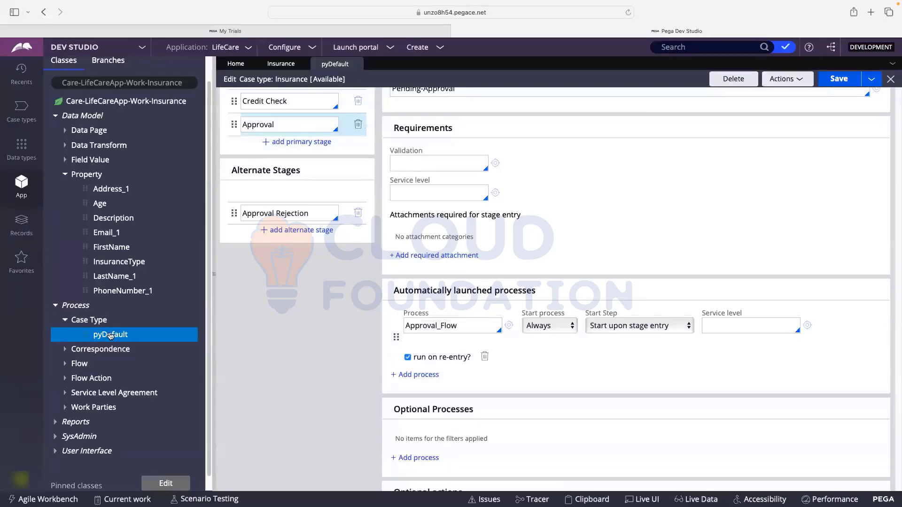
left_click(56, 307)
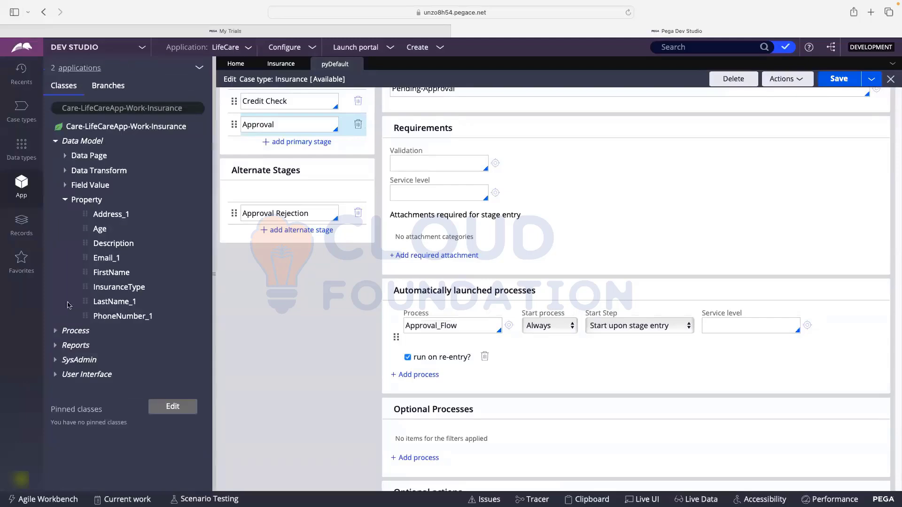
left_click(65, 200)
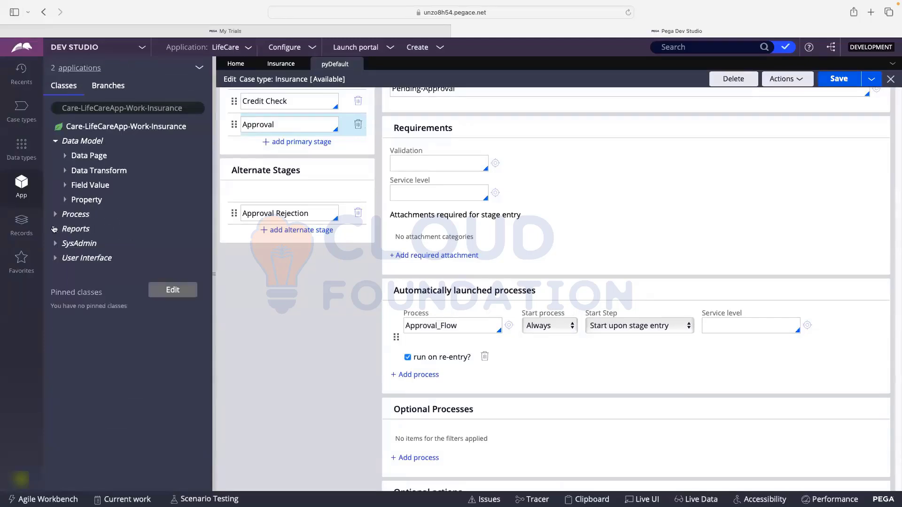
left_click(55, 215)
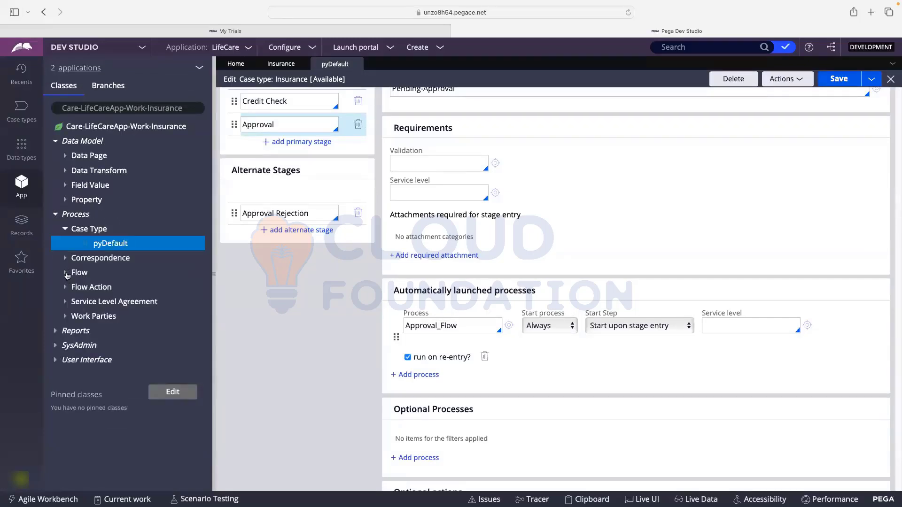
left_click(66, 273)
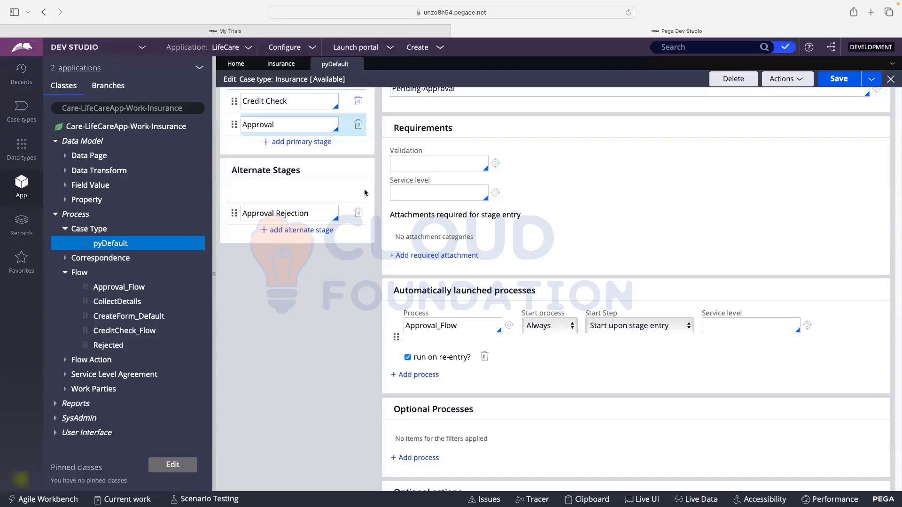
left_click(280, 63)
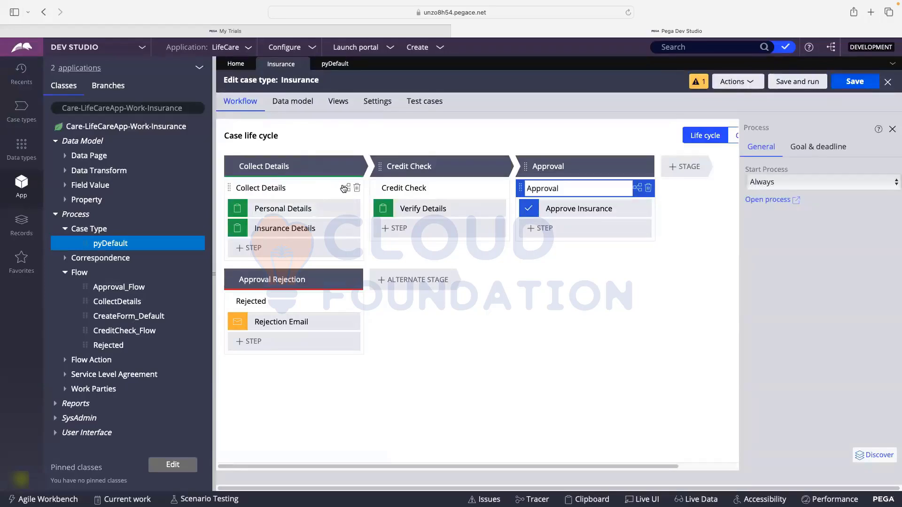
- Expand the Flow Action rules and open the CollectDetails flow in its own editor
left_click(345, 189)
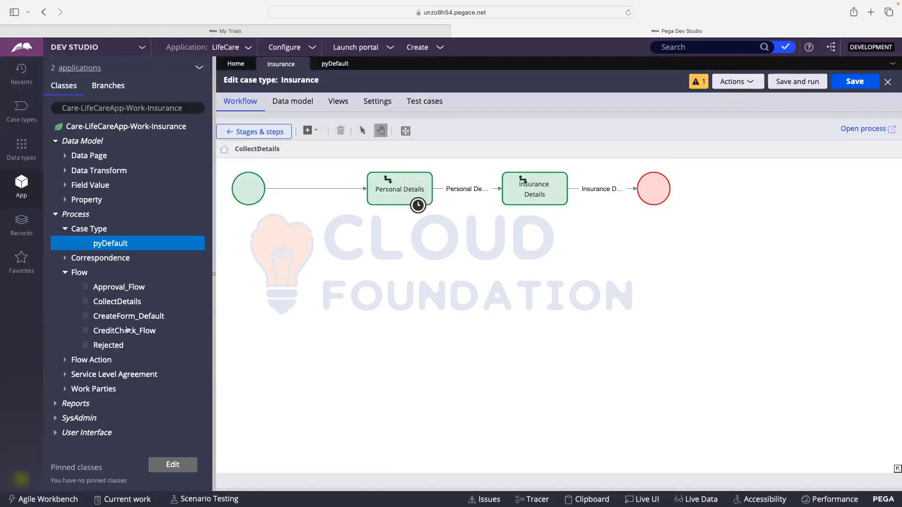
left_click(66, 361)
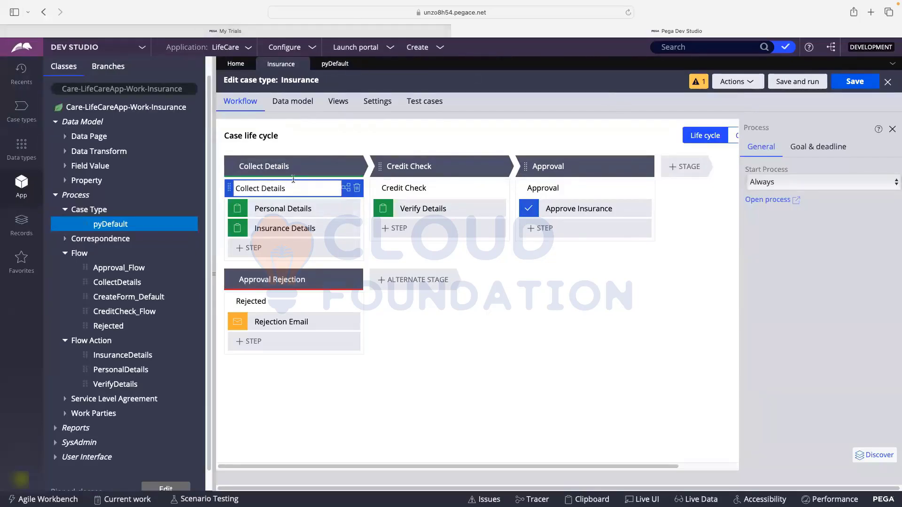
left_click(346, 189)
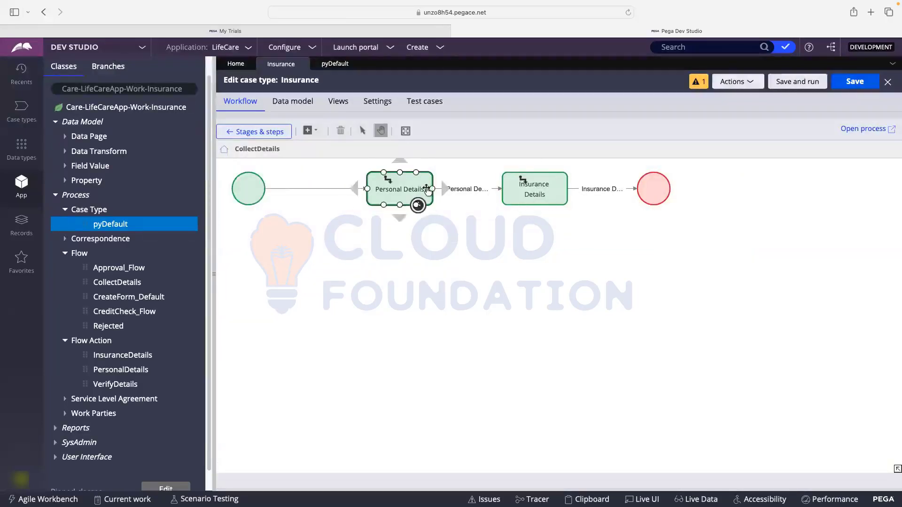
left_click(867, 129)
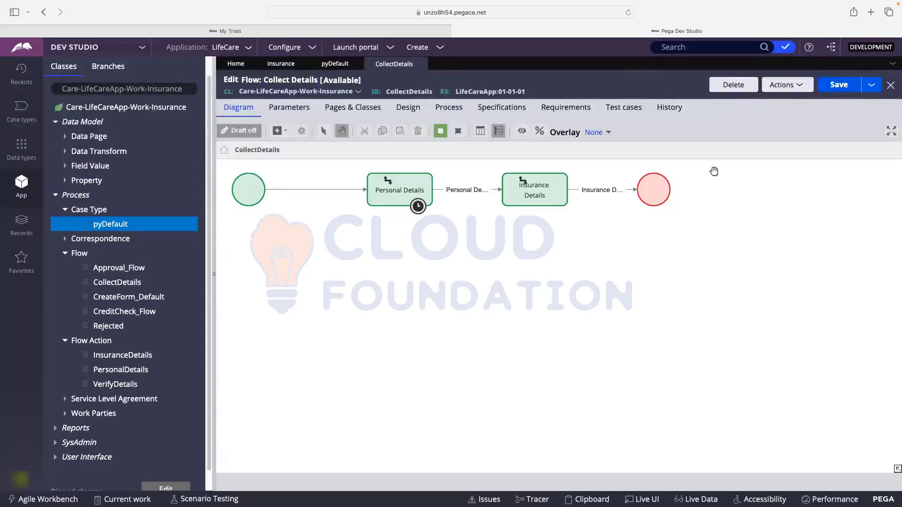
- Check the Personal Details assignment's properties and close them unchanged
left_click(392, 200)
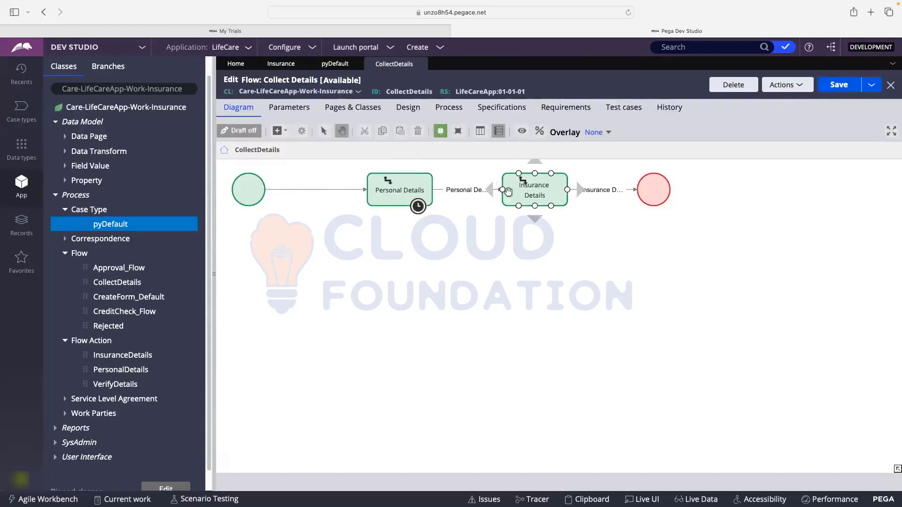
double_click(393, 191)
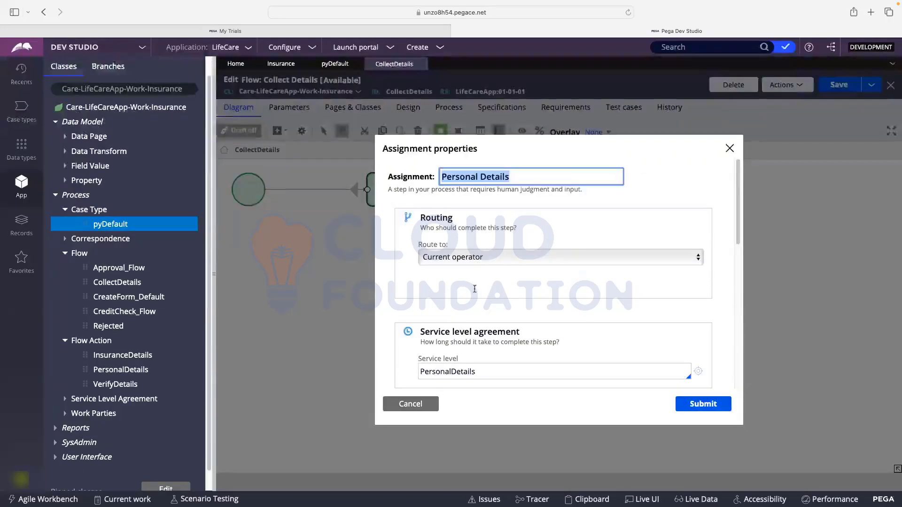
left_click(411, 404)
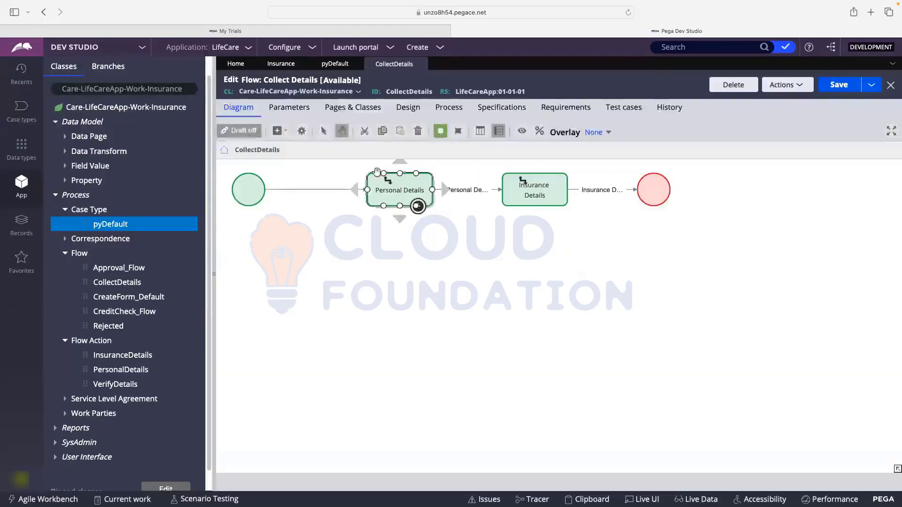
- Open the PersonalDetails flow action from the Personal Details connector's properties
left_click(463, 191)
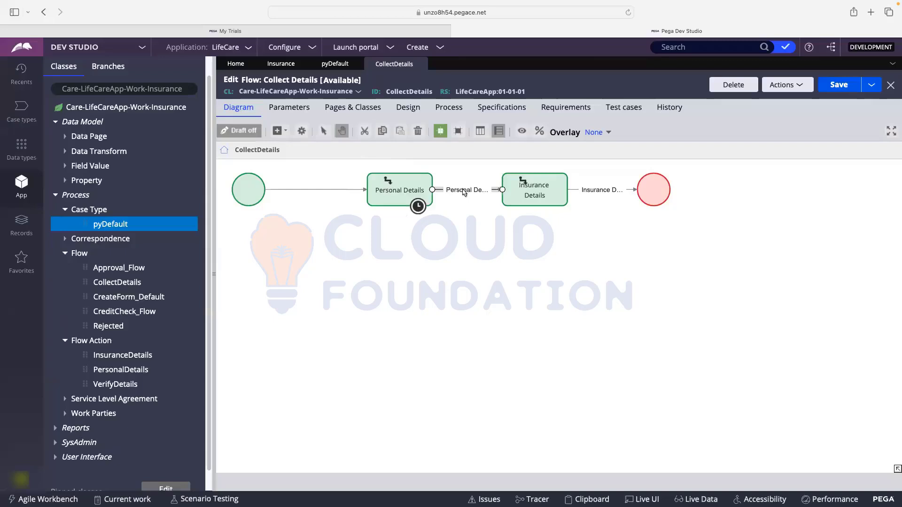
double_click(463, 190)
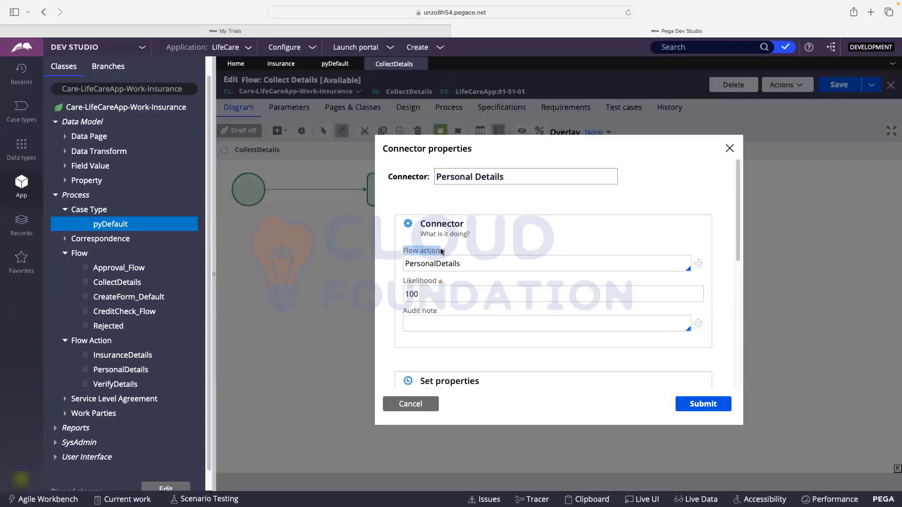
double_click(424, 264)
left_click(493, 263)
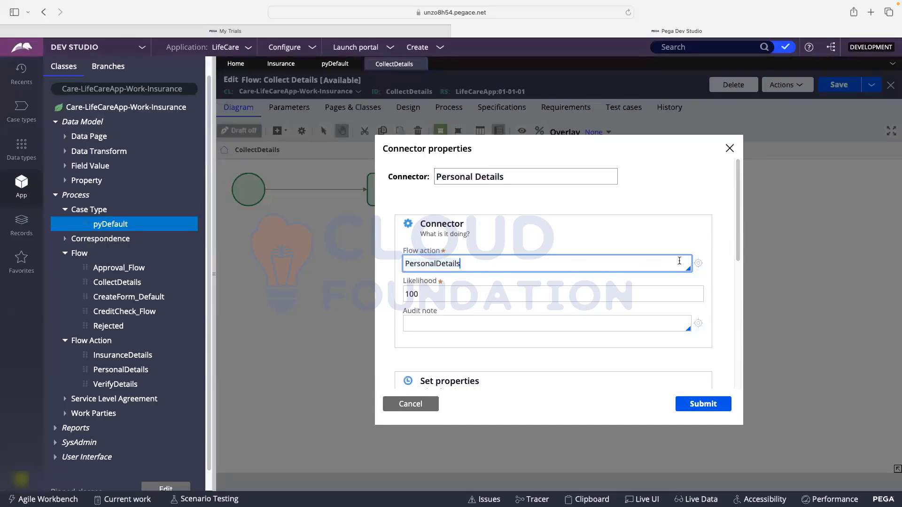
left_click(698, 264)
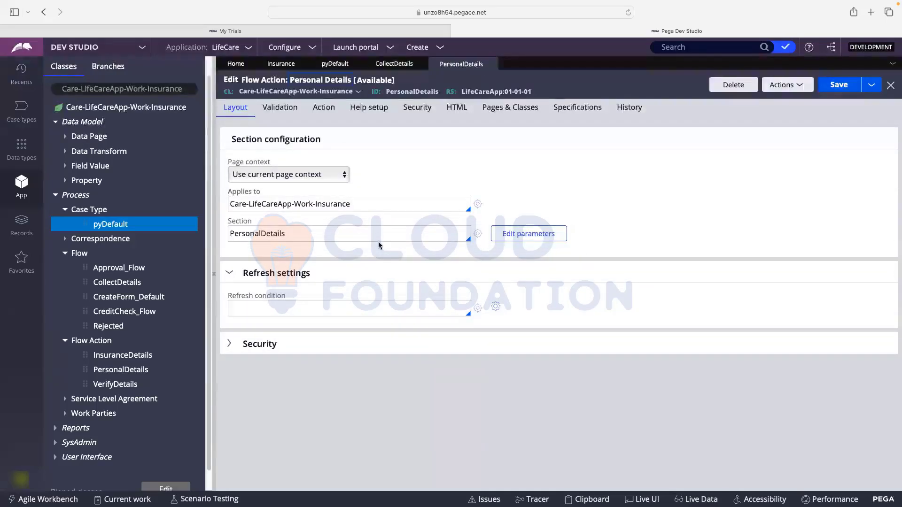
- Open the PersonalDetails section rule from the flow action's Layout Section field
left_click_drag(233, 235, 291, 231)
left_click(480, 236)
left_click(480, 235)
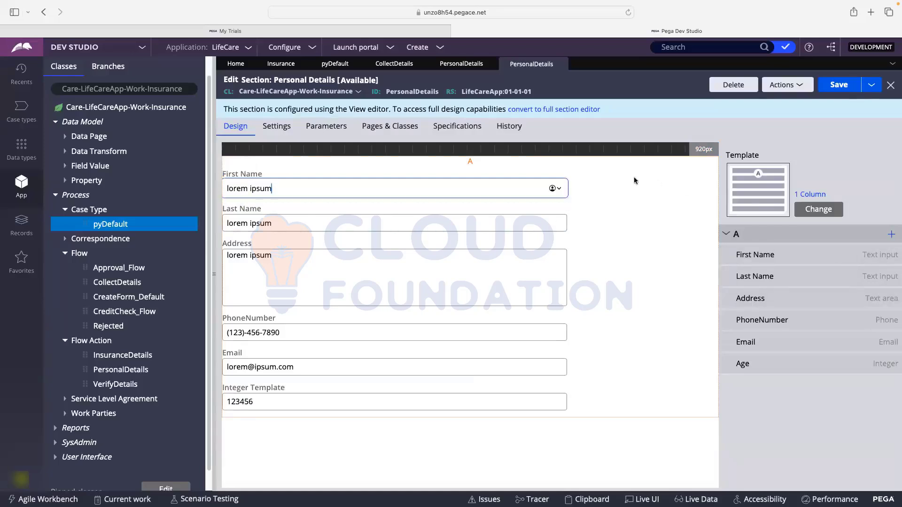
- Switch the Personal Details section to the 2 Column layout template
left_click(824, 215)
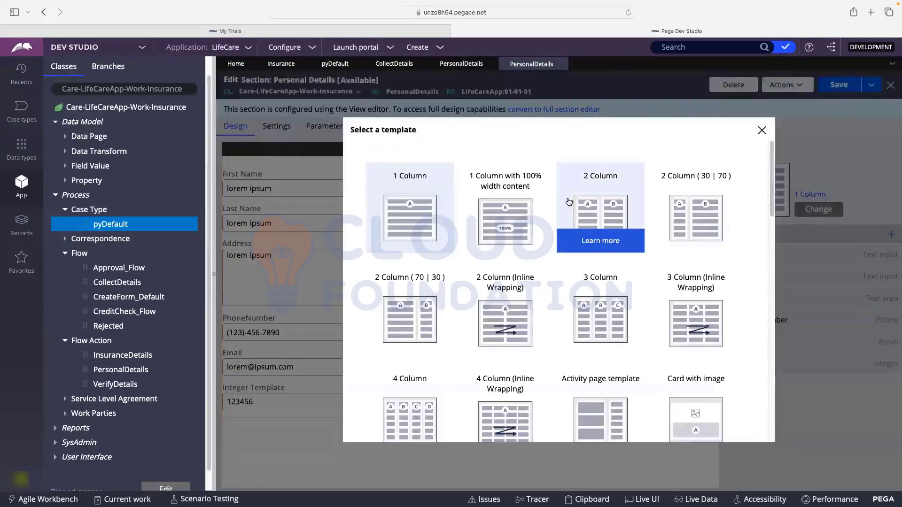
scroll(566, 204, "down", 3)
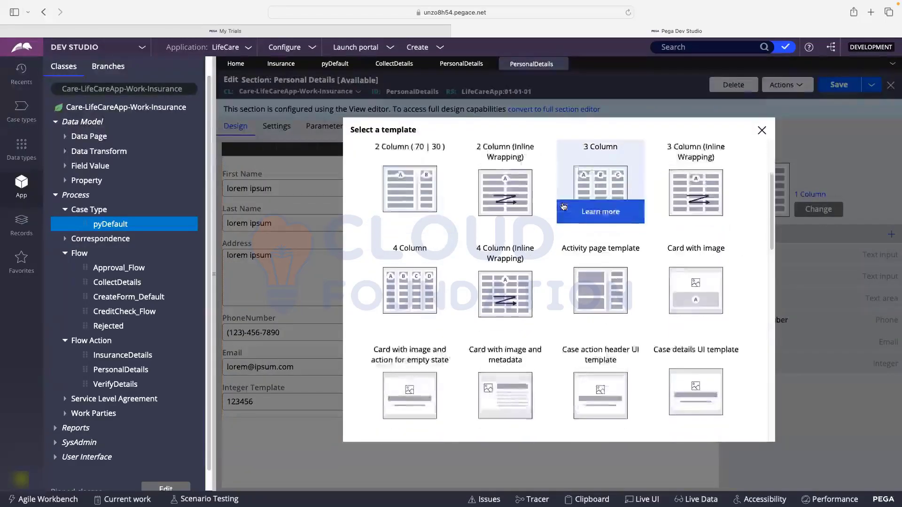
scroll(413, 263, "down", 3)
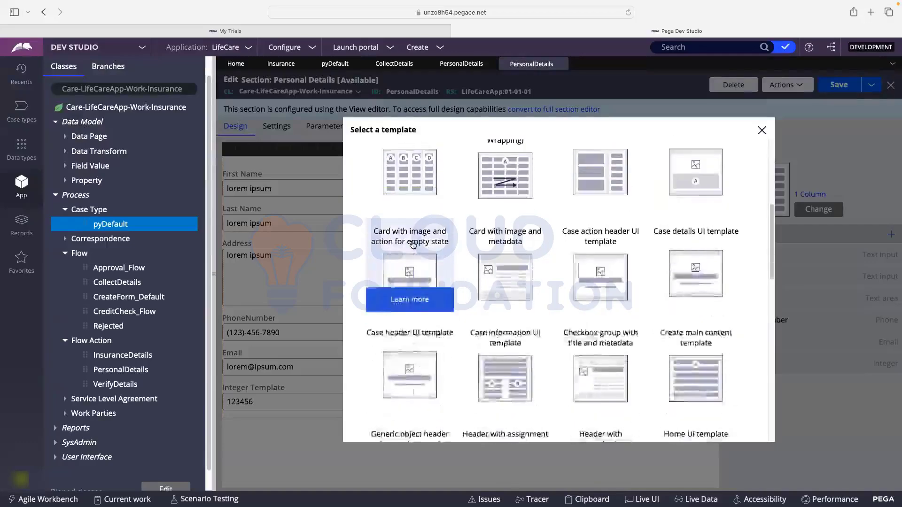
scroll(412, 243, "down", 2)
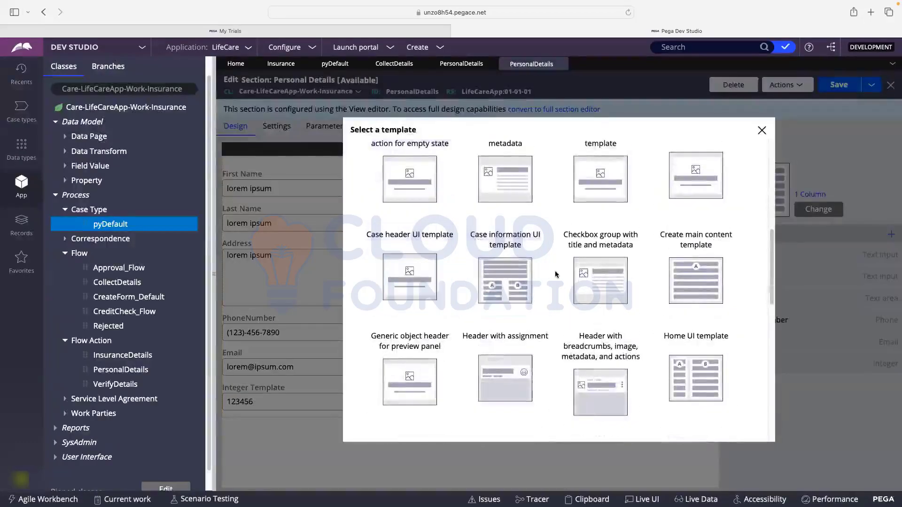
scroll(556, 275, "down", 1)
scroll(556, 268, "up", 10)
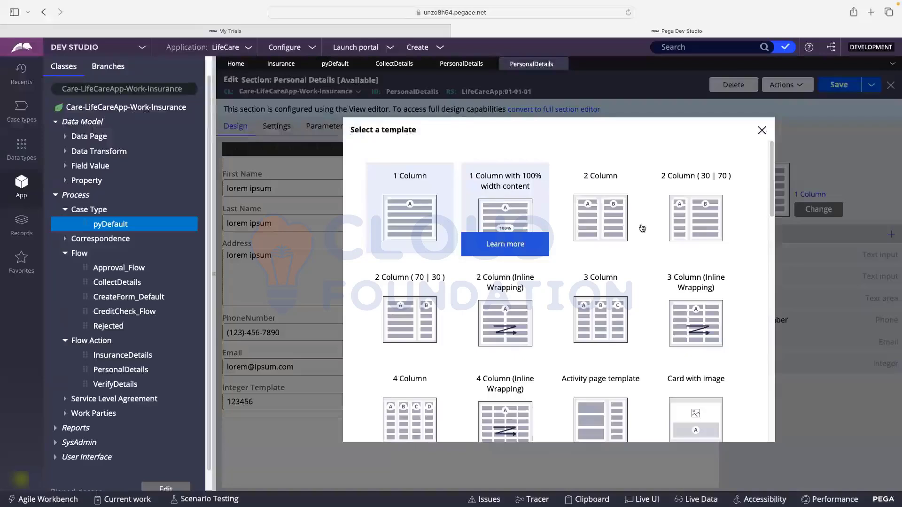
left_click(602, 215)
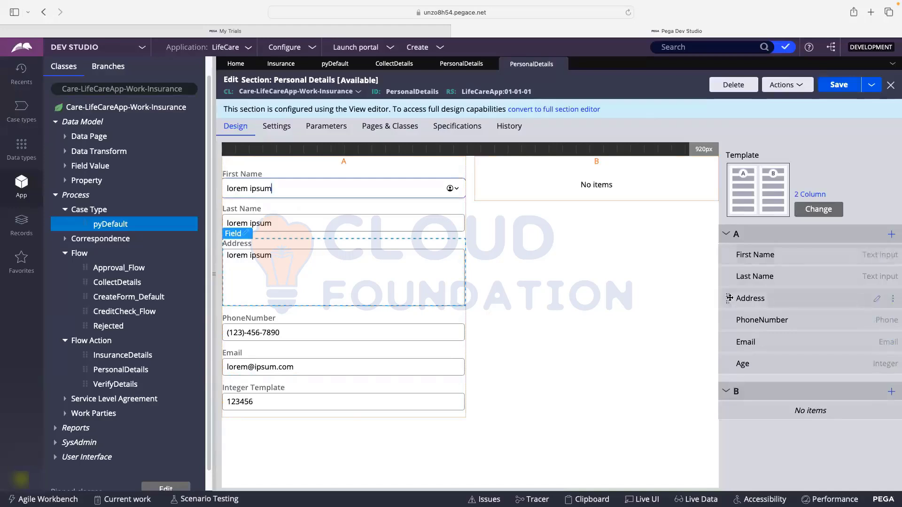
- Move the Address, Email and Age fields into column B and save the section
left_click_drag(727, 298, 727, 371)
left_click_drag(727, 408, 727, 414)
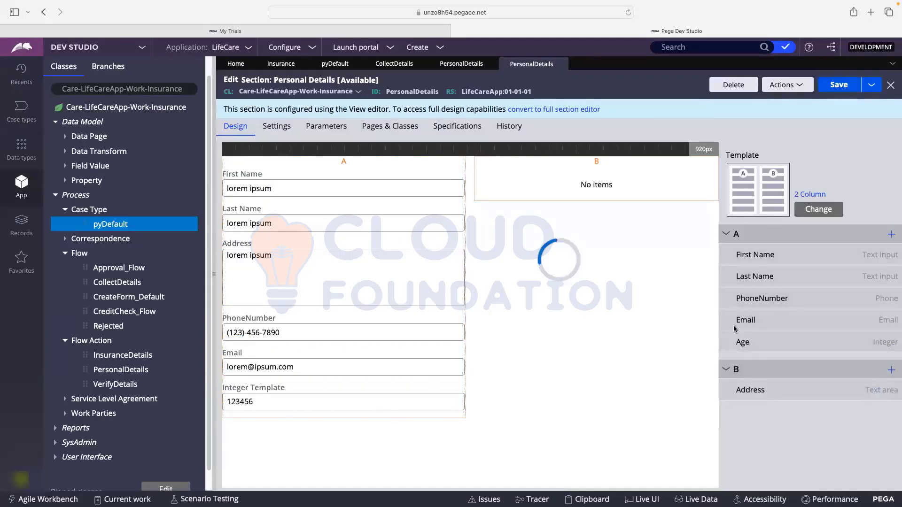
left_click_drag(727, 320, 727, 392)
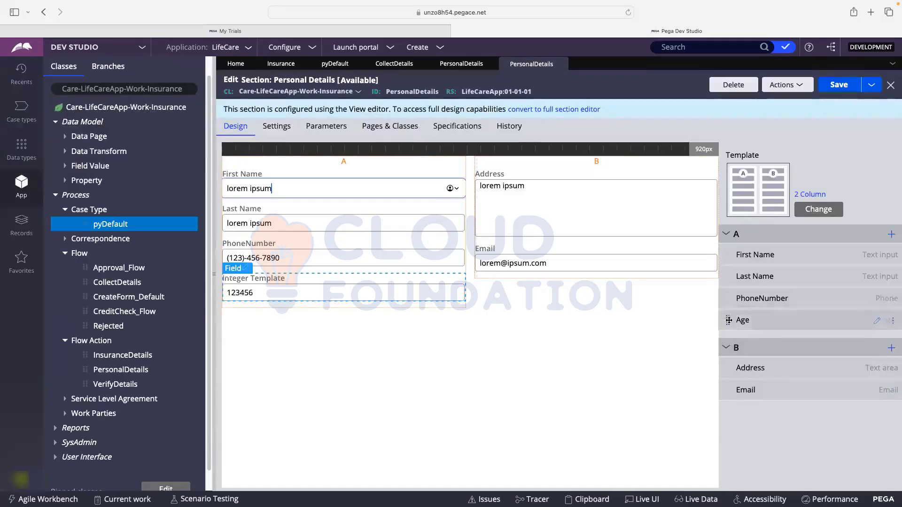
left_click_drag(728, 320, 731, 409)
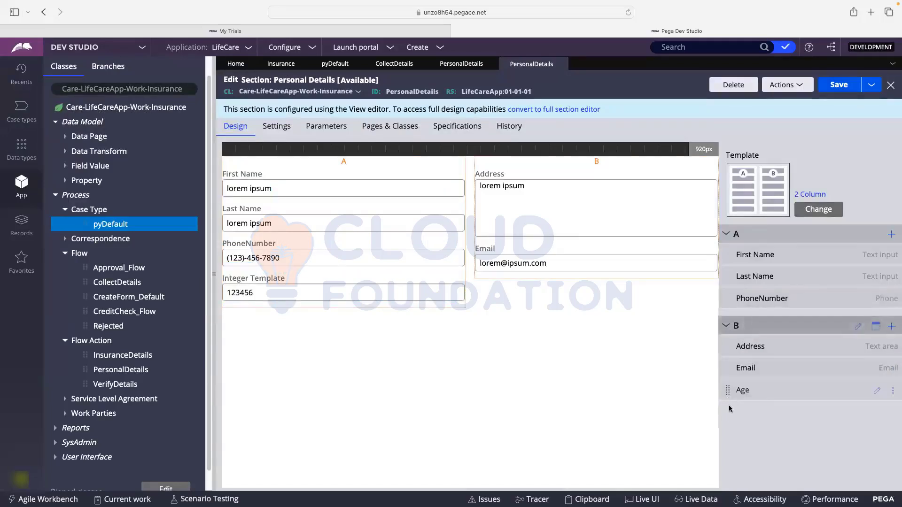
left_click(840, 86)
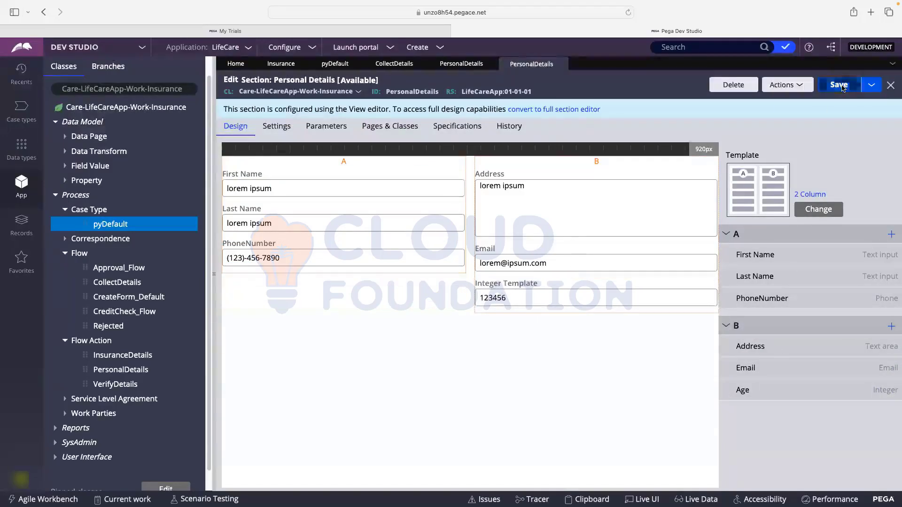
left_click(840, 86)
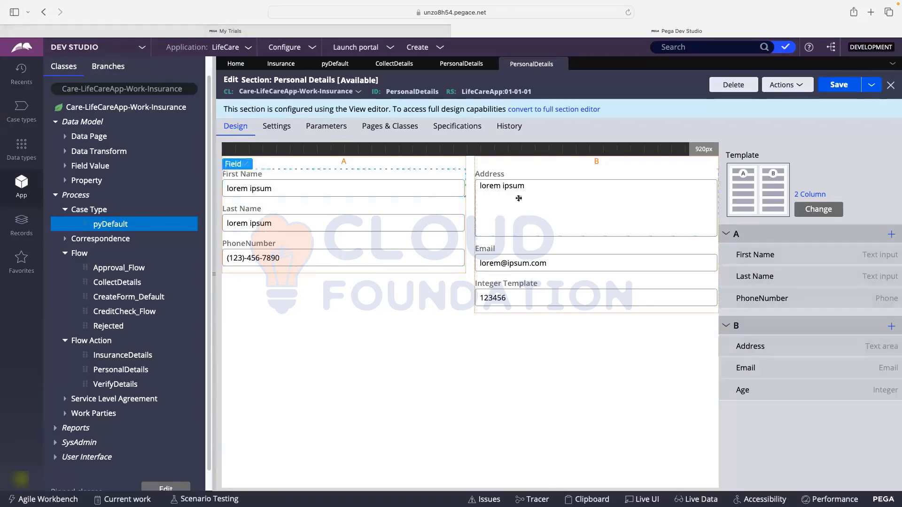
left_click(828, 90)
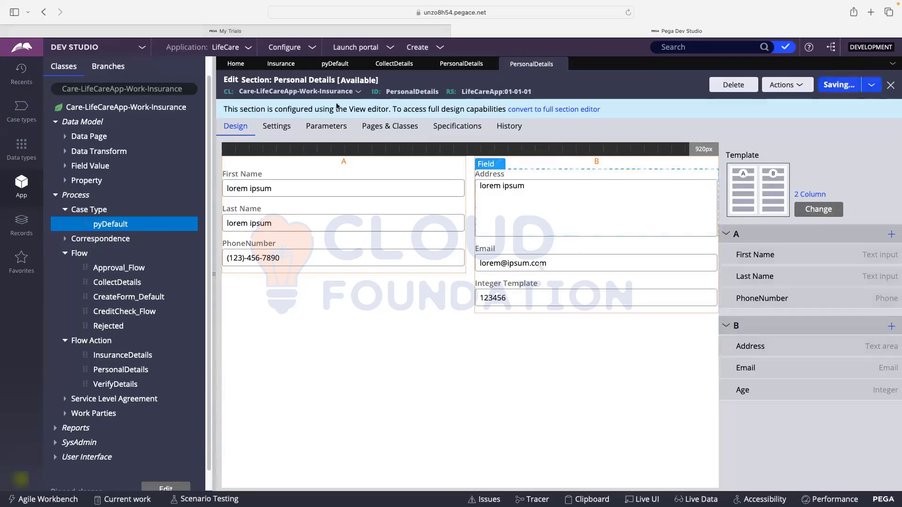
left_click(367, 51)
- Preview a new Insurance case's two-column form in the User Portal, then return to Dev Studio
left_click(366, 62)
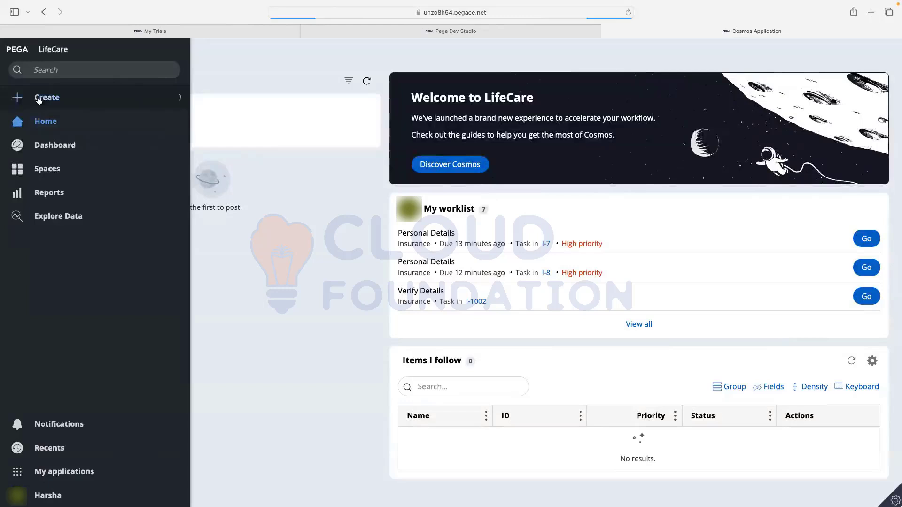
left_click(39, 98)
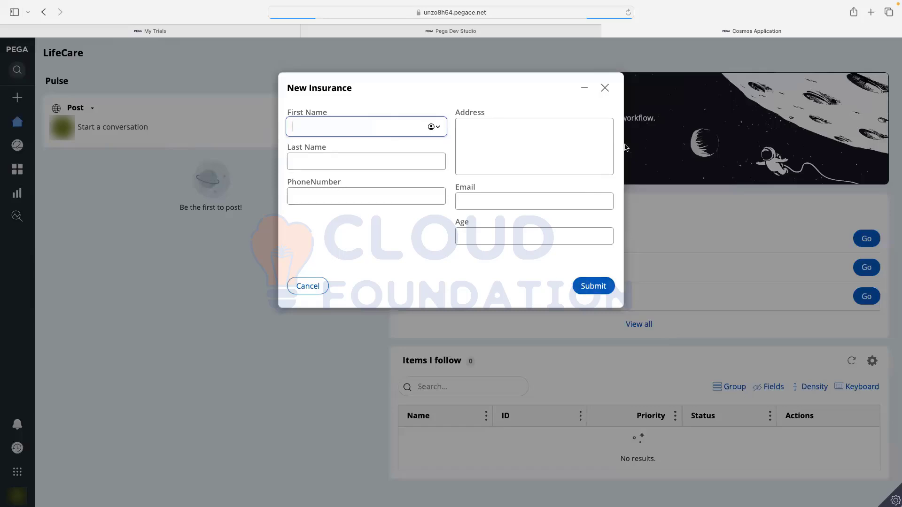
left_click(605, 89)
left_click(503, 31)
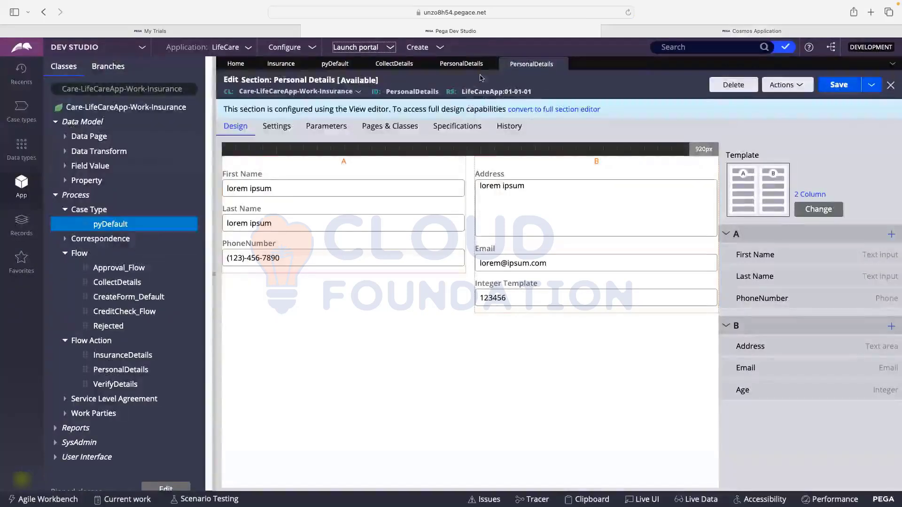
- Leave Safari full screen and add a 'Process' text label below FigJam's yellow sticky note
mouse_move(132, 4)
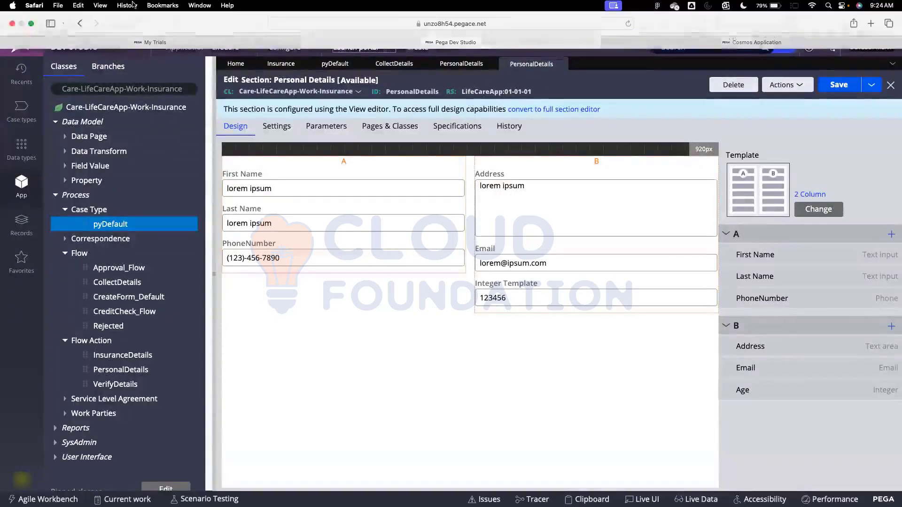
left_click(31, 24)
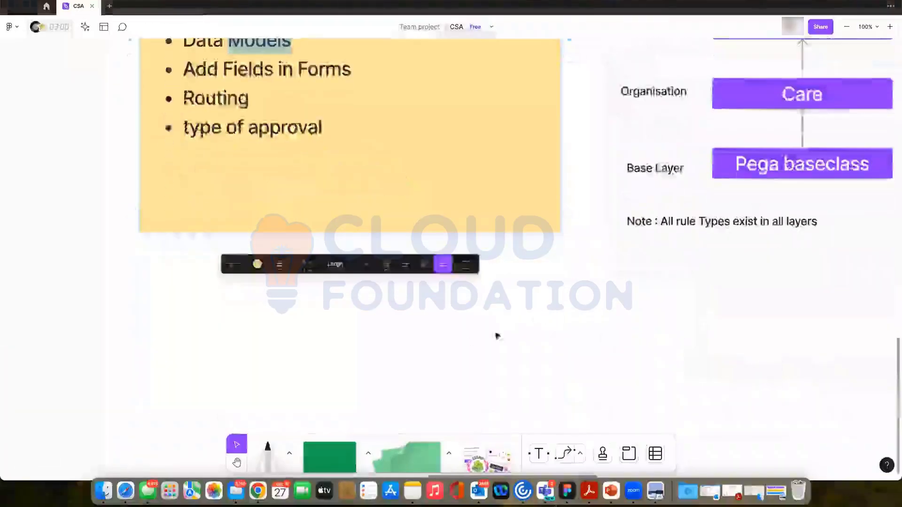
left_click(370, 342)
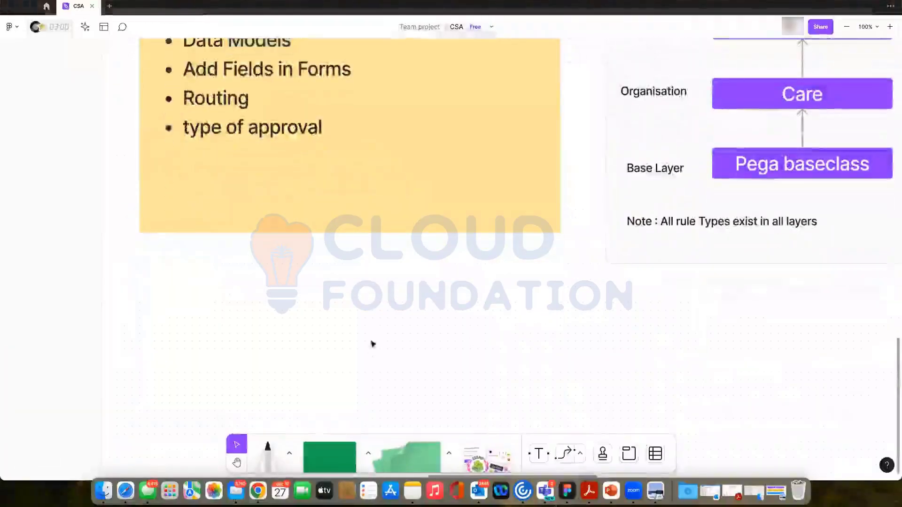
left_click(539, 453)
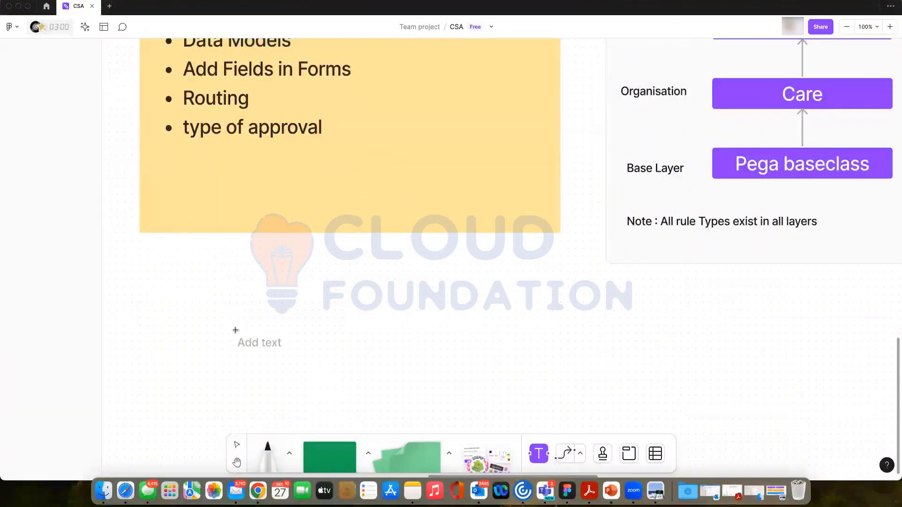
left_click(228, 316)
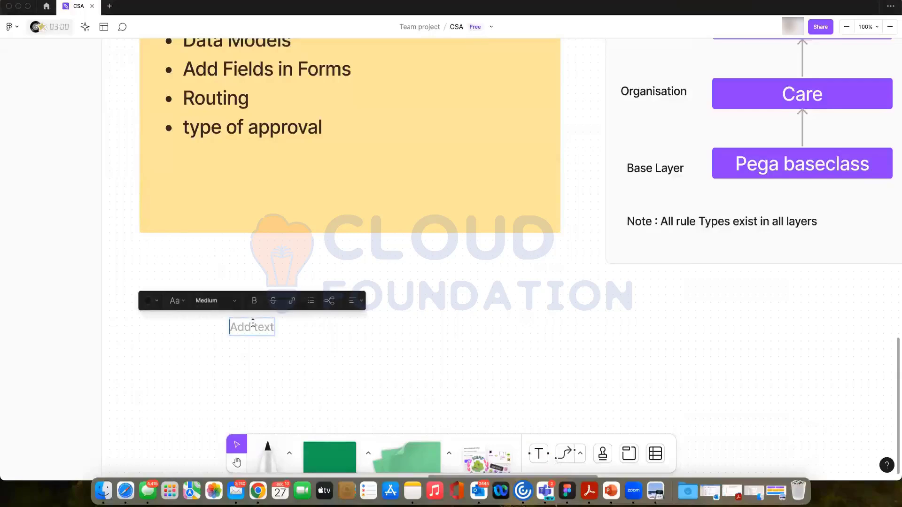
type("Process")
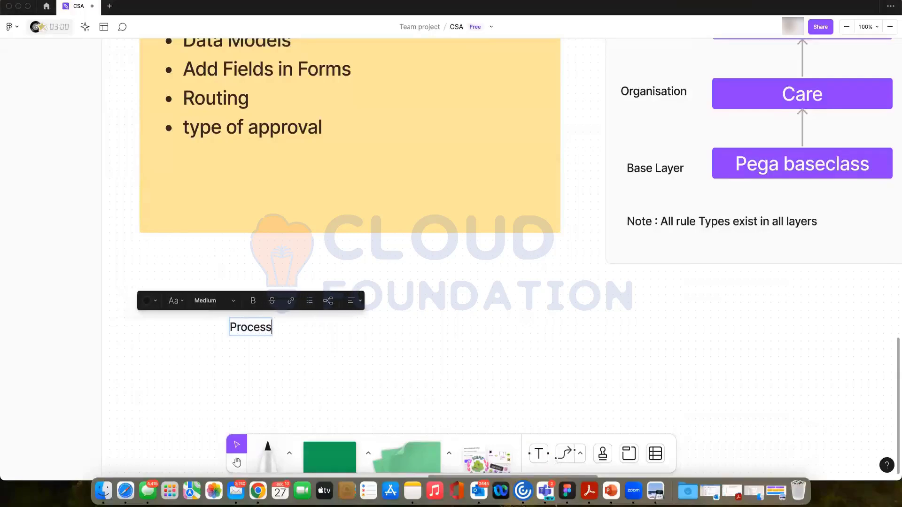
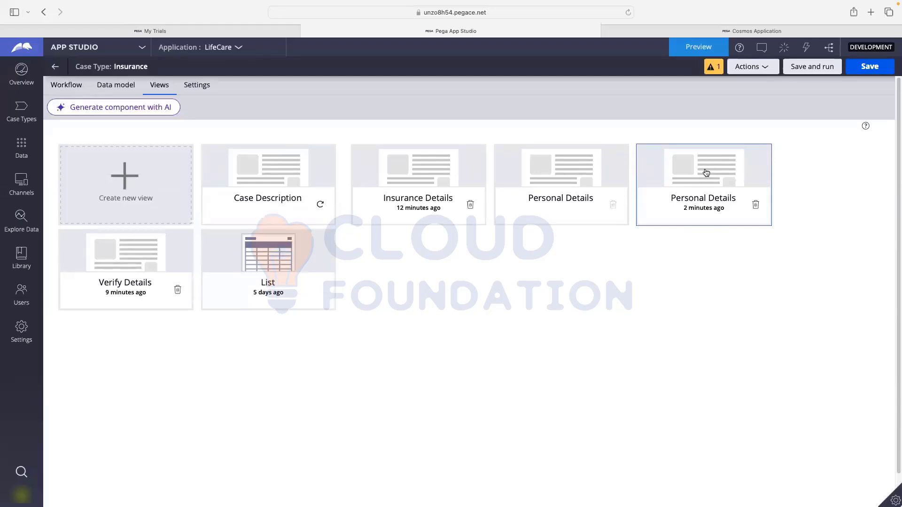
- Inspect the Personal Details view's fields, cancel without changes, and bring up the studio list
left_click(706, 173)
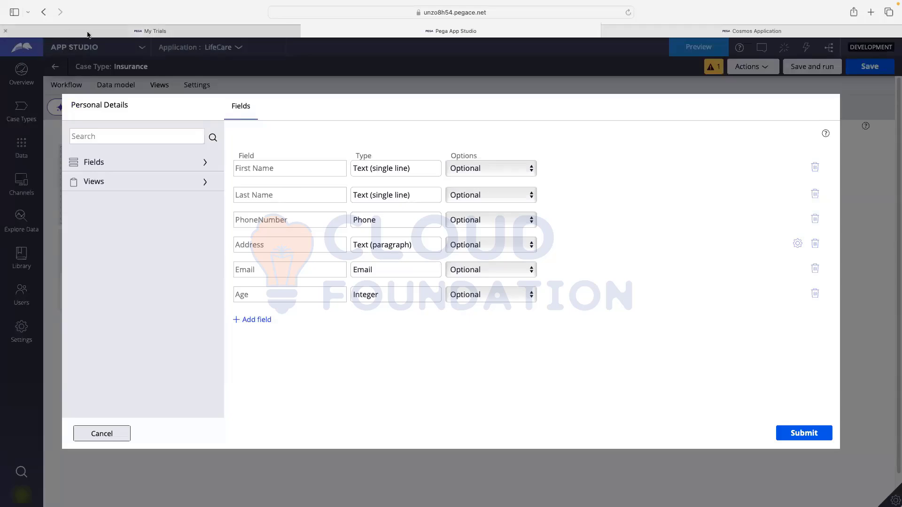
mouse_move(87, 34)
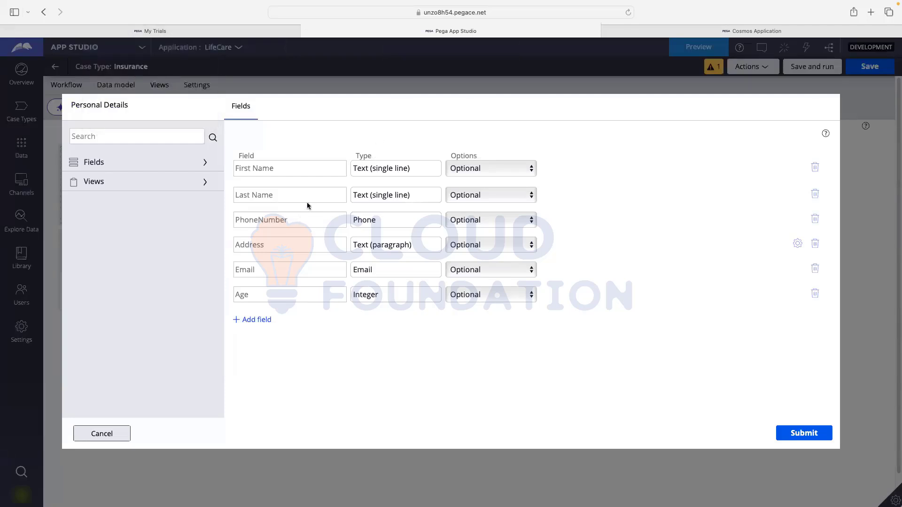
left_click(100, 434)
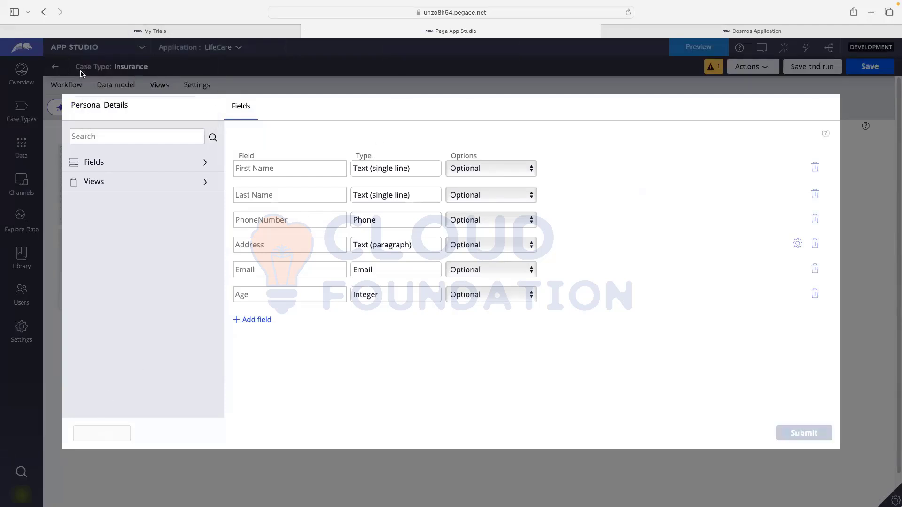
left_click(77, 47)
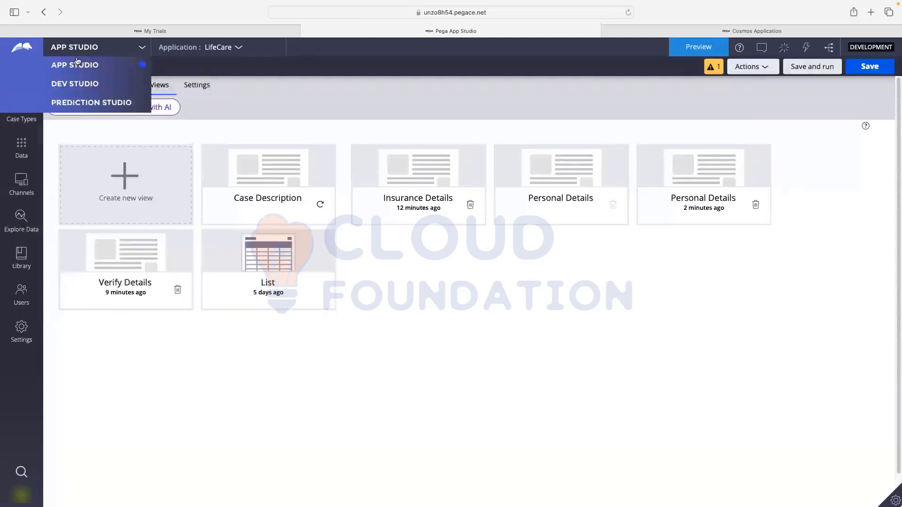
- In Dev Studio, collapse Flow, Process and Data Model and list the User Interface section rules
left_click(78, 88)
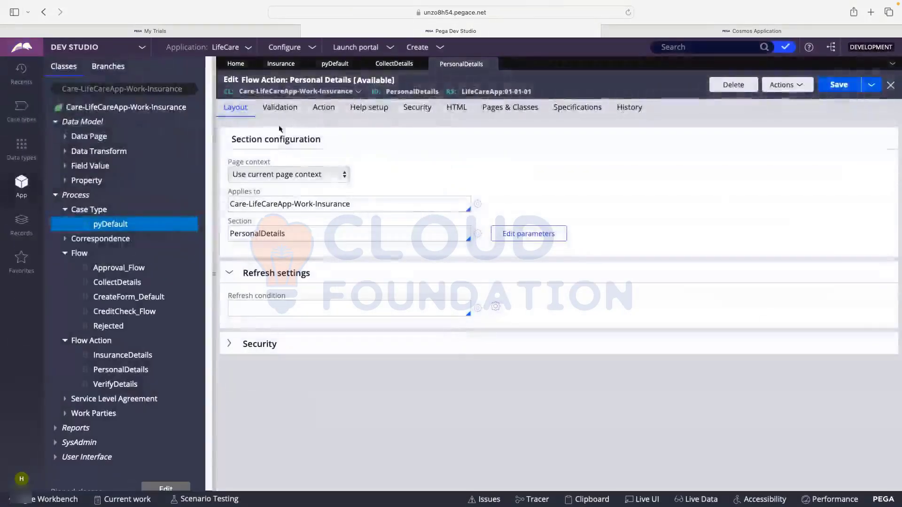
left_click(65, 253)
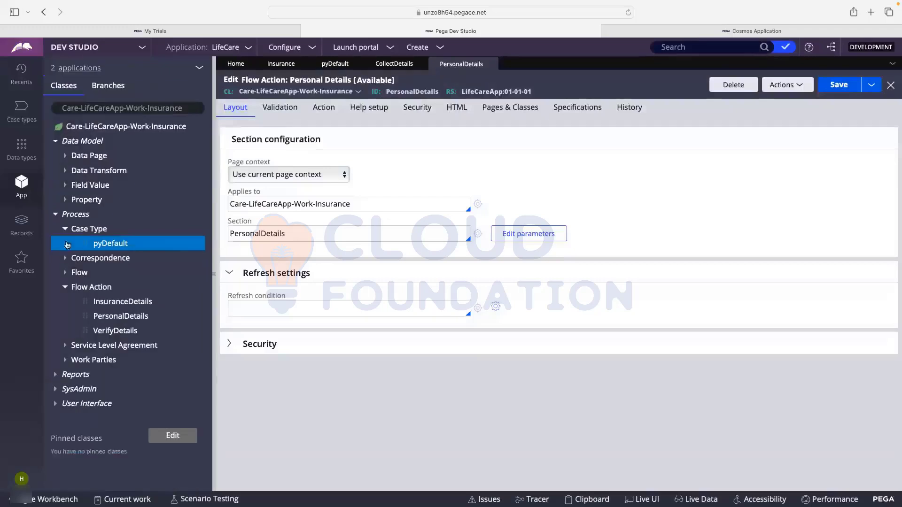
left_click(57, 216)
left_click(55, 142)
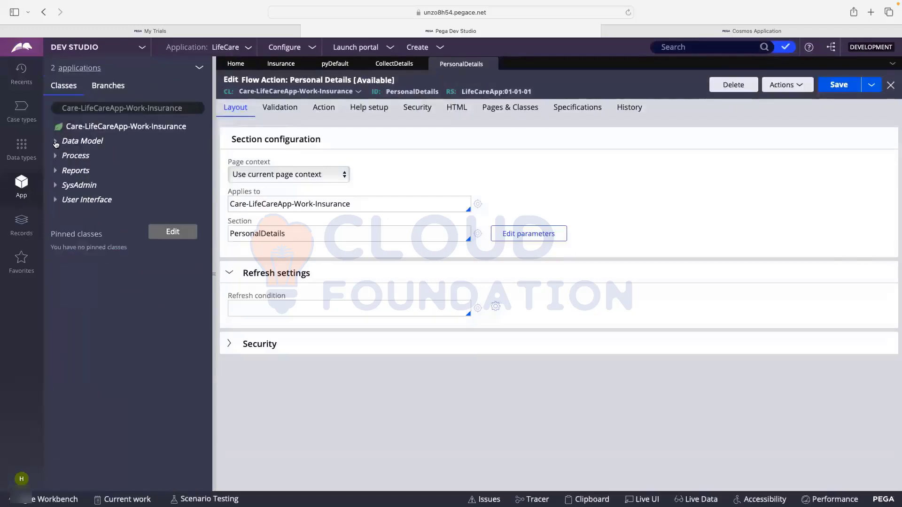
left_click(56, 200)
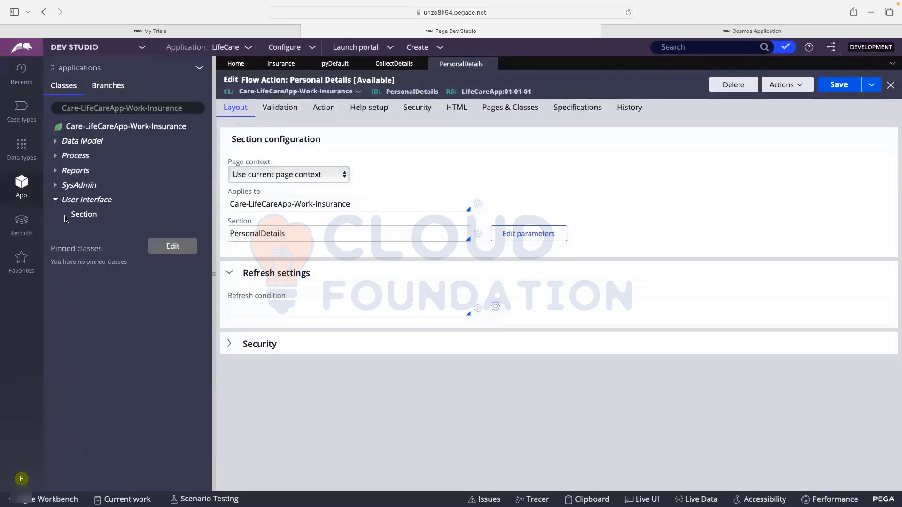
left_click(65, 215)
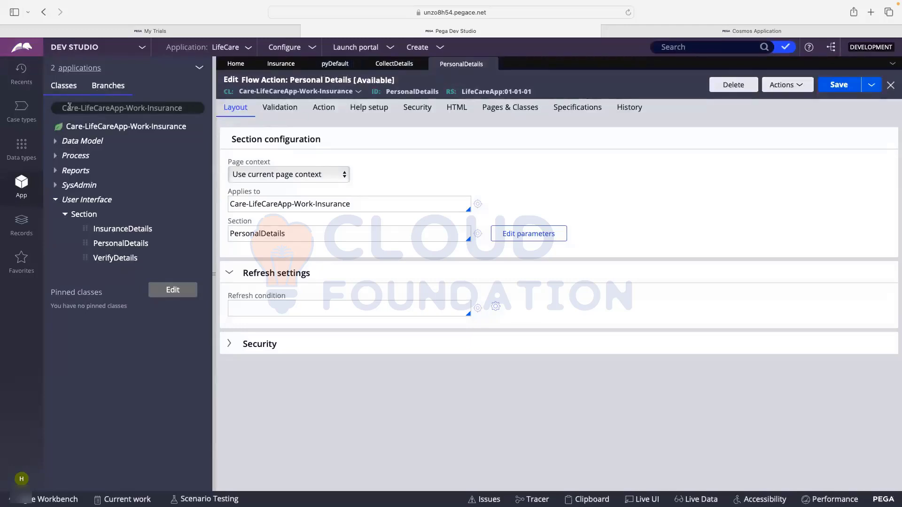
left_click(21, 112)
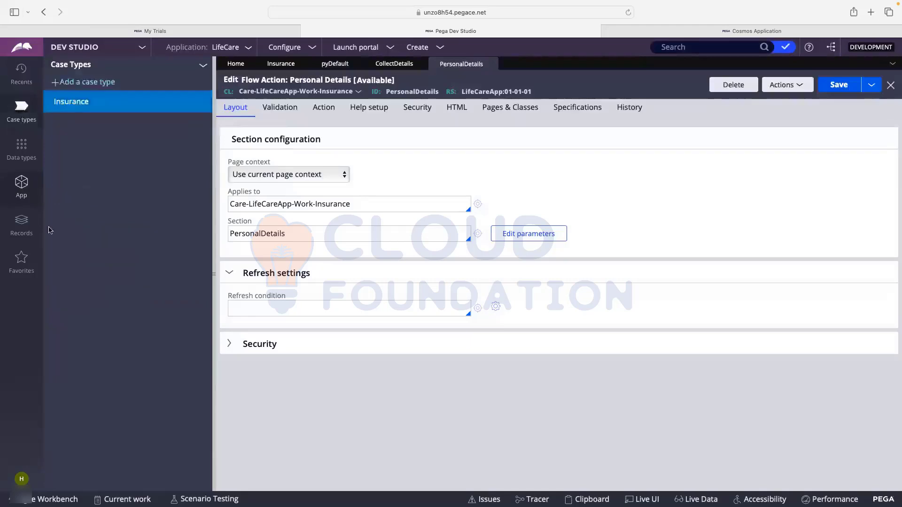
- Open the Insurance case type and inspect its Insurance Details flow step and life cycle stages
left_click(82, 106)
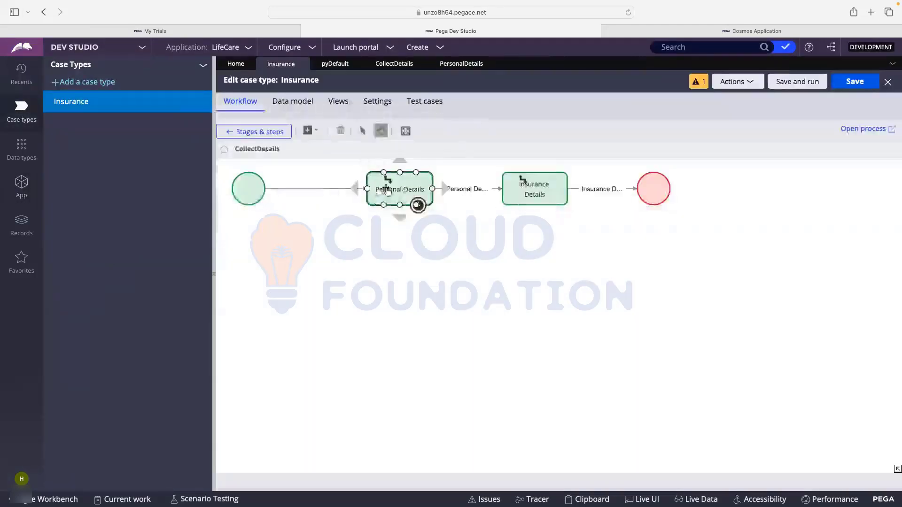
left_click(533, 179)
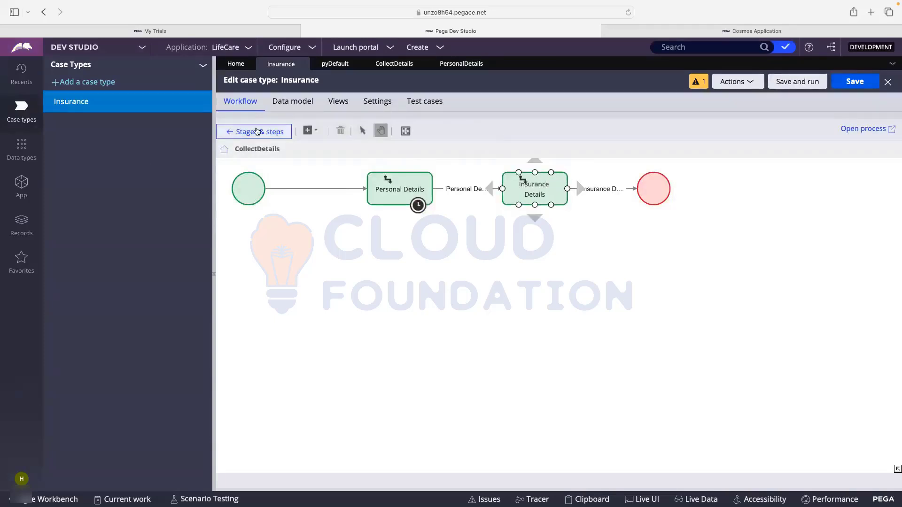
left_click(256, 199)
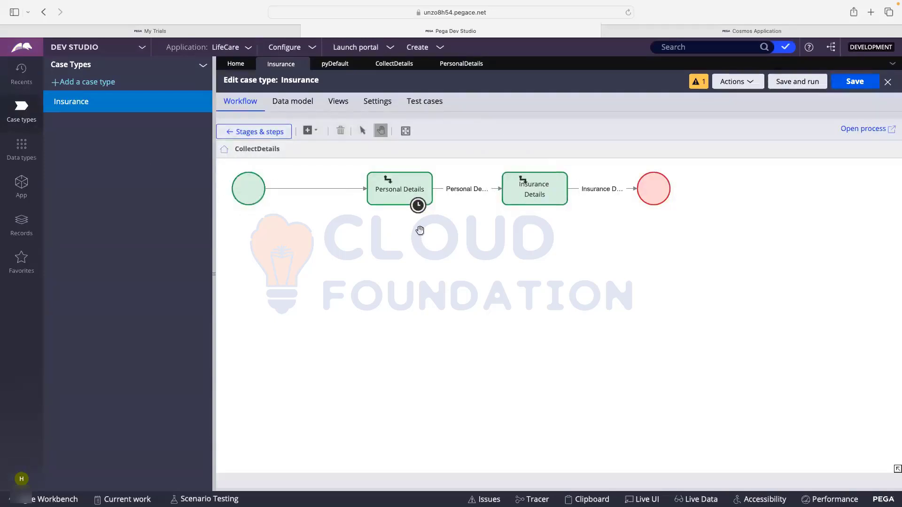
left_click(261, 132)
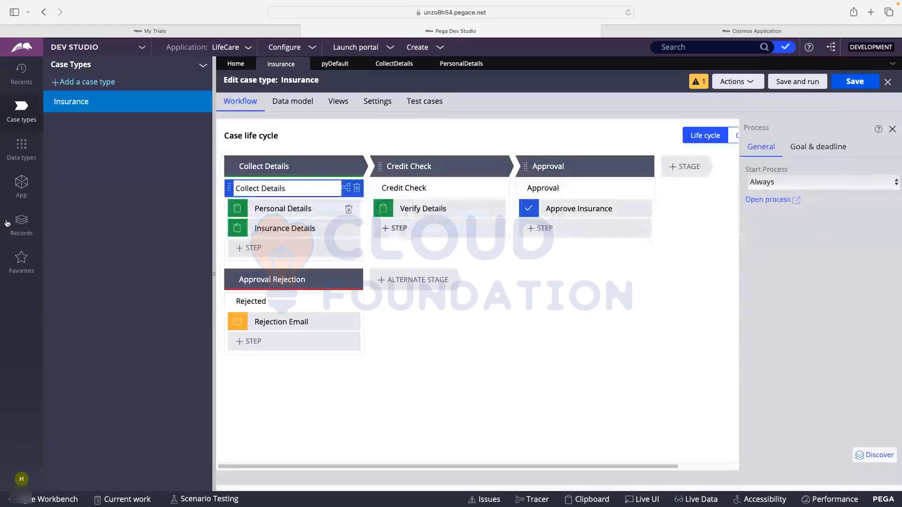
left_click(21, 186)
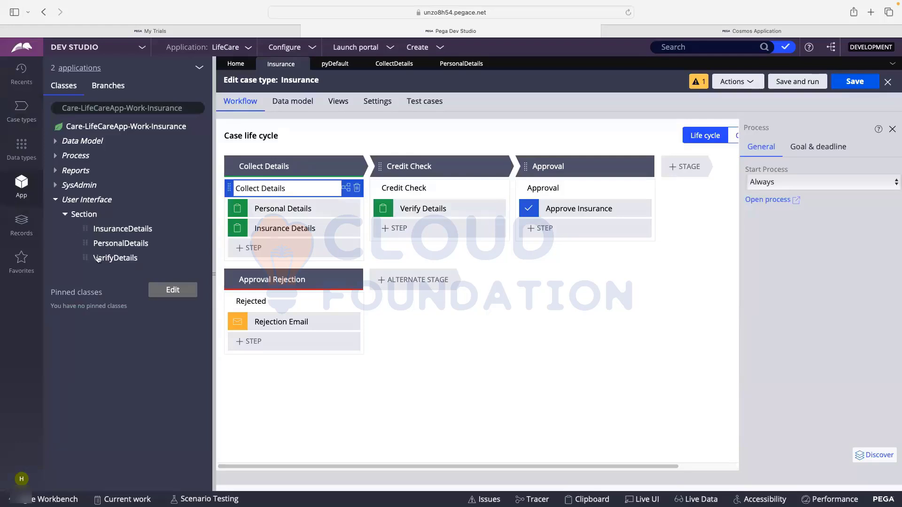
left_click(77, 48)
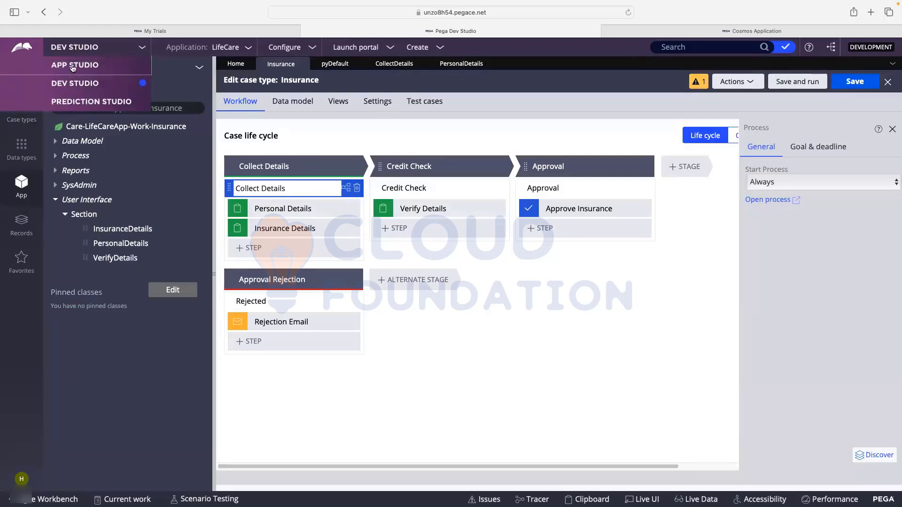
- Back in App Studio, open the Insurance workflow and the Verify Details step's properties
left_click(74, 65)
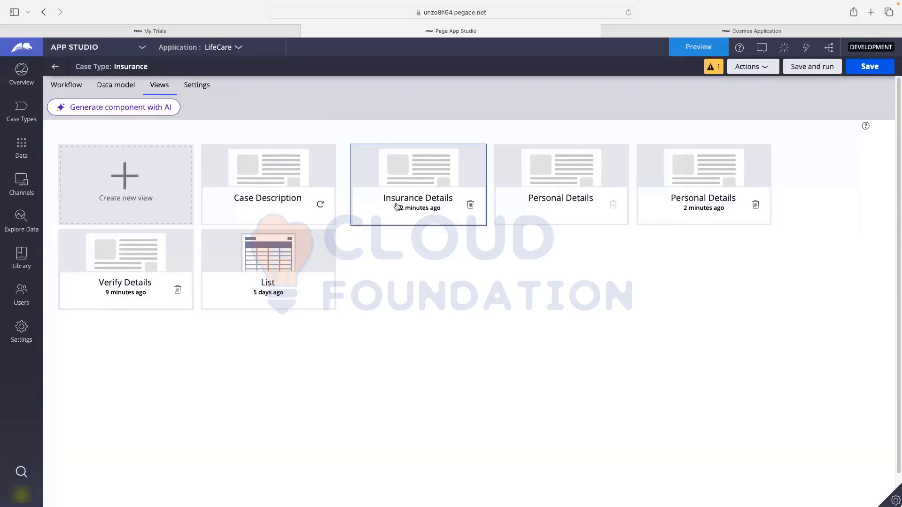
left_click(98, 91)
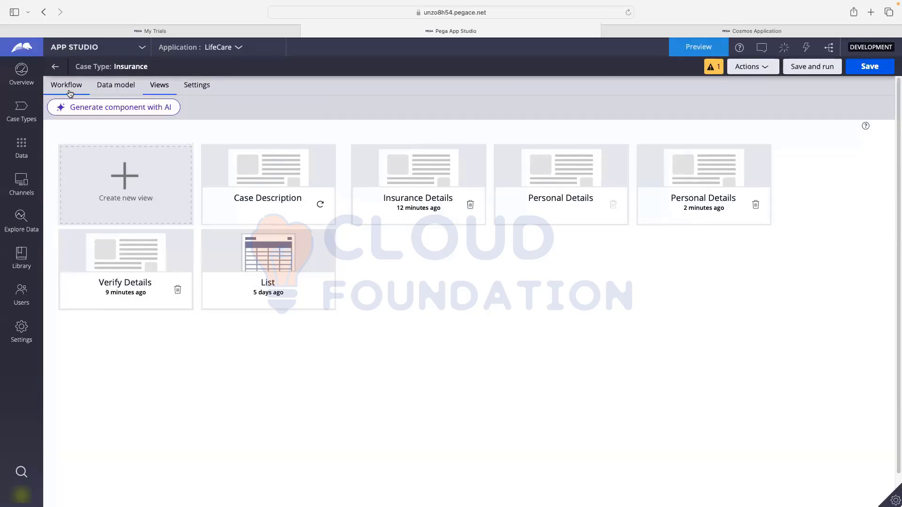
left_click(69, 91)
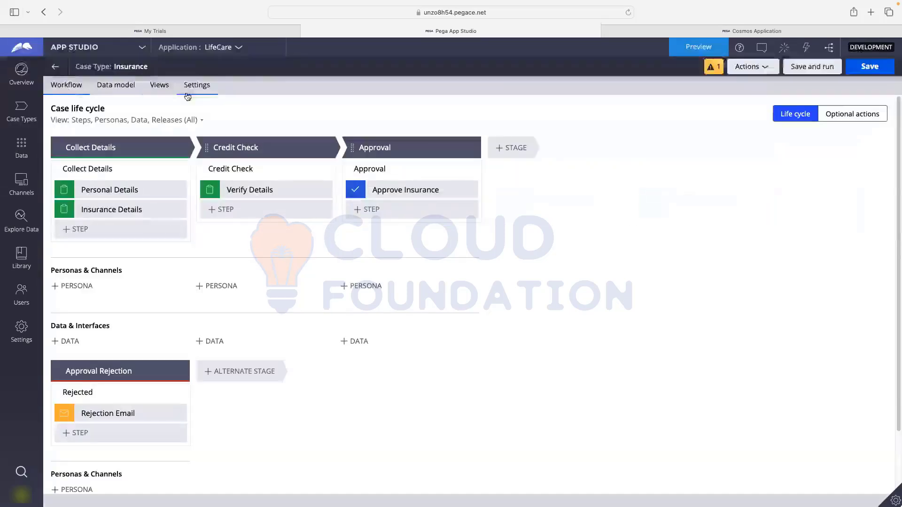
left_click(254, 190)
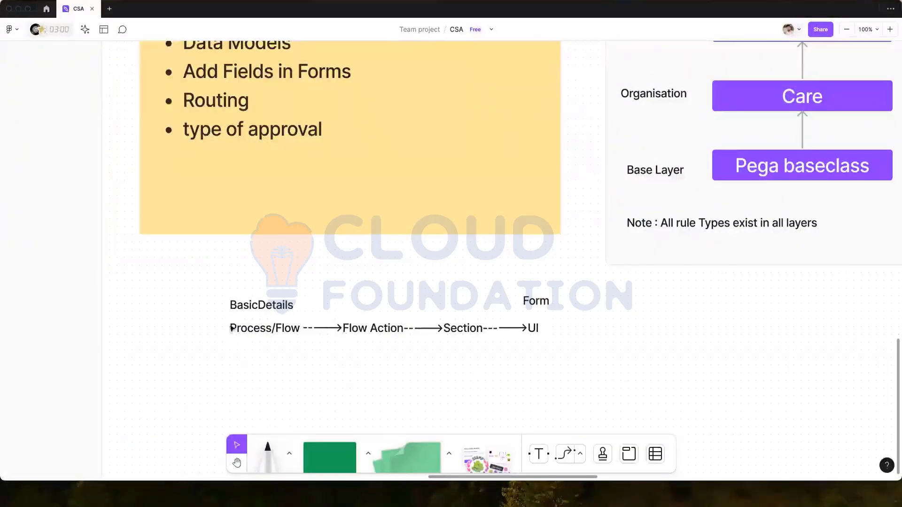
- Highlight Process/, Flow, Flow Action and Section in the whiteboard's diagram text
left_click(249, 330)
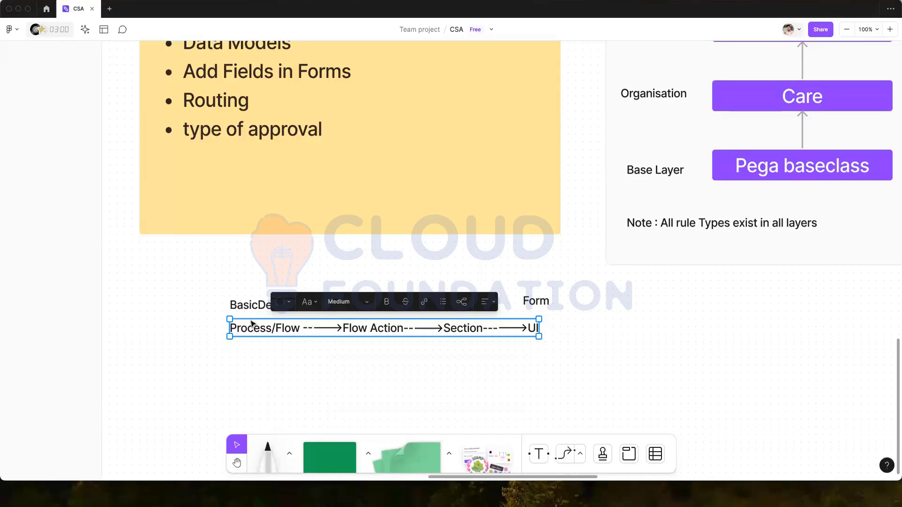
left_click(375, 329)
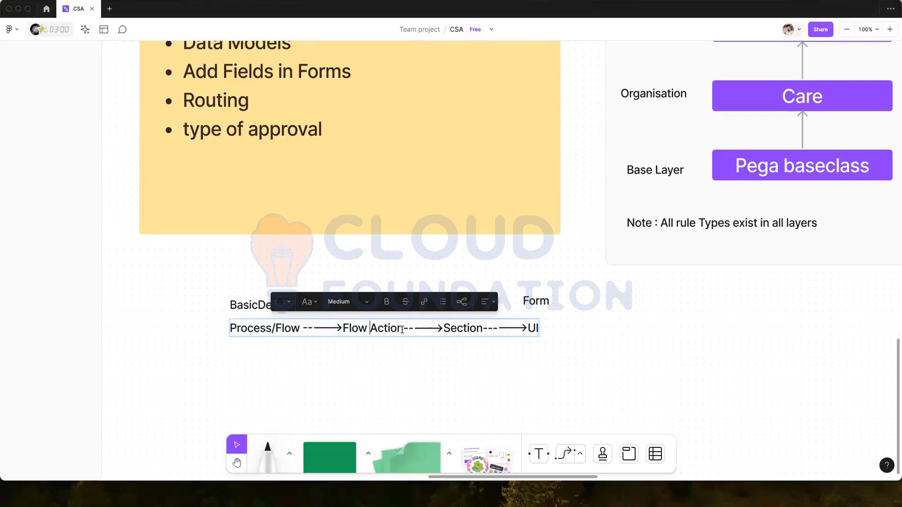
left_click_drag(403, 330, 342, 328)
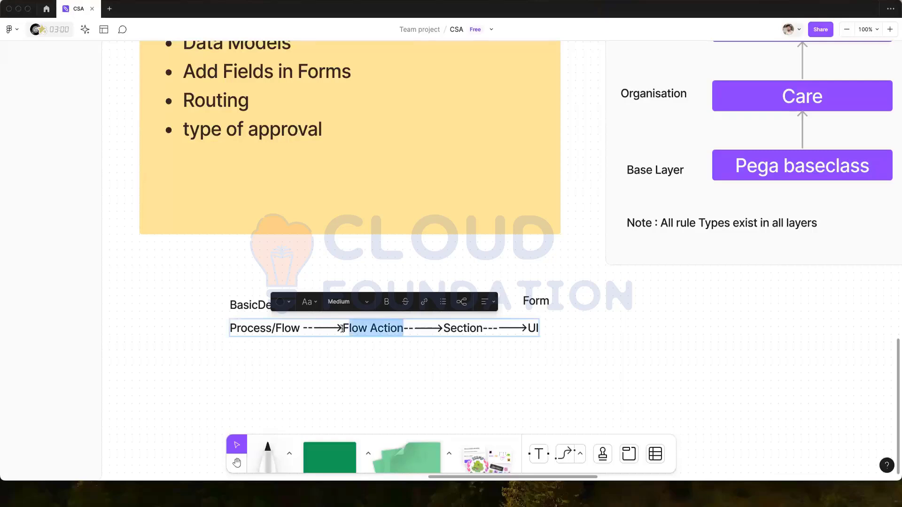
double_click(459, 329)
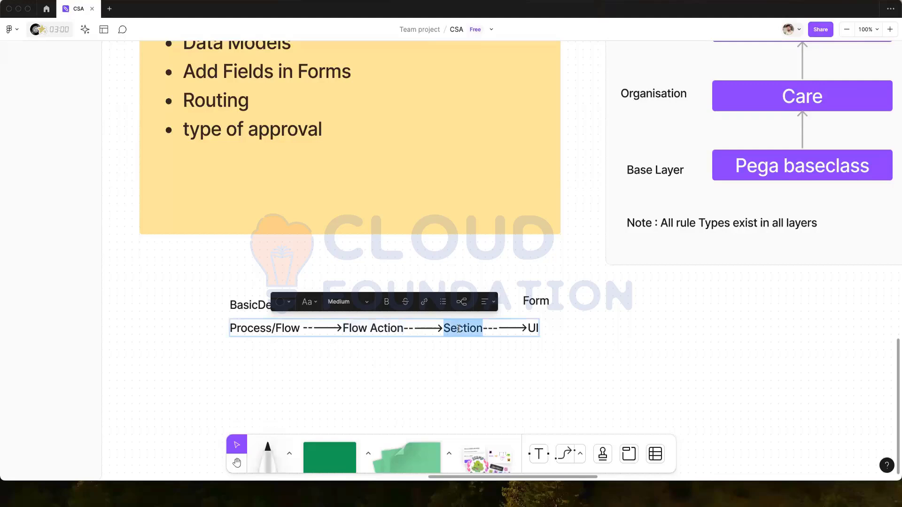
left_click(267, 328)
left_click_drag(275, 330, 234, 331)
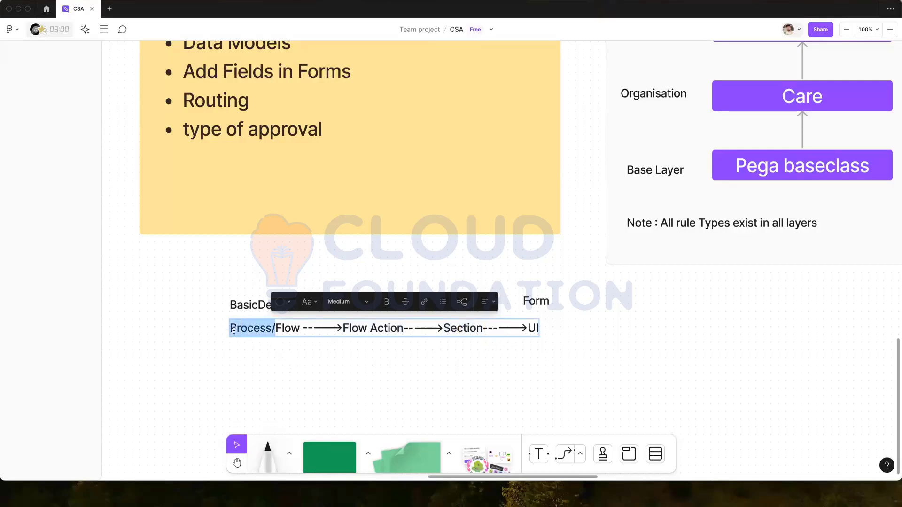
double_click(359, 329)
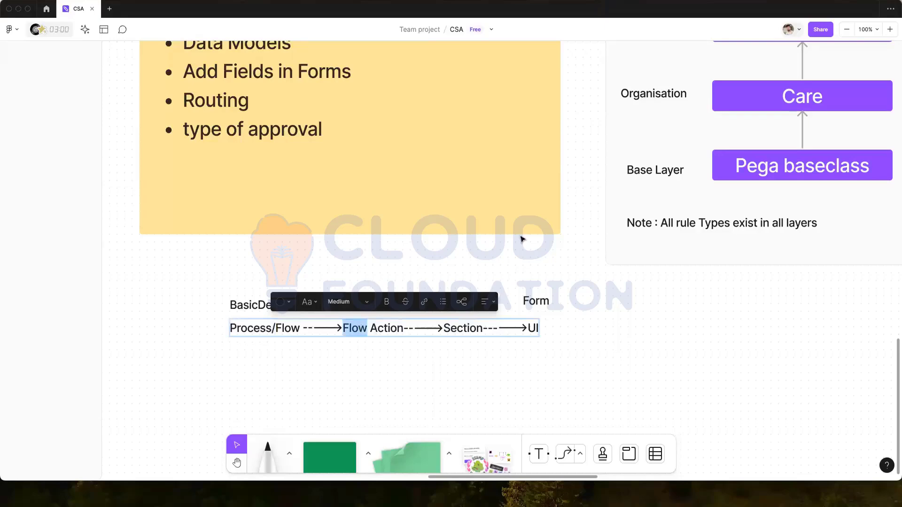
key("Escape")
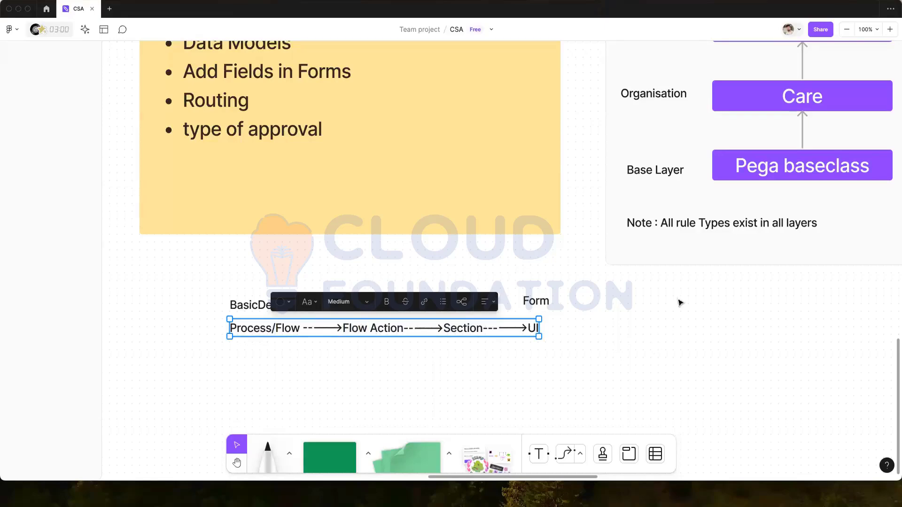
- Pan the board with the Hand tool back to the yellow Day 4 note
left_click(237, 462)
scroll(439, 368, "right", 5)
scroll(581, 236, "right", 15)
scroll(581, 236, "up", 2)
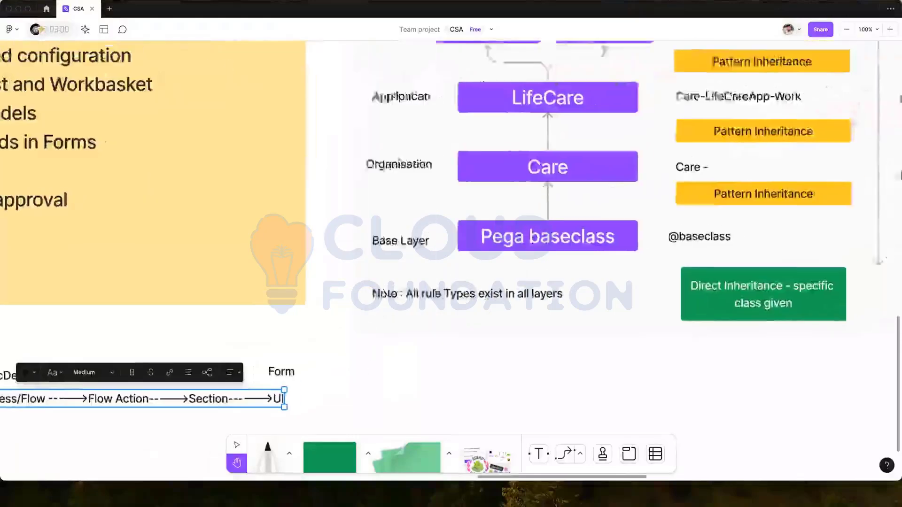
scroll(524, 197, "right", 10)
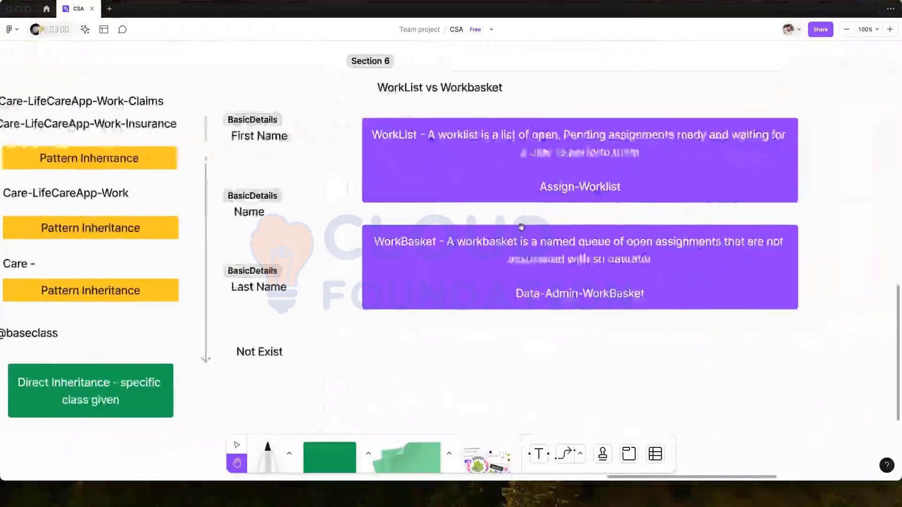
scroll(524, 197, "left", 15)
scroll(408, 291, "left", 15)
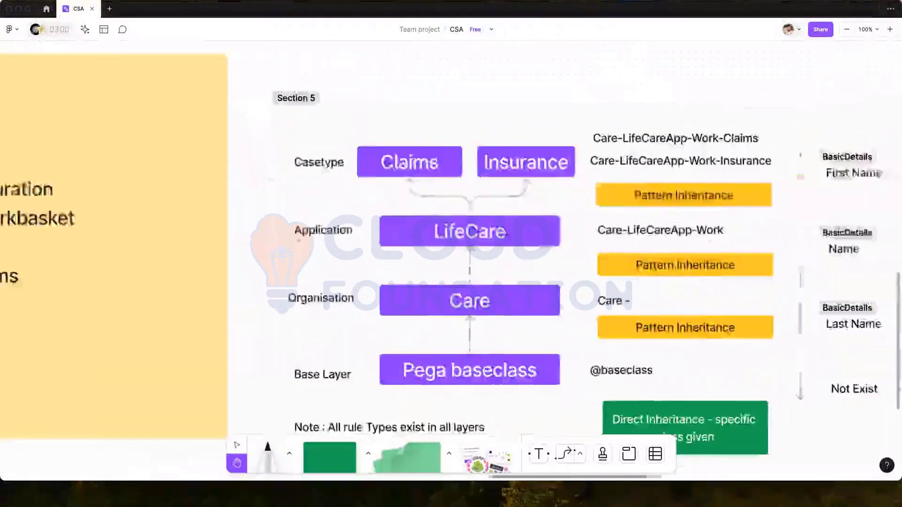
scroll(408, 291, "down", 1)
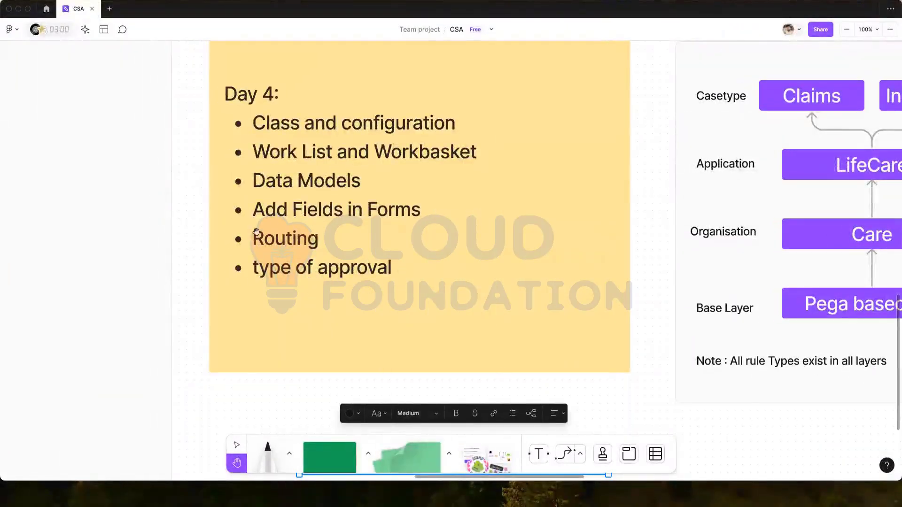
- Save and run a new Insurance case, submitting personal details, insurance details and Verify Details
left_click(18, 10)
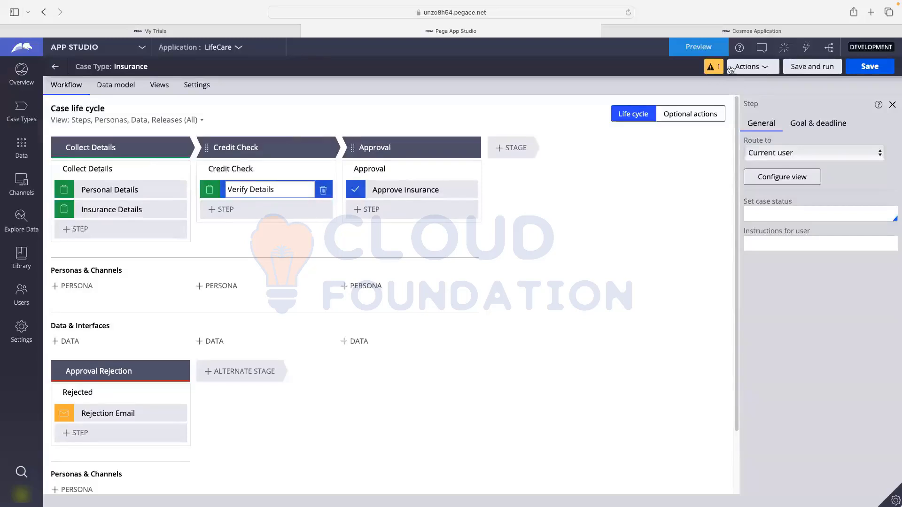
left_click(809, 68)
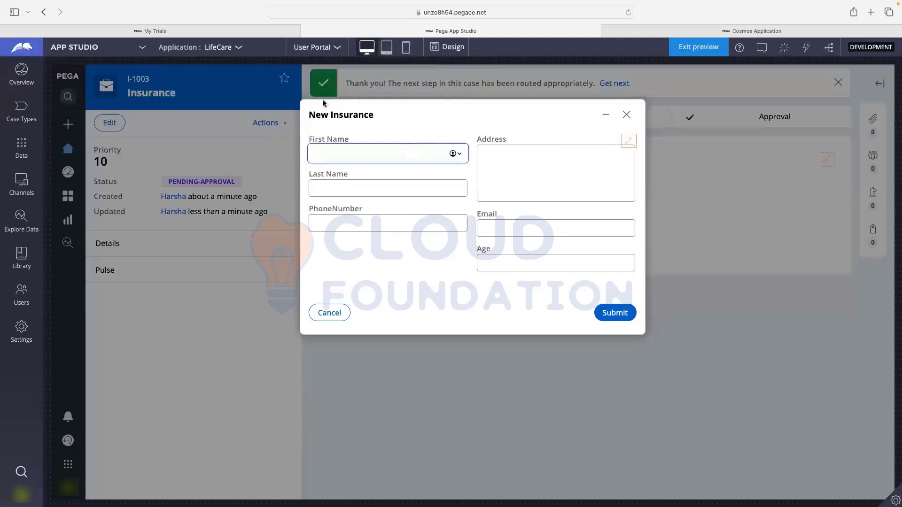
left_click(613, 308)
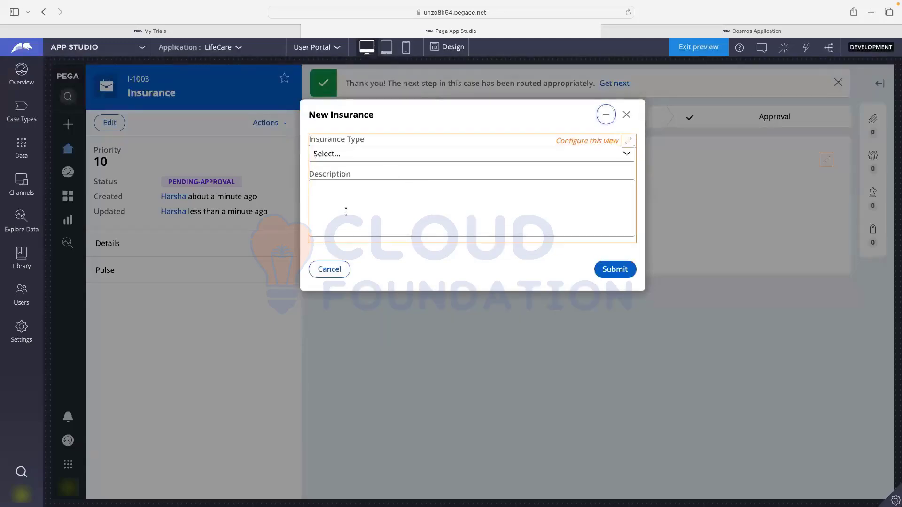
left_click(605, 273)
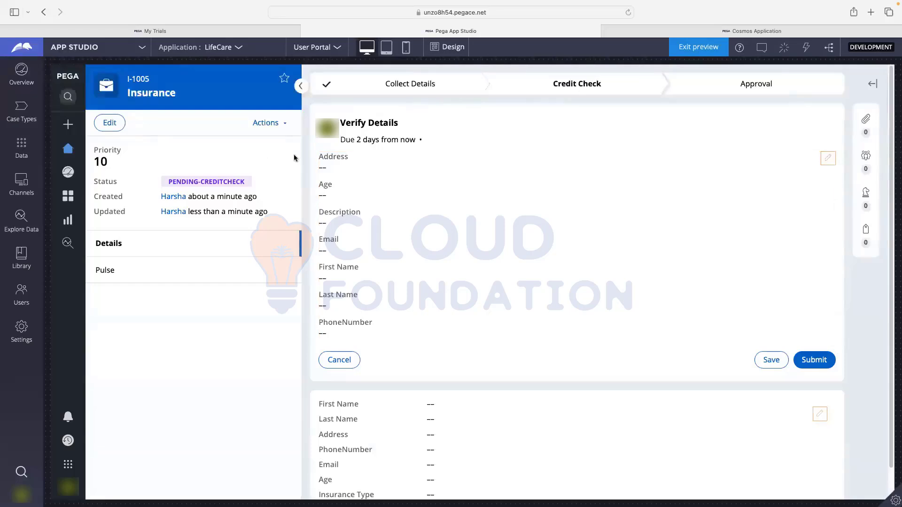
left_click(810, 361)
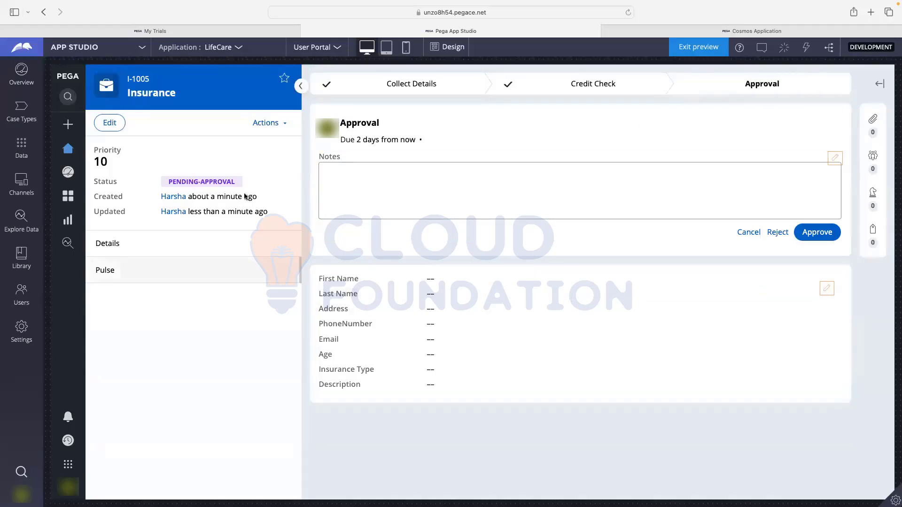
- Return to Case Types and open the Insurance case type's workflow
left_click(22, 113)
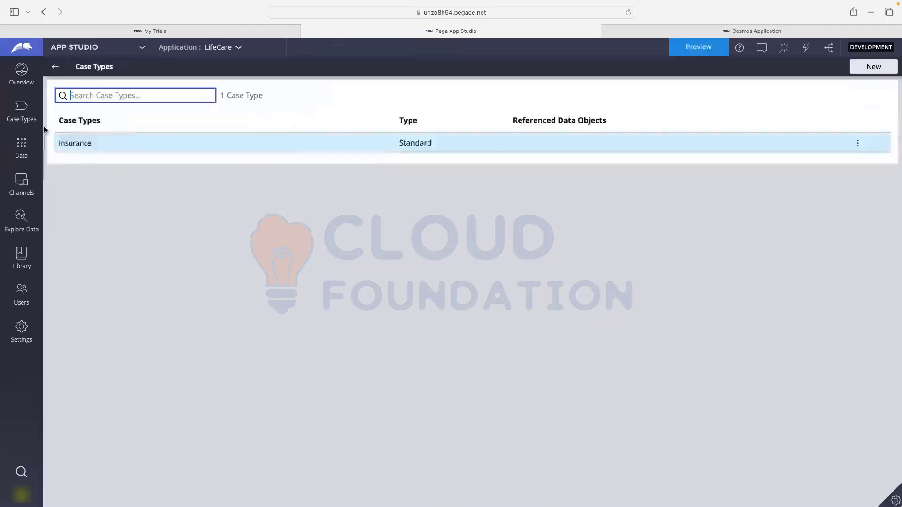
left_click(73, 144)
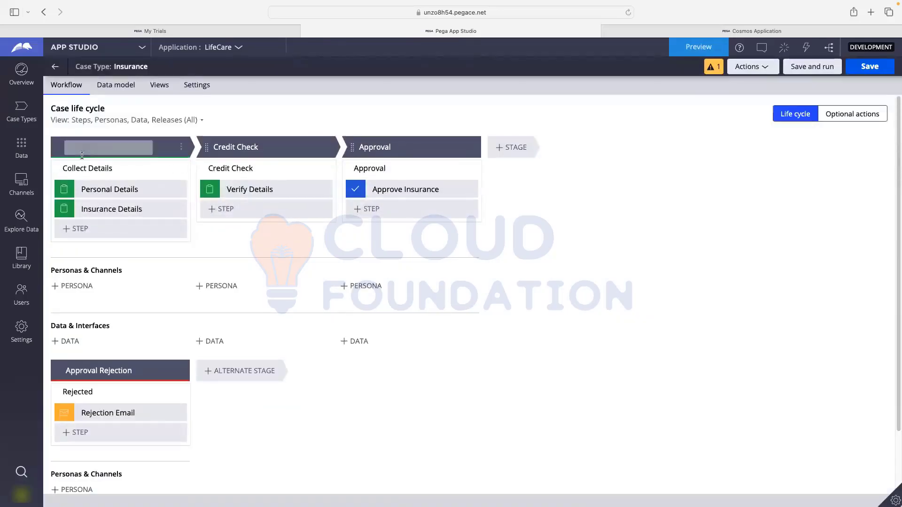
- Check Personal Details' routing, then route Verify Details to a specific user found by user name
left_click(104, 190)
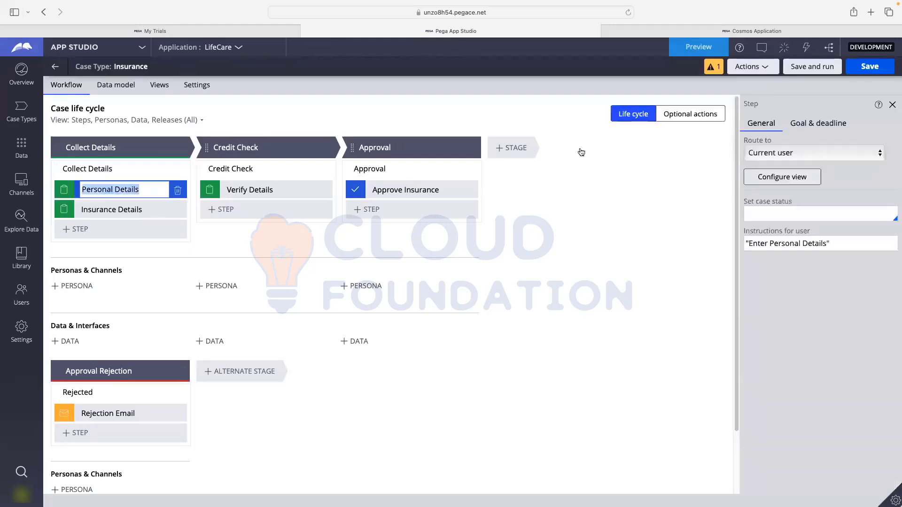
left_click(756, 141)
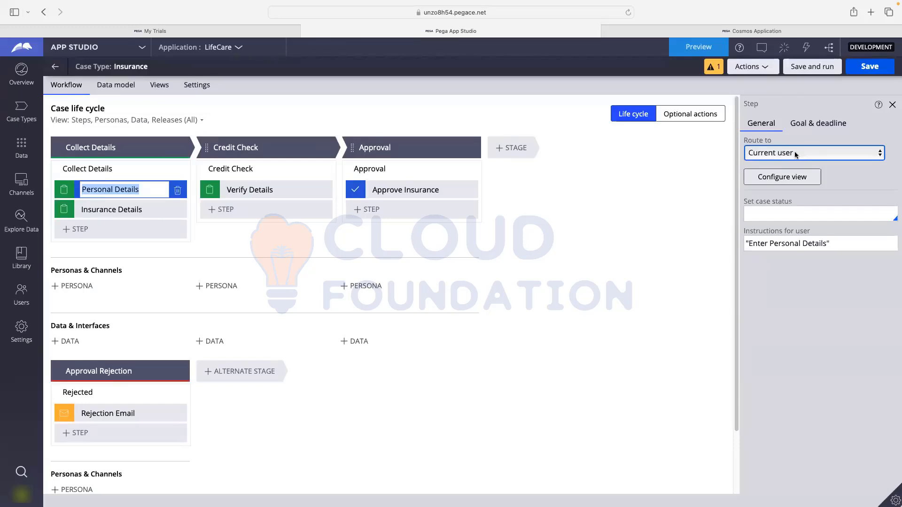
left_click(242, 190)
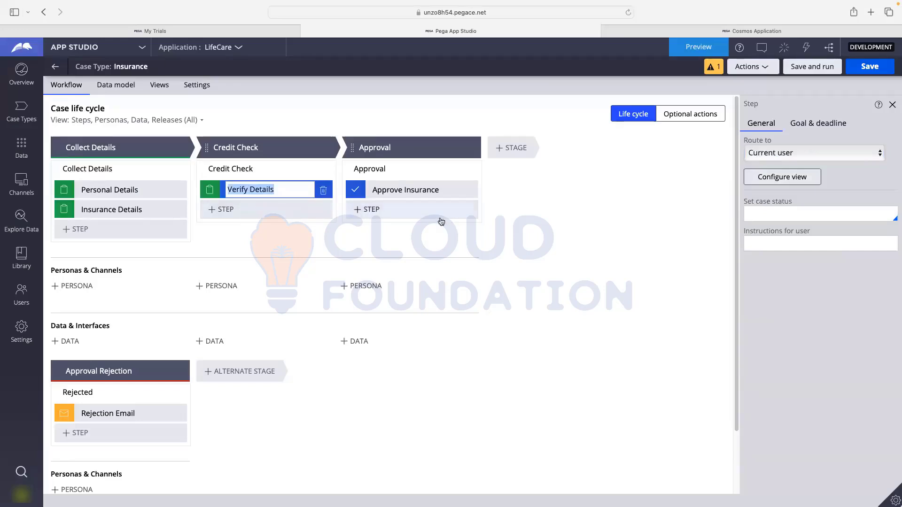
left_click(759, 154)
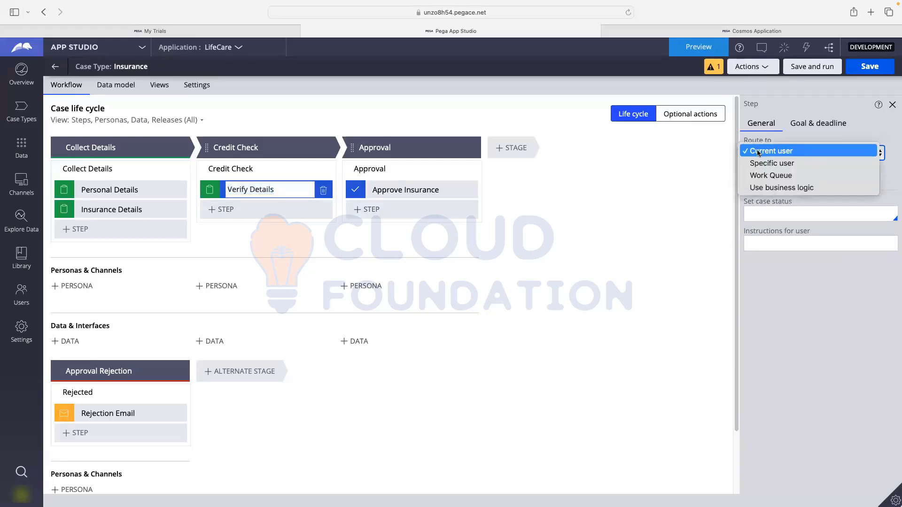
left_click(784, 163)
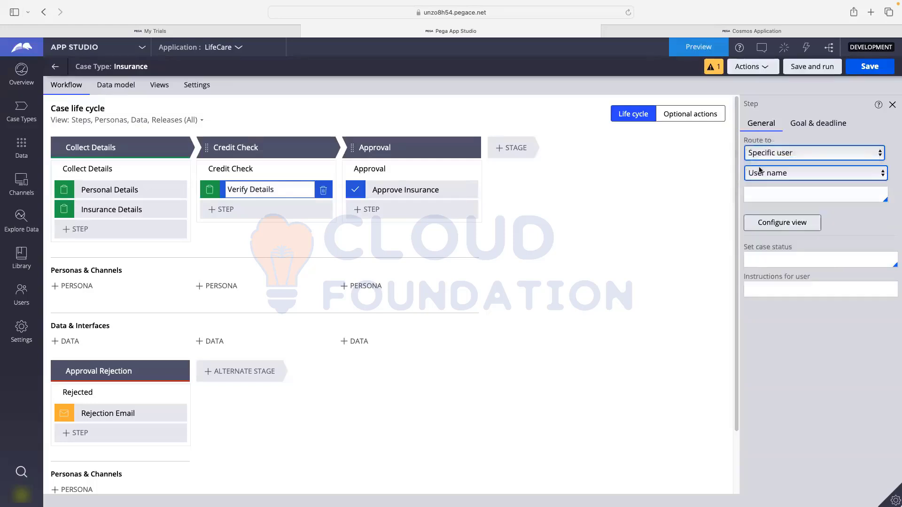
left_click(761, 192)
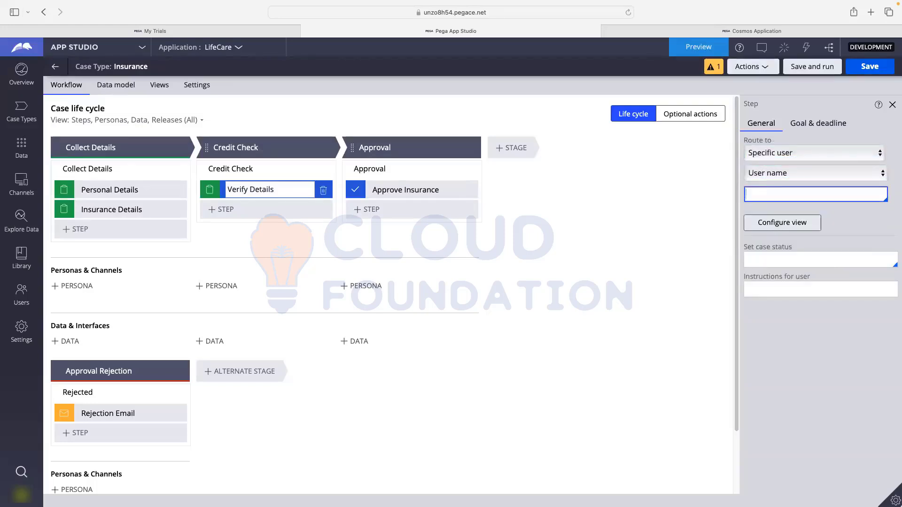
type("Fran")
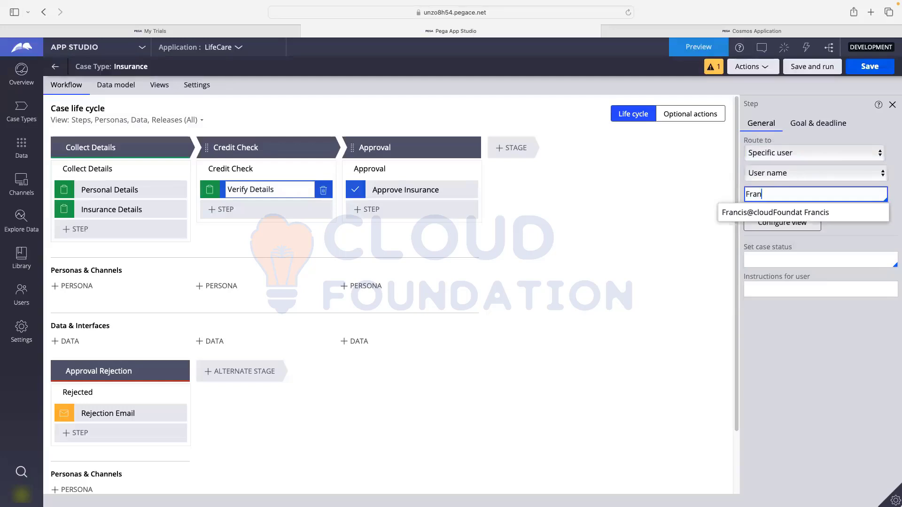
left_click(756, 212)
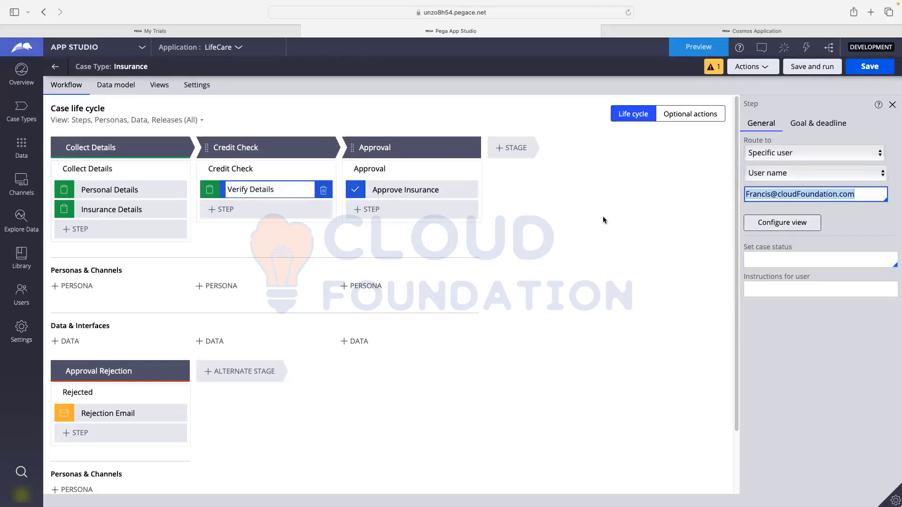
left_click(457, 197)
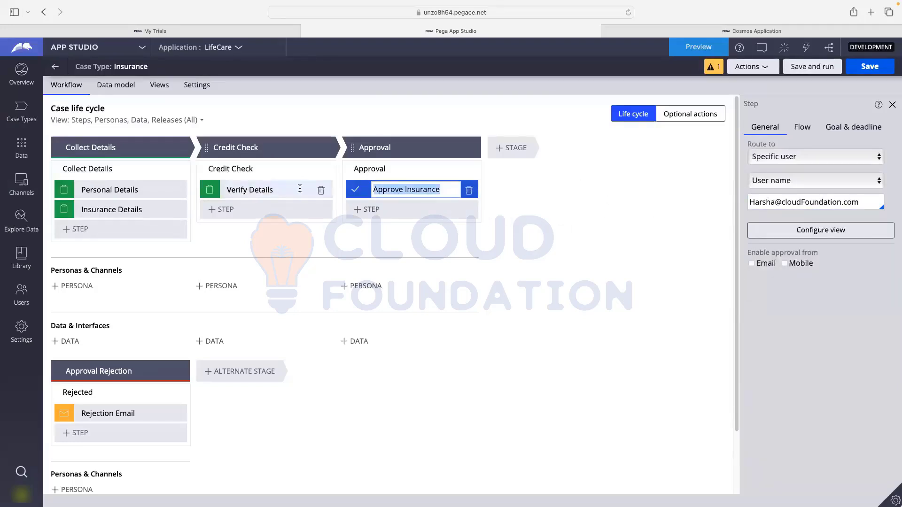
- Save the life cycle and set Approve Insurance to route using business logic
left_click(857, 68)
left_click(754, 157)
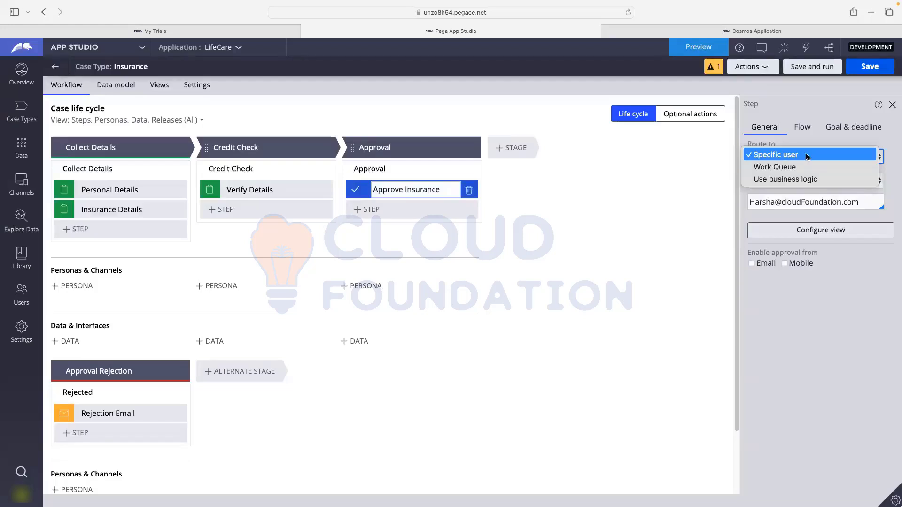
left_click(801, 180)
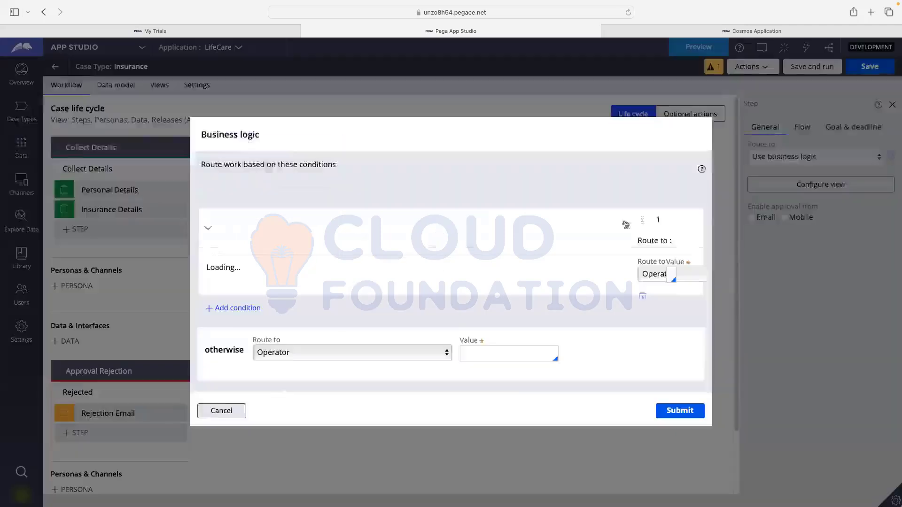
- Try Operator as condition 1's routing target, then cancel the Business logic dialog
left_click(309, 226)
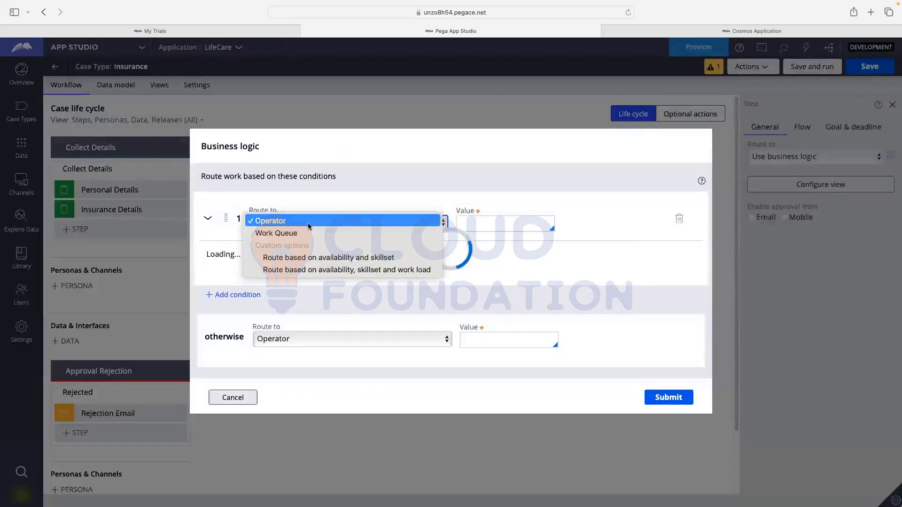
left_click(310, 222)
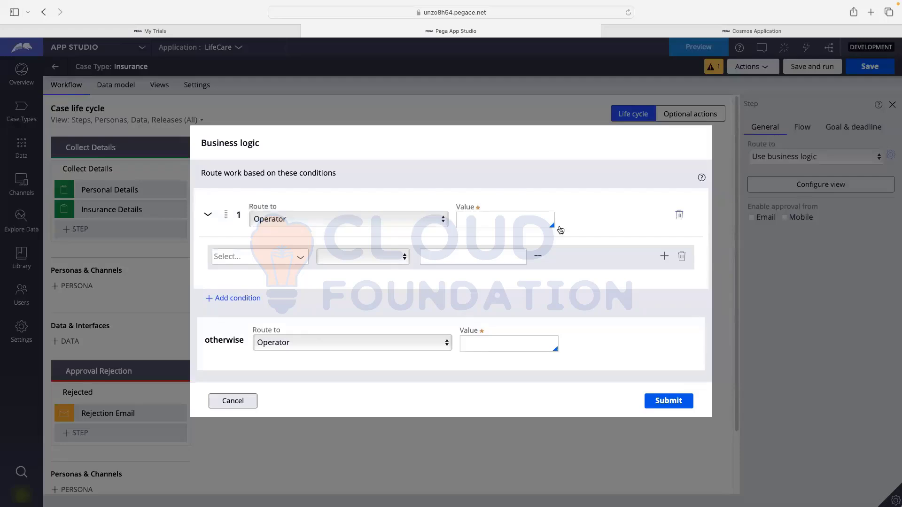
left_click(478, 221)
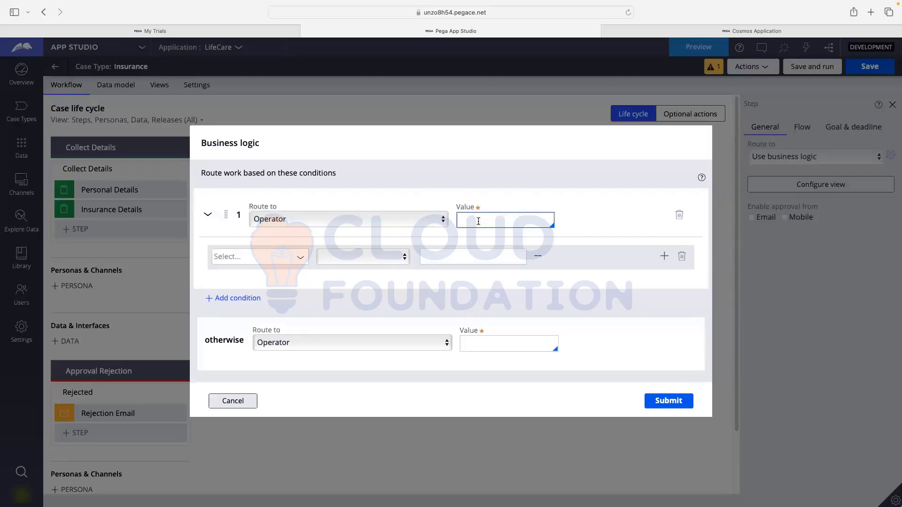
left_click(283, 220)
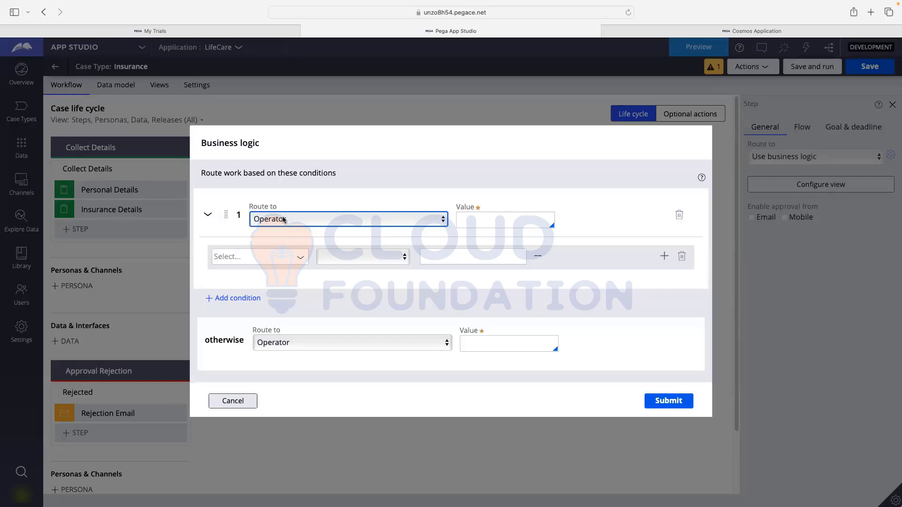
left_click(297, 278)
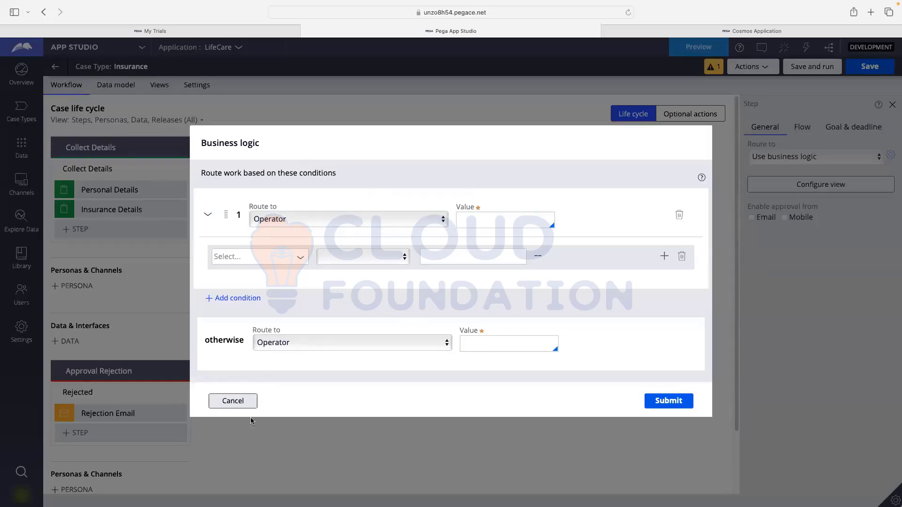
left_click(233, 401)
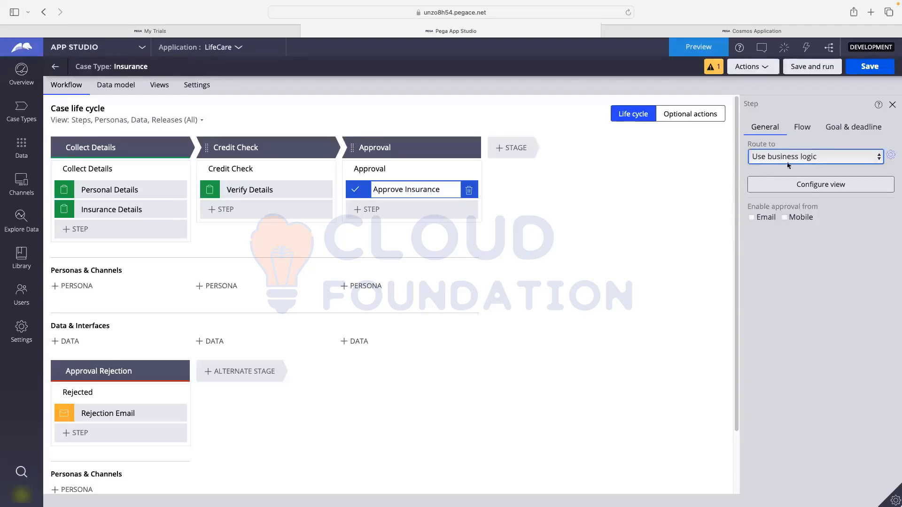
- Route the Approve Insurance step to a specific user by user name and save the Insurance case type
left_click(803, 156)
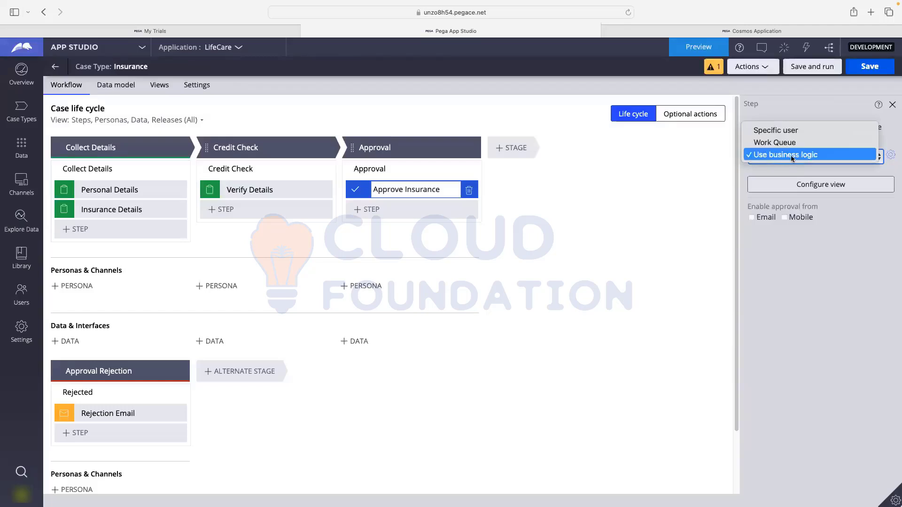
left_click(740, 171)
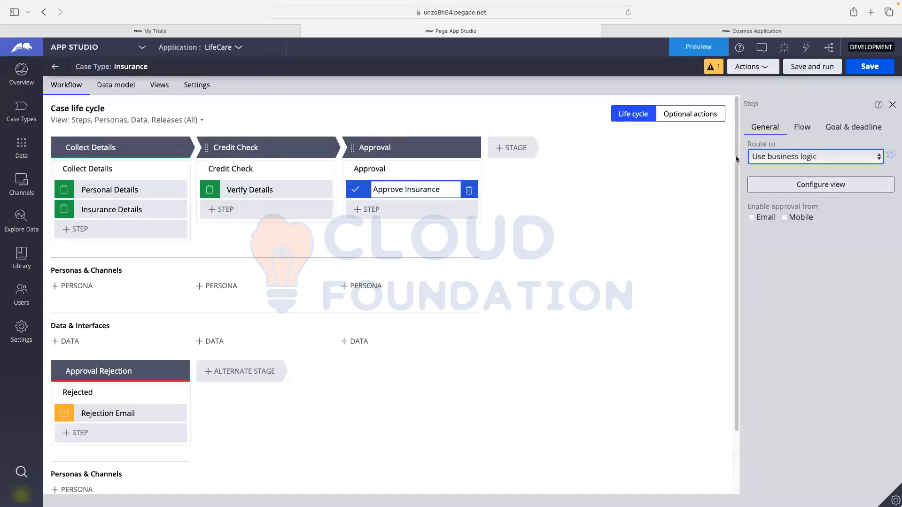
left_click(766, 158)
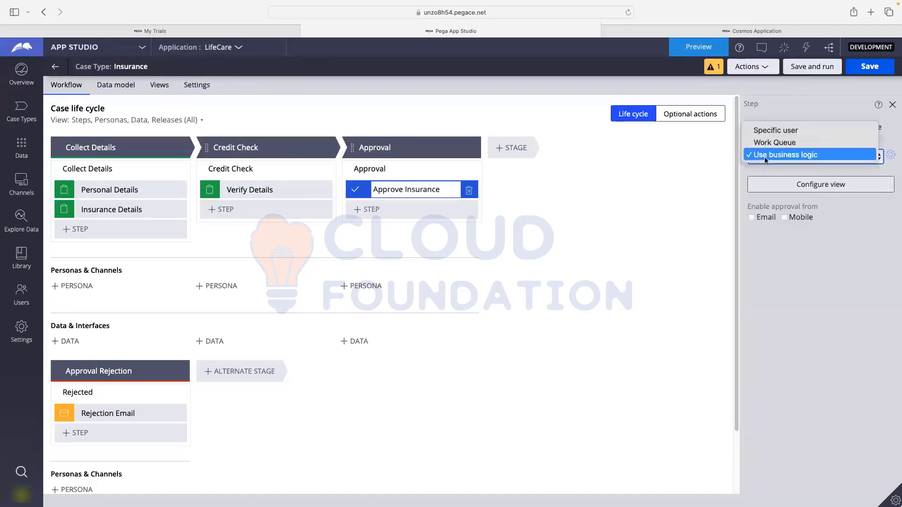
left_click(763, 133)
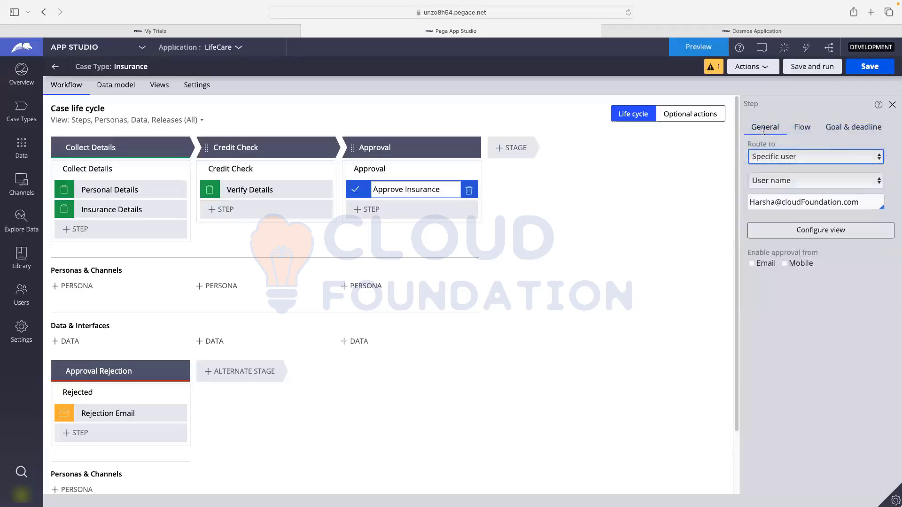
left_click(867, 67)
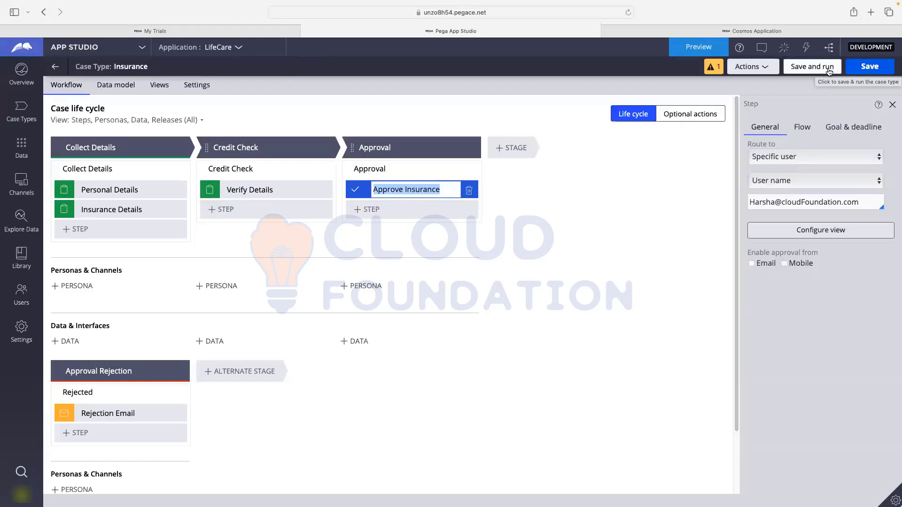
- Run the Insurance case type, delete the draft case I-1006, and cancel back to the portal home
left_click(818, 71)
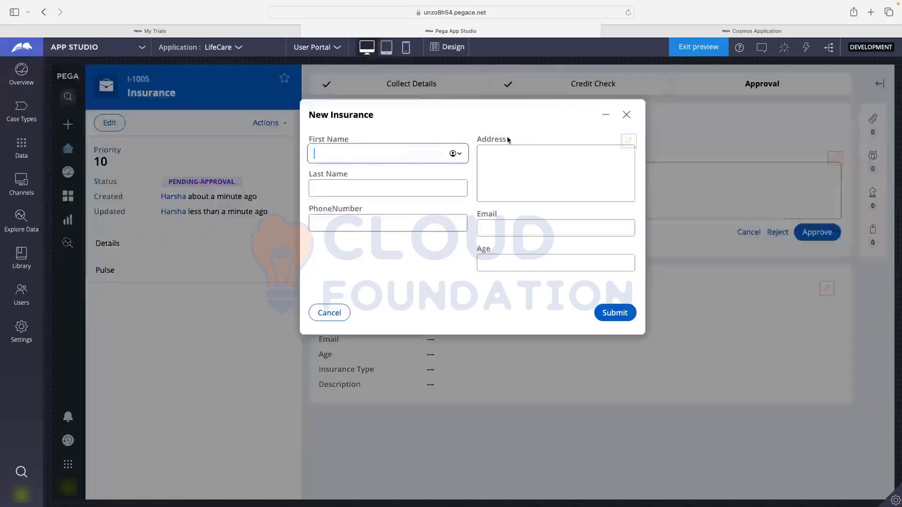
left_click(347, 316)
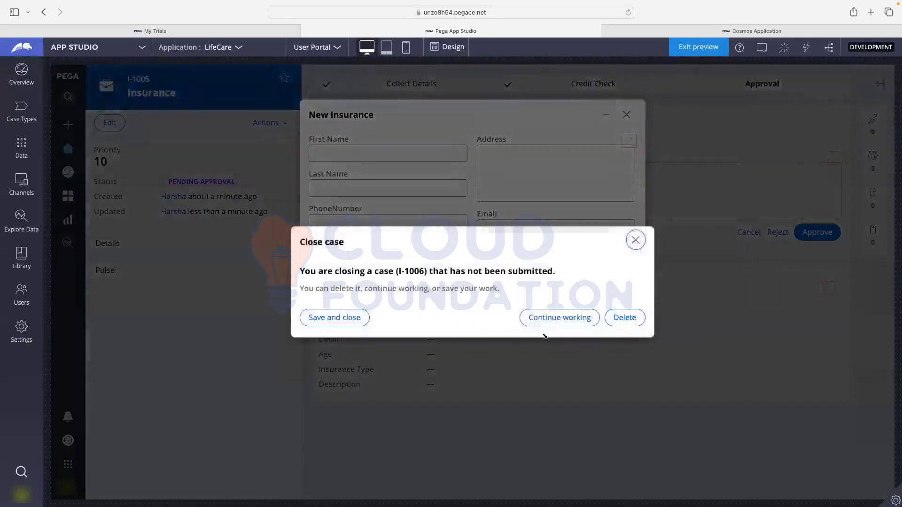
left_click(621, 319)
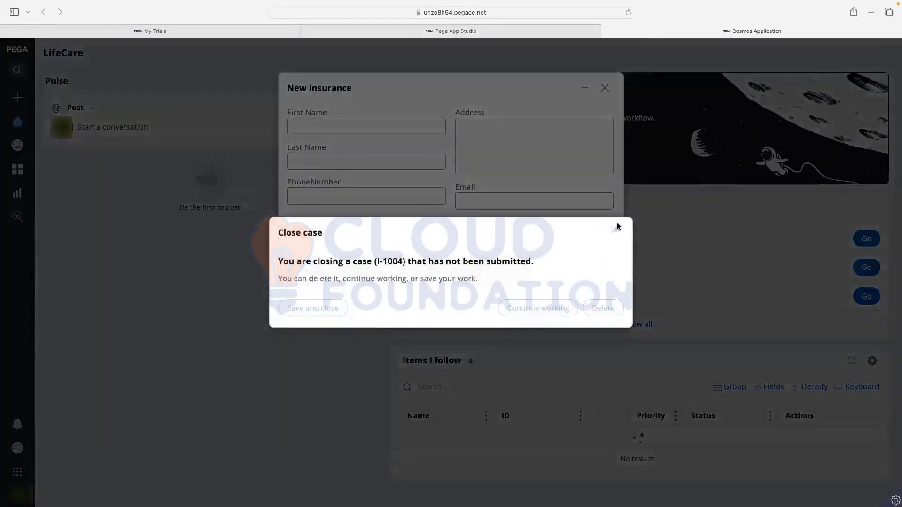
left_click(614, 230)
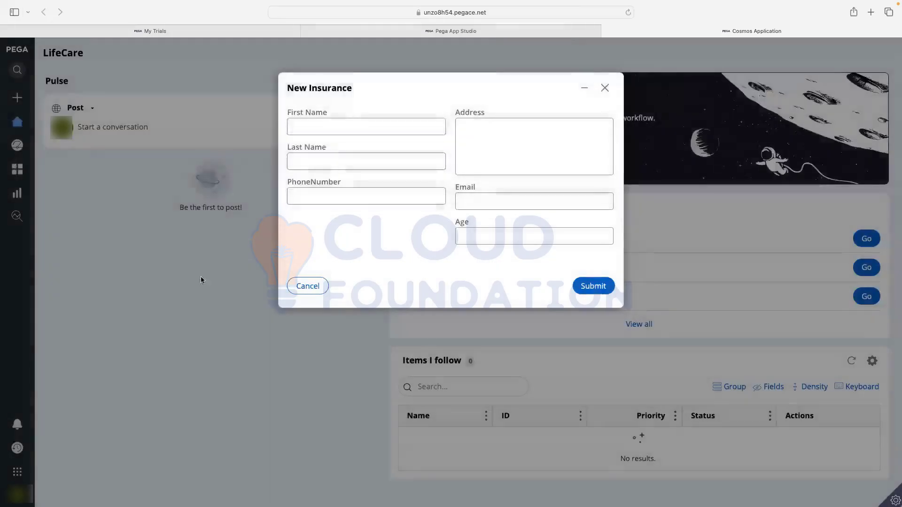
left_click(306, 286)
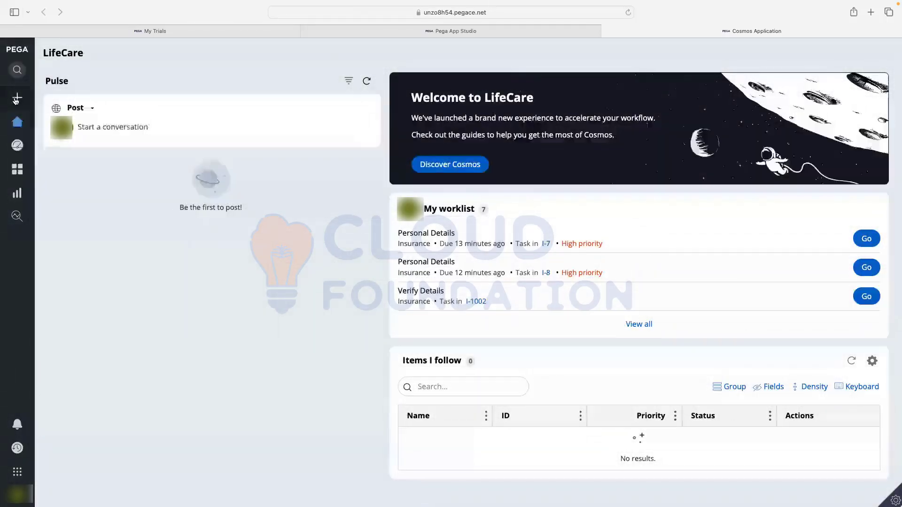
- Start a new Insurance case and fill in the applicant's first name, last name and address
mouse_move(37, 125)
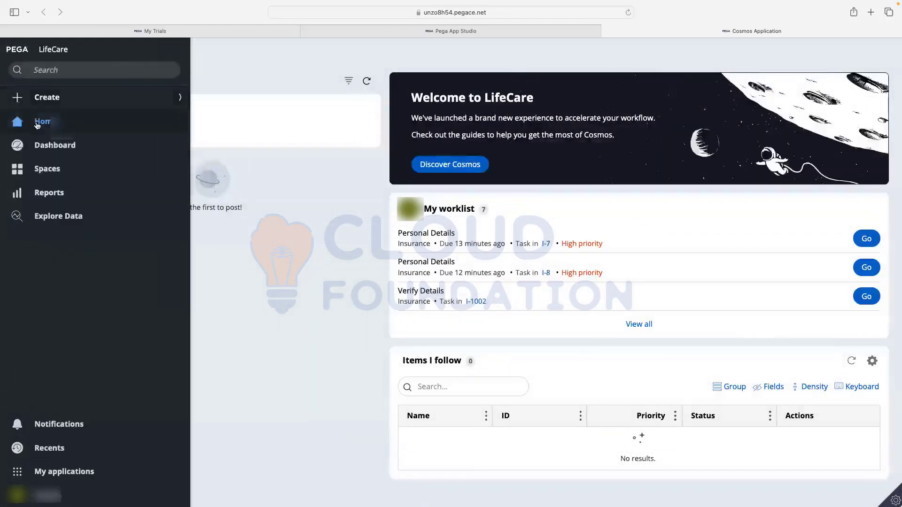
left_click(43, 98)
left_click(42, 121)
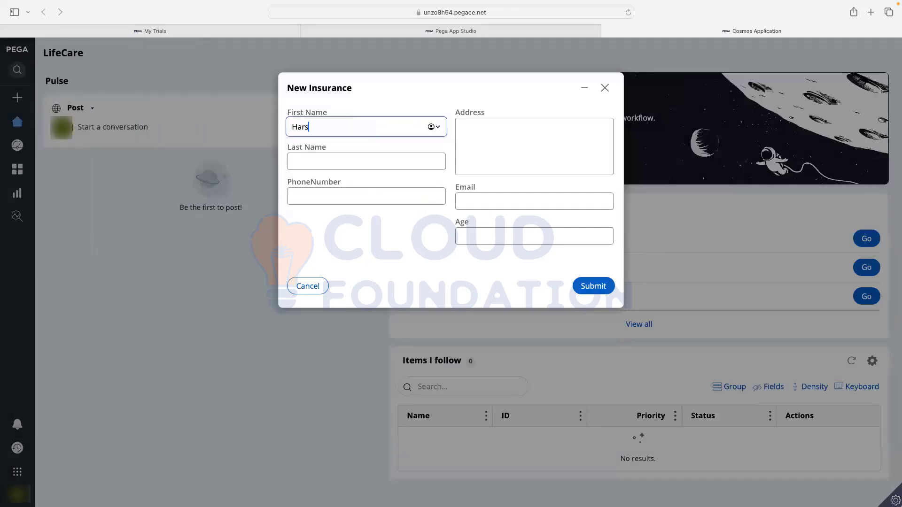
key("super+a")
key("super+c")
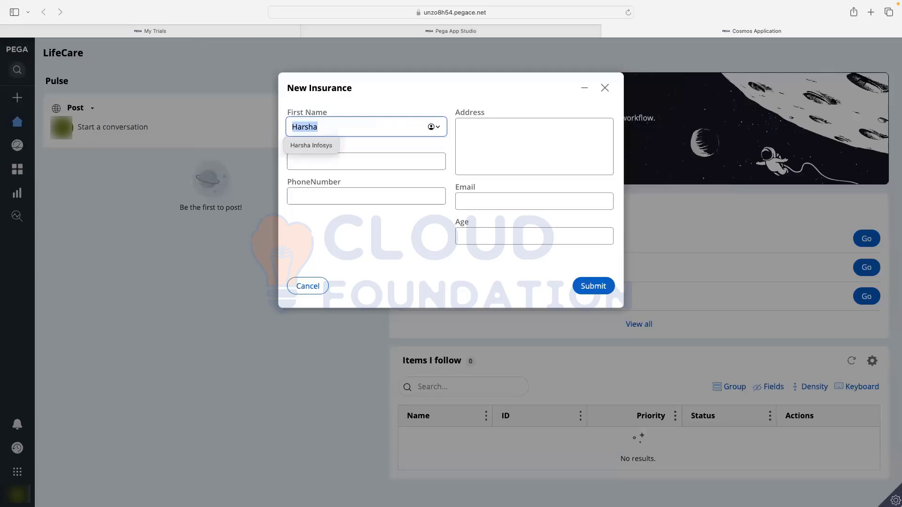
left_click(380, 158)
key("super+v")
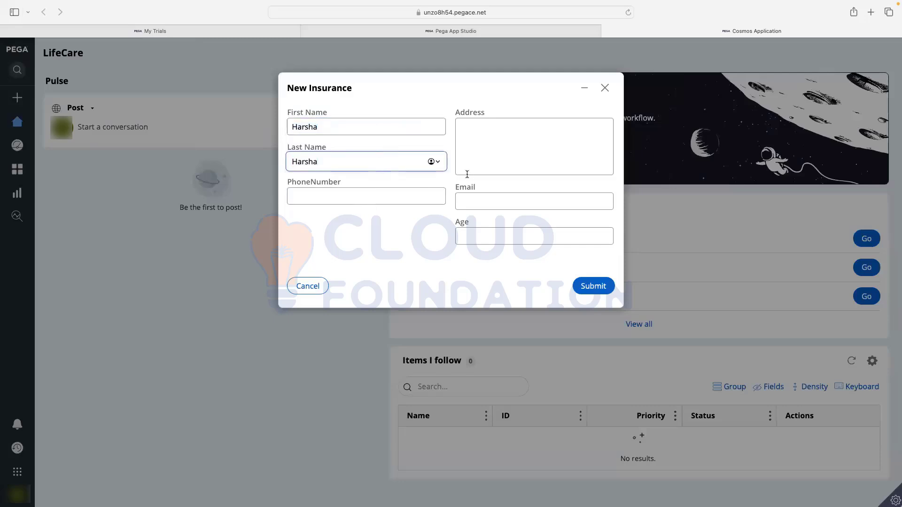
left_click(501, 151)
key("super+v")
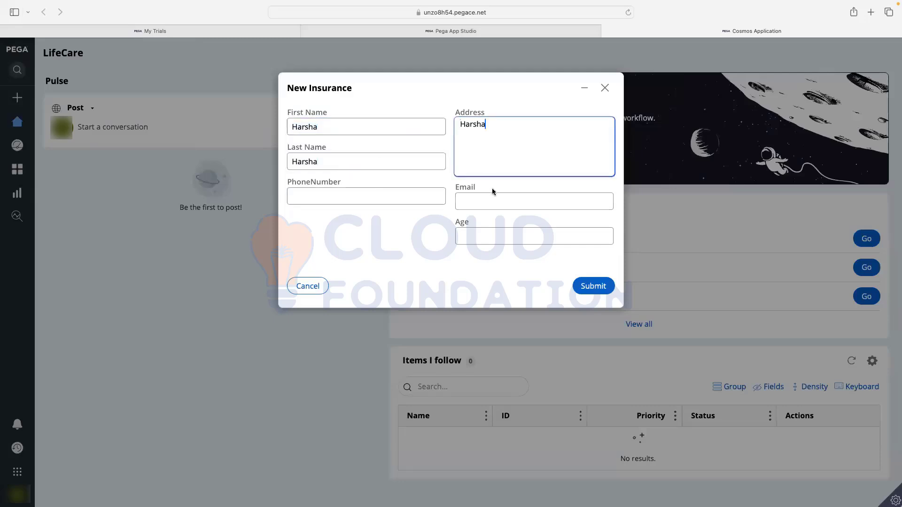
- Enter the applicant's email, age 432 and phone number, then submit the details
left_click(485, 206)
key("super+v")
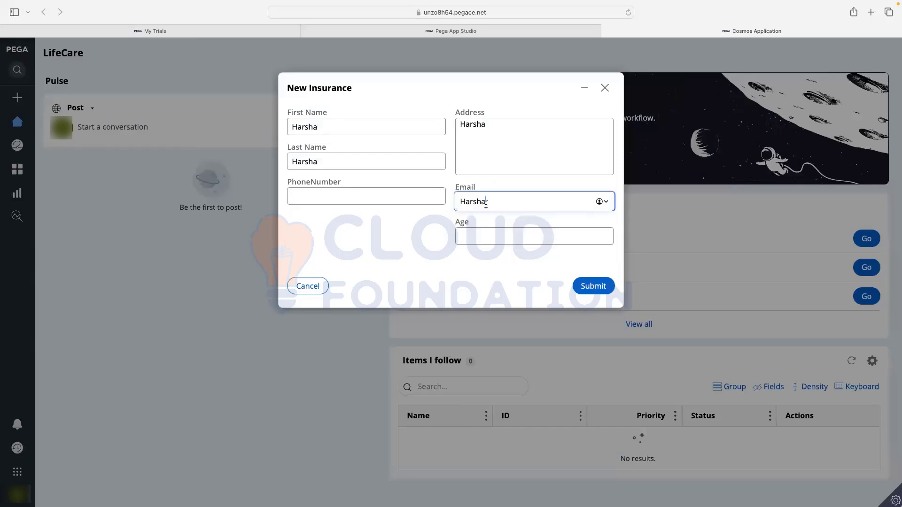
type("@abcd.com")
left_click(461, 236)
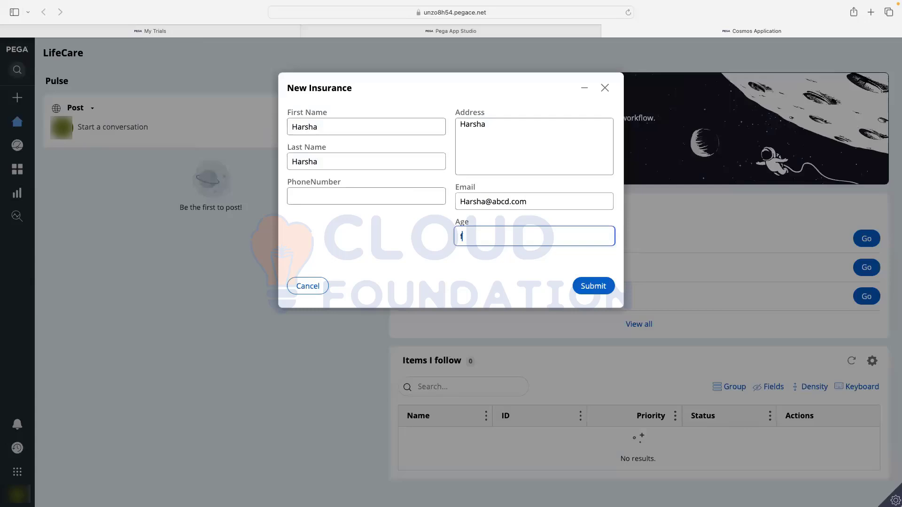
type("4324")
left_click(338, 194)
type("56743215676544")
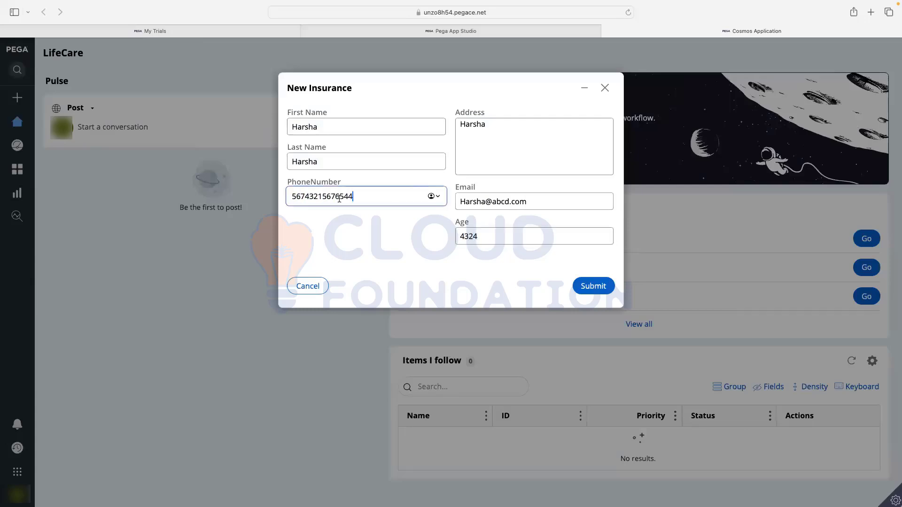
left_click(591, 290)
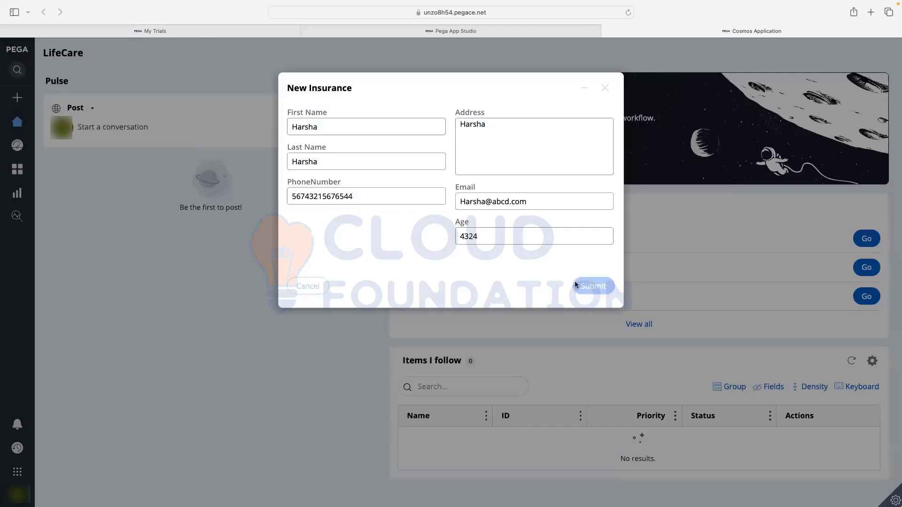
- Choose Auto Insurance as the type, add the description 'fdsfsdfsdf' and submit
left_click(331, 127)
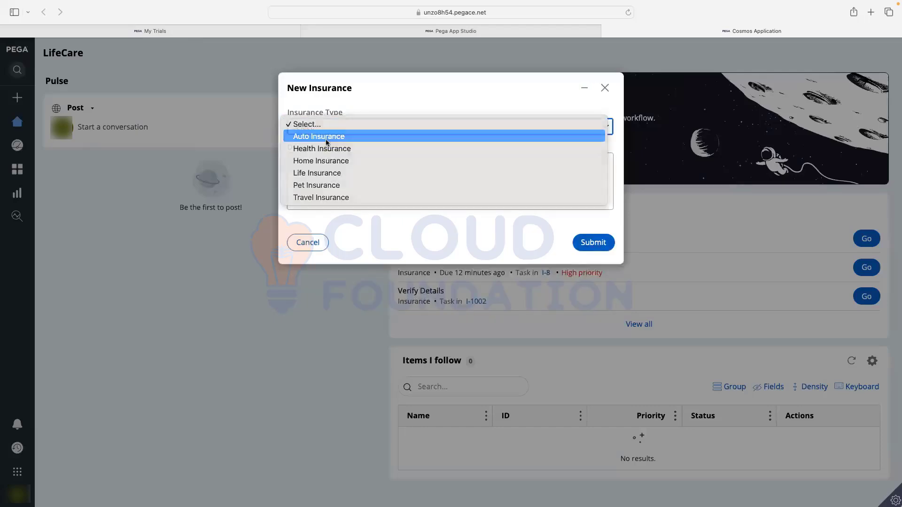
left_click(327, 137)
left_click(321, 166)
type("fdsfsdfsdf")
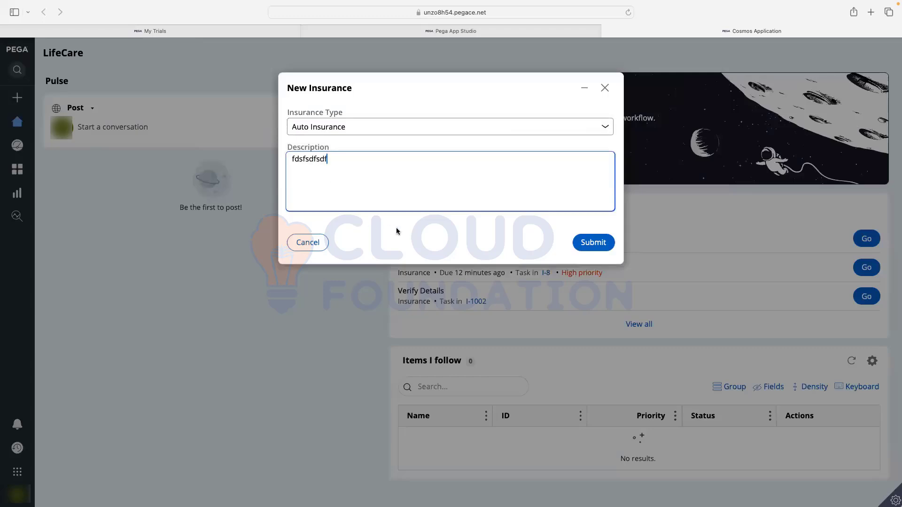
left_click(593, 243)
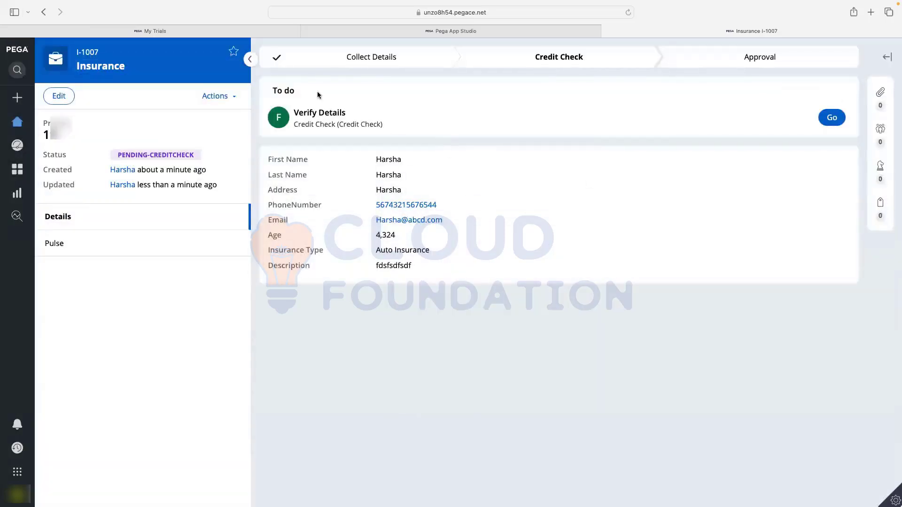
- Point out the pending Verify Details task, then log off the portal
mouse_move(303, 126)
left_mouse_down()
mouse_move(382, 125)
mouse_move(290, 128)
left_mouse_up()
left_click(364, 139)
left_click_drag(292, 128, 377, 124)
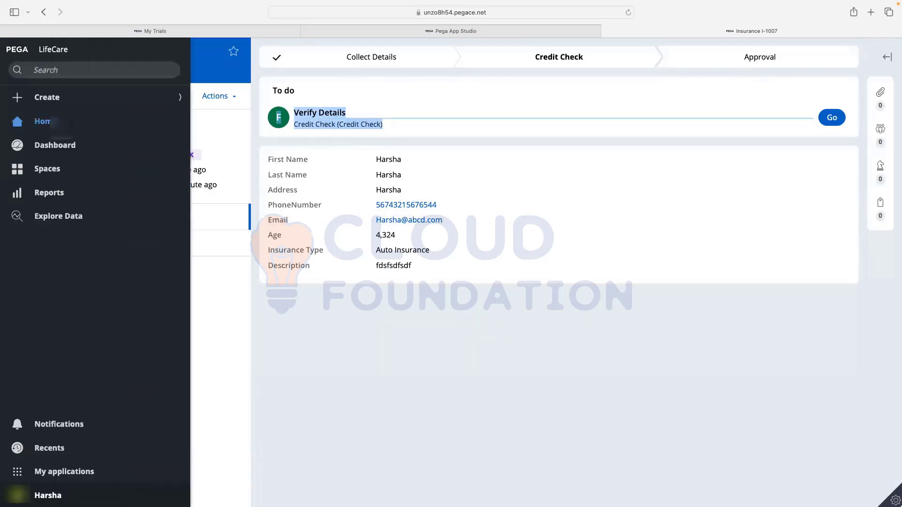
left_click(18, 495)
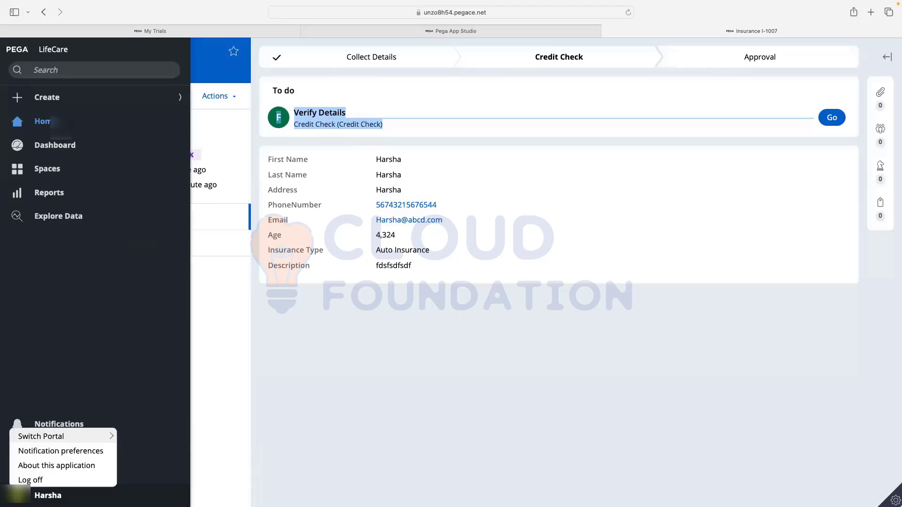
left_click(31, 479)
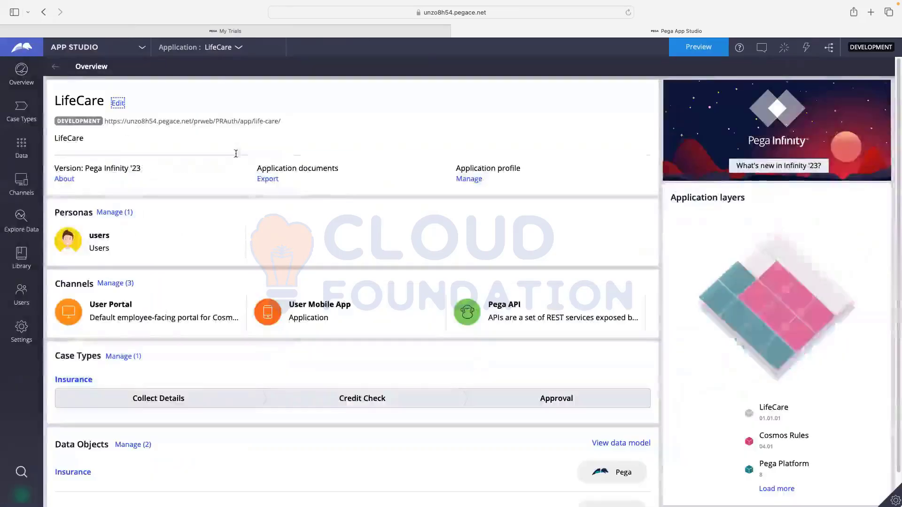
- Switch to Dev Studio and launch the User Portal
left_click(94, 53)
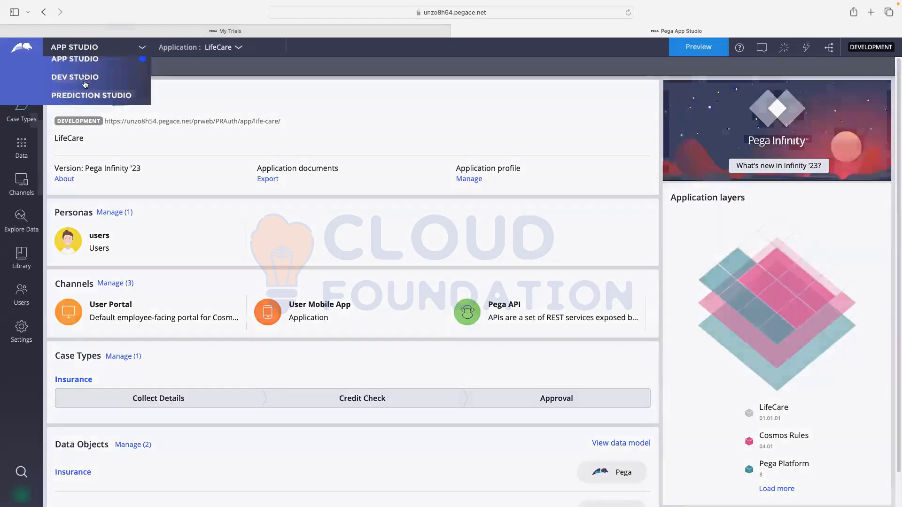
left_click(85, 83)
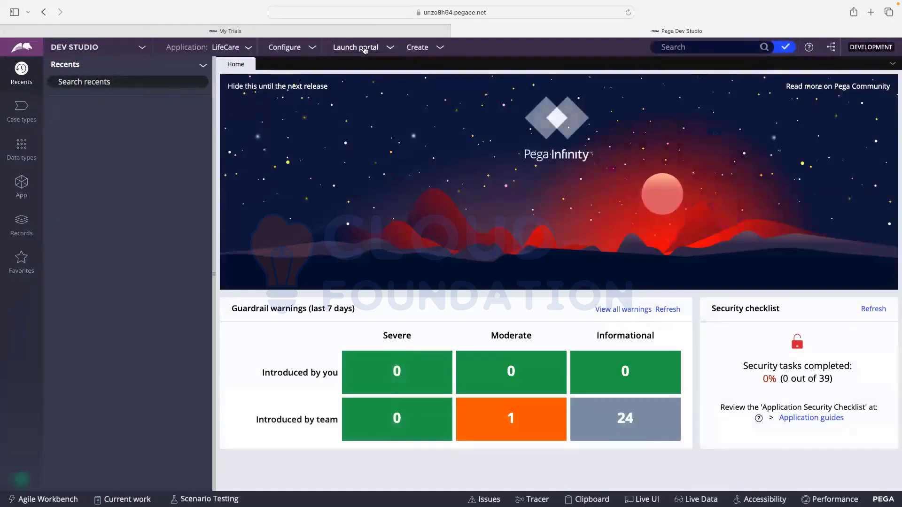
left_click(365, 48)
left_click(364, 62)
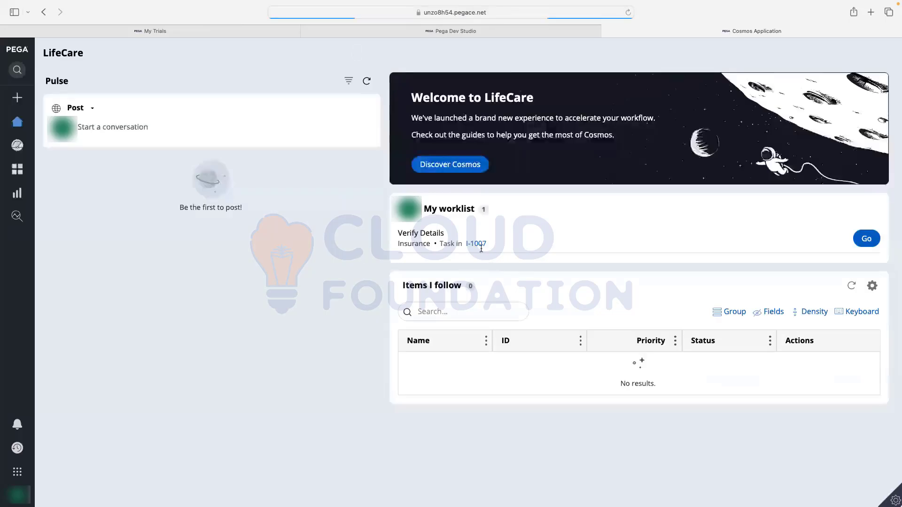
- Open I-1007's Verify Details task and point out its Address, Description, First Name and Last Name
left_click_drag(425, 209, 475, 208)
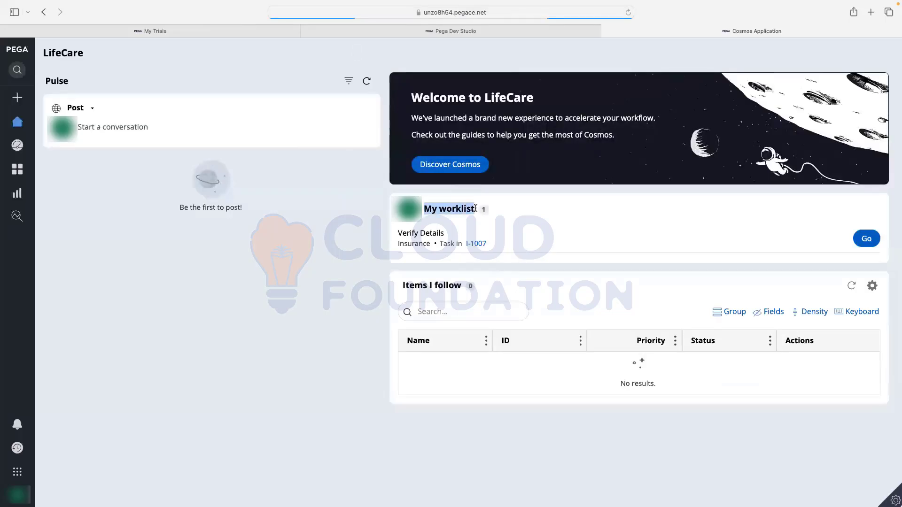
left_click(399, 245)
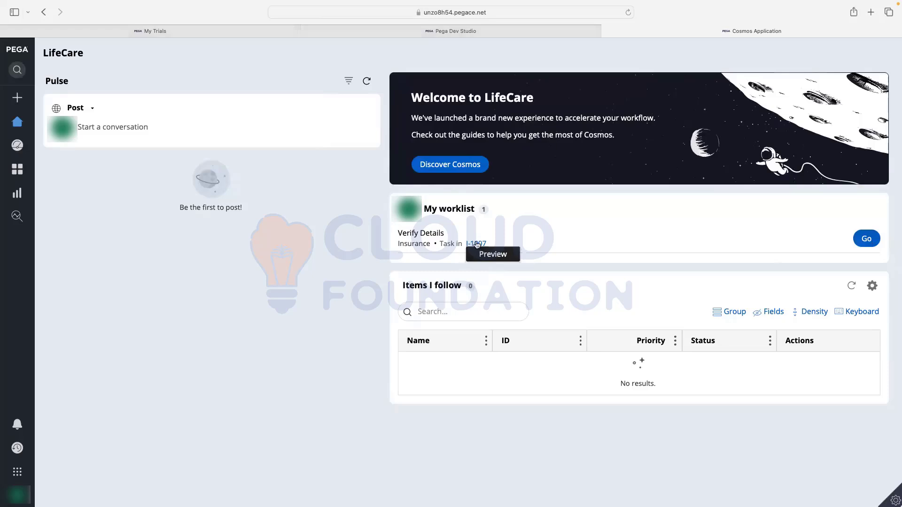
left_click(866, 238)
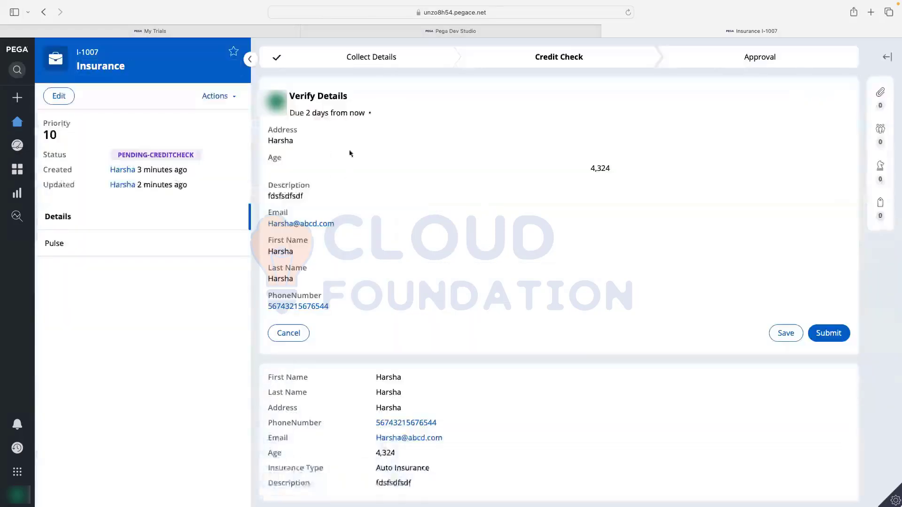
left_click_drag(271, 140, 302, 143)
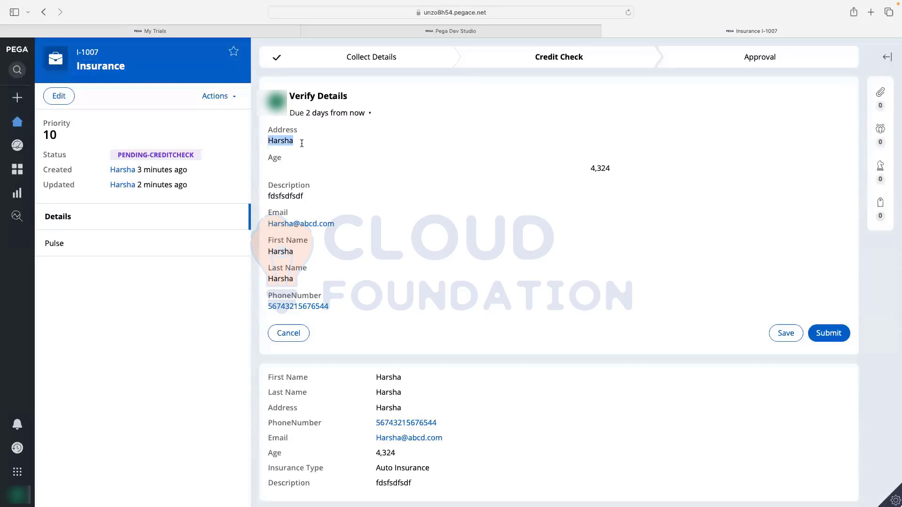
left_click_drag(267, 196, 312, 197)
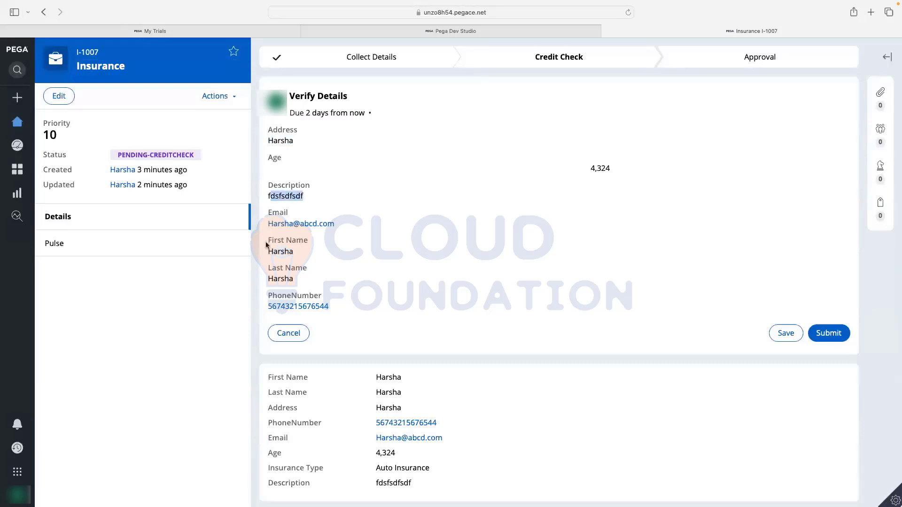
left_click_drag(267, 252, 296, 254)
left_click_drag(268, 280, 301, 287)
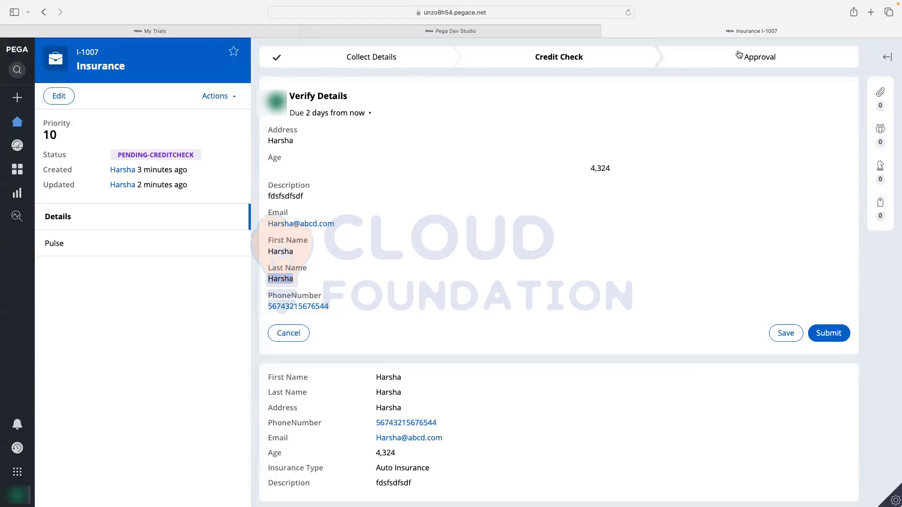
- Submit the verified details to move I-1007 to Approval, then log off
left_click(825, 334)
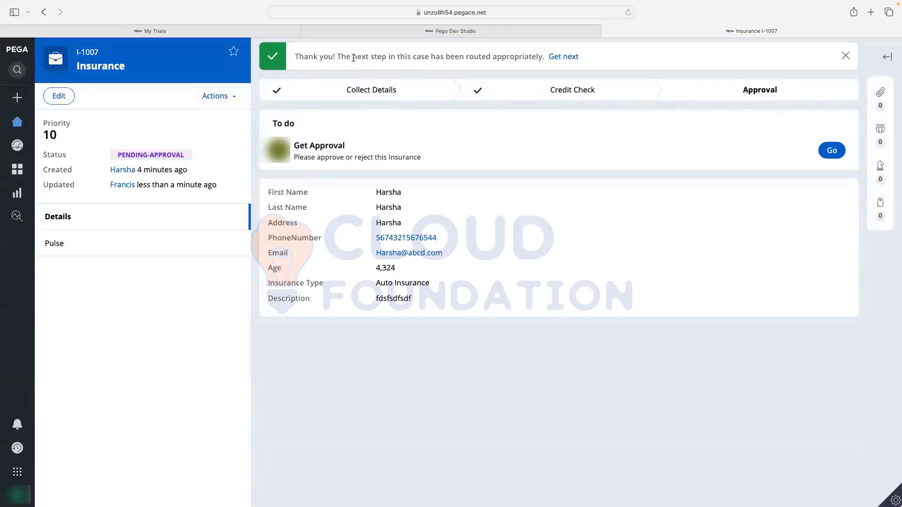
left_click_drag(353, 57, 498, 56)
left_click(403, 54)
left_click(19, 496)
left_click(29, 479)
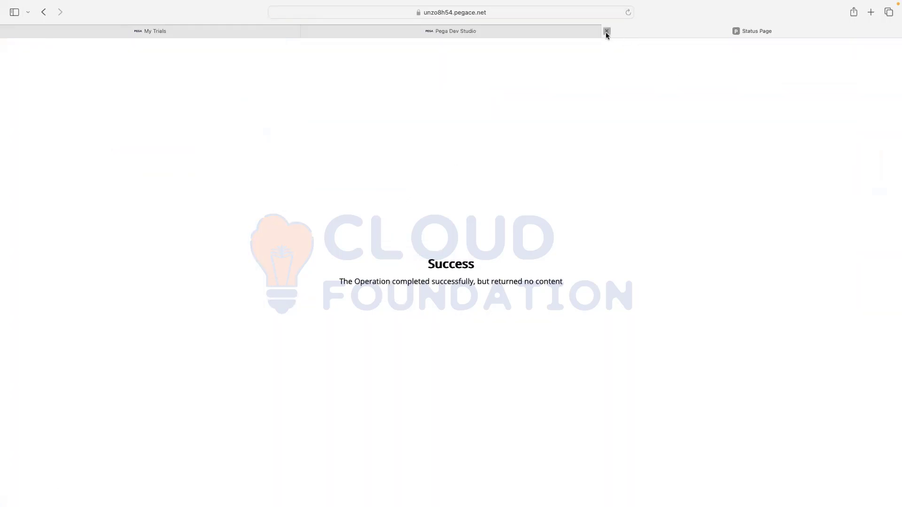
- Relaunch the User Portal from Dev Studio and save-and-close the unsubmitted I-7 case
left_click(606, 31)
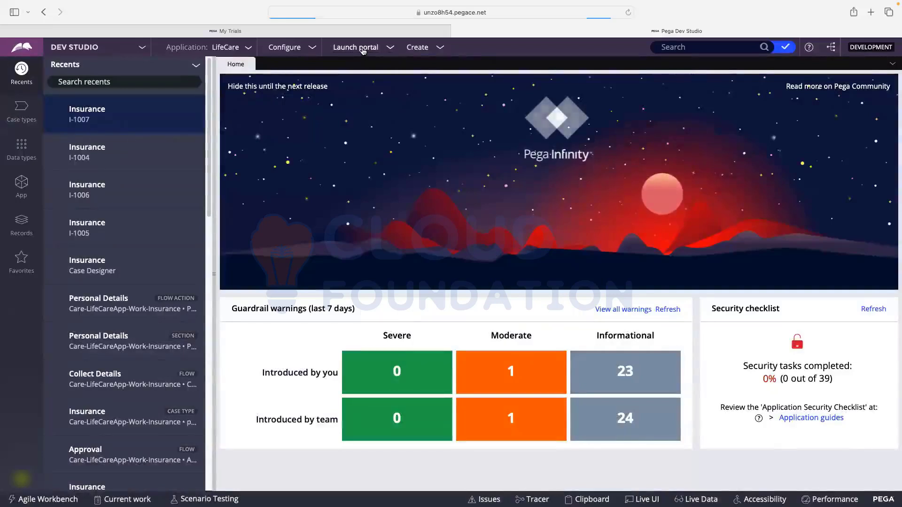
left_click(354, 50)
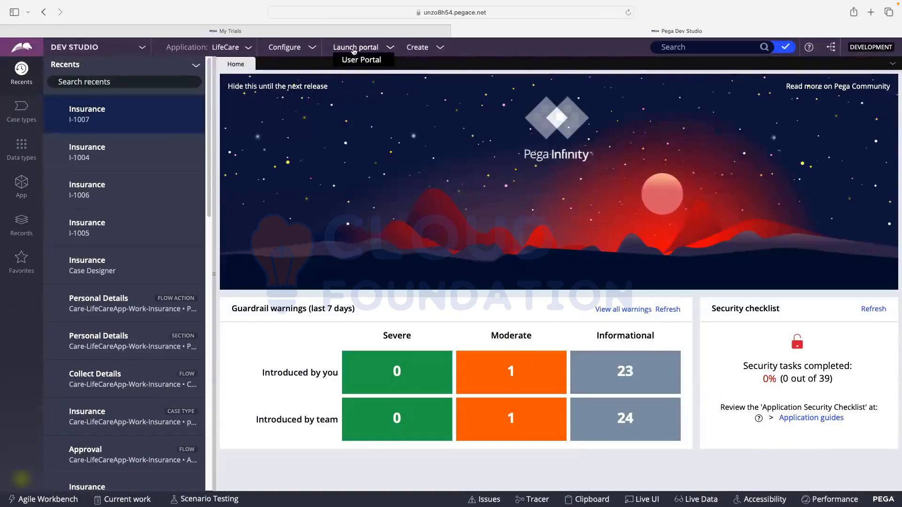
left_click(359, 59)
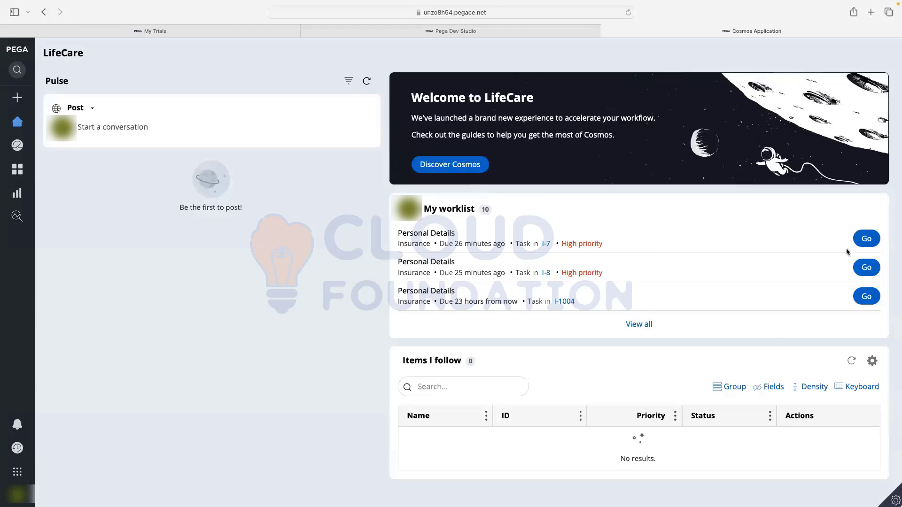
left_click(867, 239)
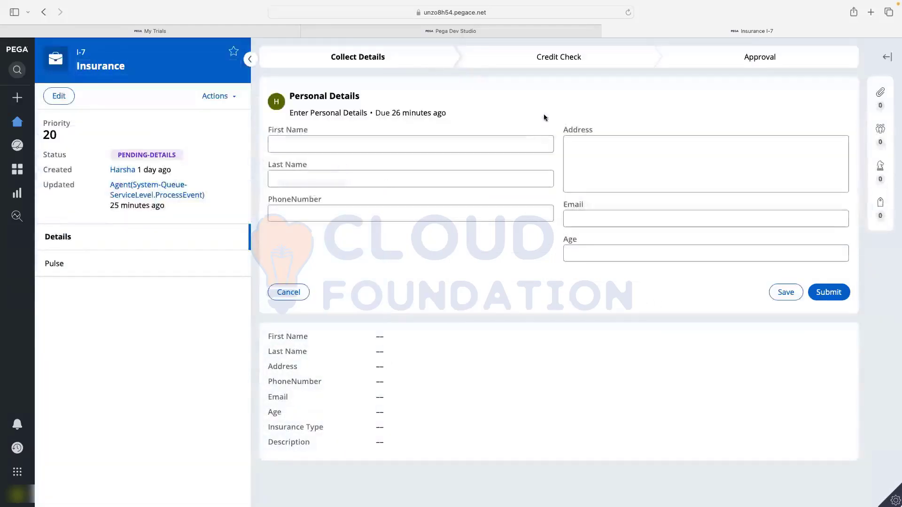
left_click(283, 295)
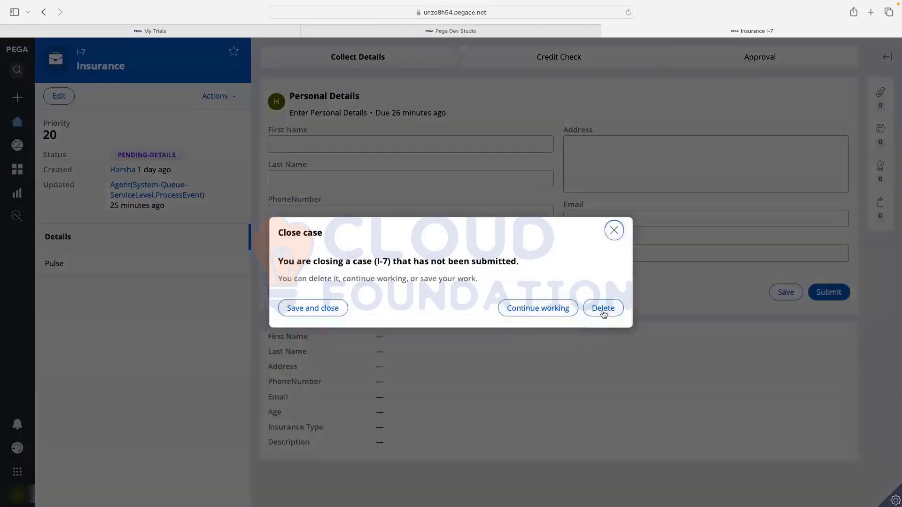
left_click(315, 314)
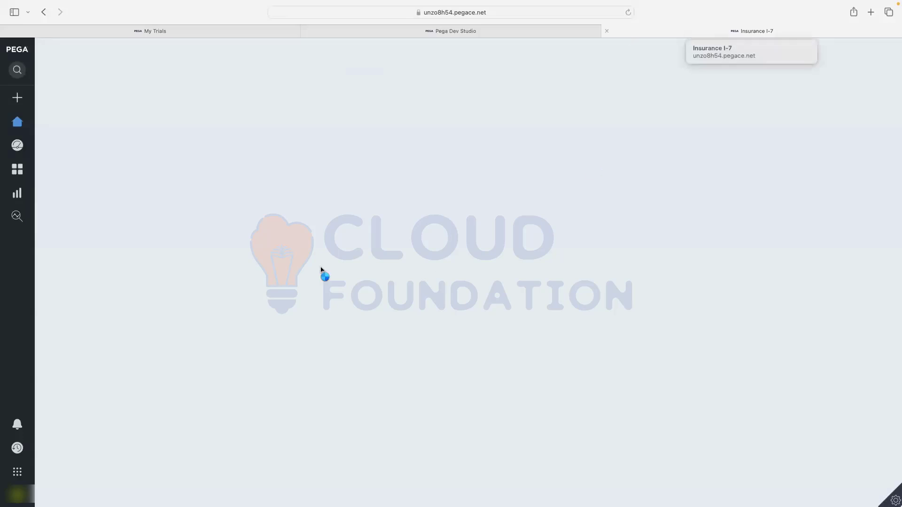
- Visit the dashboard, return to the portal home page and reload it
mouse_move(17, 125)
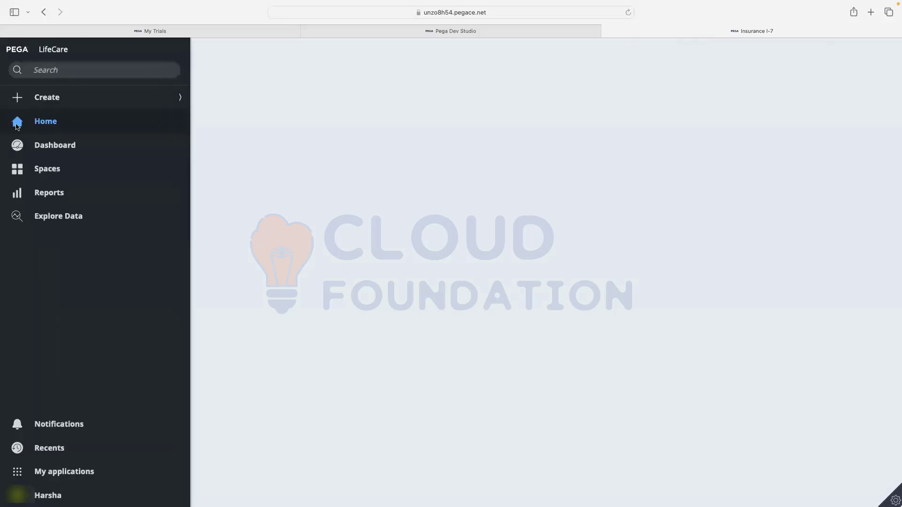
left_click(38, 146)
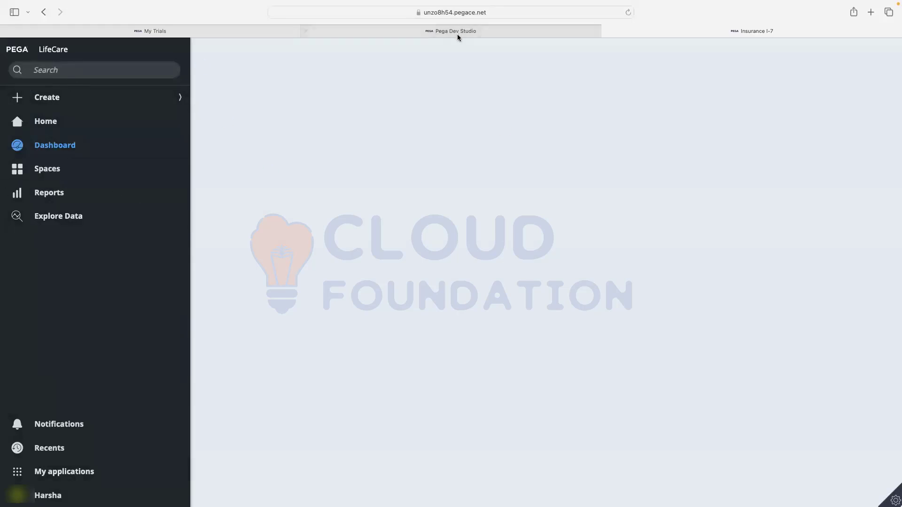
left_click(85, 125)
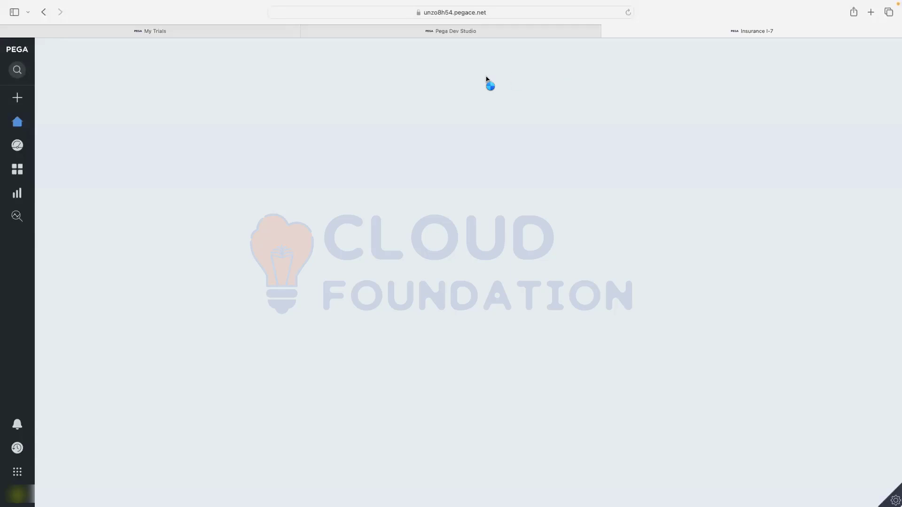
left_click(629, 13)
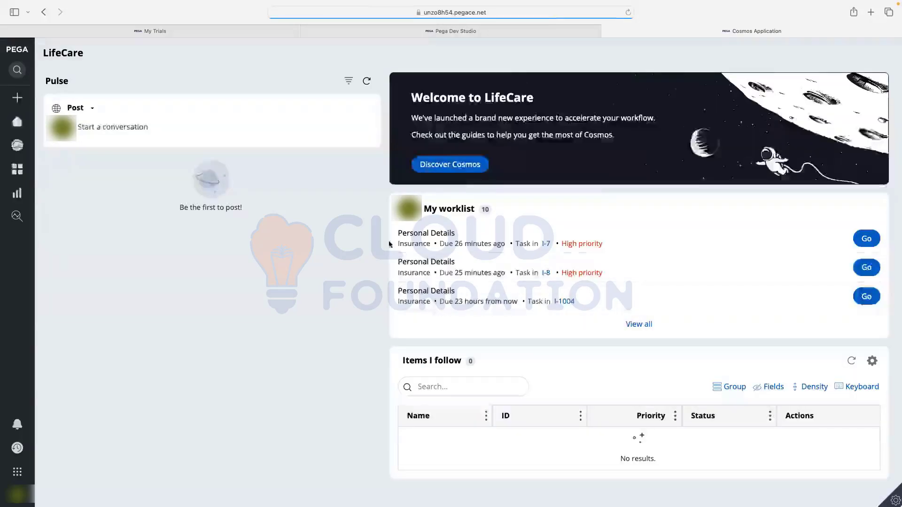
- Open the I-1007 Get Approval task from the full worklist and review its details
left_click(639, 325)
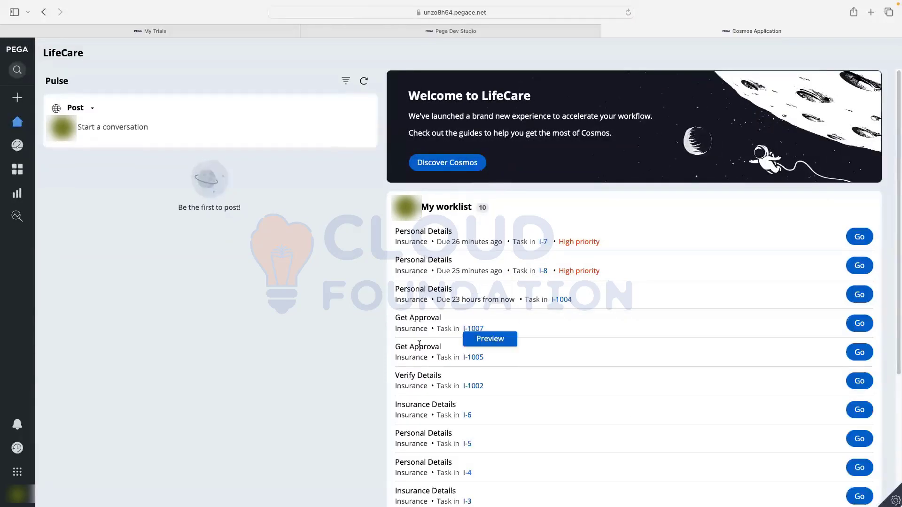
scroll(469, 317, "down", 1)
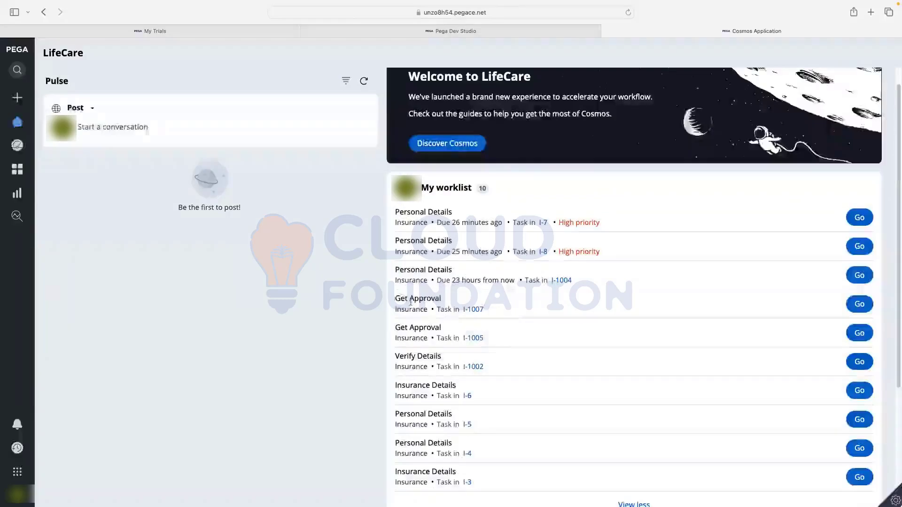
left_click(851, 307)
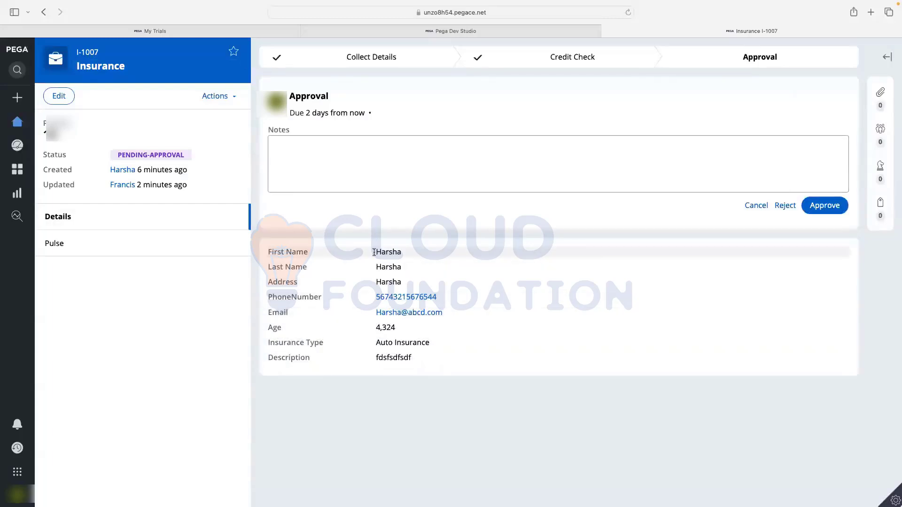
left_click_drag(374, 253, 473, 374)
left_click(474, 374)
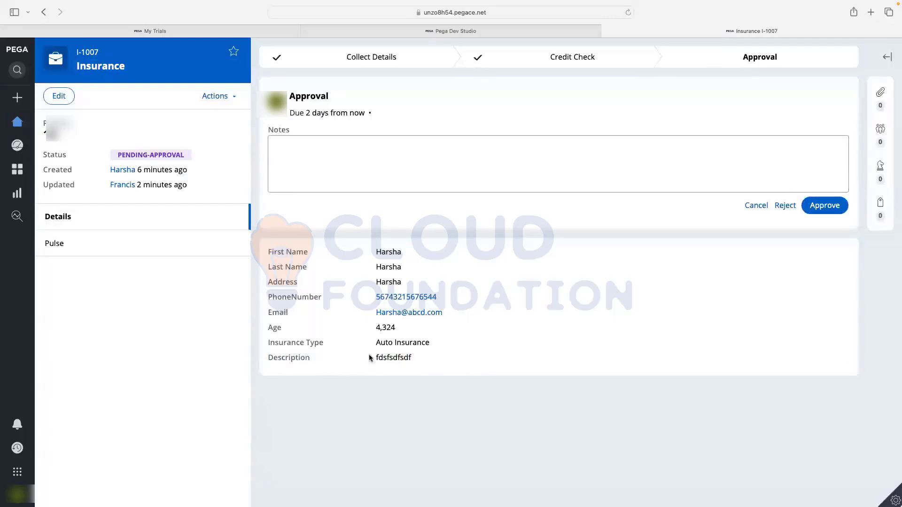
left_click(512, 340)
- Approve I-1007 with the note 'Approved', then log off and close the portal tab
left_click(370, 166)
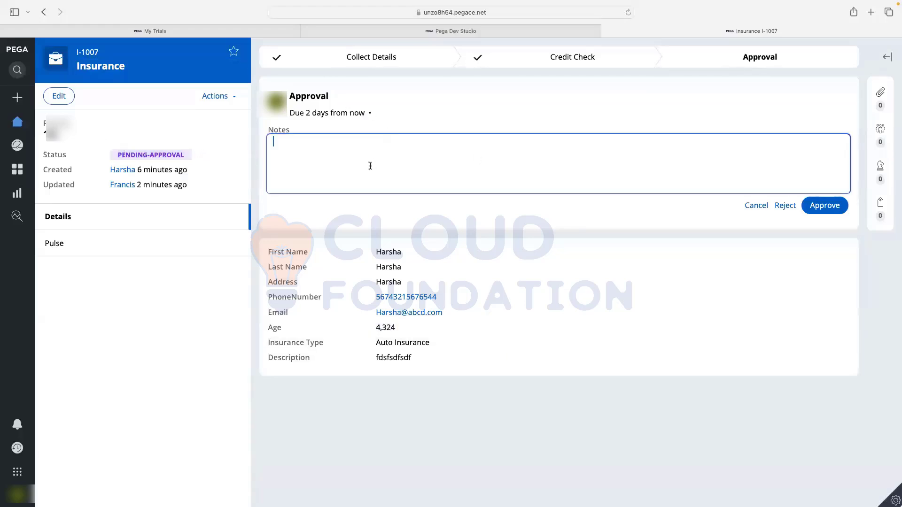
type("fdfsdf")
key("BackSpace")
key("BackSpace")
key("BackSpace")
key("BackSpace")
type("Approved")
left_click(825, 207)
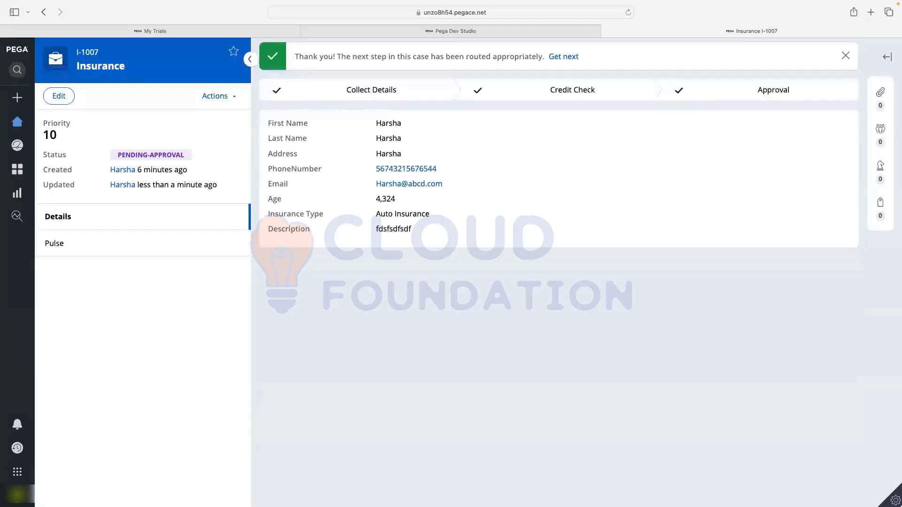
left_click(19, 495)
left_click(30, 480)
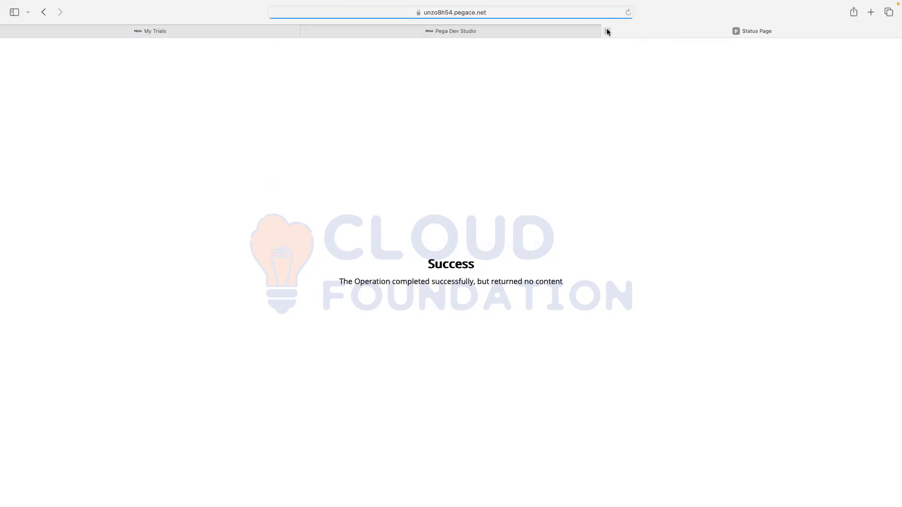
left_click(606, 30)
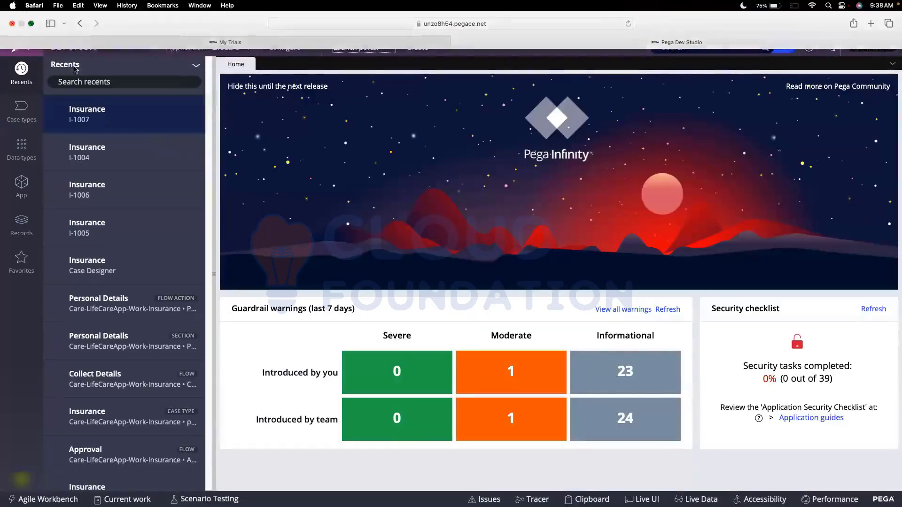
- Exit browser full screen, move the window aside, and pan Figma to the Day 4 note
left_click(31, 24)
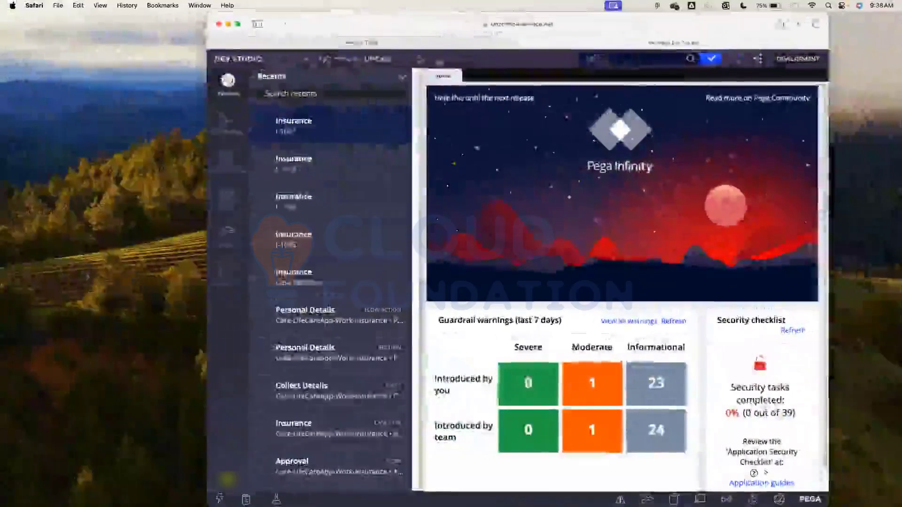
left_click_drag(291, 23, 901, 101)
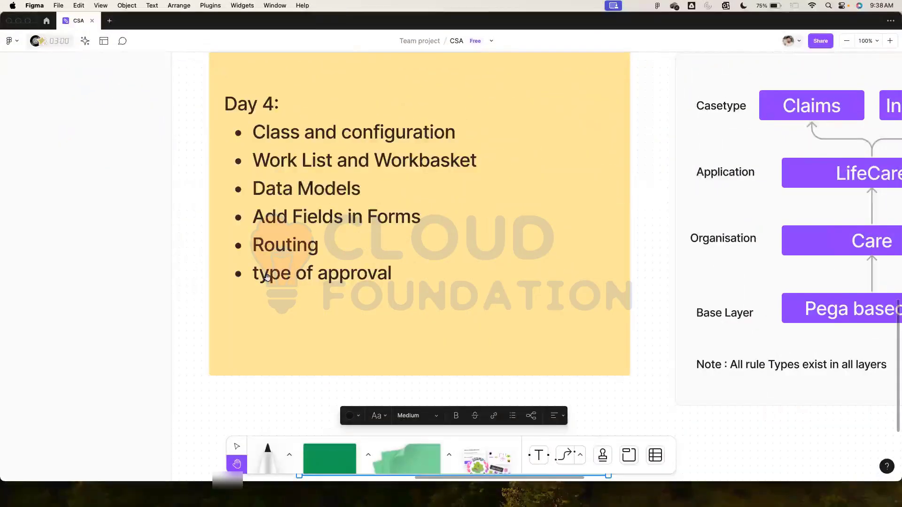
scroll(433, 210, "right", 7)
scroll(434, 210, "up", 3)
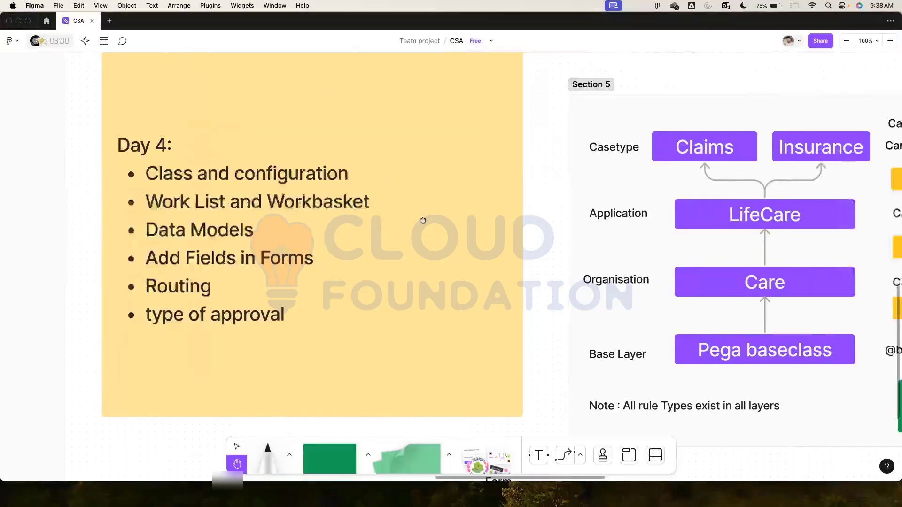
scroll(397, 221, "right", 3)
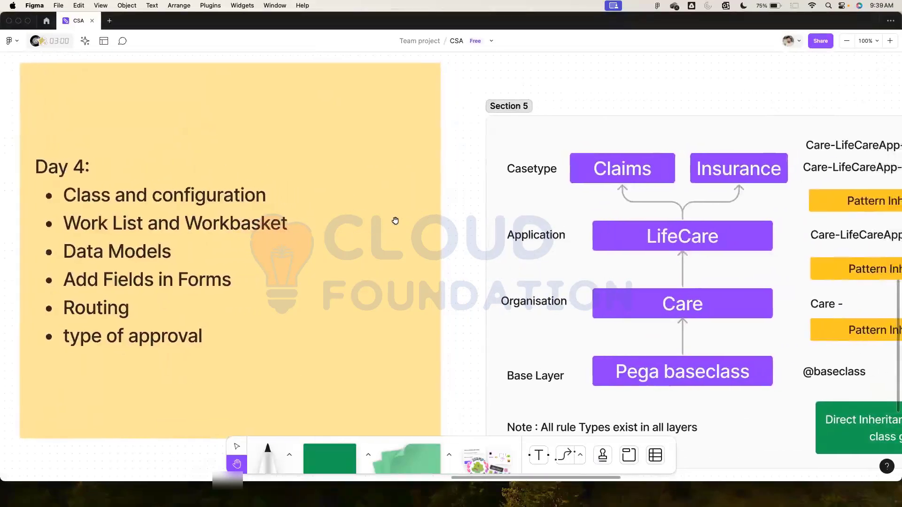